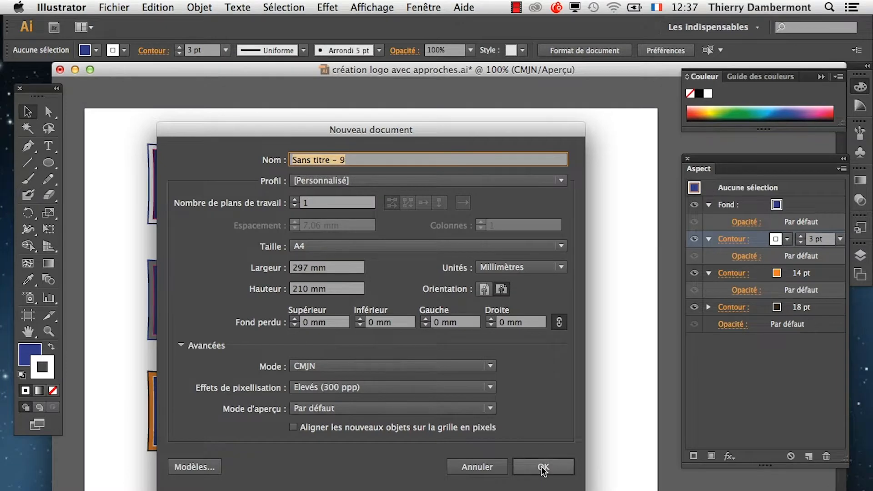
Create a landscape A4 CMYK document in millimetres and add the point text "Amarok" on the artboard.
left_click(543, 467)
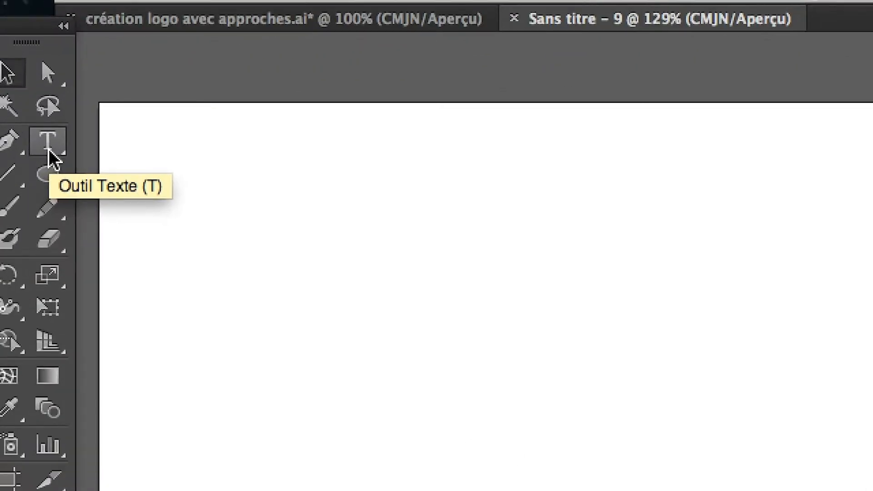
left_click(49, 151)
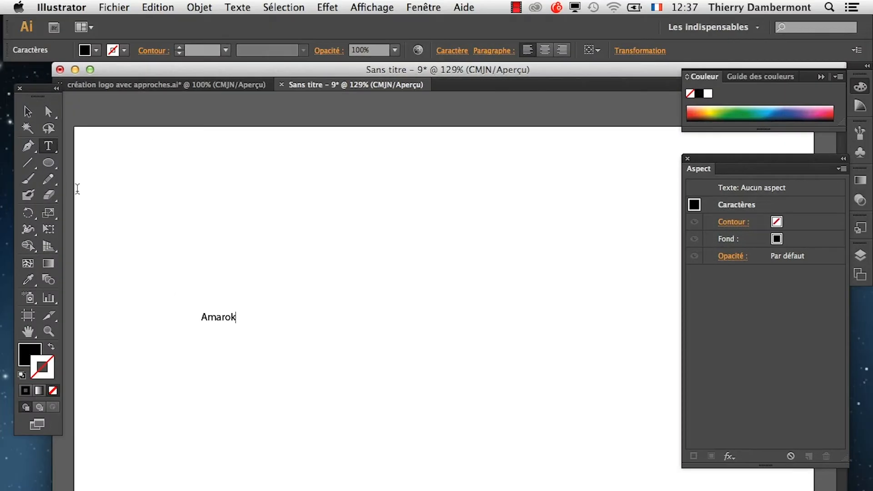
Enlarge the "Amarok" text proportionally with Free Transform so it spans about two thirds of the artboard and reposition it.
left_click(49, 230)
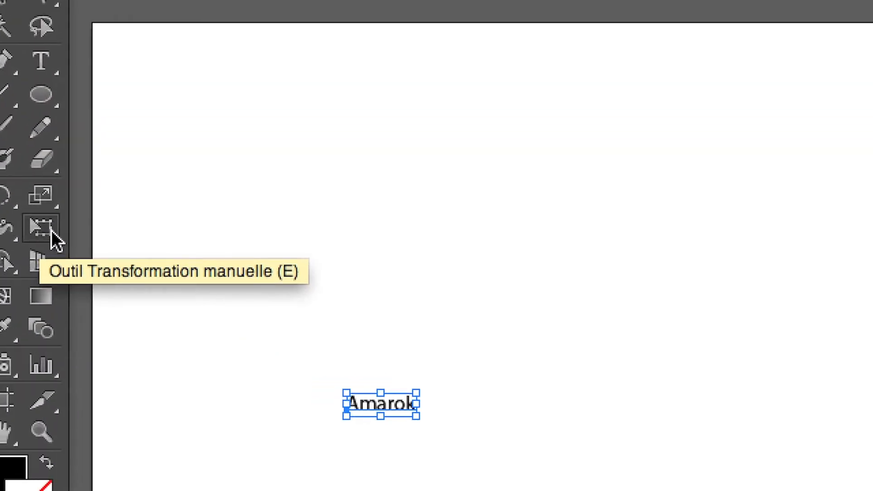
key("super")
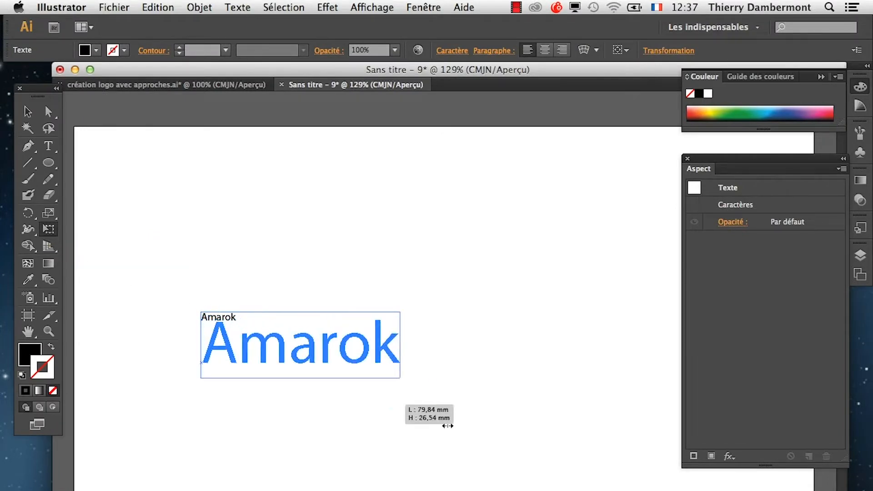
left_click_drag(448, 425, 563, 461)
left_click_drag(203, 315, 101, 279)
left_click_drag(253, 380, 290, 359)
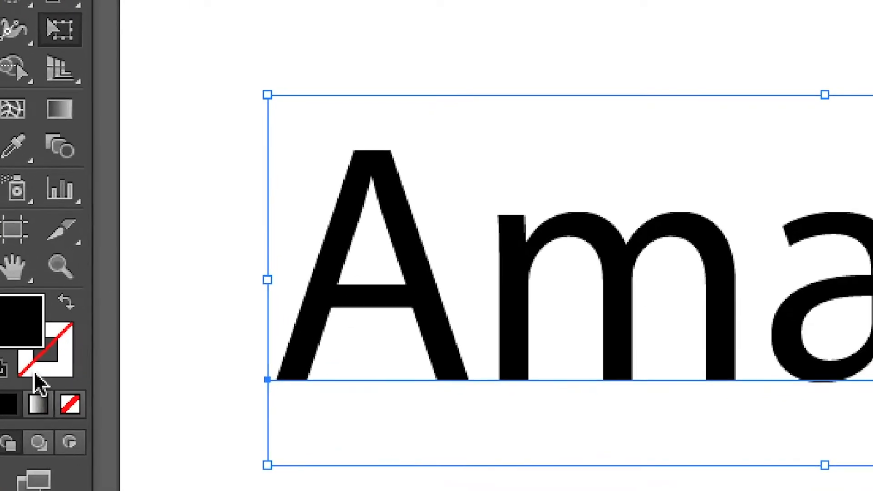
Remove the fill from the text's characters and add a new fill to the text object's appearance.
left_click(53, 387)
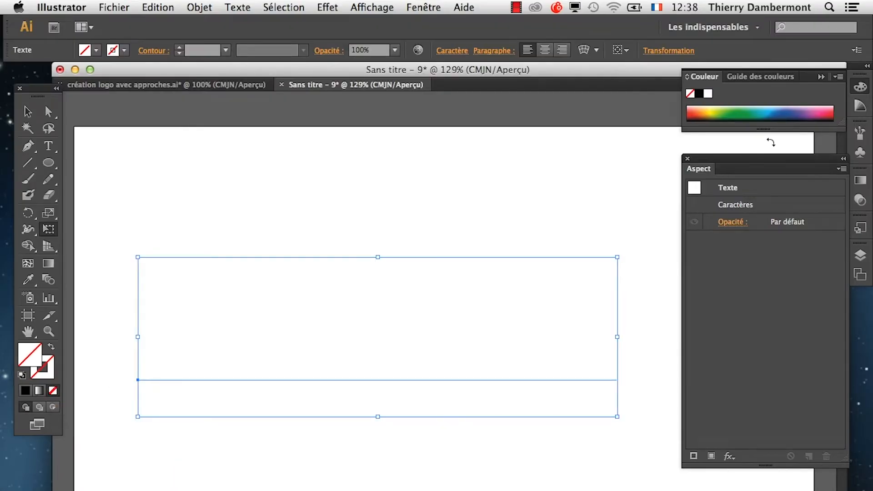
left_click_drag(724, 159, 656, 160)
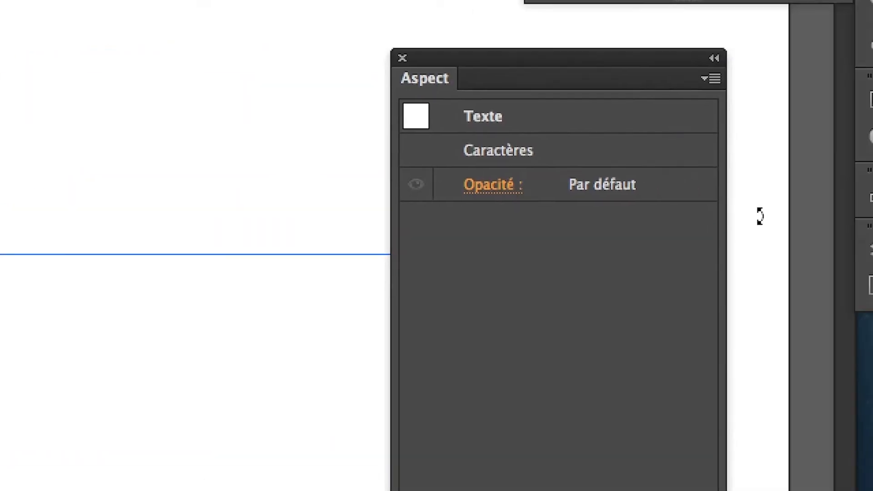
left_click(741, 166)
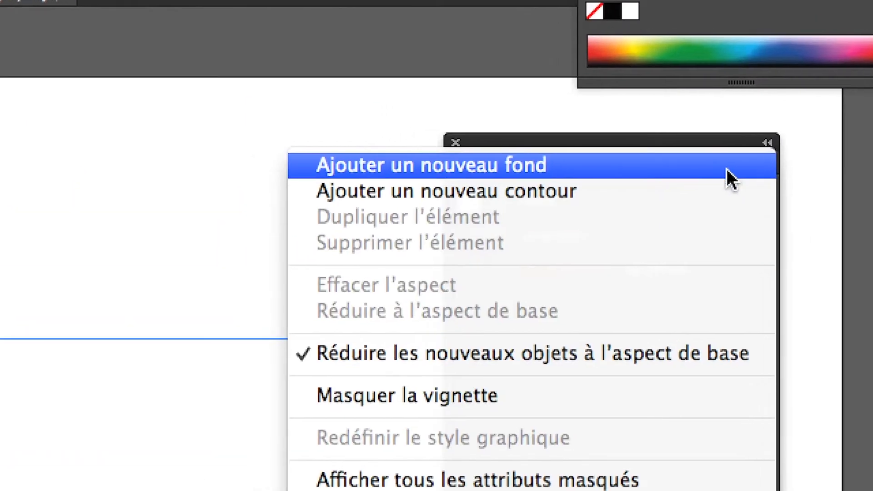
left_click(722, 171)
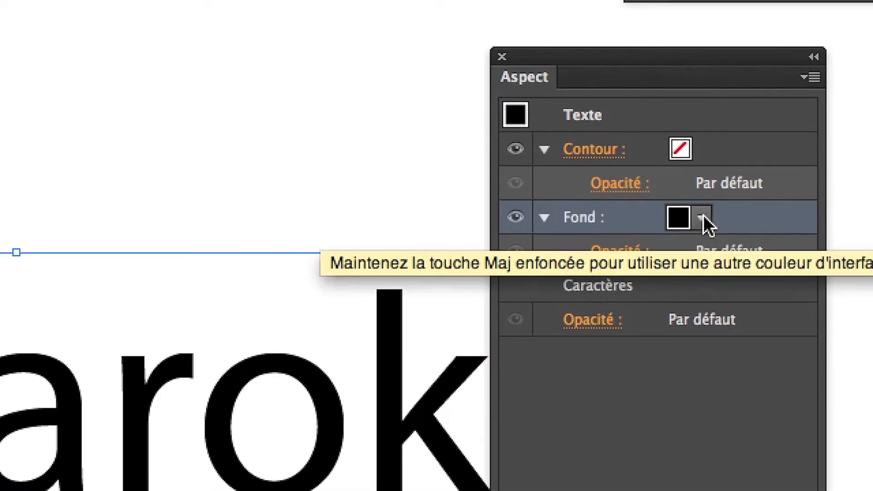
Set the text object's new fill to the teal swatch C=80 M=10 J=45 N=0.
left_click(715, 202)
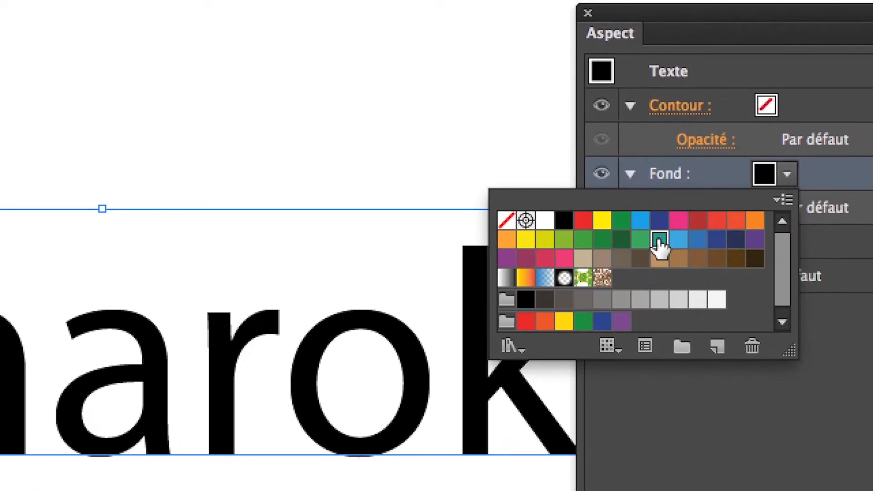
left_click(658, 239)
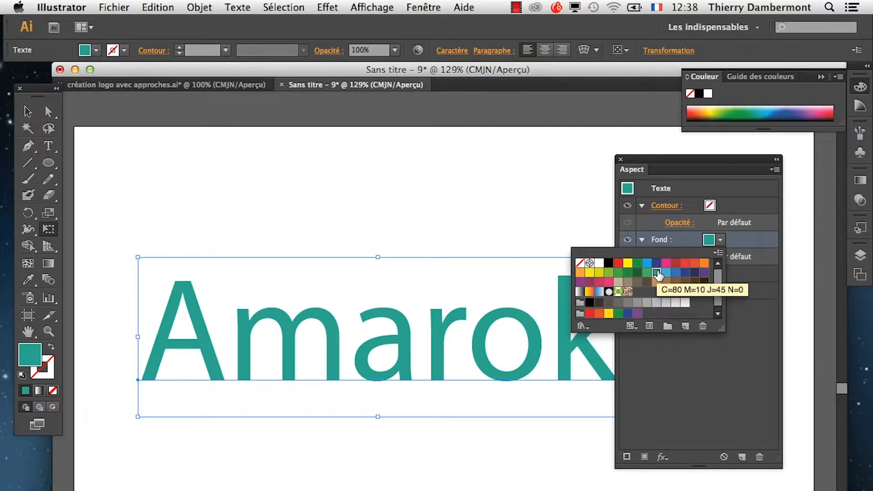
left_click(658, 273)
left_click_drag(651, 169, 712, 171)
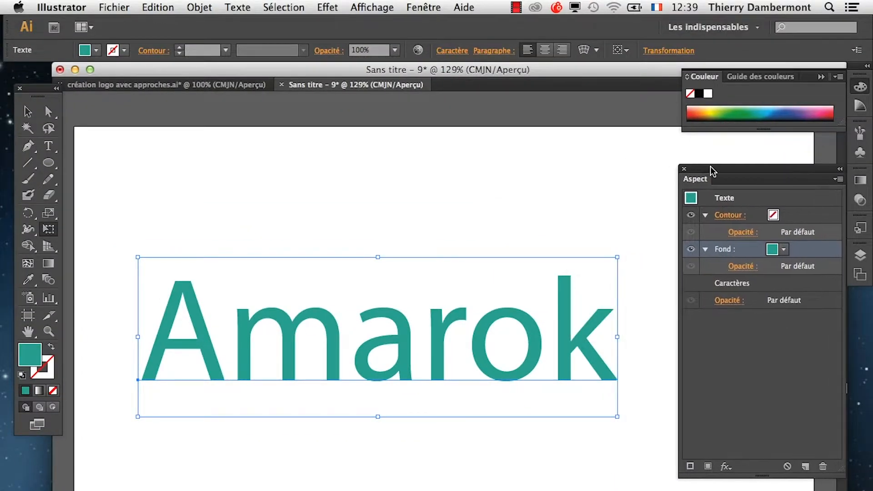
Give the text object a light brown stroke with a weight of 4 pt.
left_click(790, 214)
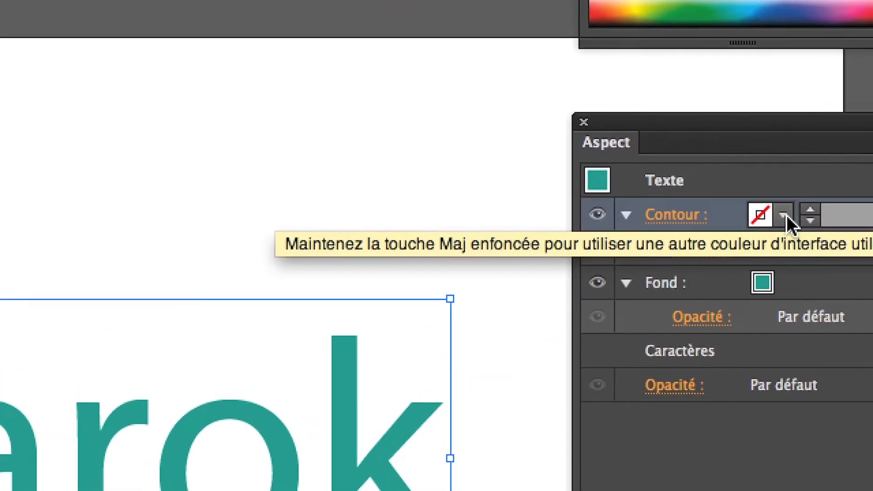
left_click(788, 219)
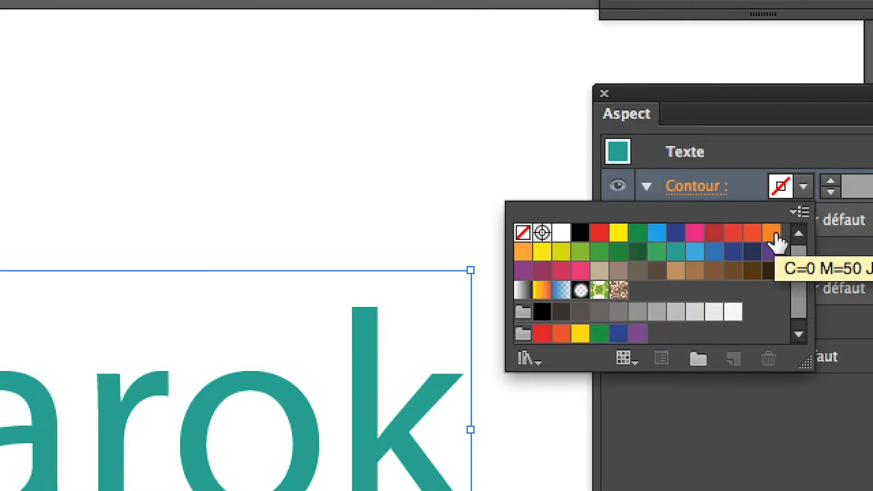
left_click(772, 233)
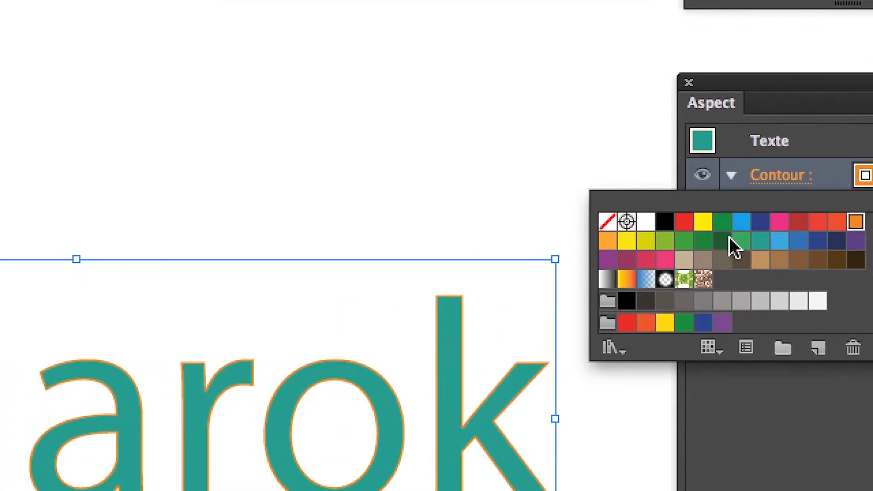
left_click(779, 260)
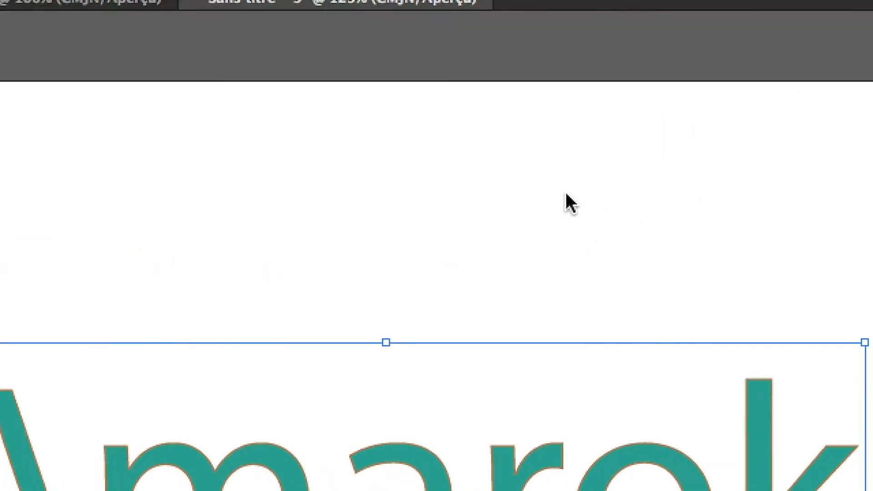
left_click(757, 182)
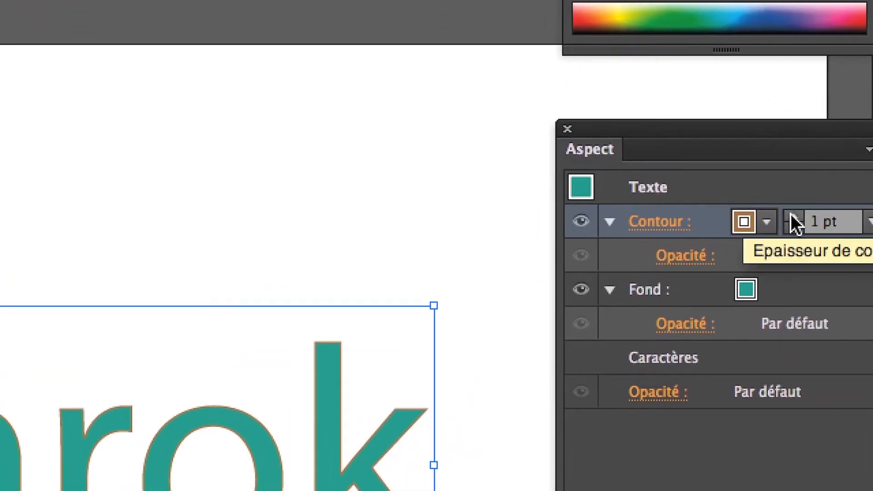
left_click(790, 214)
left_click(790, 215)
left_click(791, 215)
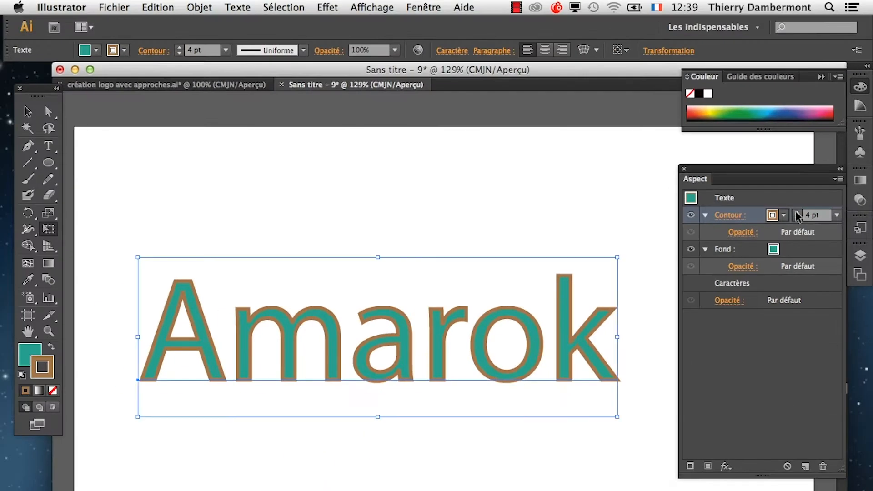
Widen the Appearance panel and place the text's stroke below its fill in the stacking order.
left_click_drag(729, 177, 649, 162)
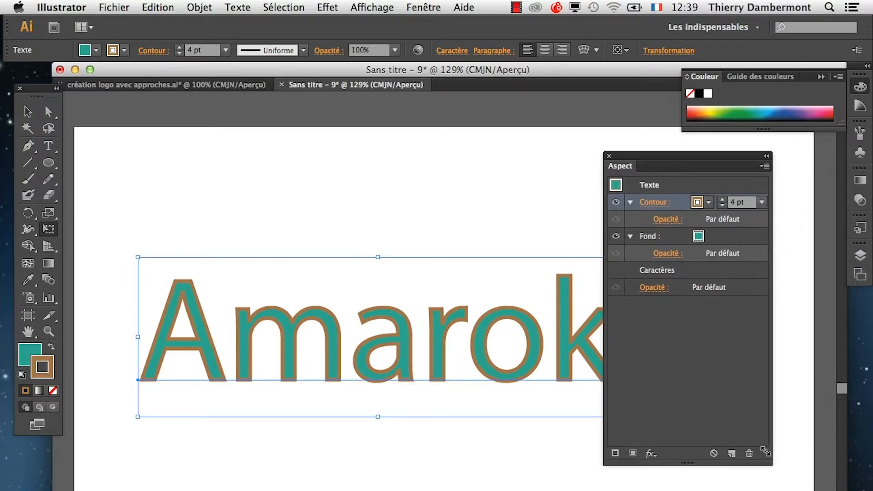
left_click_drag(765, 452, 839, 437)
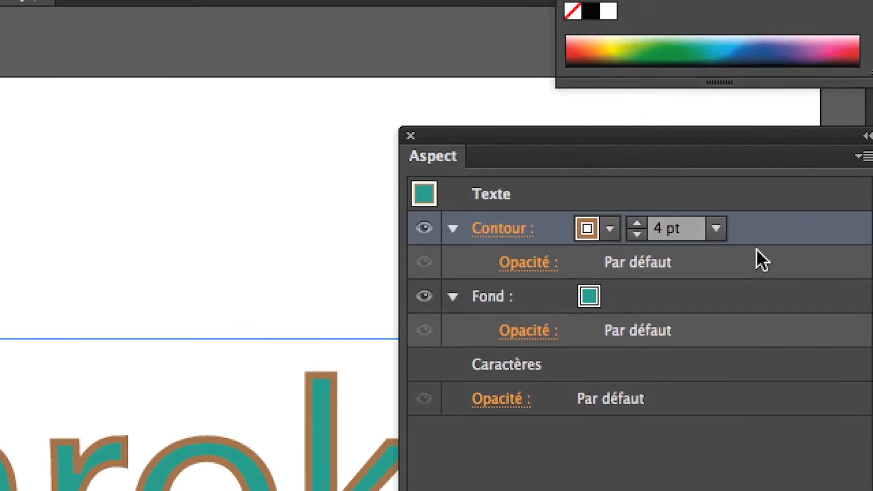
left_click_drag(754, 227, 768, 334)
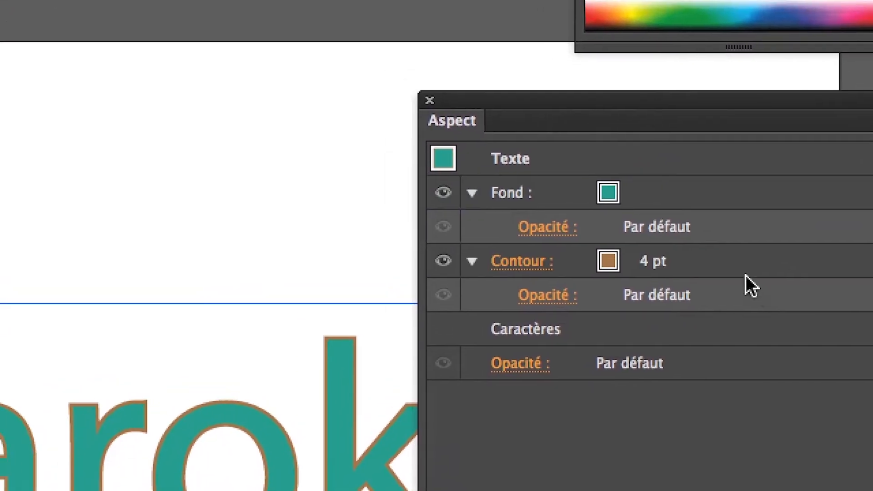
Increase the text's stroke weight to 8 pt and change its colour to dark brown.
left_click(599, 241)
left_click(733, 270)
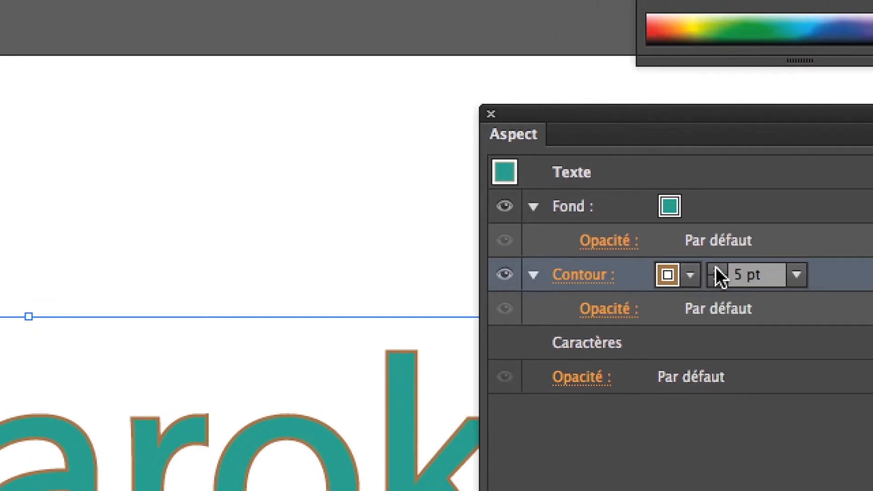
left_click(717, 271)
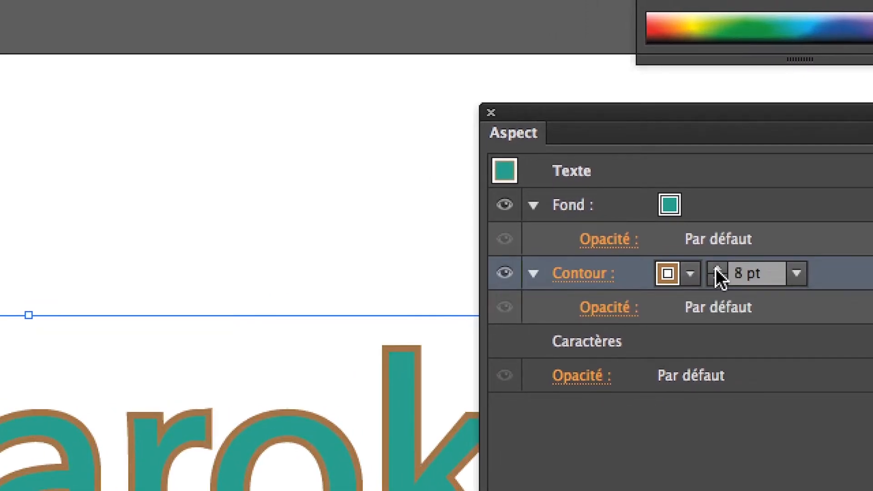
left_click(690, 275)
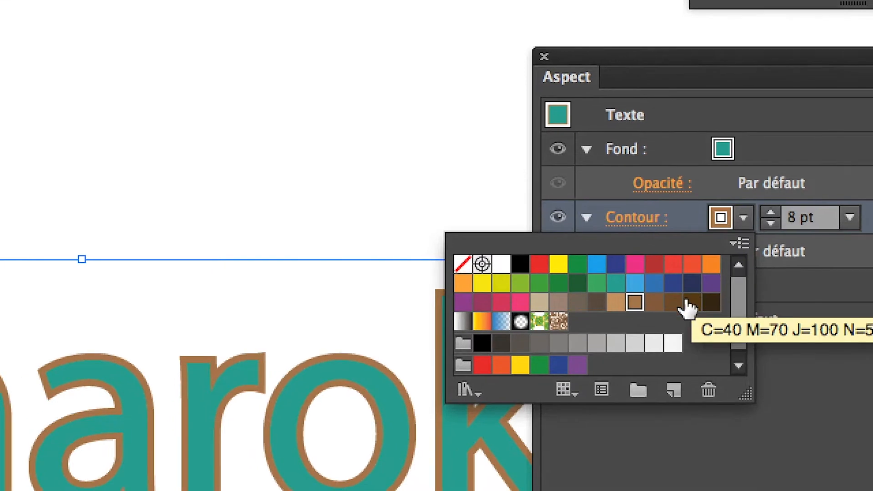
left_click(673, 313)
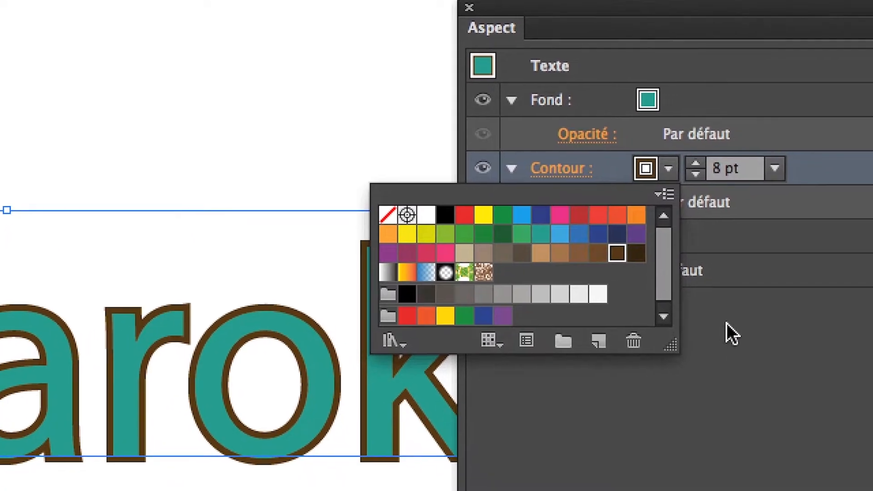
left_click(803, 384)
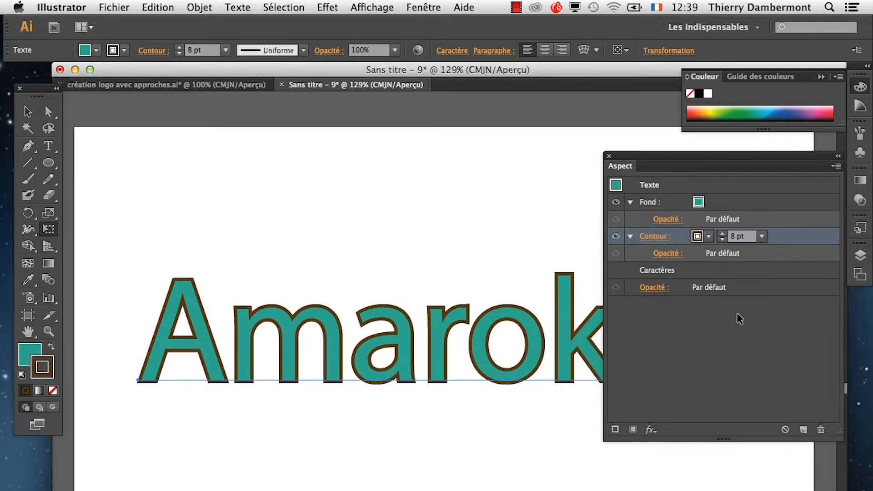
View the document at 100% and examine the stroke and fill attributes of the text at character level, then return to the object level.
left_click(512, 335)
key("super+1")
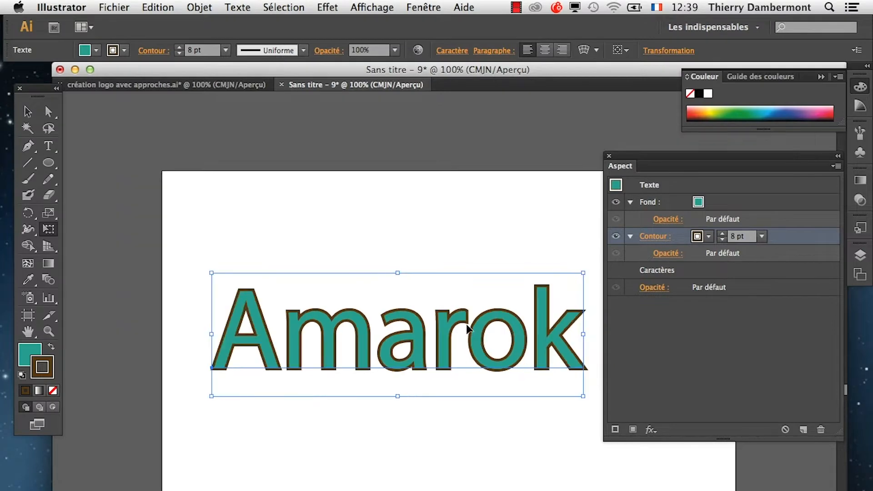
double_click(438, 352)
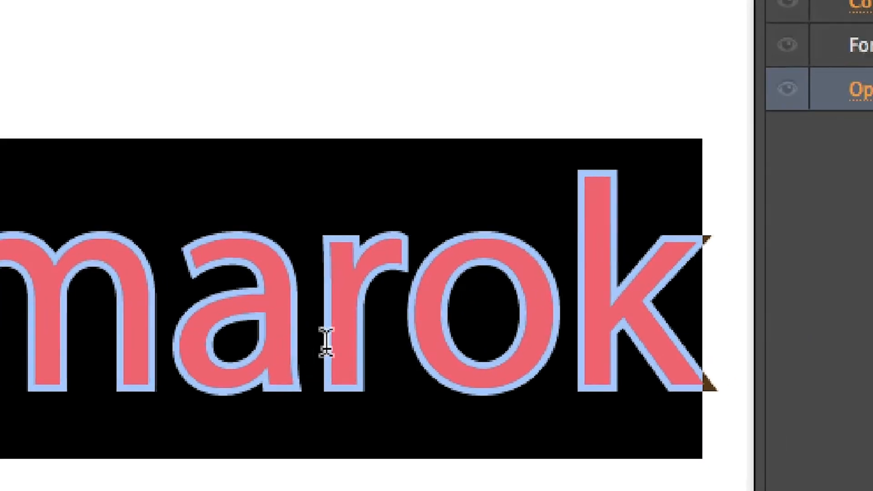
left_click(482, 319)
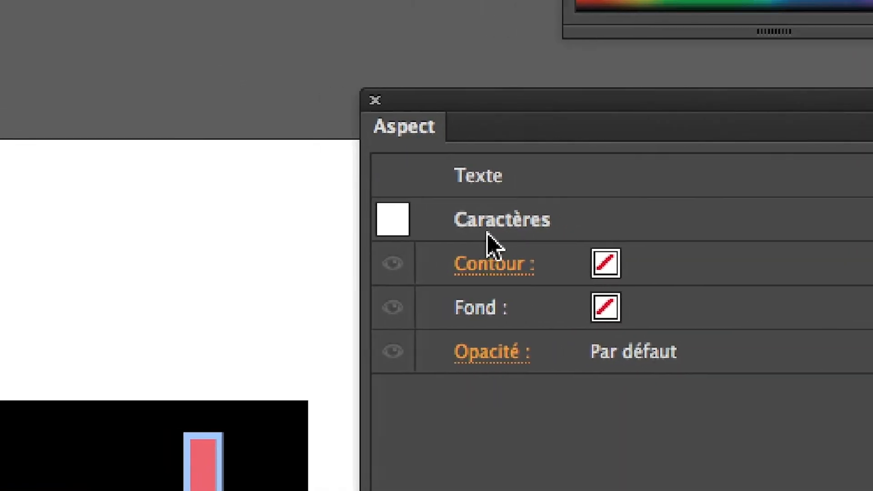
left_click(618, 272)
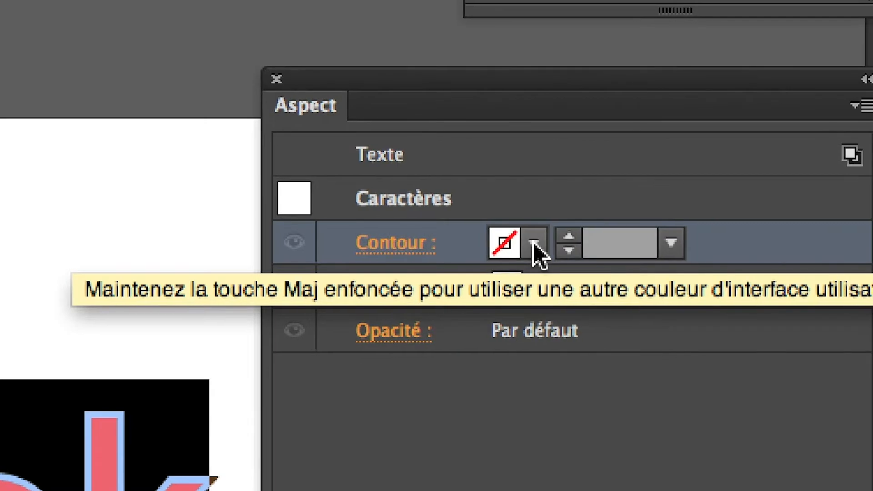
left_click(534, 245)
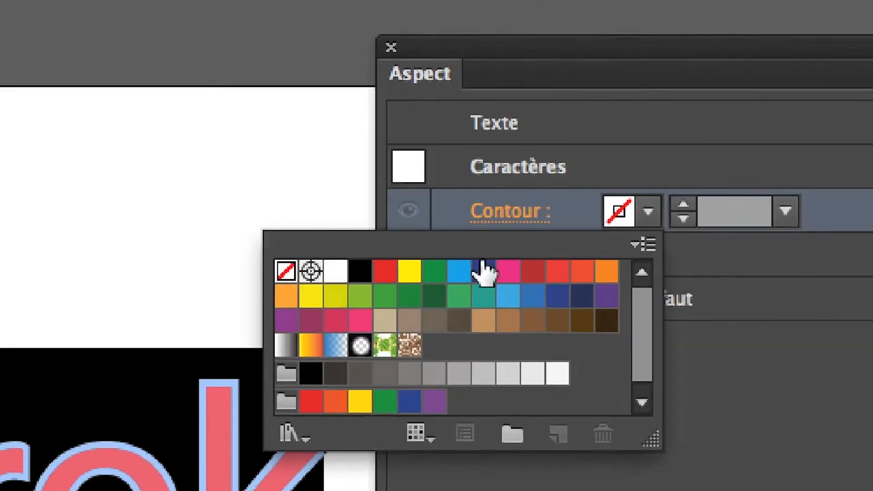
left_click(593, 293)
left_click(552, 267)
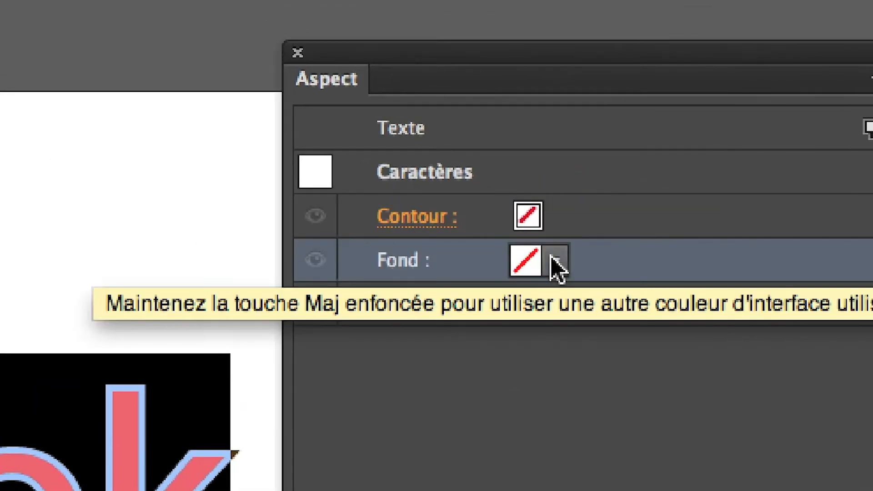
left_click(557, 261)
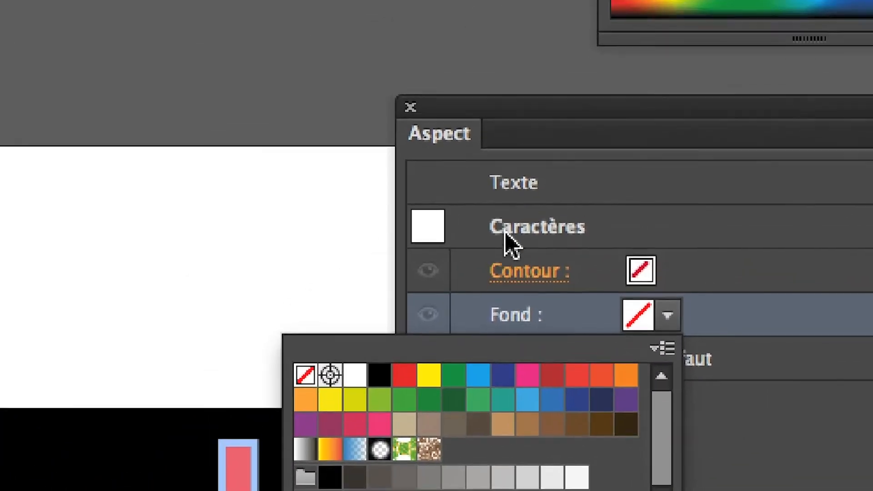
left_click(655, 138)
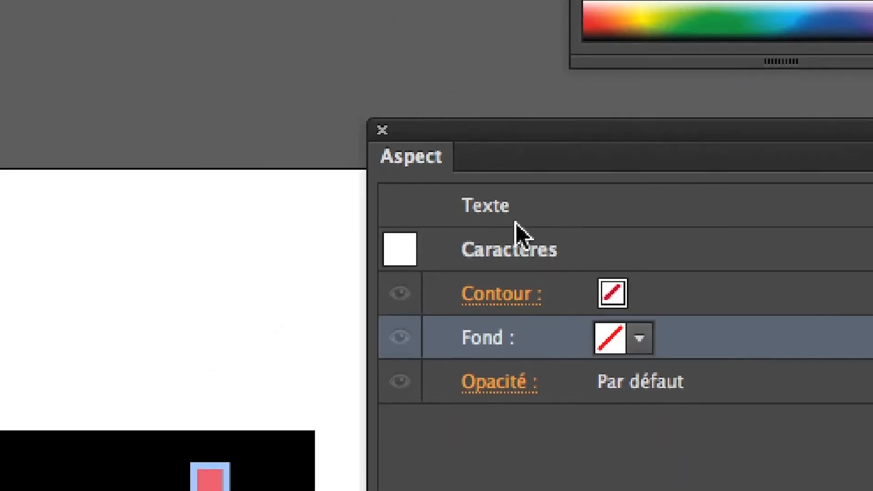
left_click(529, 195)
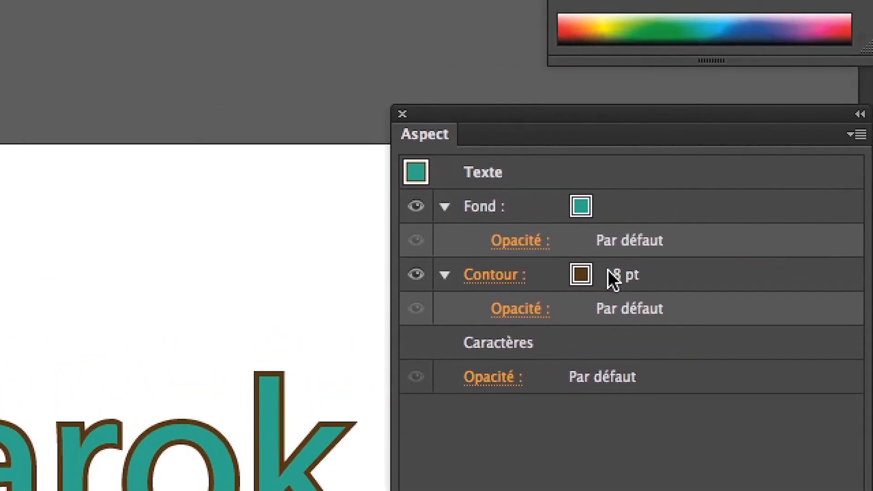
Increase the weight of the text's dark brown stroke to 19 pt.
left_click(607, 269)
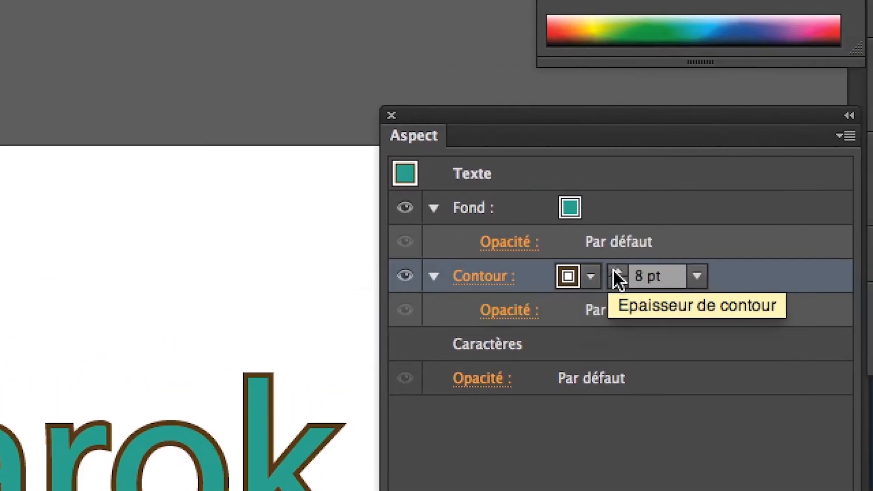
left_click(627, 271)
left_click(627, 271)
left_click(616, 272)
left_click(616, 272)
left_click(617, 272)
left_click(616, 272)
left_click(616, 272)
left_click(617, 272)
left_click(617, 272)
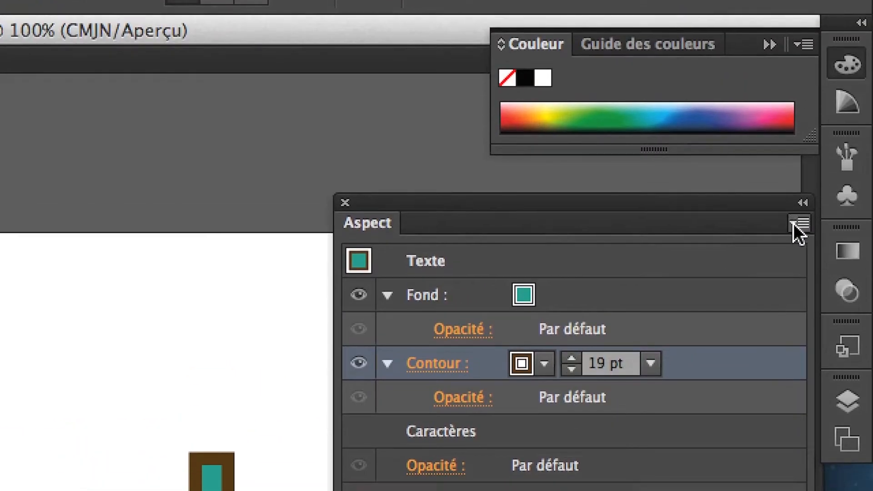
Add a second stroke to the text and change the colour of the upper stroke to white.
left_click(846, 135)
left_click(757, 251)
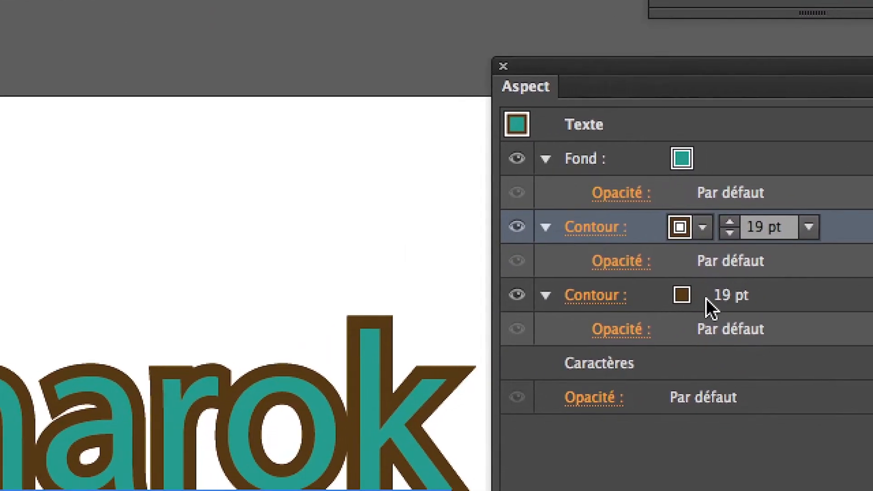
left_click(798, 306)
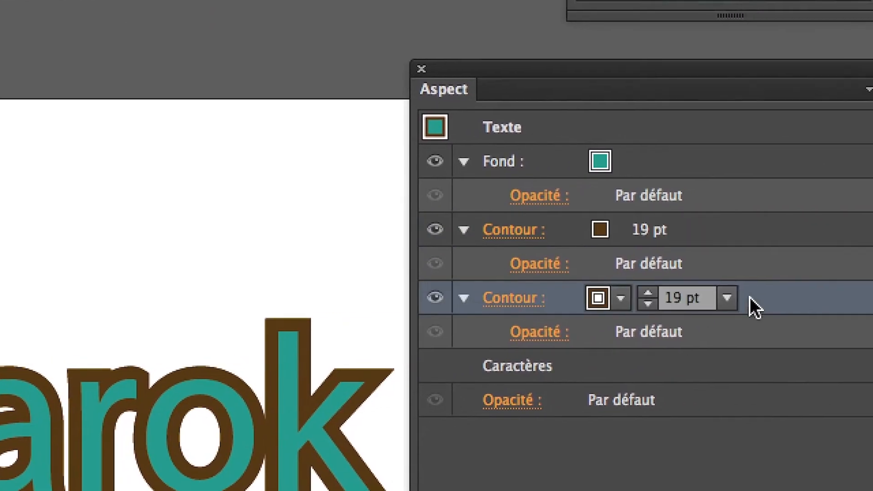
left_click_drag(813, 305, 812, 256)
left_click_drag(756, 277, 746, 247)
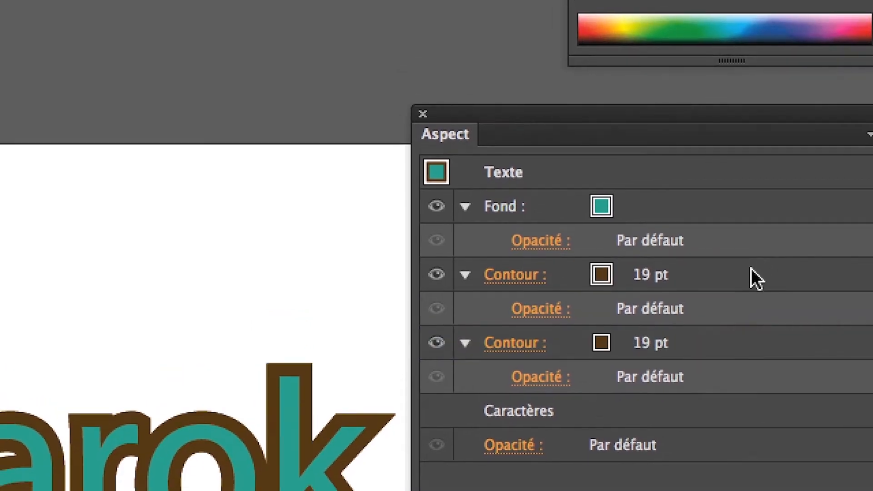
left_click(706, 270)
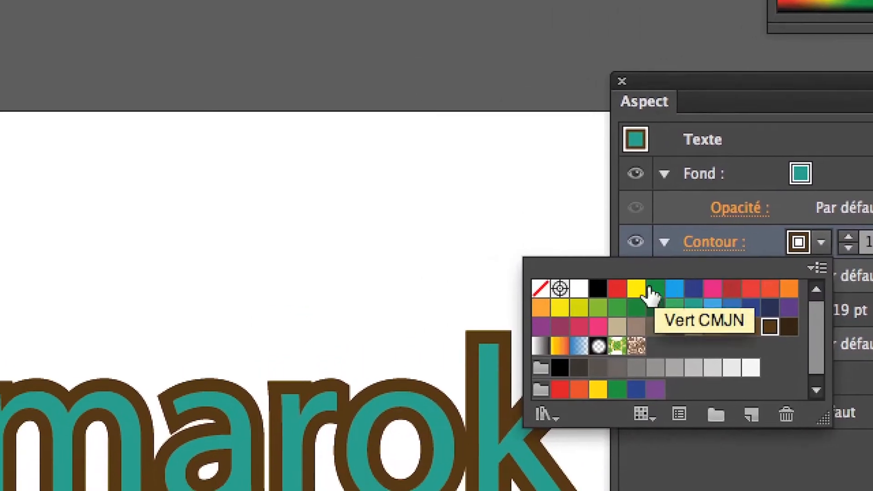
left_click(468, 314)
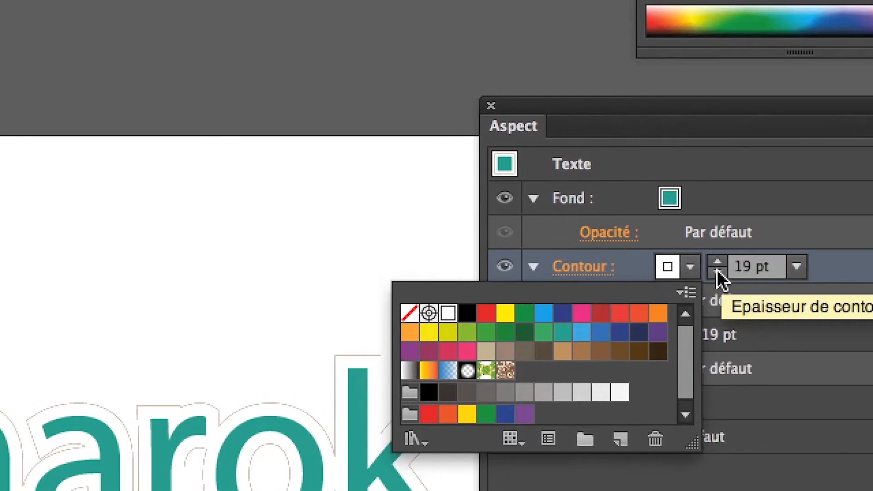
Reduce the weight of the white upper stroke to 9 pt and select the brown stroke below it.
left_click(869, 248)
left_click(870, 248)
left_click(870, 248)
left_click(716, 269)
left_click(716, 269)
left_click(717, 269)
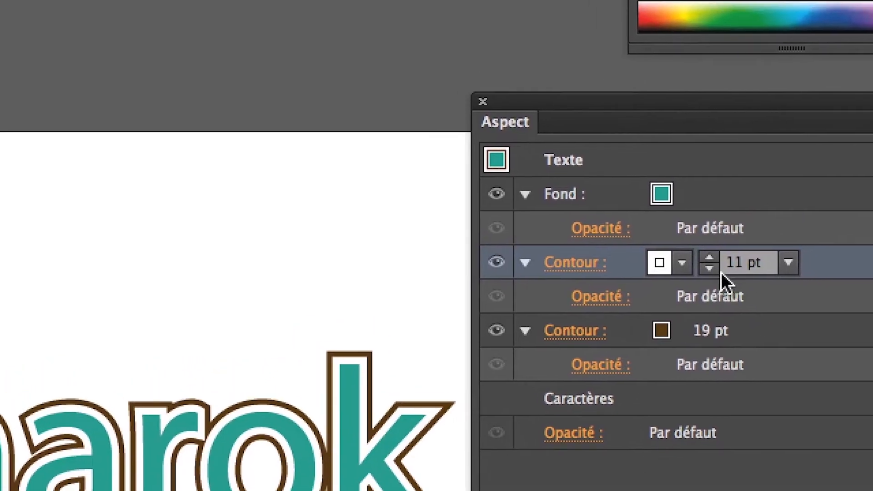
left_click(674, 246)
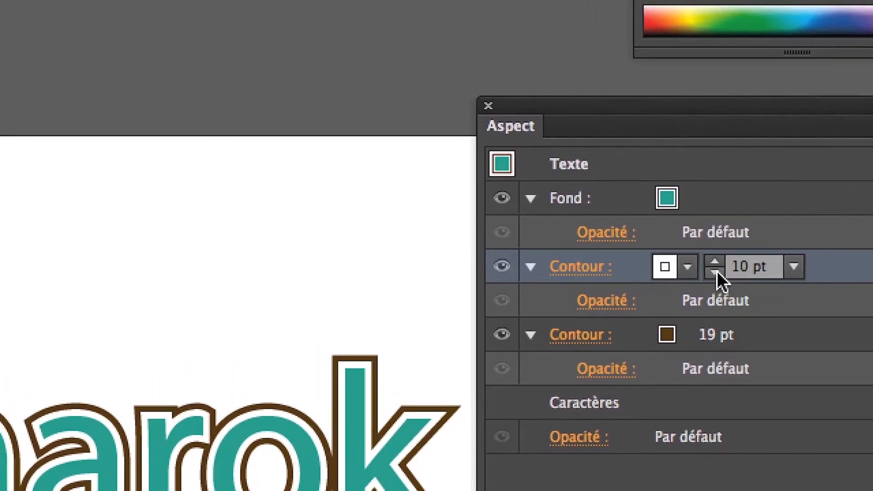
left_click(715, 272)
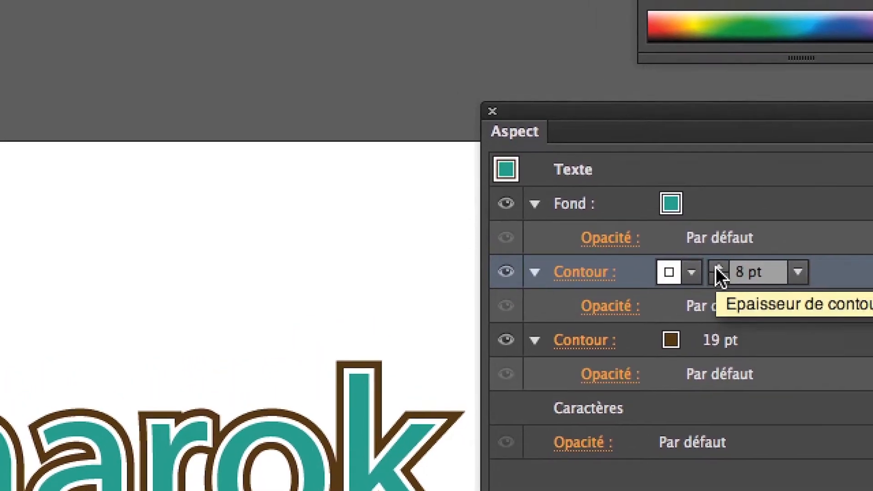
left_click(715, 261)
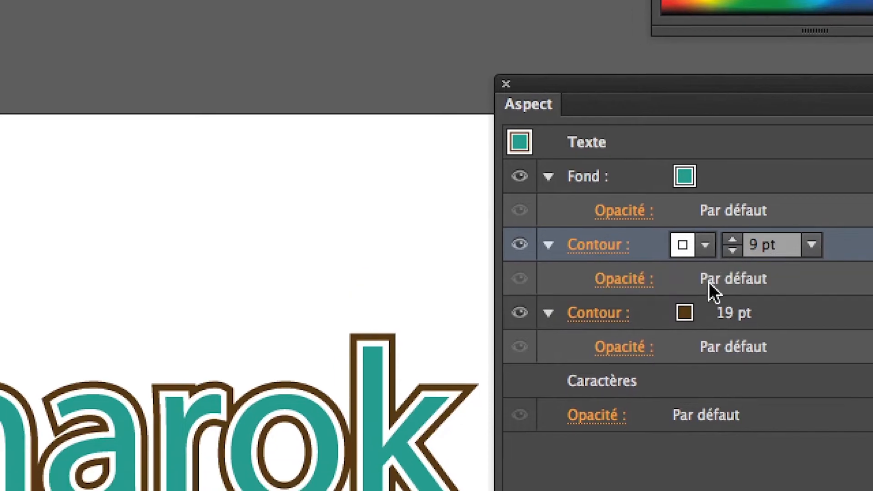
left_click(689, 344)
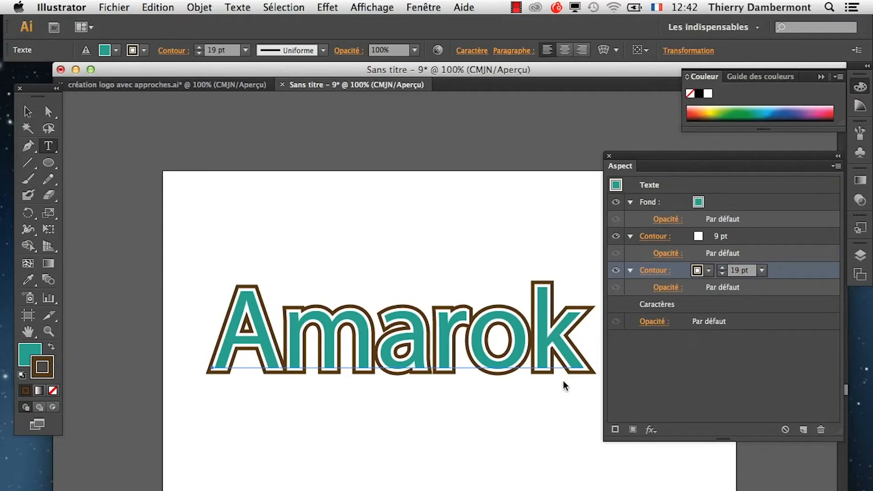
Show the transparency grid to examine the white stroke around the letters, then hide the grid.
left_click_drag(565, 386, 372, 237)
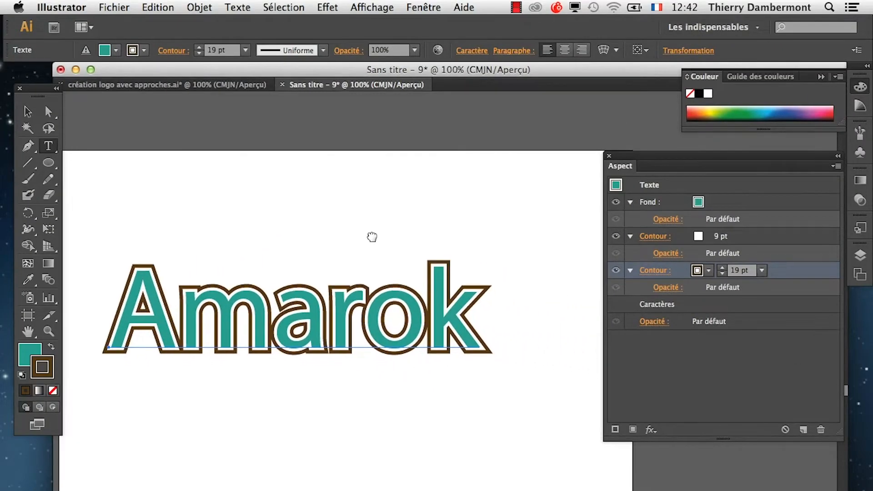
left_click(366, 6)
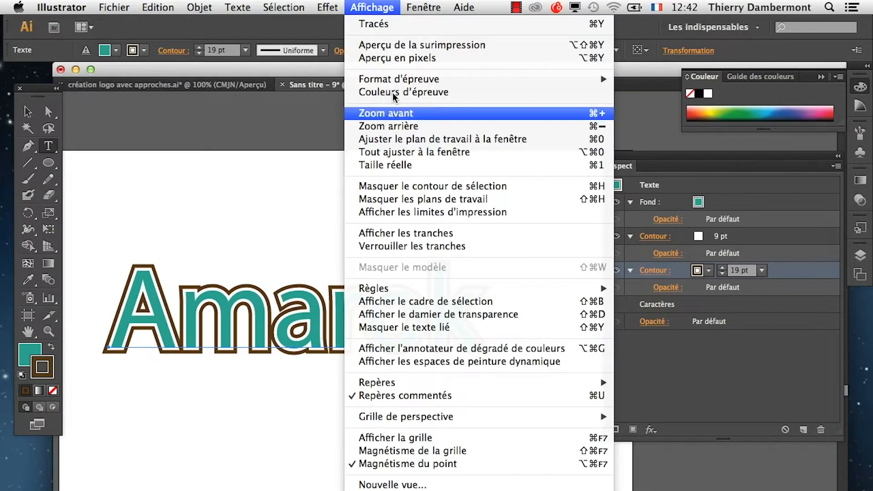
left_click(452, 317)
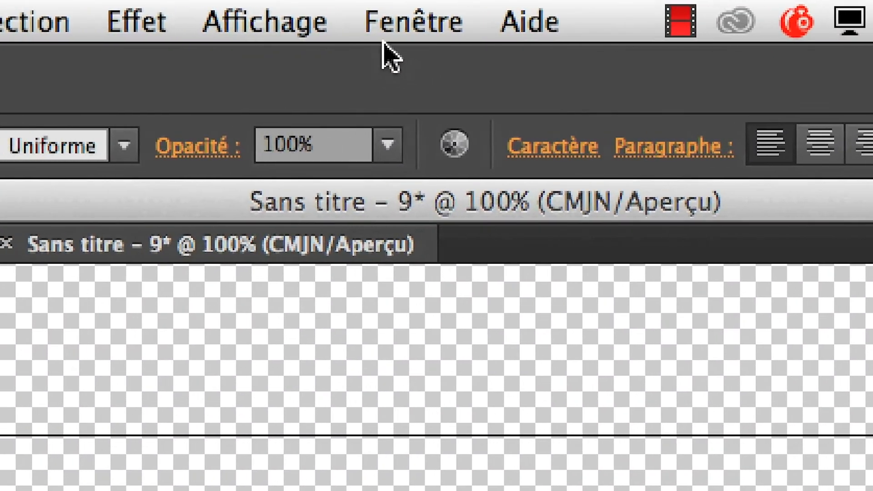
left_click(186, 22)
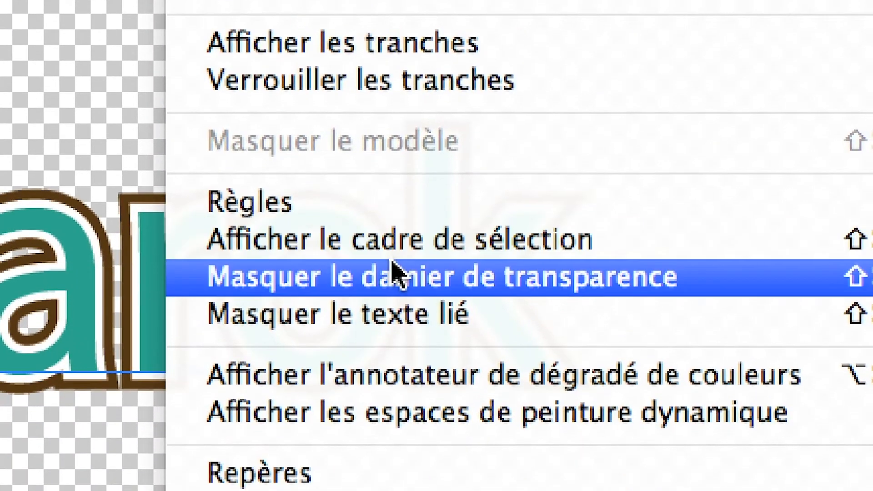
left_click(407, 425)
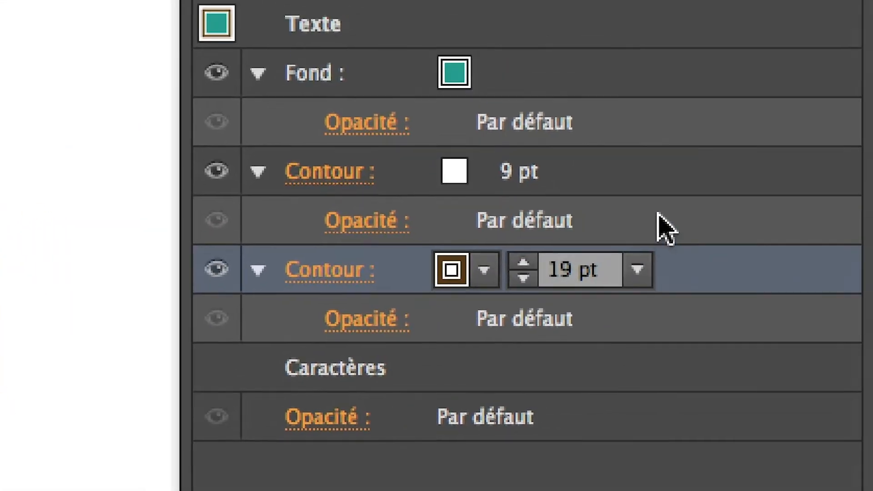
Delete the white 9 pt stroke from the text's appearance.
left_click(662, 214)
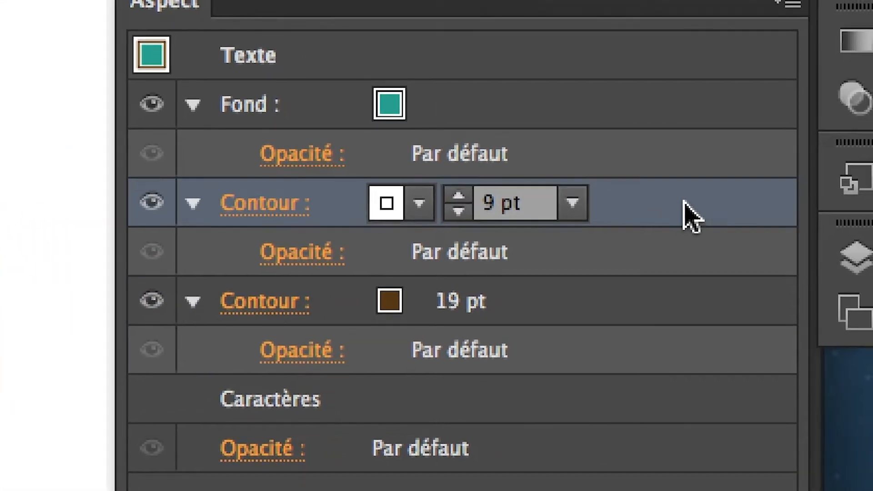
left_click_drag(691, 216, 723, 350)
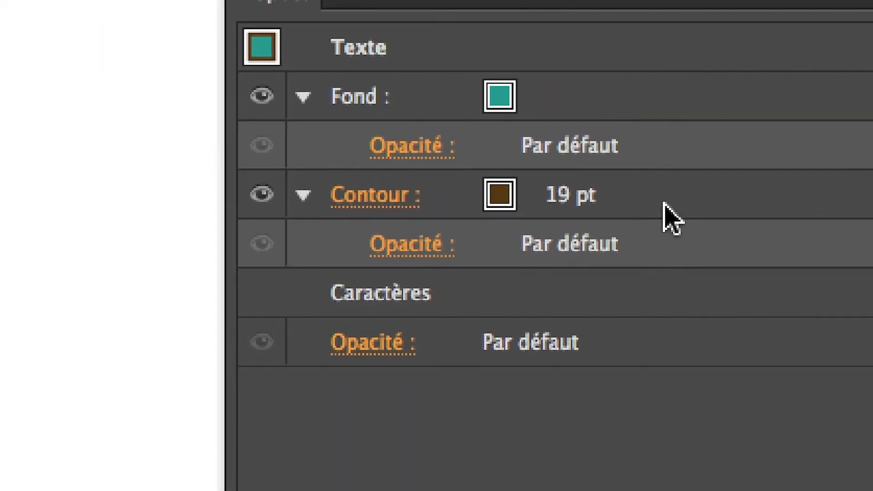
Start a Transform effect on the text's dark brown stroke with the preview turned on.
left_click(665, 214)
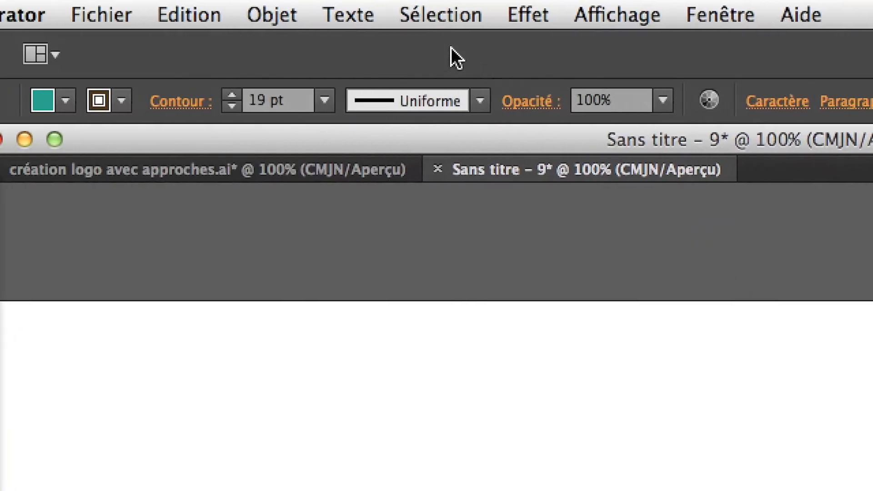
left_click(516, 13)
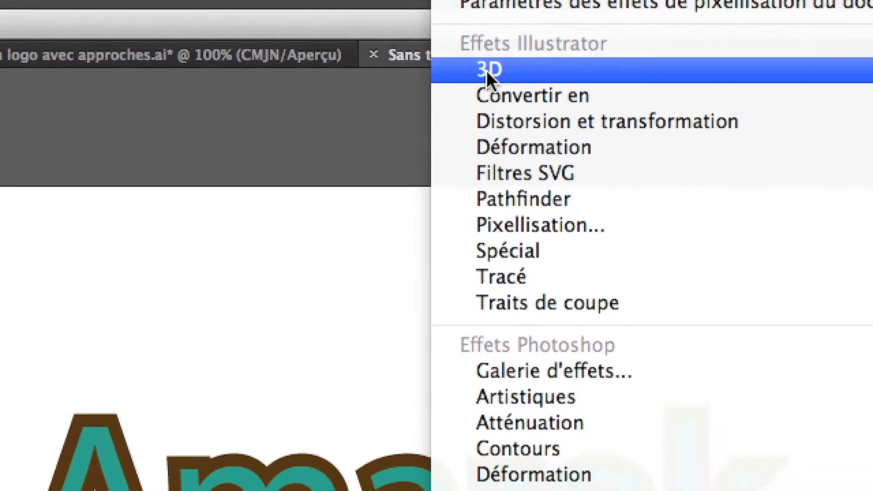
mouse_move(807, 119)
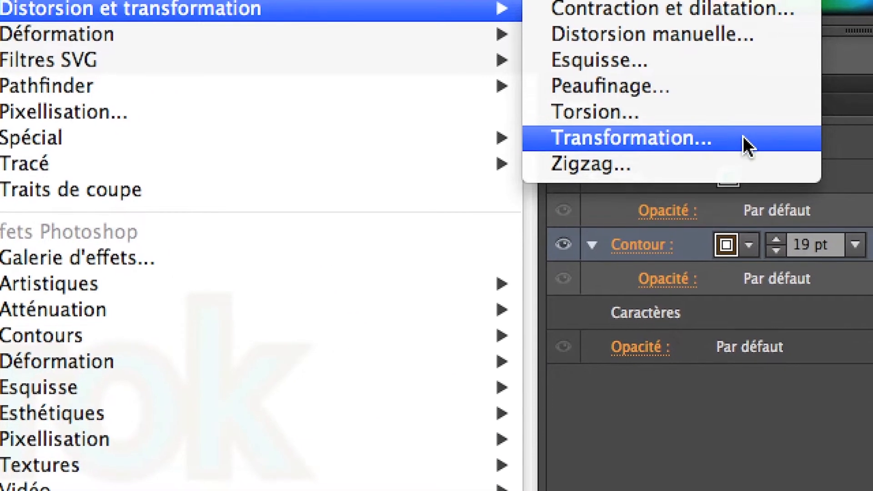
left_click(743, 136)
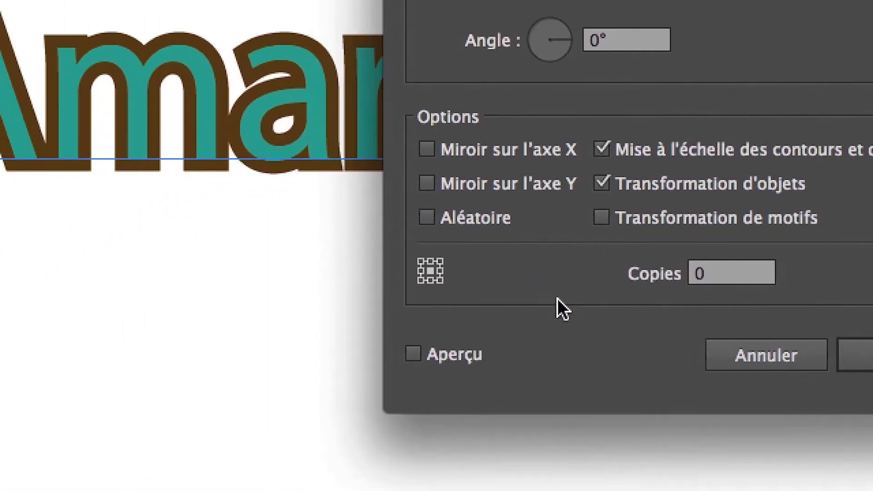
left_click(457, 358)
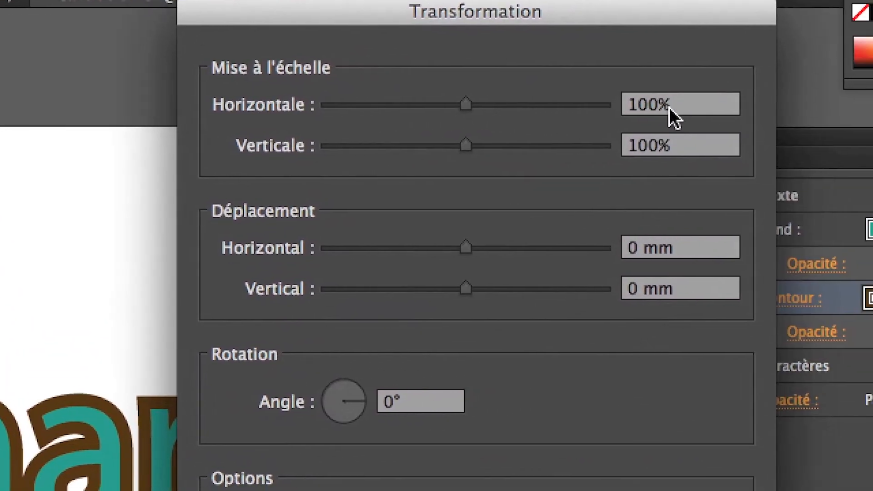
Set the Transform effect's horizontal and vertical scale to 105%.
left_click(669, 108)
type("1")
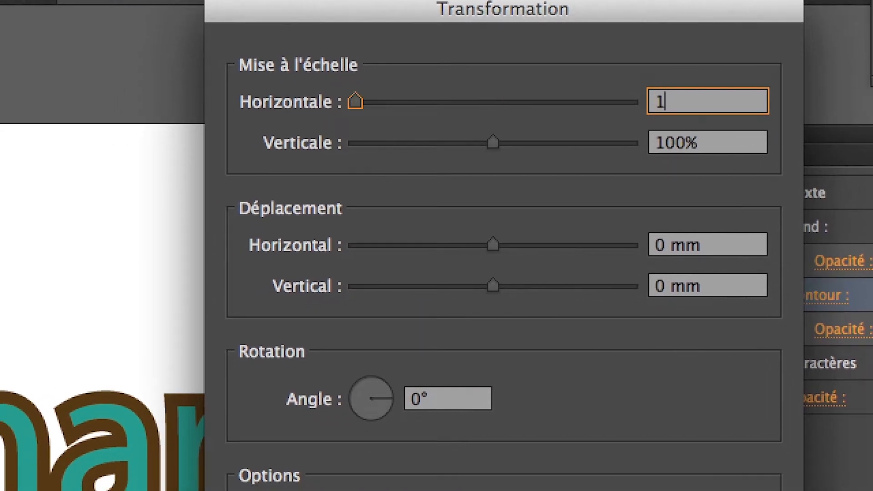
type("05")
key("Tab")
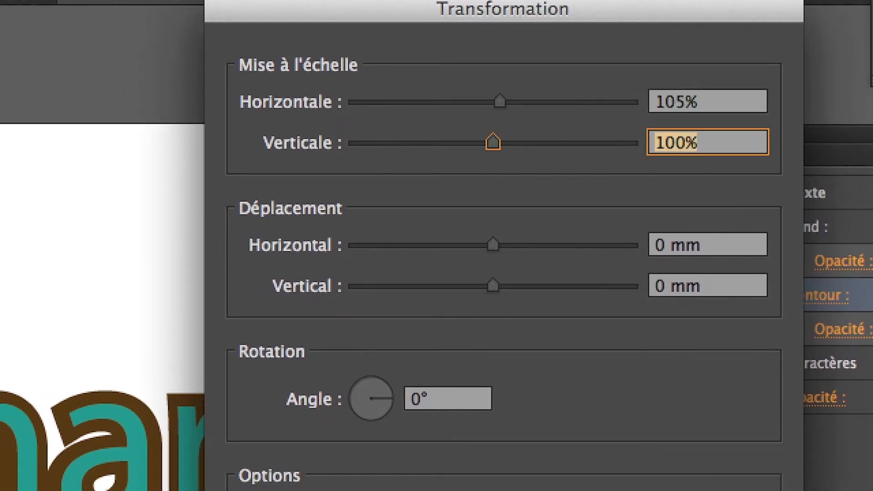
type("105")
key("Tab")
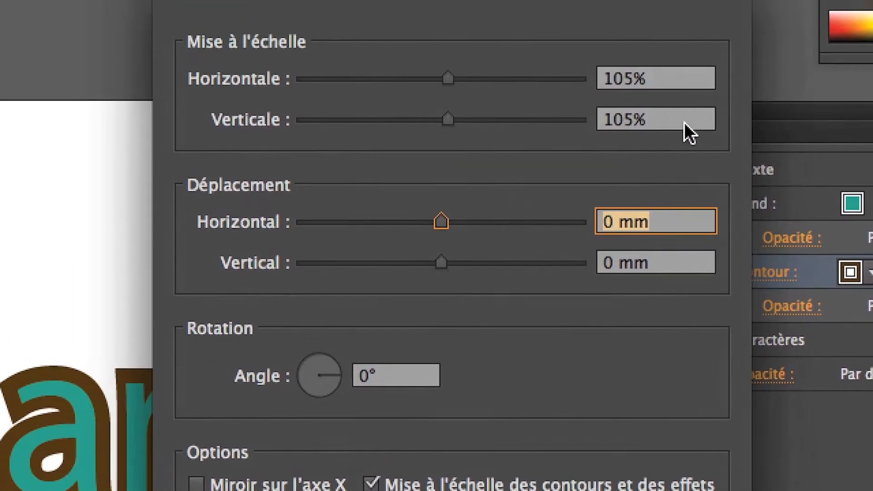
Raise the Transform effect's horizontal and vertical scale to 115%.
left_click_drag(687, 109, 652, 106)
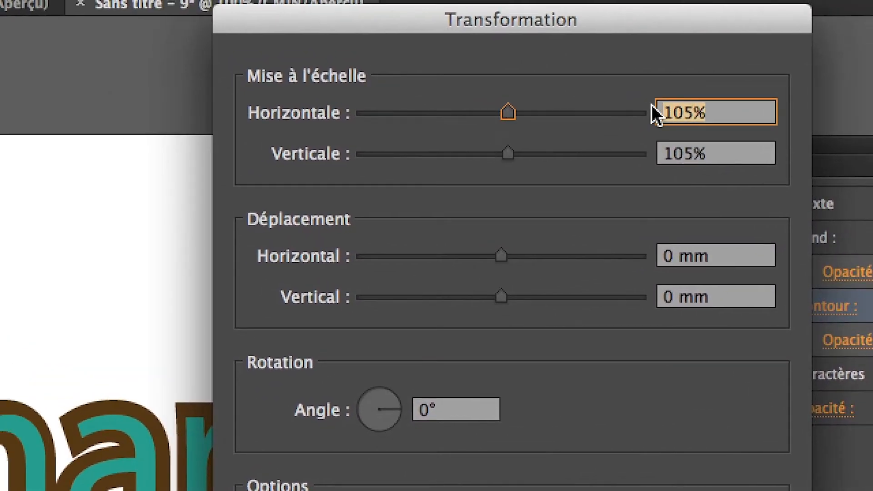
type("115")
key("Tab")
type("11")
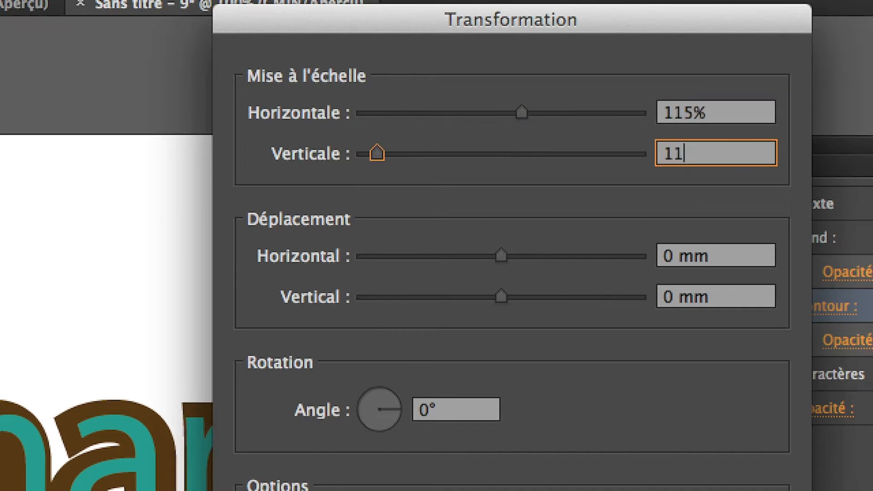
type("5")
key("Tab")
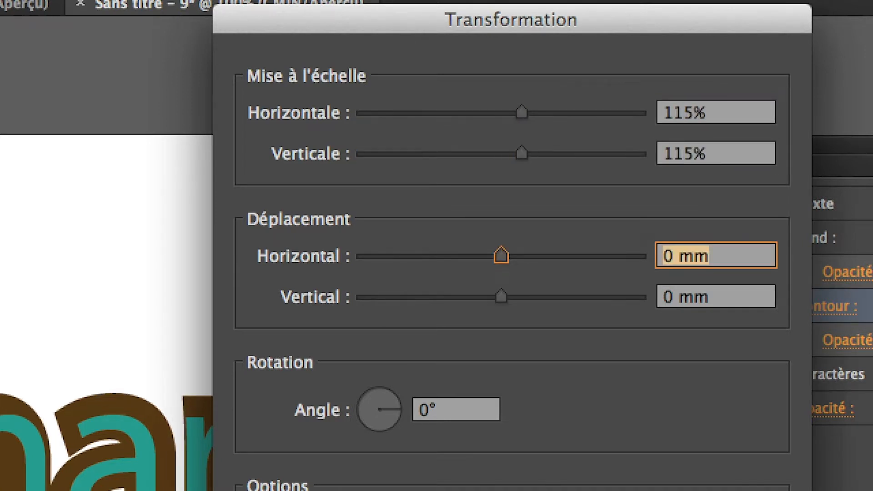
Scale the brown stroke to 133% horizontally and vertically, check the preview on the whole word, and apply the Transform effect.
left_click_drag(708, 112, 654, 112)
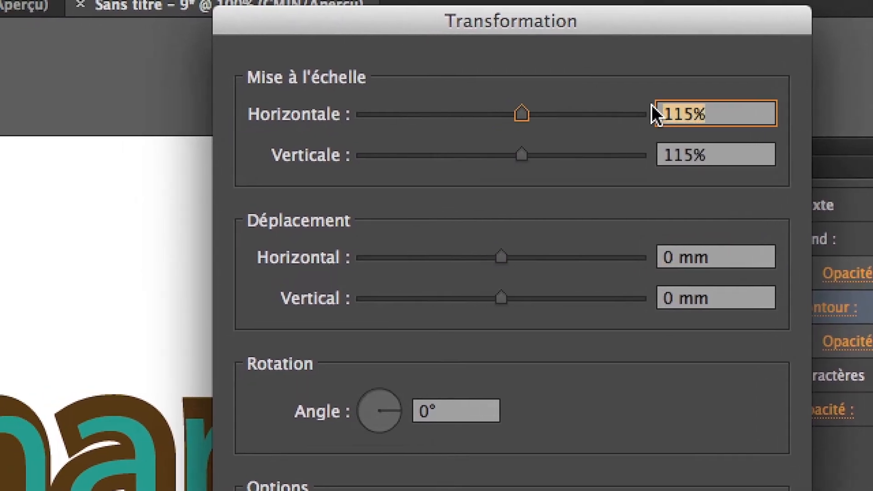
type("133")
key("Tab")
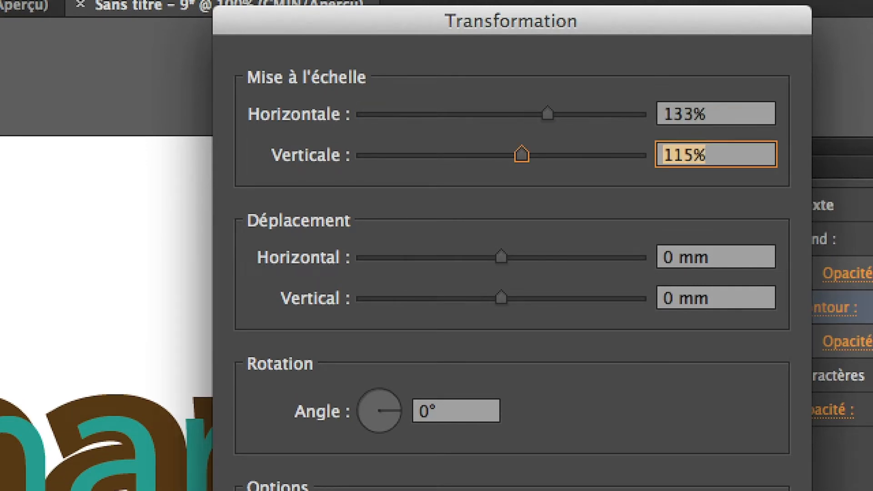
type("133")
key("Tab")
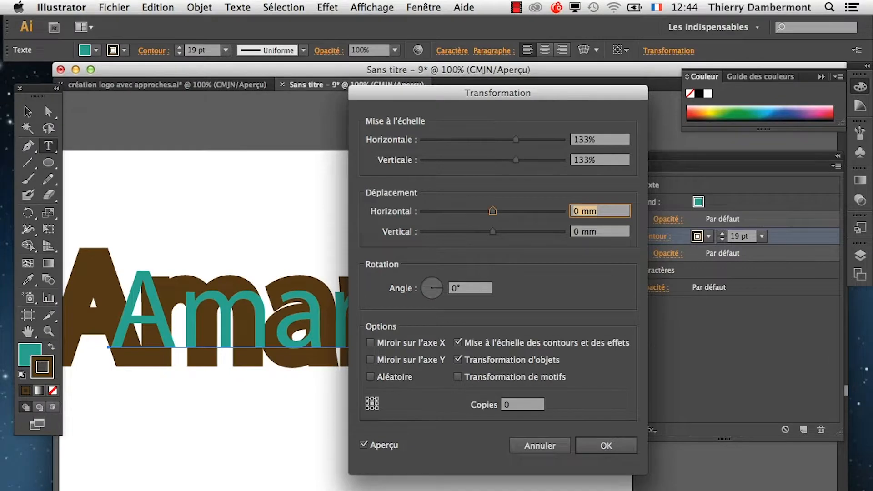
left_click_drag(498, 93, 378, 480)
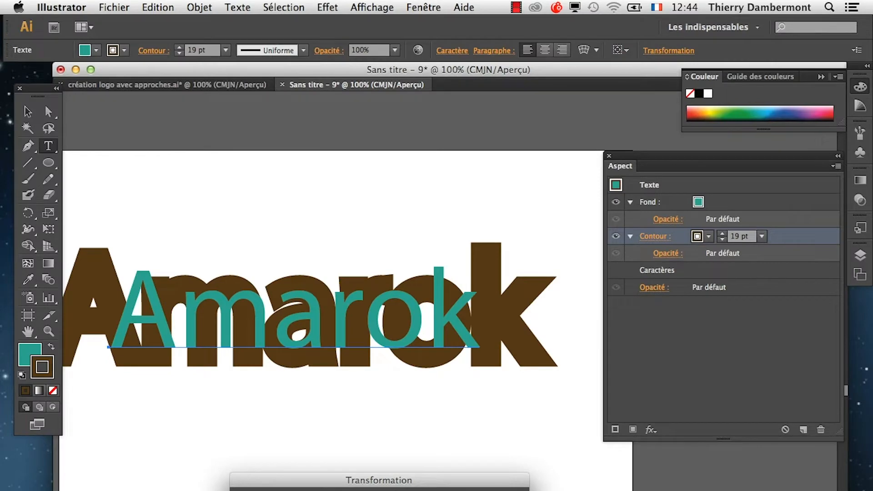
left_click_drag(379, 480, 249, 229)
key("Return")
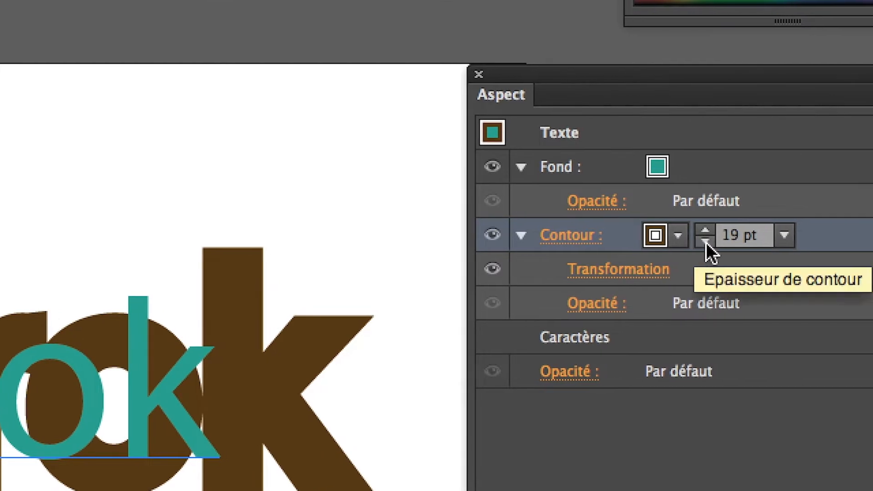
Reduce the brown stroke's weight to 4 pt.
left_click(778, 223)
left_click(777, 224)
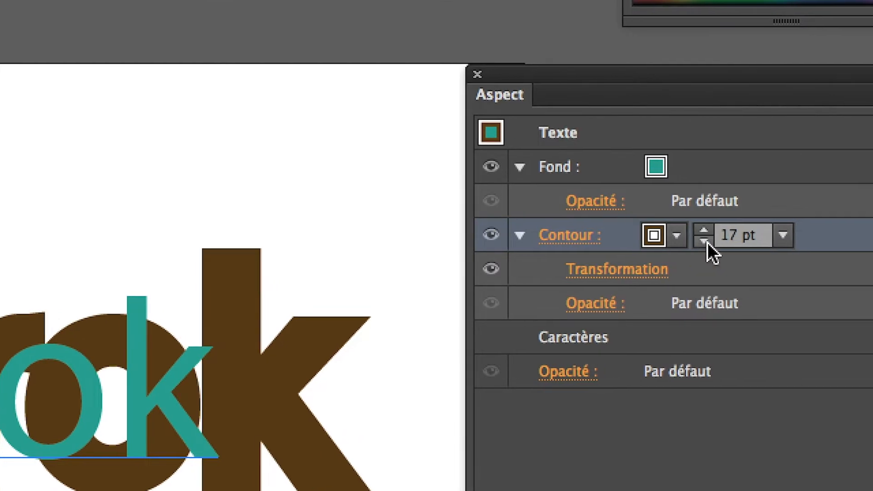
left_click(707, 241)
left_click(707, 242)
left_click(707, 242)
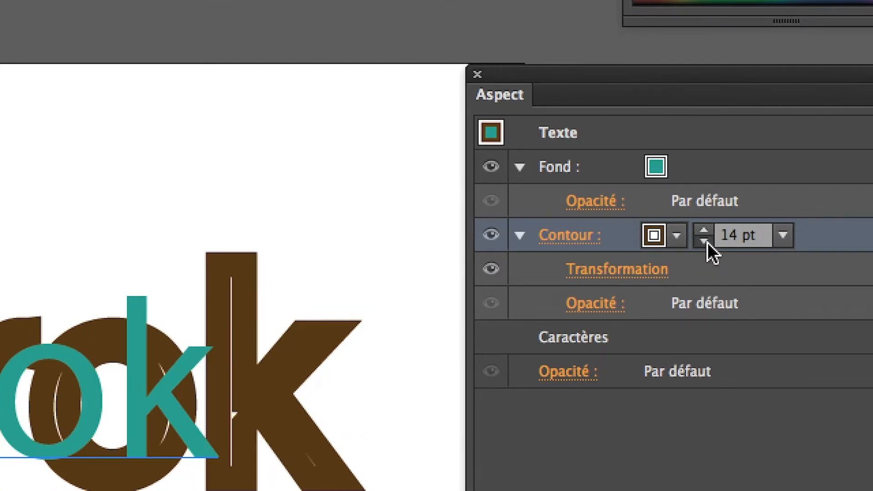
left_click(707, 242)
left_click(707, 242)
left_click(707, 242)
left_click(707, 242)
left_click(707, 242)
left_click(707, 242)
left_click(707, 242)
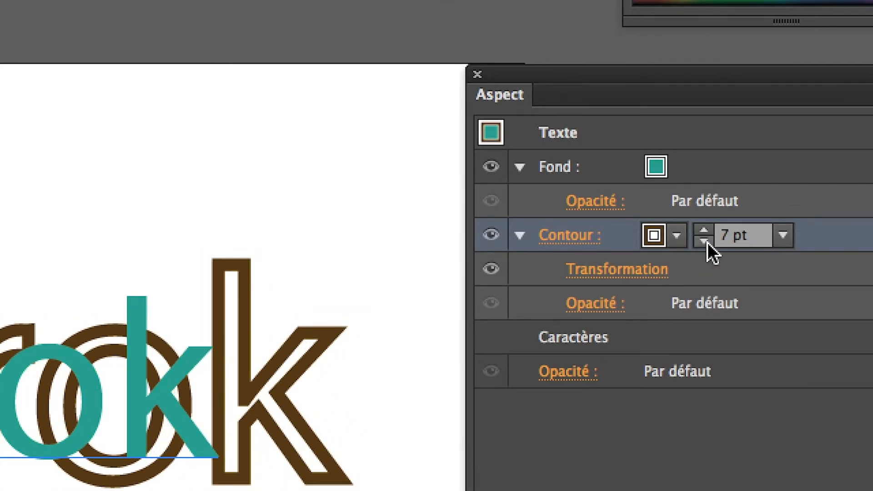
left_click(707, 242)
left_click(707, 242)
left_click(707, 242)
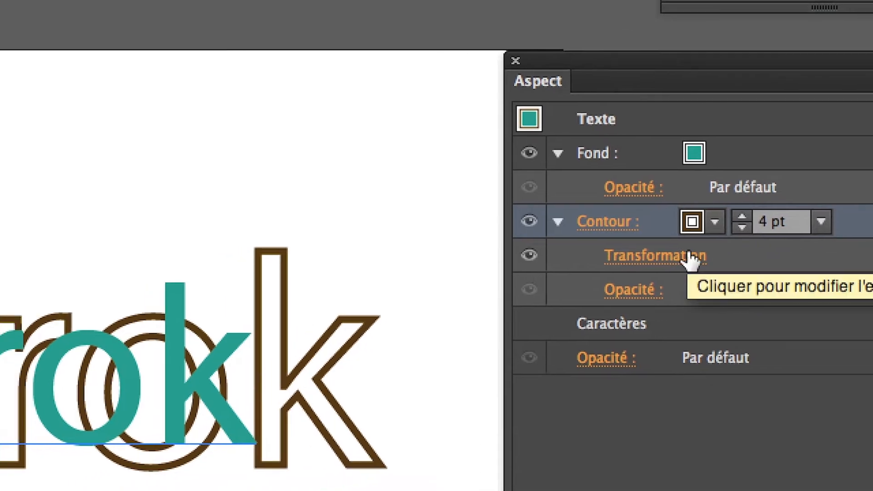
Check the Transform effect's settings and delete the effect from the brown stroke.
left_click(654, 269)
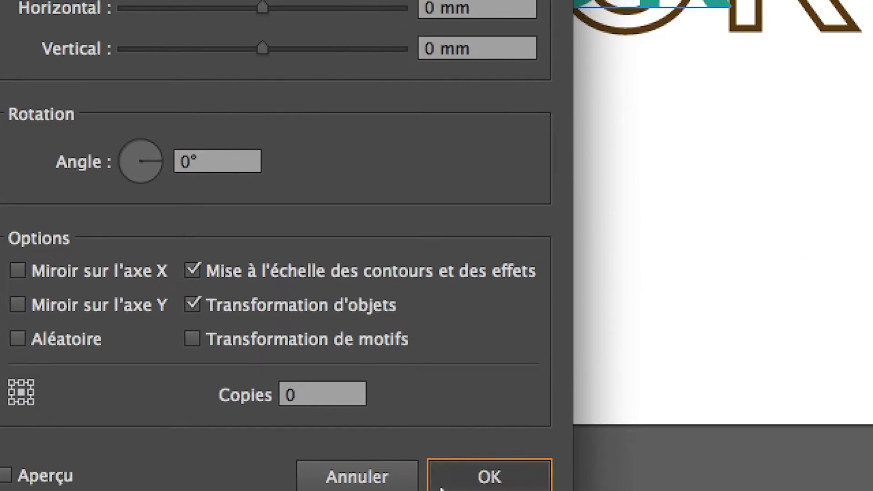
left_click(440, 486)
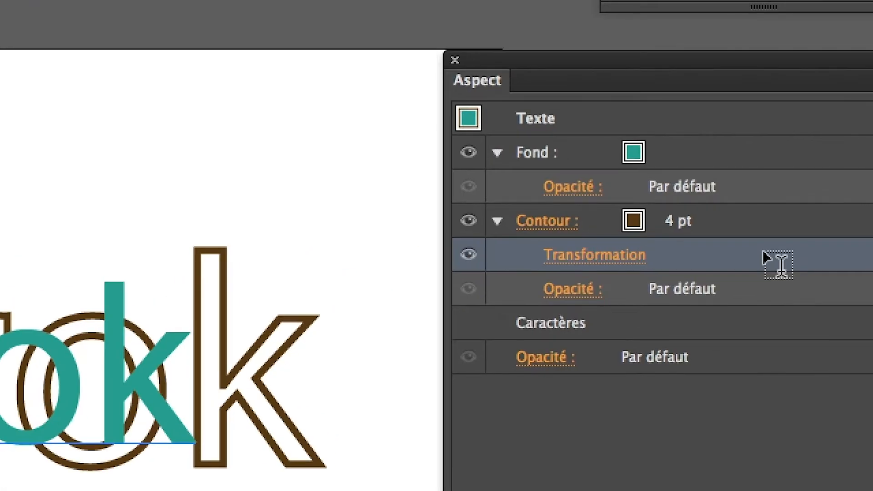
left_click_drag(791, 252, 846, 318)
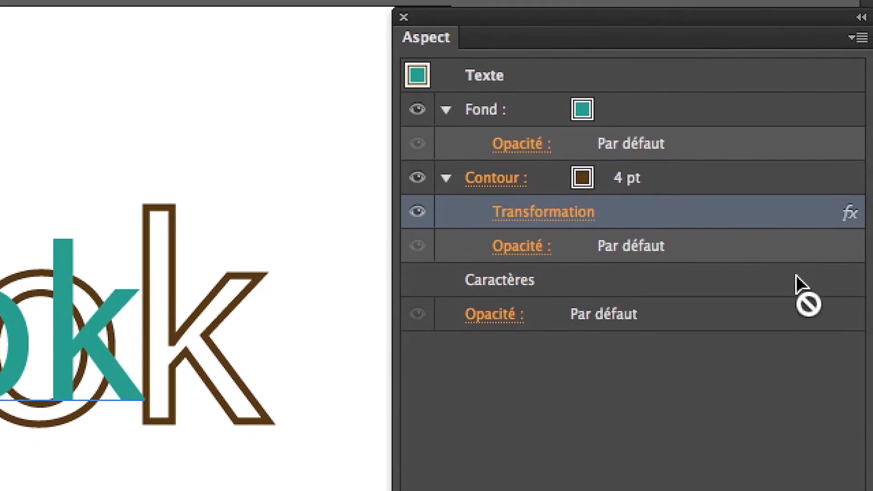
left_click_drag(796, 276, 804, 373)
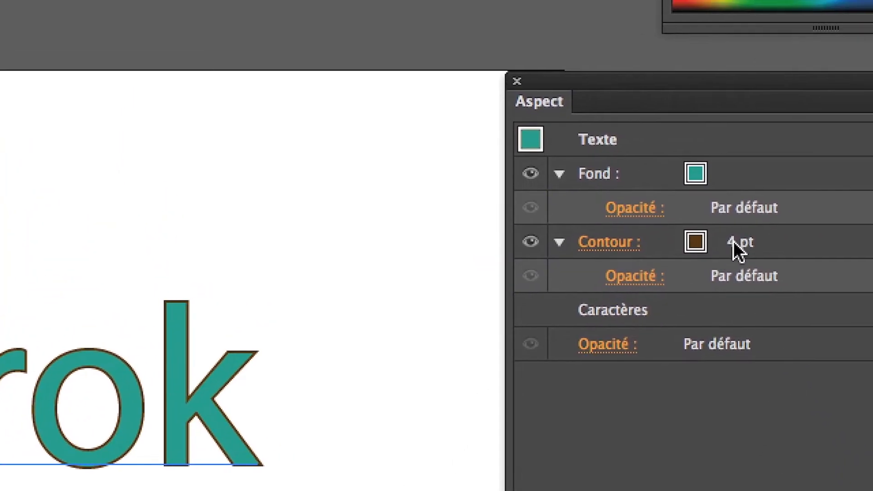
Raise the brown stroke's weight to 16 pt.
left_click(733, 241)
left_click(737, 238)
left_click(737, 238)
left_click(737, 238)
left_click(737, 238)
left_click(737, 238)
left_click(737, 238)
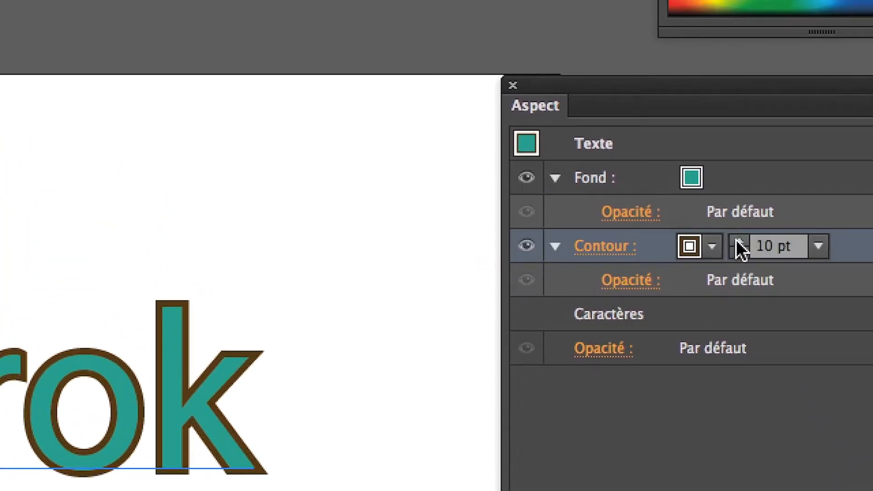
left_click(737, 240)
left_click(737, 241)
left_click(736, 241)
left_click(736, 241)
left_click(736, 241)
left_click(736, 241)
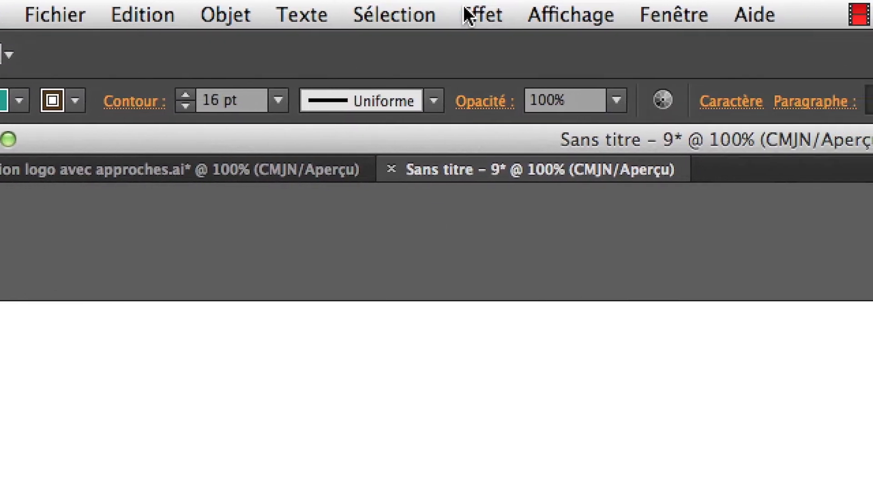
Apply an Offset Path (Décalage) effect of 5 mm to the brown stroke, with the preview turned on.
left_click(536, 15)
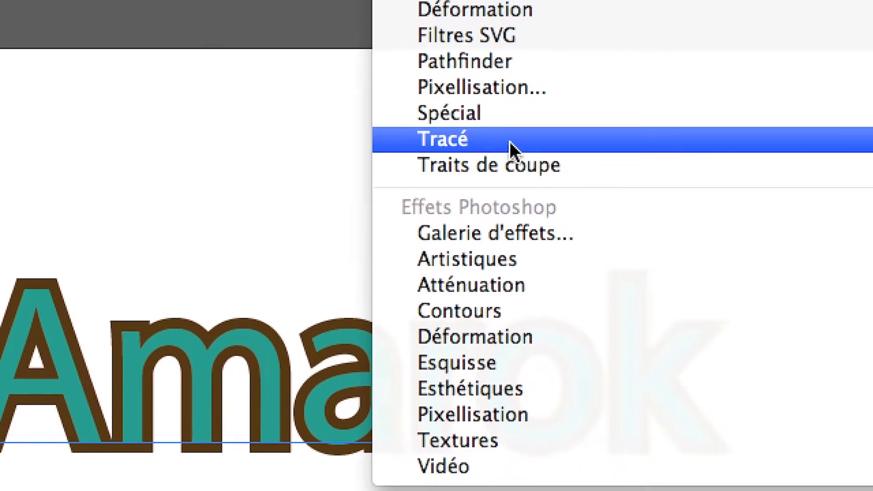
mouse_move(719, 146)
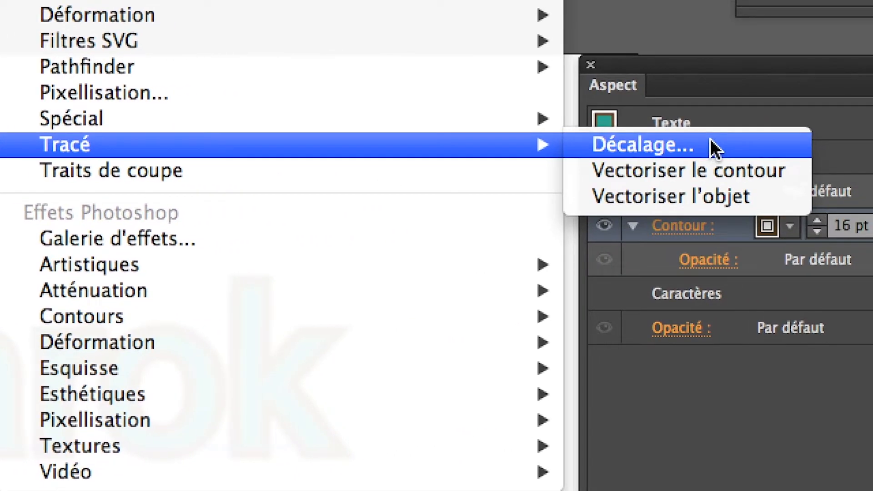
left_click(708, 144)
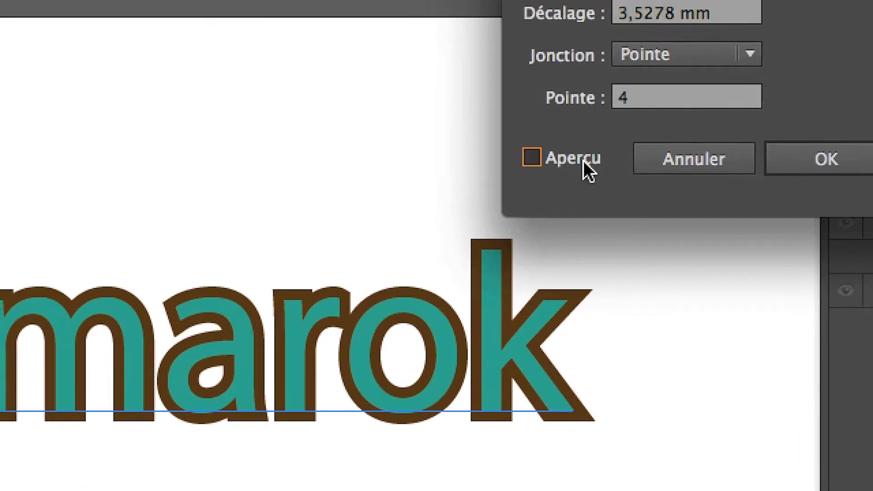
left_click(338, 197)
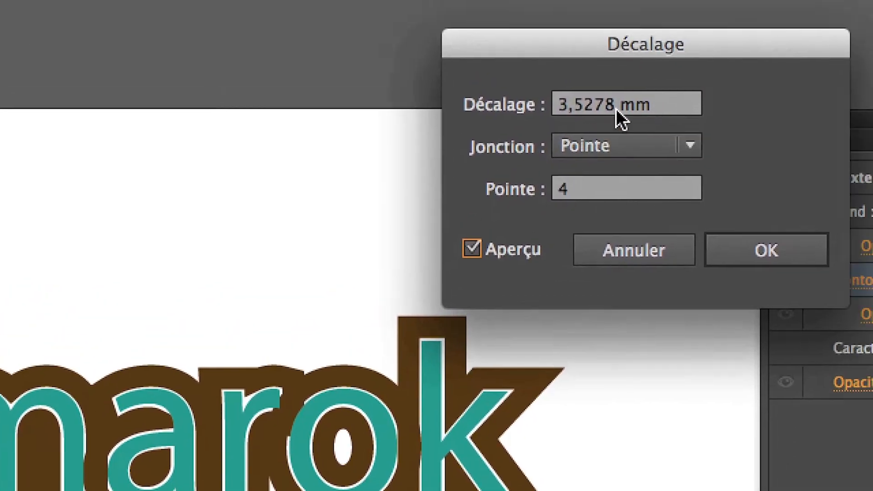
left_click(725, 14)
left_click_drag(634, 111, 528, 111)
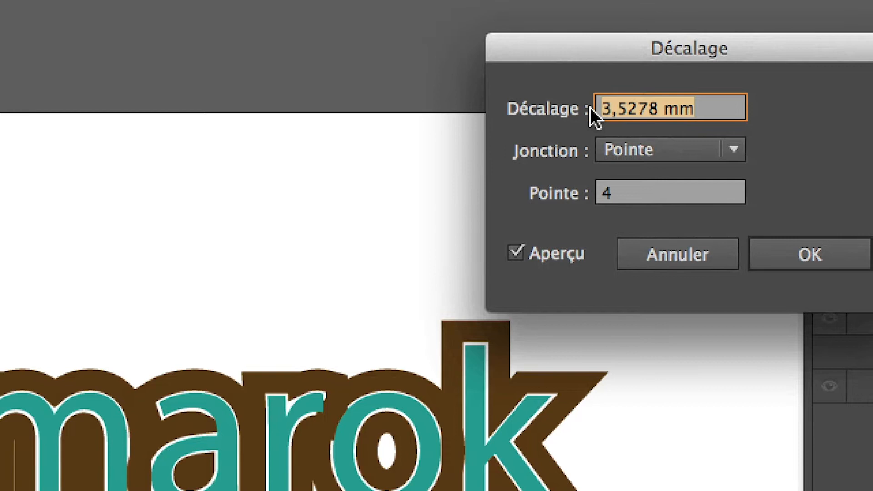
type("5")
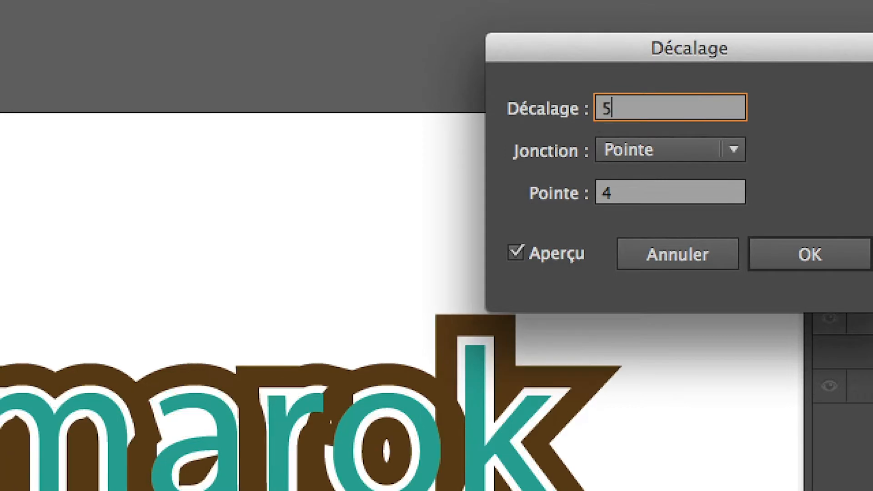
key("Tab")
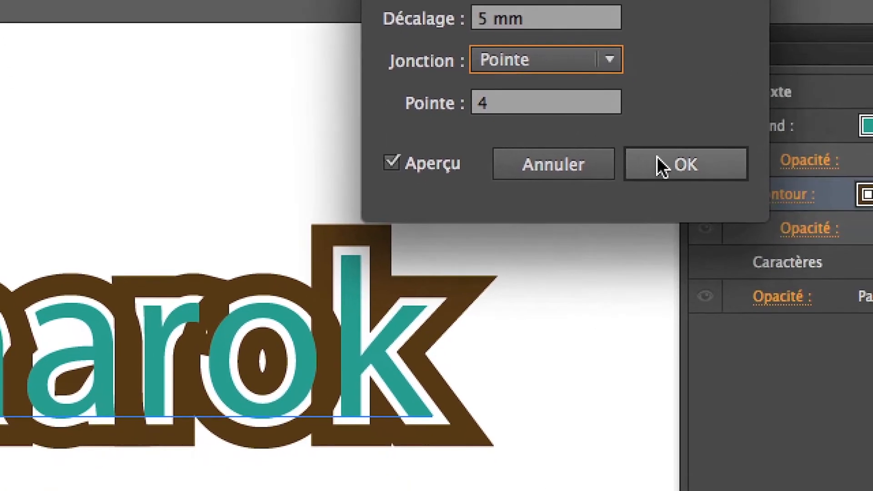
left_click(780, 250)
Thin the offset brown stroke to 4 pt and settle its weight at 6 pt.
left_click(782, 175)
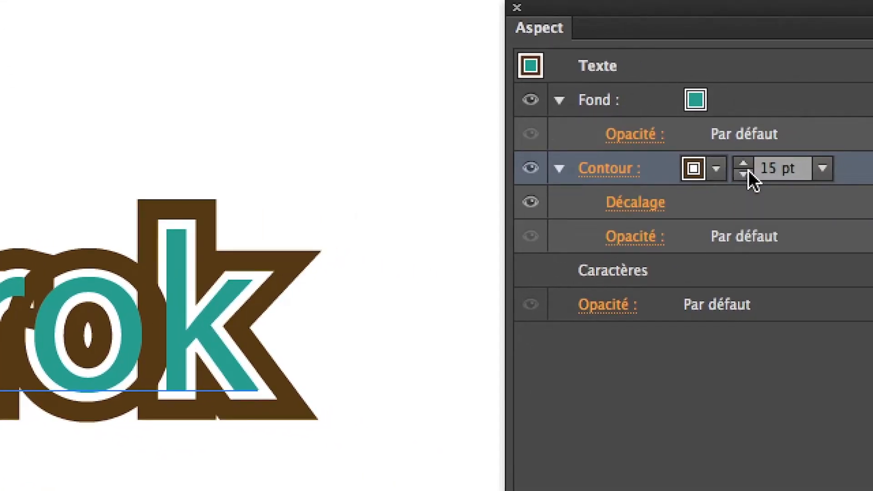
left_click(782, 176)
left_click(782, 176)
left_click(783, 175)
left_click(782, 175)
left_click(748, 171)
left_click(748, 172)
left_click(748, 172)
left_click(748, 171)
left_click(748, 172)
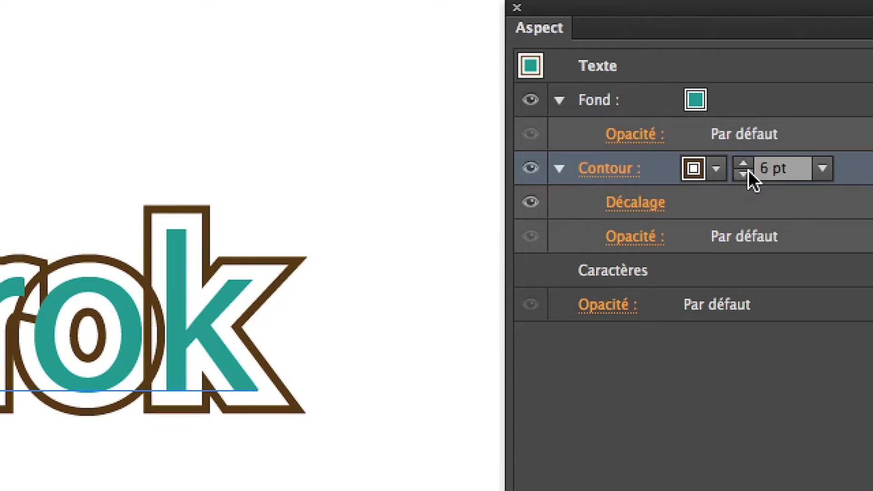
left_click(748, 172)
left_click(748, 172)
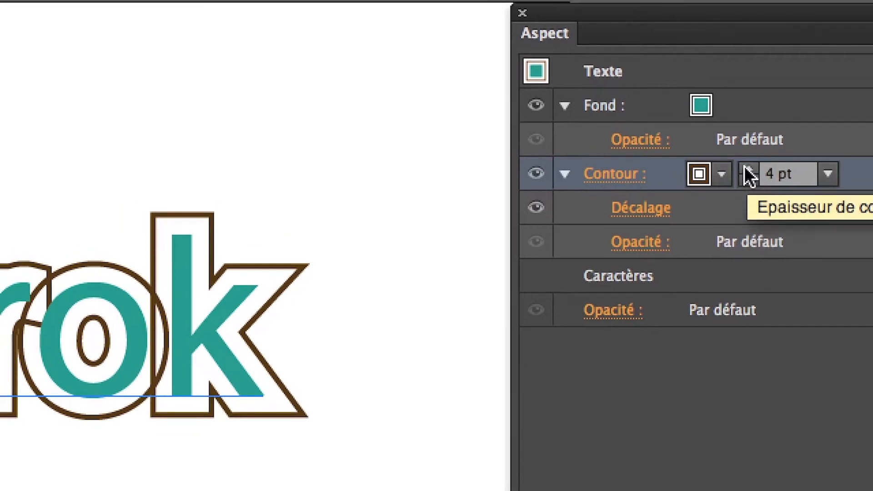
left_click(744, 163)
left_click(744, 164)
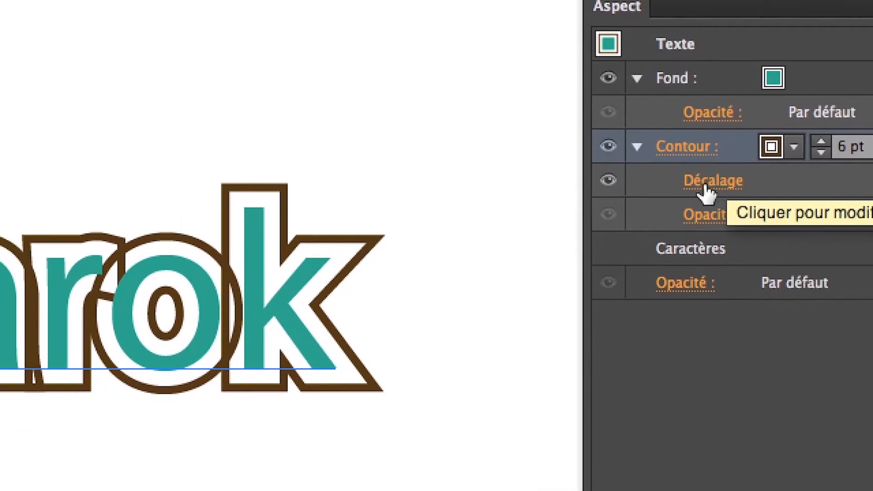
Change the brown stroke's Offset Path distance to 3 mm, with the preview turned on.
left_click(646, 201)
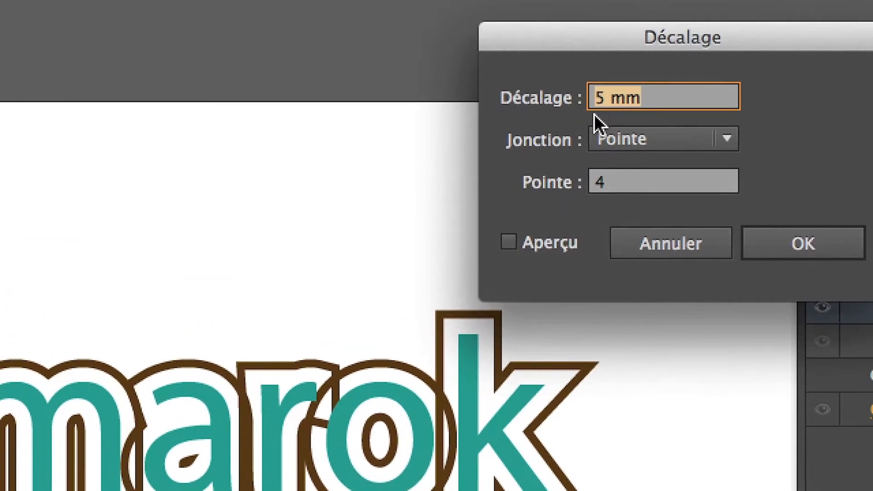
type("3")
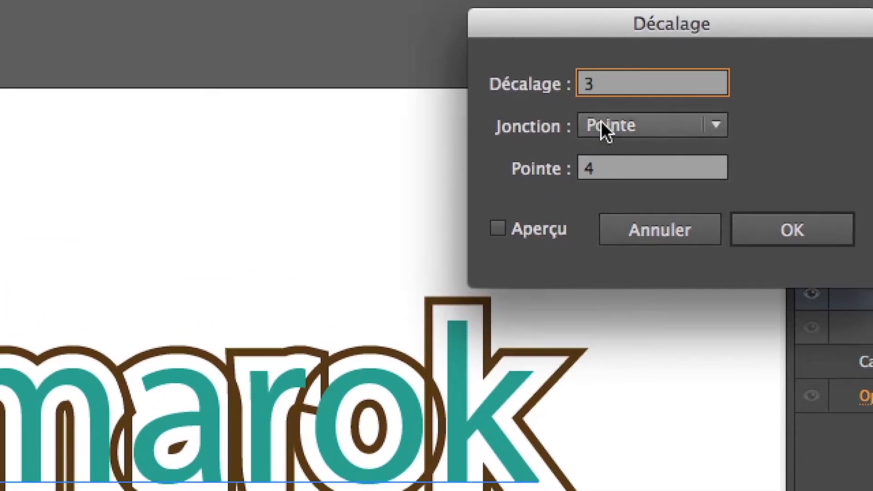
key("Tab")
left_click(561, 249)
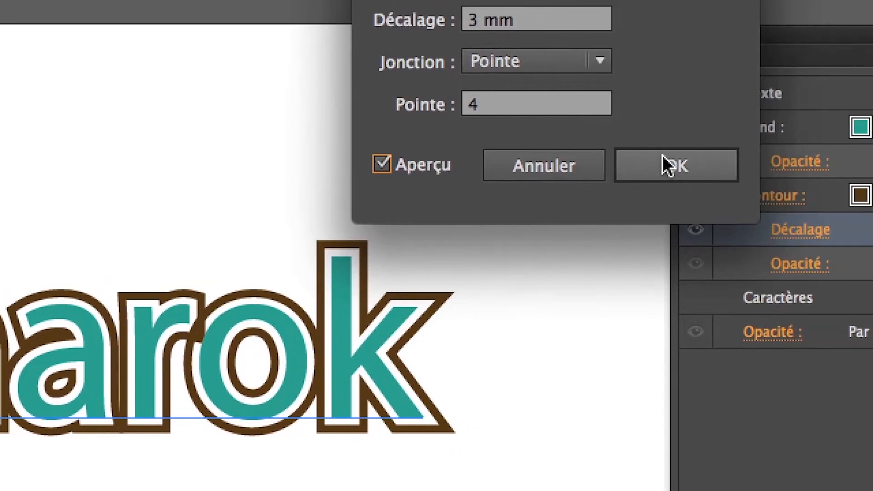
left_click(814, 157)
double_click(238, 389)
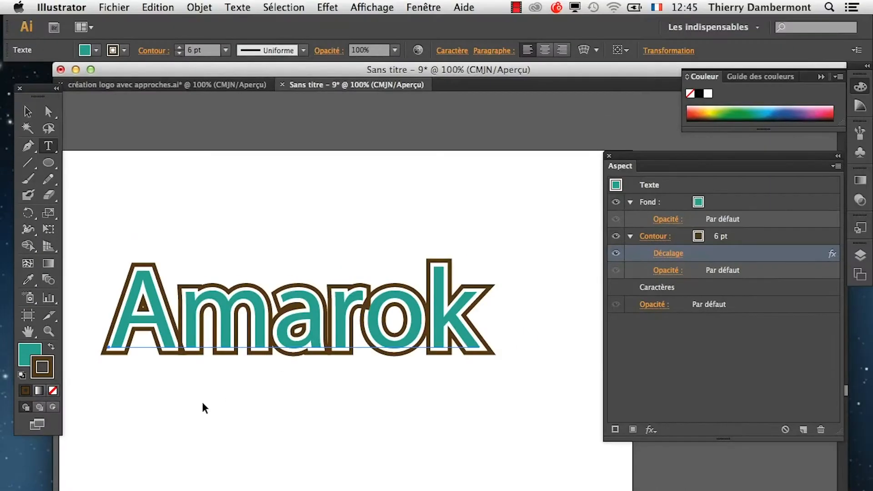
Show the transparency grid behind the artwork and deselect the text.
left_click(373, 6)
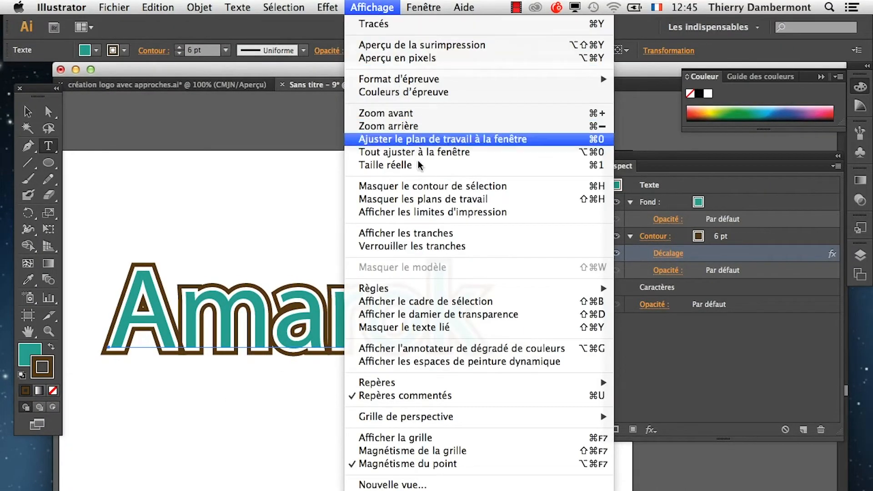
left_click(447, 314)
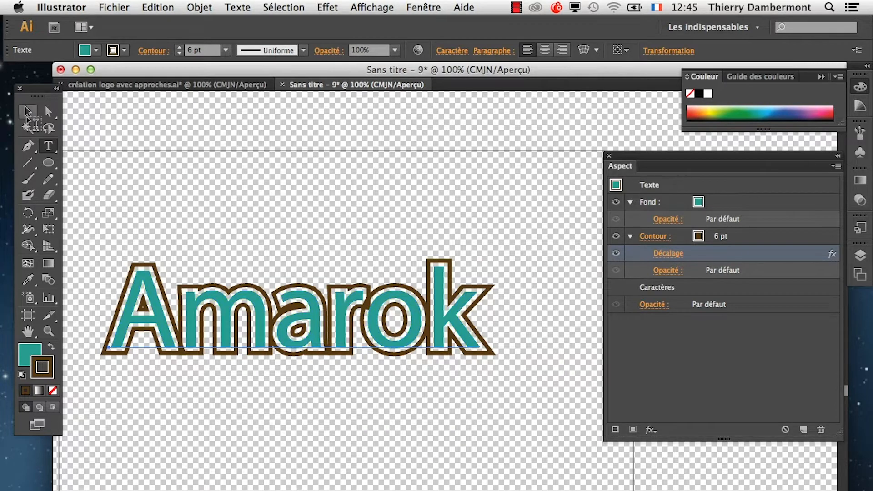
left_click(27, 112)
left_click(216, 201)
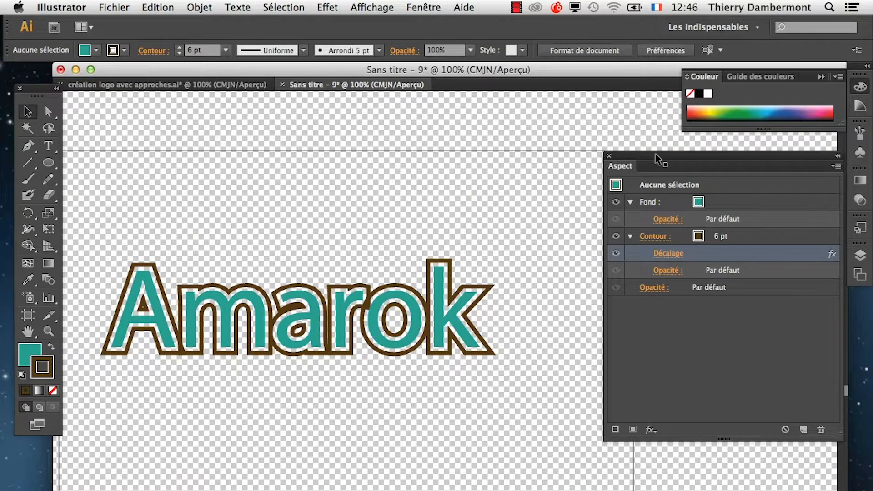
Clear the Appearance panel out of the way and draw a large five-pointed star without a stroke over the start of the word.
left_click_drag(671, 159, 333, 453)
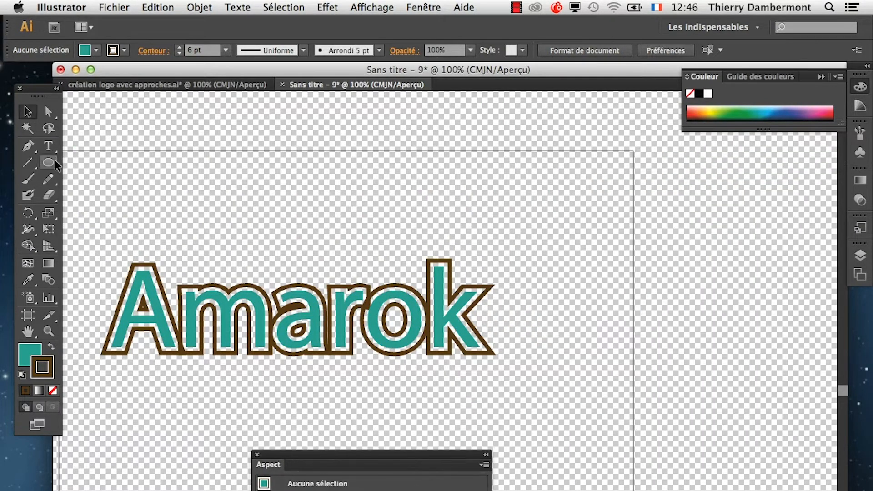
left_click_drag(55, 162, 98, 226)
mouse_move(201, 243)
left_mouse_down()
mouse_move(364, 352)
mouse_move(346, 339)
left_mouse_up()
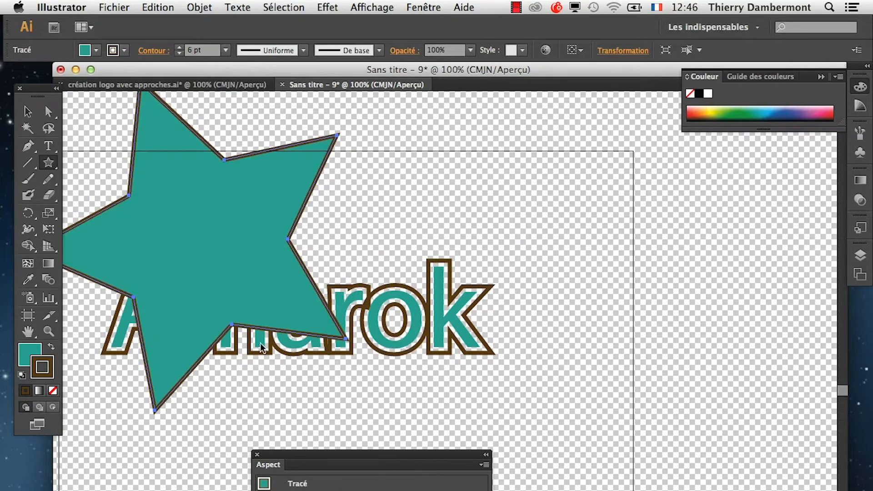
left_click(22, 360)
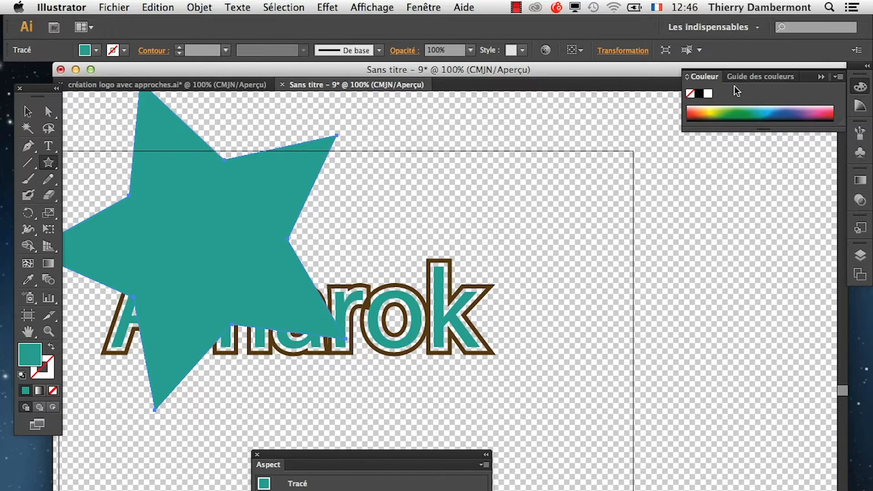
Display the swatches beside the artwork and fill the star with orange.
left_click(424, 7)
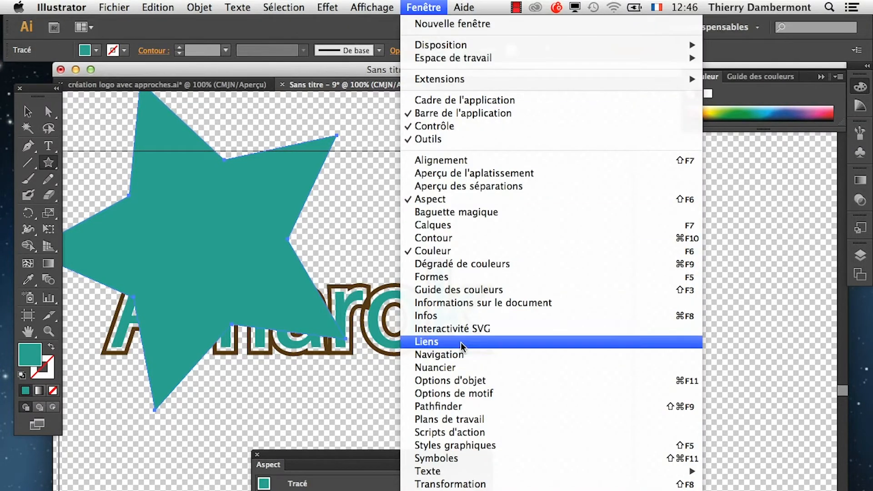
left_click(463, 368)
left_click_drag(736, 222, 638, 198)
left_click(668, 241)
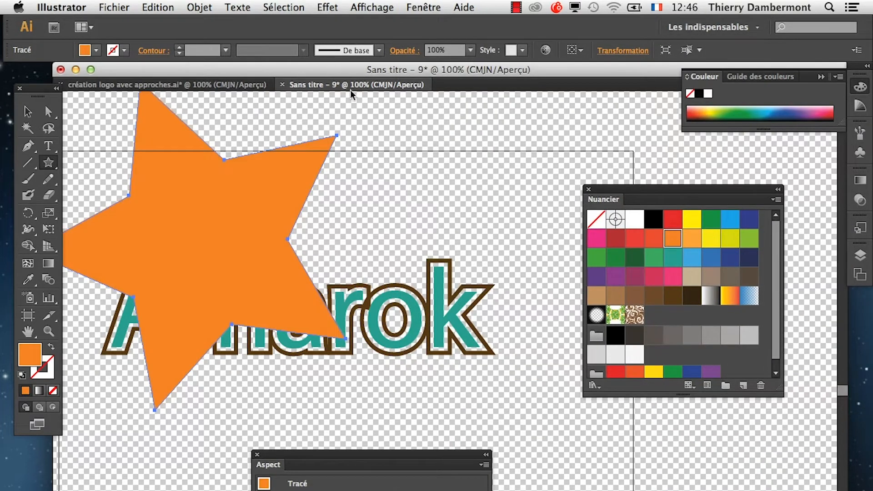
Show the contents of Calque 1 in the layer list and move the star path below the Amarok text.
left_click(866, 257)
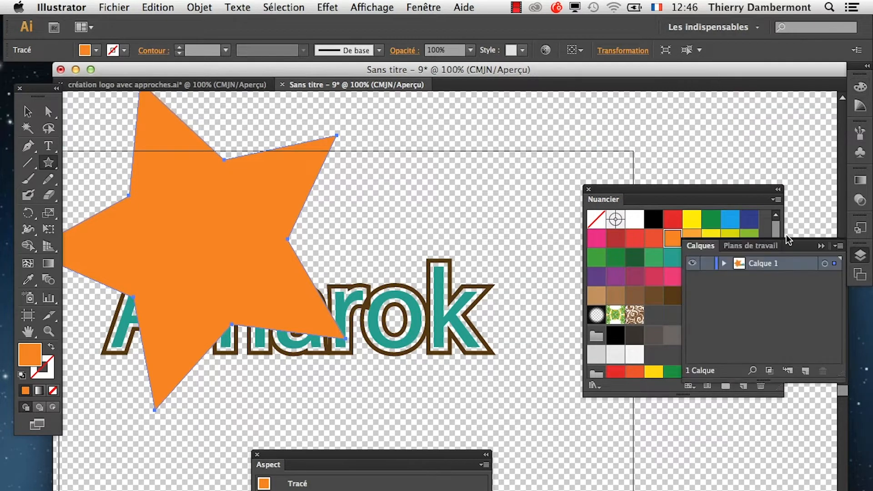
left_click_drag(702, 247, 404, 128)
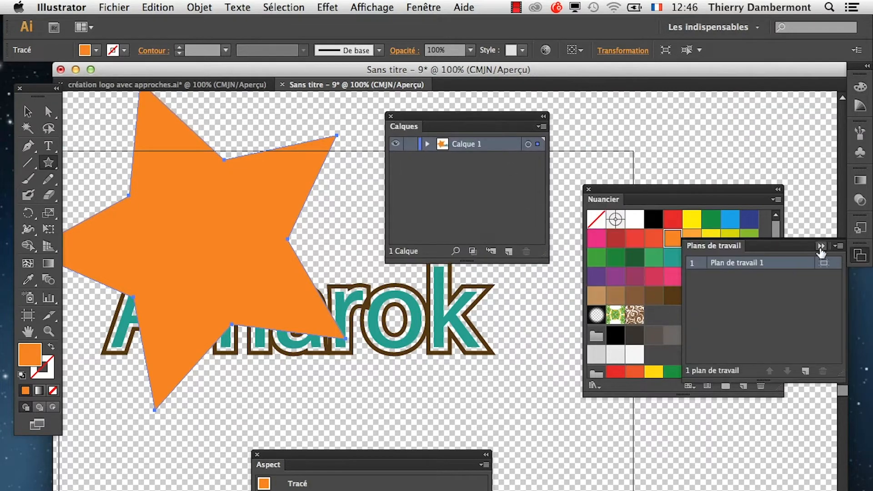
left_click(820, 246)
left_click(427, 143)
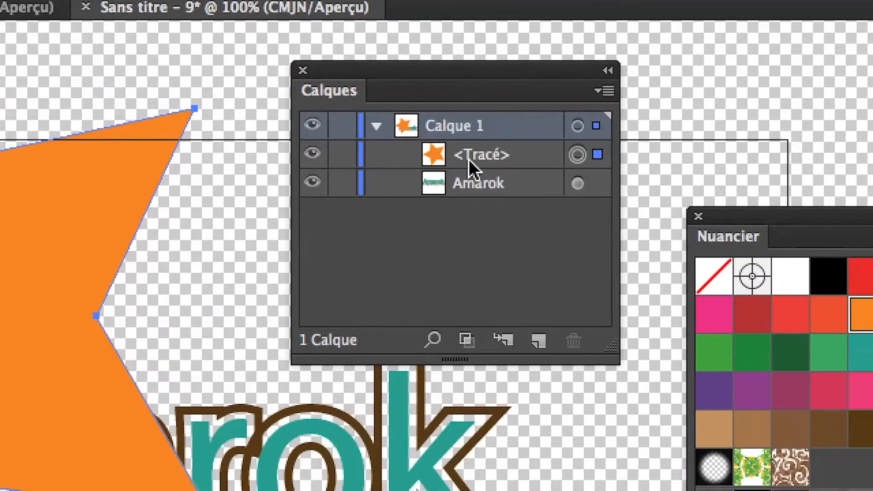
left_click(475, 161)
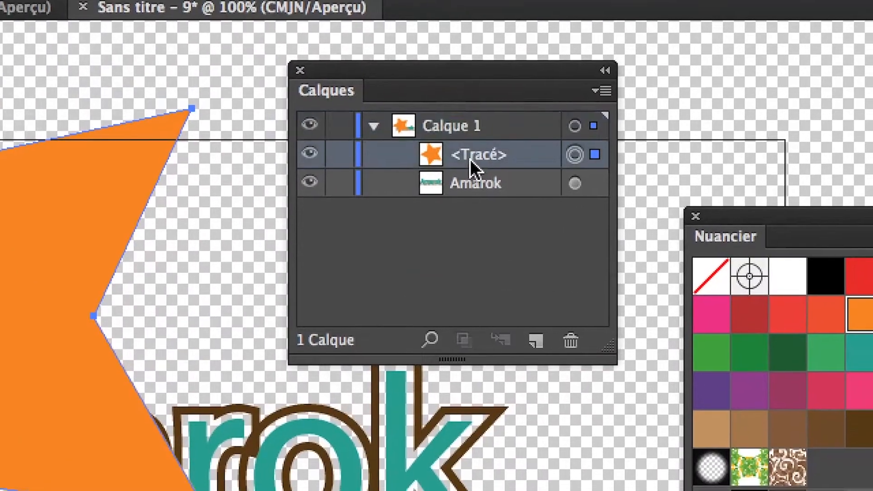
left_click_drag(470, 159, 472, 196)
left_click_drag(470, 153, 473, 185)
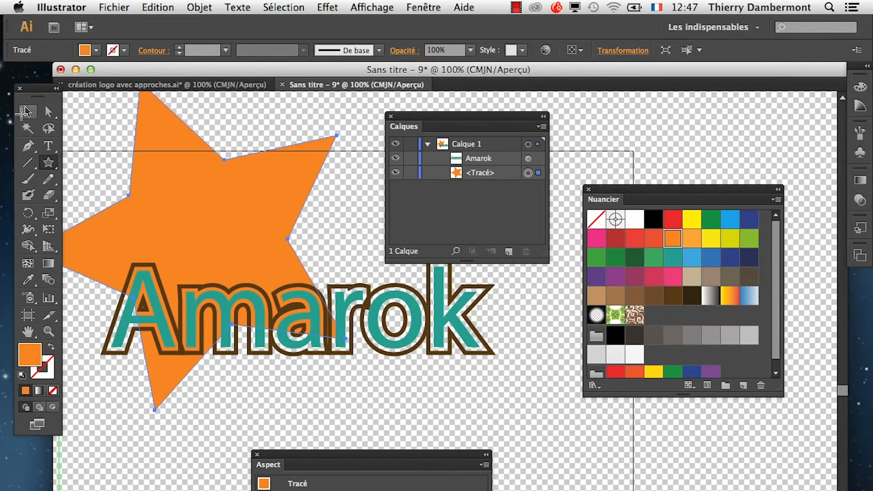
Move the orange star behind the middle of the word and clear the Layers panel away from it.
left_click(26, 111)
left_click_drag(202, 153, 261, 231)
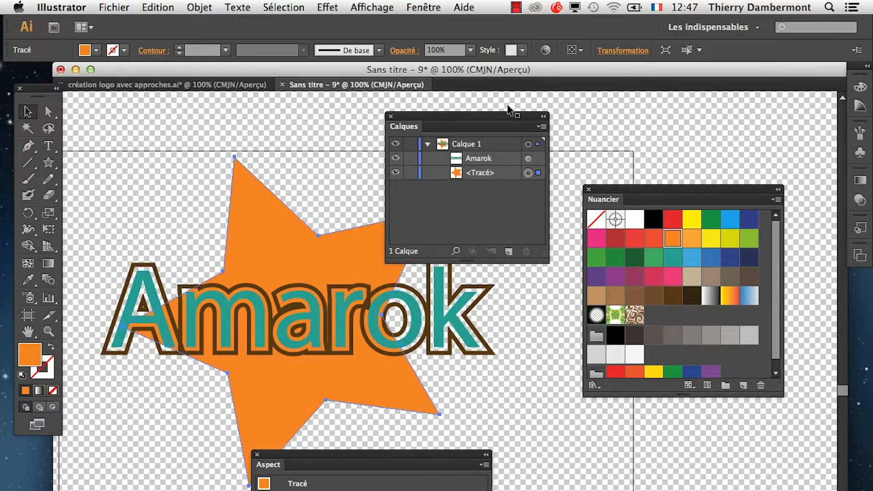
left_click_drag(475, 116, 576, 120)
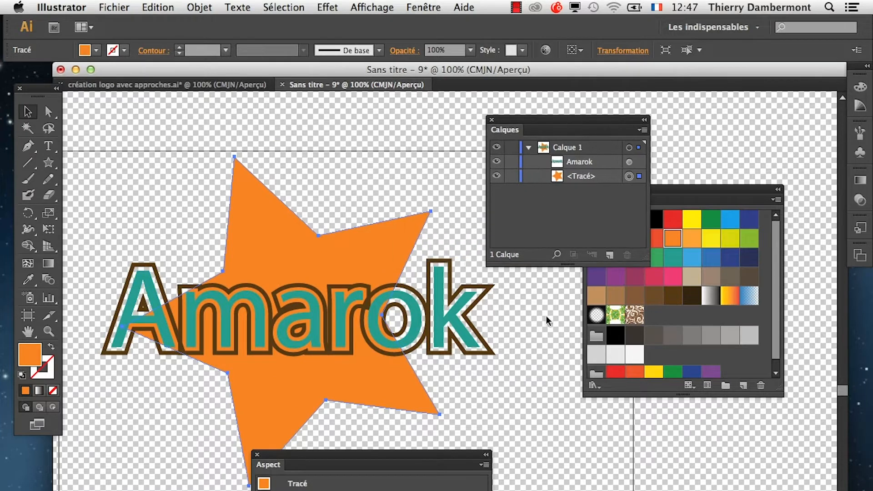
Deselect the star, clear the Appearance panel off the artwork and hide the transparency grid.
left_click(127, 469)
left_click_drag(307, 459, 560, 488)
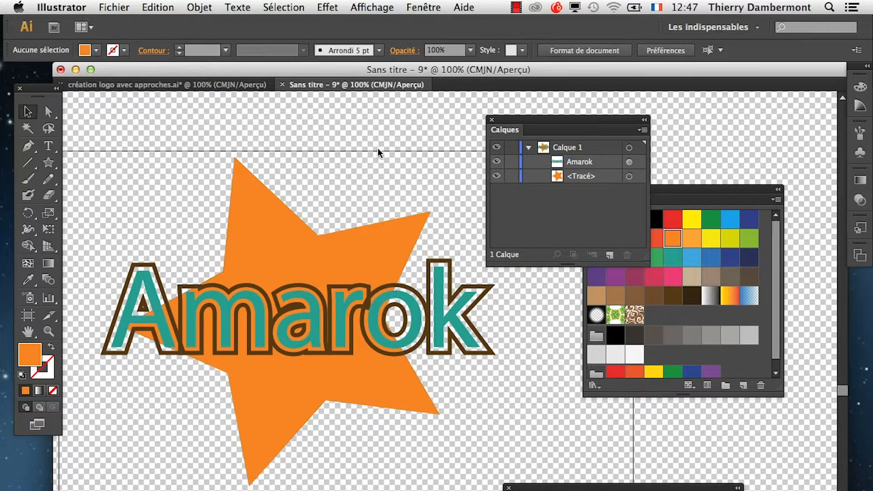
left_click(328, 6)
mouse_move(372, 7)
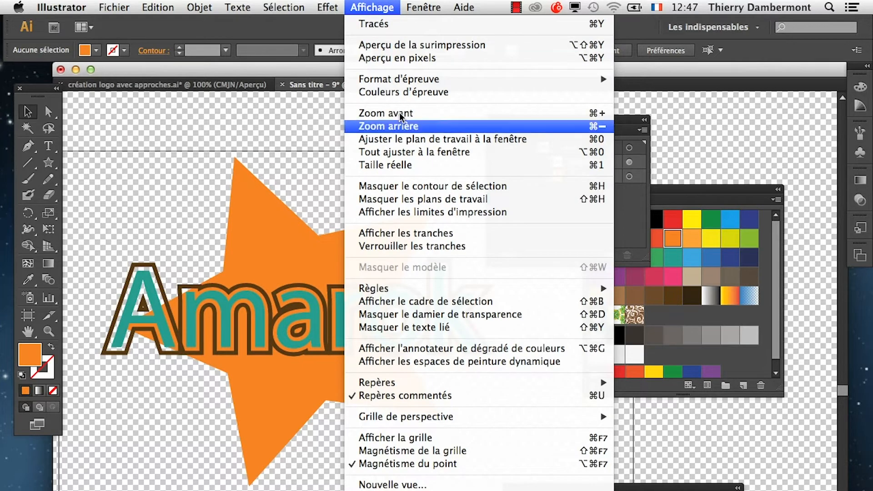
left_click(471, 316)
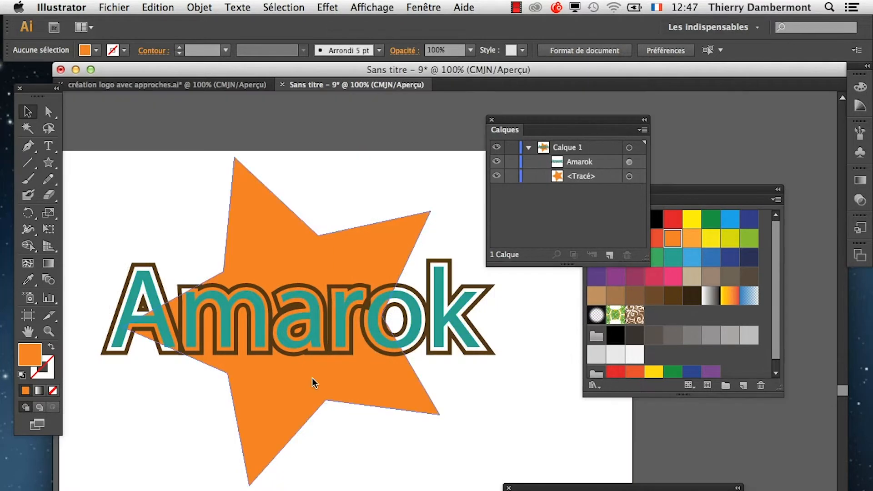
Shrink the star with the Free Transform tool, place it behind the last letters of the word and deselect it.
left_click(265, 412)
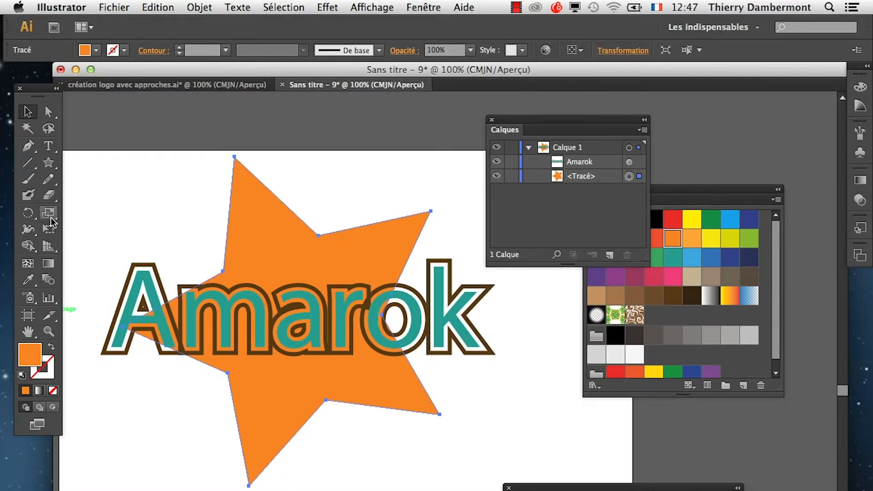
left_click(48, 228)
left_click_drag(190, 490, 268, 348)
left_click_drag(335, 214, 392, 287)
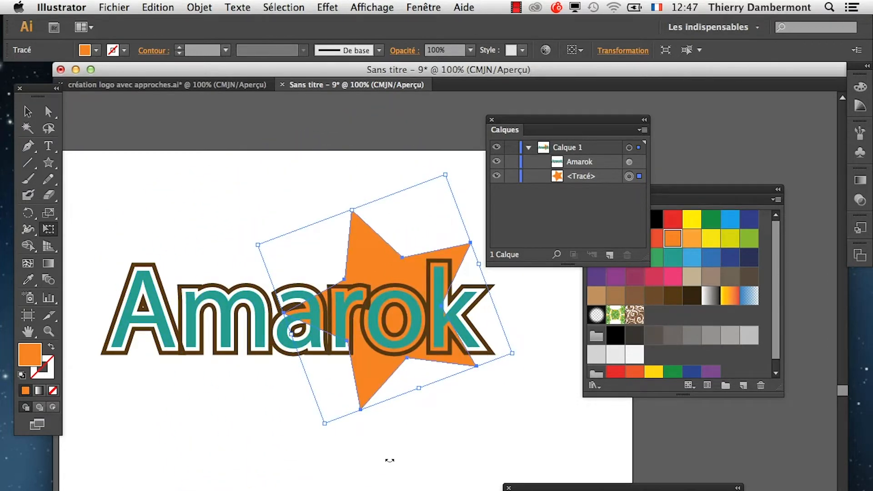
left_click(28, 112)
left_click(81, 126)
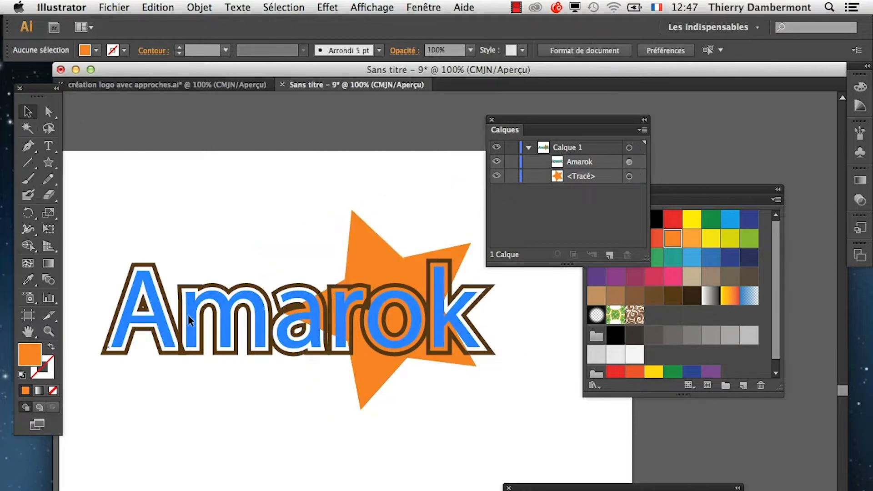
Add a new stroke to the Amarok text and place it below the teal fill in the appearance stack.
left_click(198, 347)
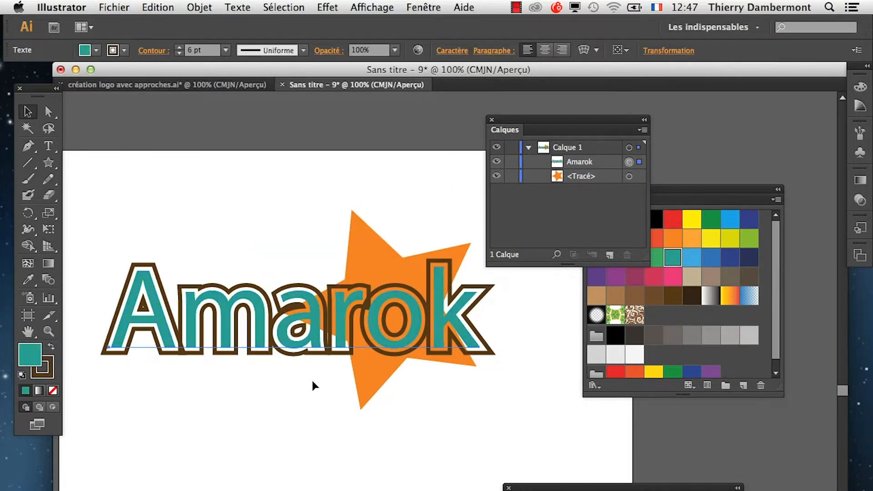
left_click_drag(590, 486, 502, 293)
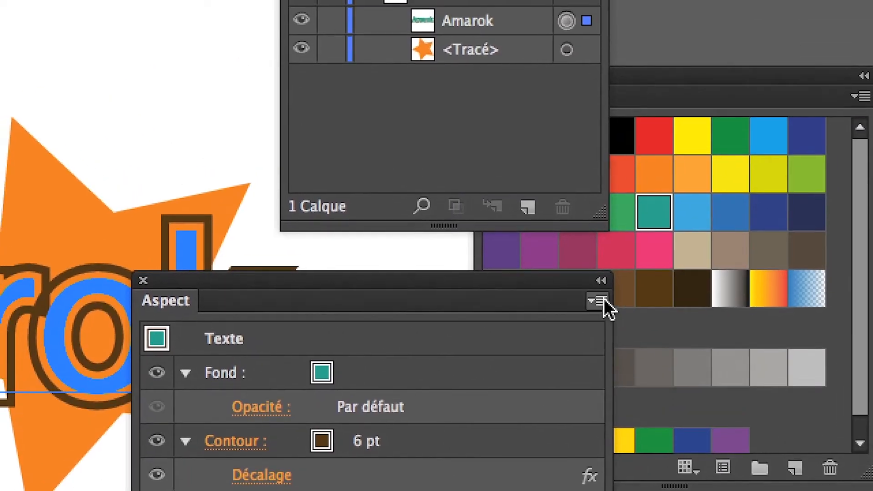
left_click(602, 299)
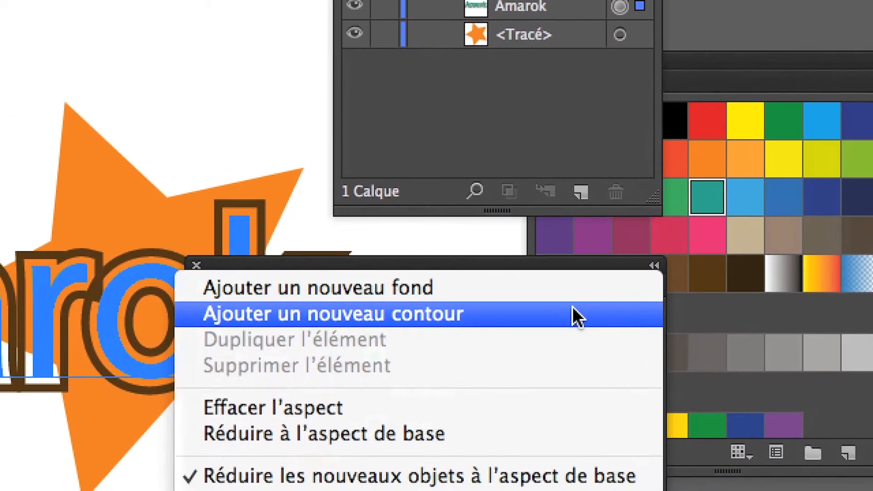
left_click(518, 329)
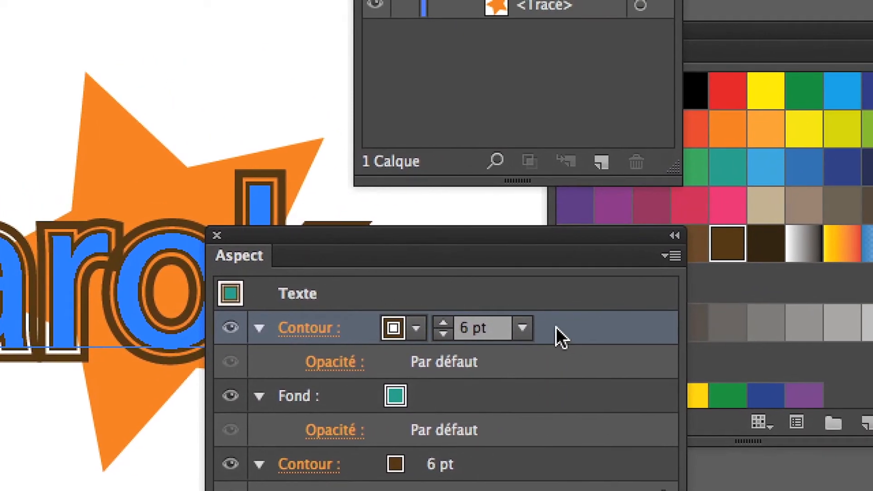
left_click_drag(555, 327, 555, 441)
left_click_drag(556, 374, 556, 373)
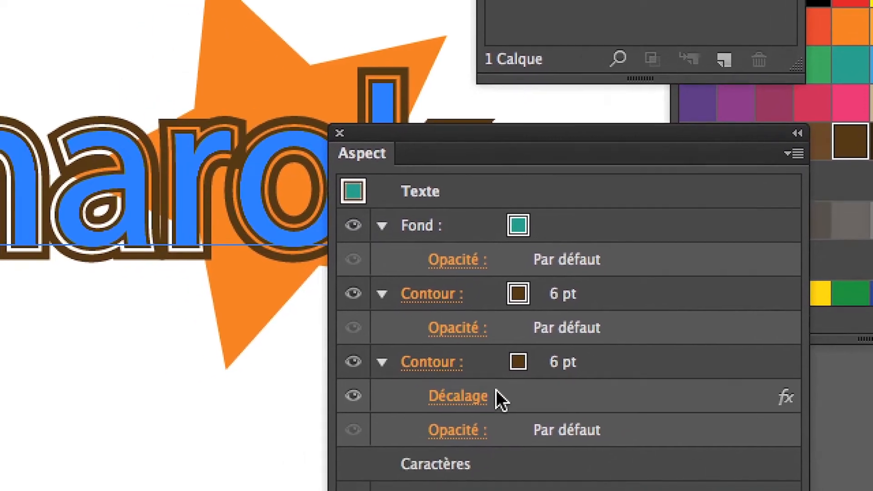
Copy the Offset Path effect onto the new upper stroke and set its distance to 6 mm, with the preview turned on.
left_click(443, 439)
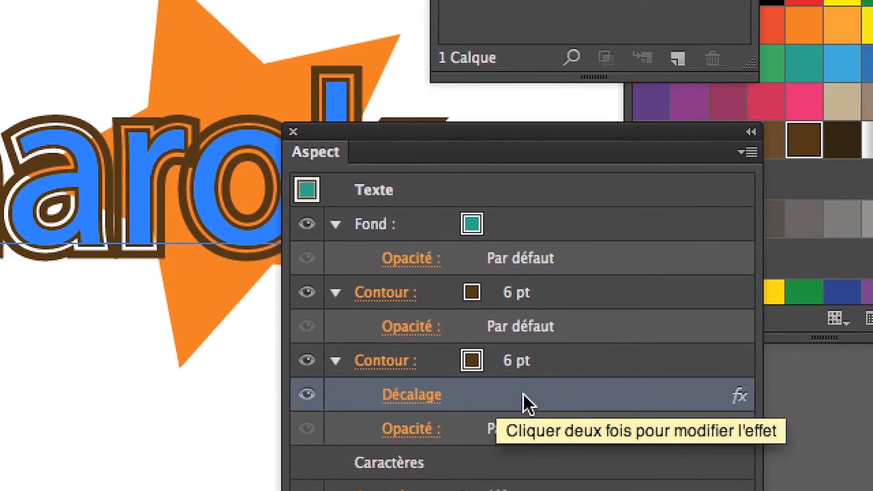
left_click_drag(527, 402, 536, 313)
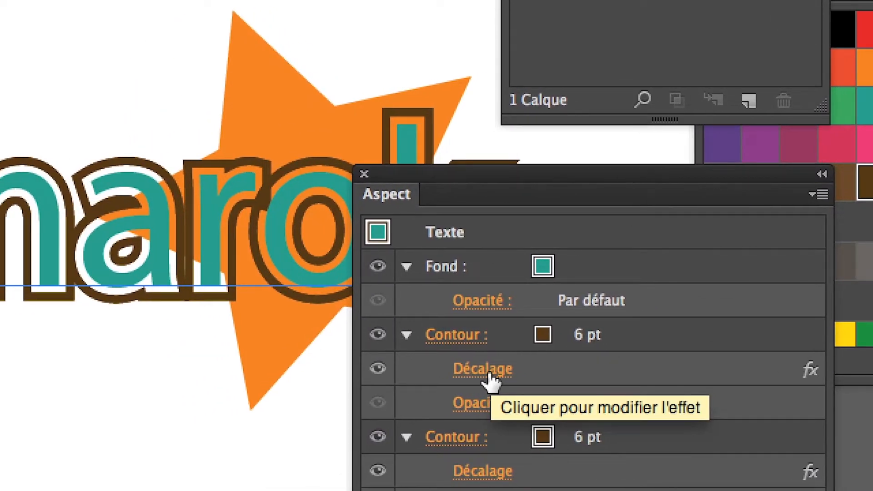
left_click(490, 375)
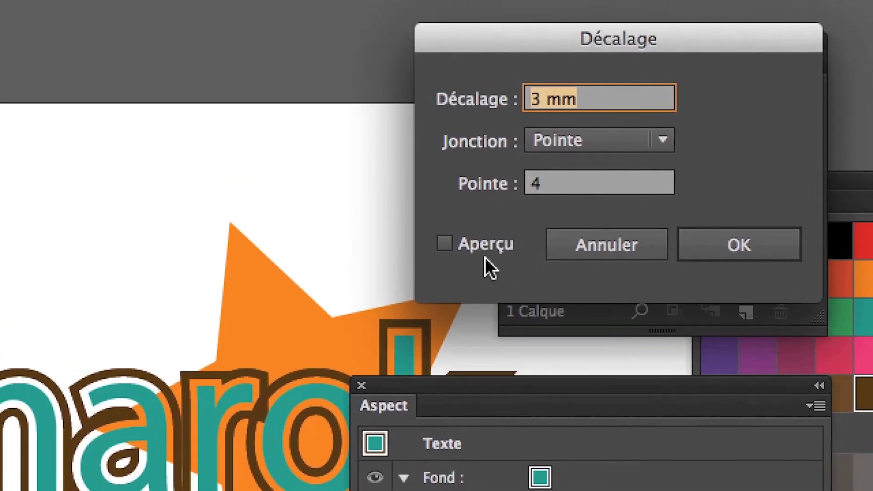
left_click(454, 187)
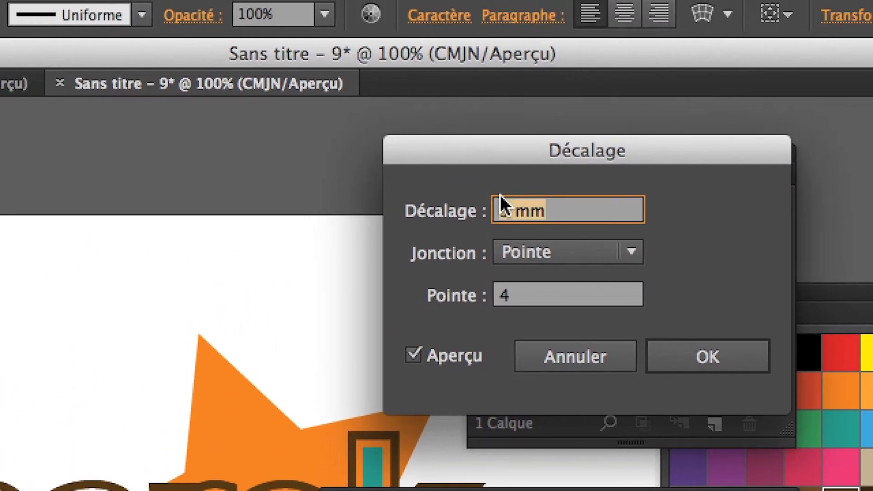
type("6")
key("Tab")
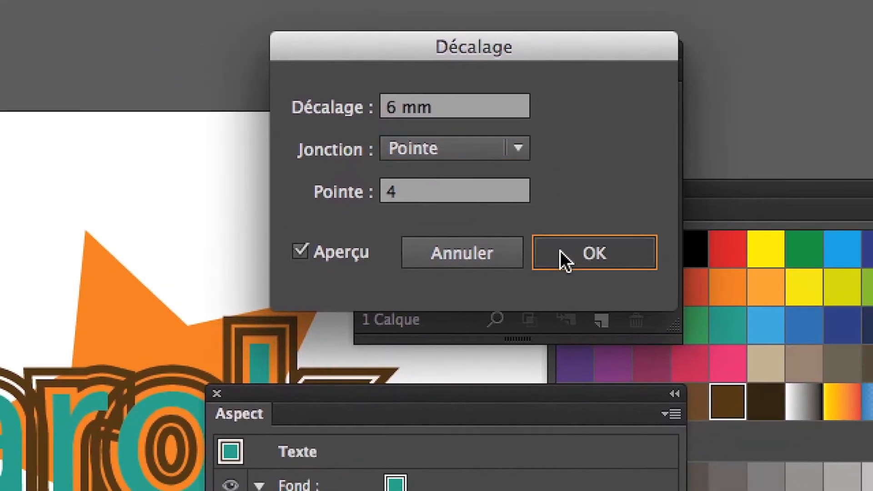
left_click(708, 357)
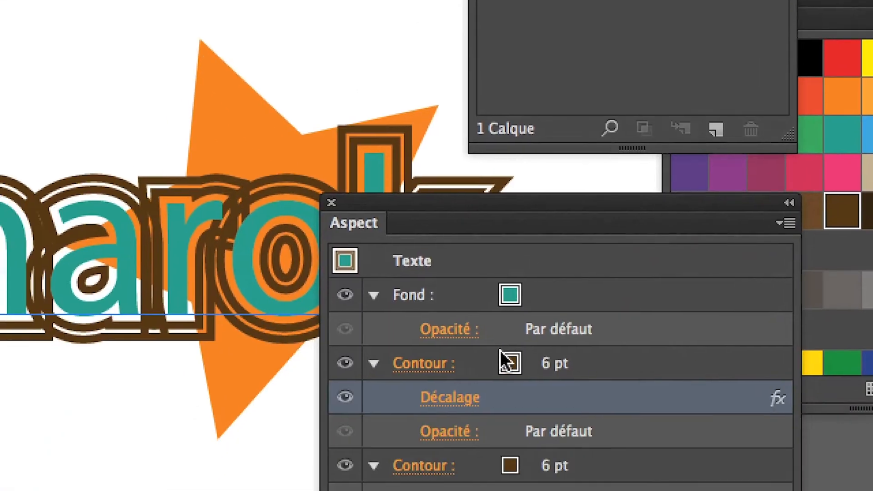
Reduce the outer stroke's weight to 2 pt and move the Appearance panel below the logo.
left_click(536, 371)
left_click(559, 371)
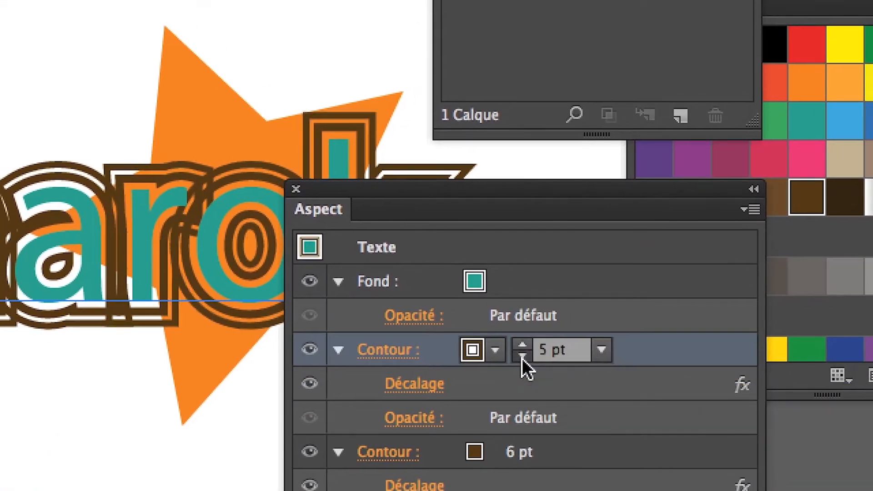
left_click(522, 356)
left_click(522, 357)
left_click(522, 356)
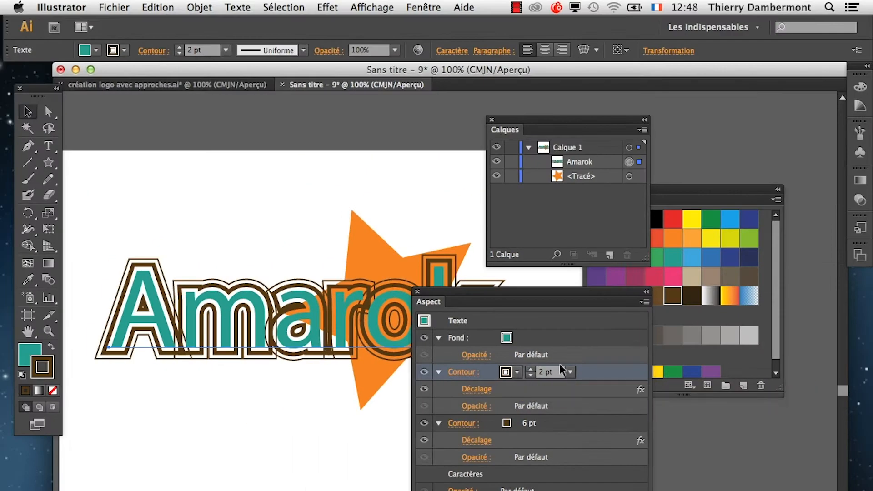
left_click_drag(509, 291, 625, 351)
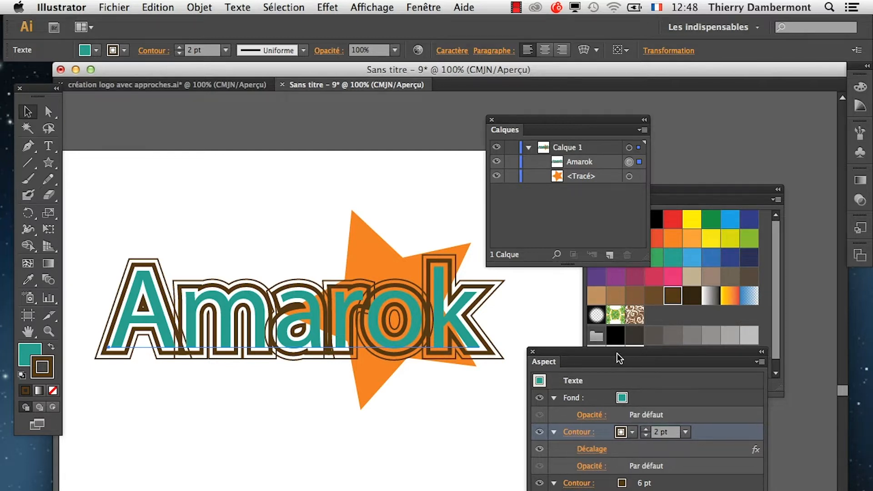
left_click_drag(617, 353, 309, 432)
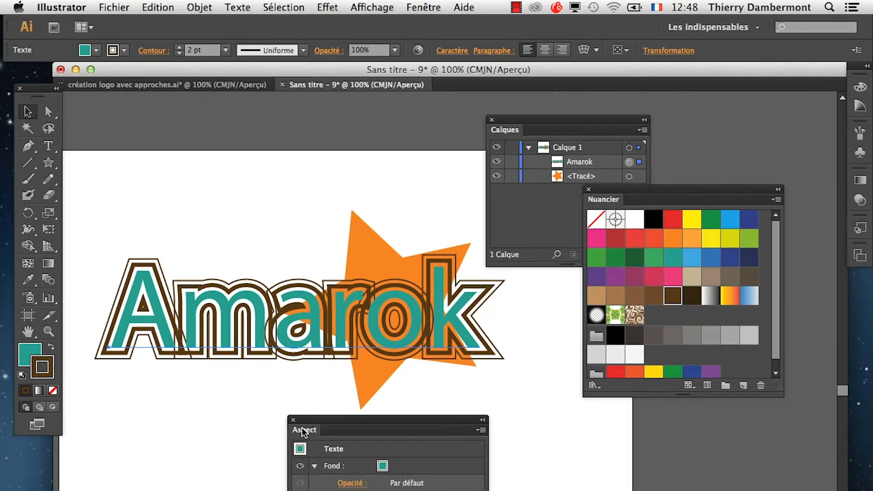
Save the document as "contours avec décalage - 01.ai" in Adobe Illustrator format with the default Illustrator CS6 options.
left_click(116, 7)
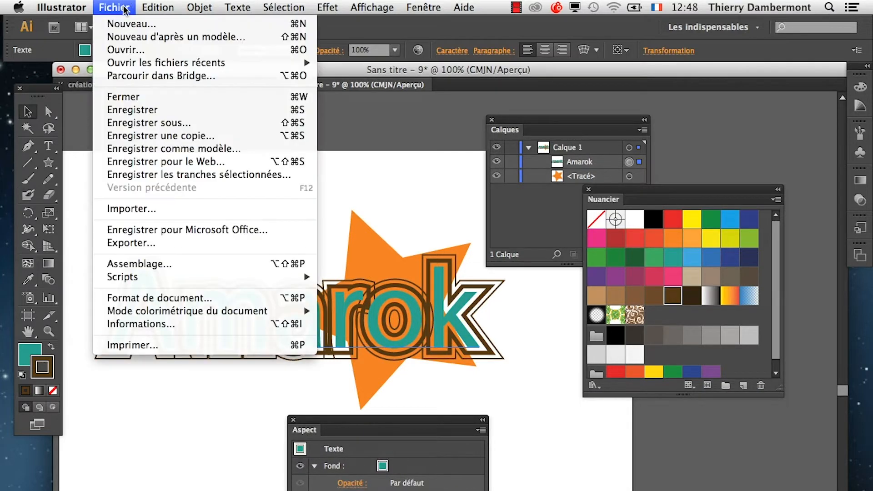
left_click(190, 123)
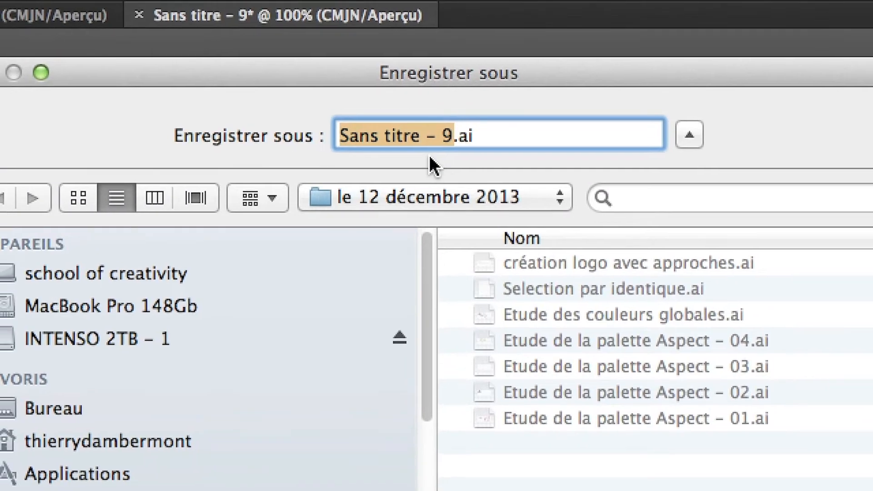
type("contours avec décalag")
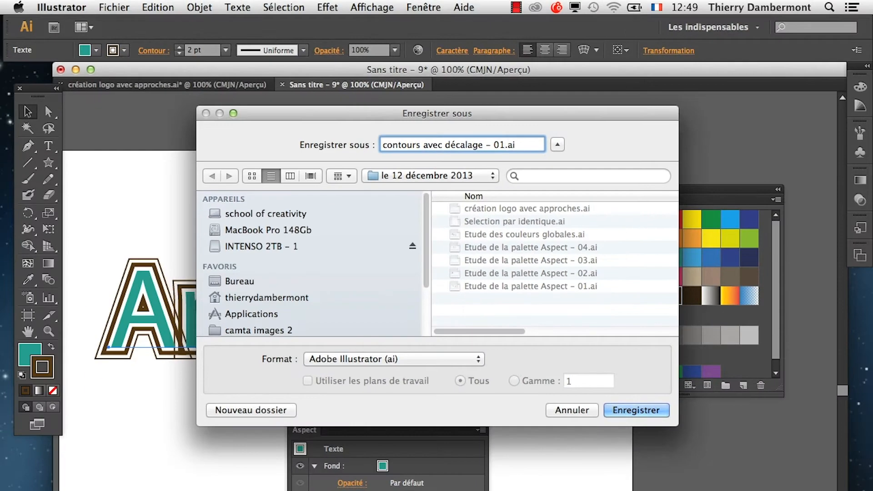
key("Return")
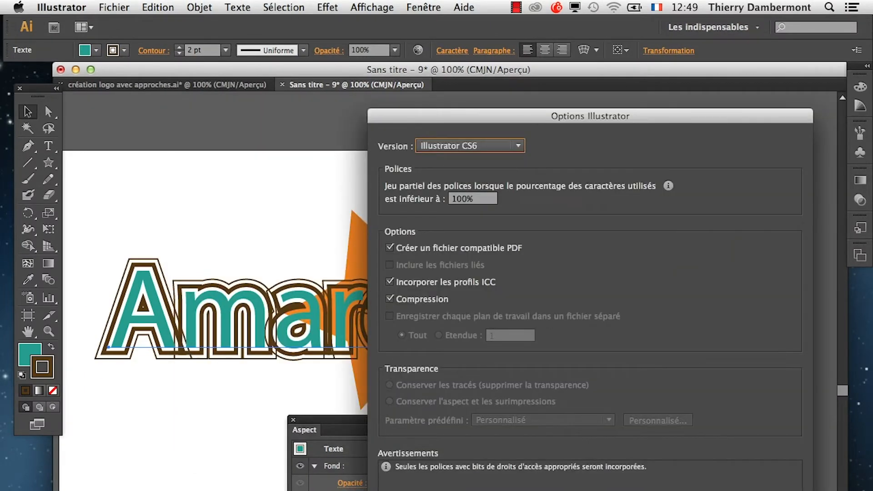
key("Return")
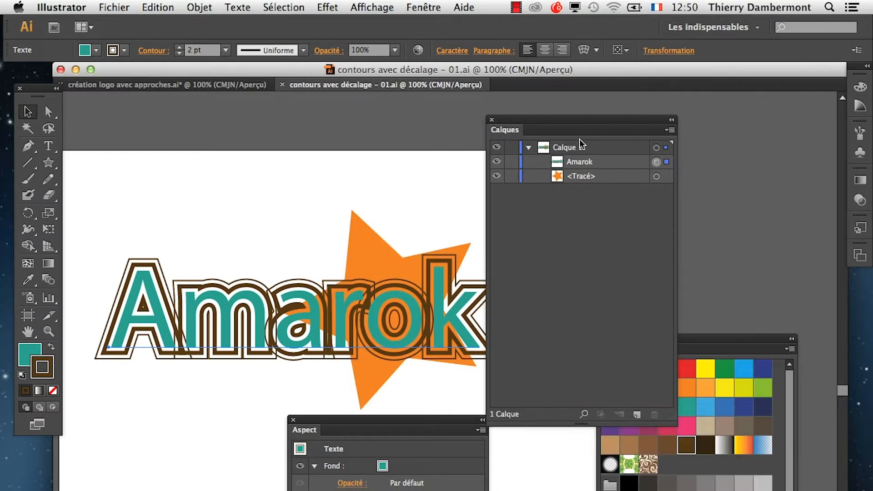
Move the Layers panel clear of the Amarok logo.
left_click_drag(565, 121, 669, 111)
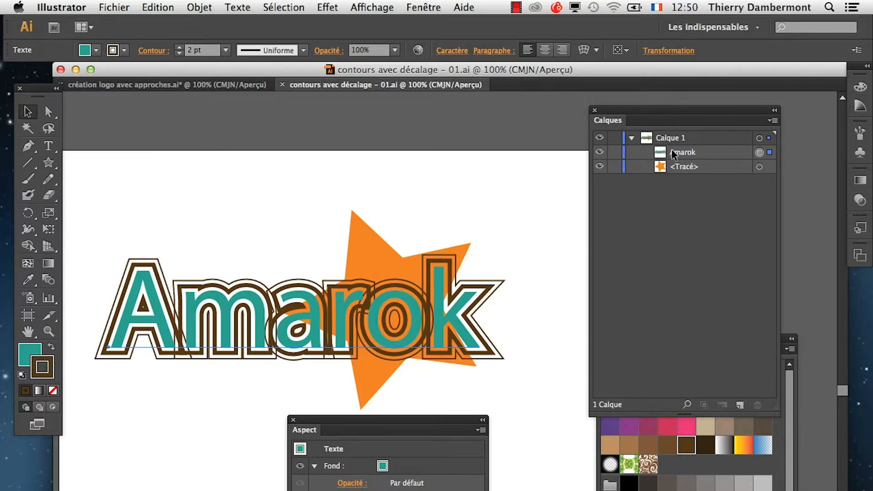
left_click_drag(679, 110, 609, 78)
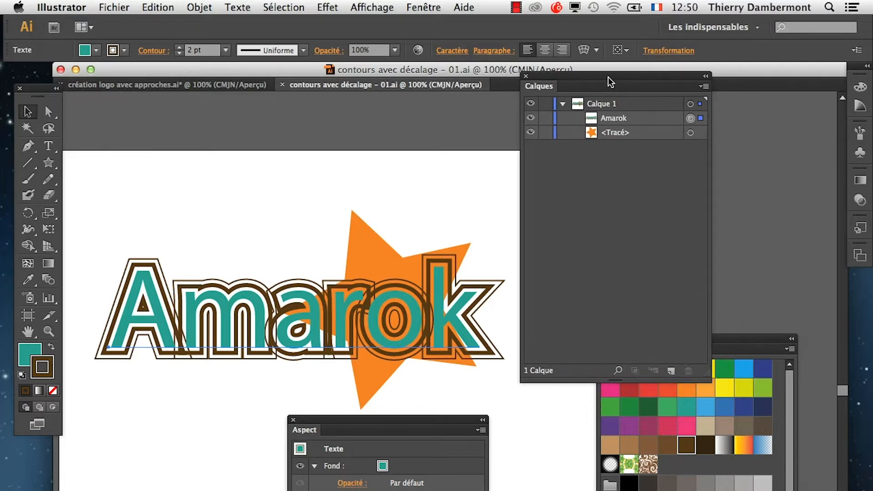
Make room around the logo by resizing the Layers panel, and open an enlarged Graphic Styles panel beside the Appearance panel.
left_click_drag(704, 376, 730, 301)
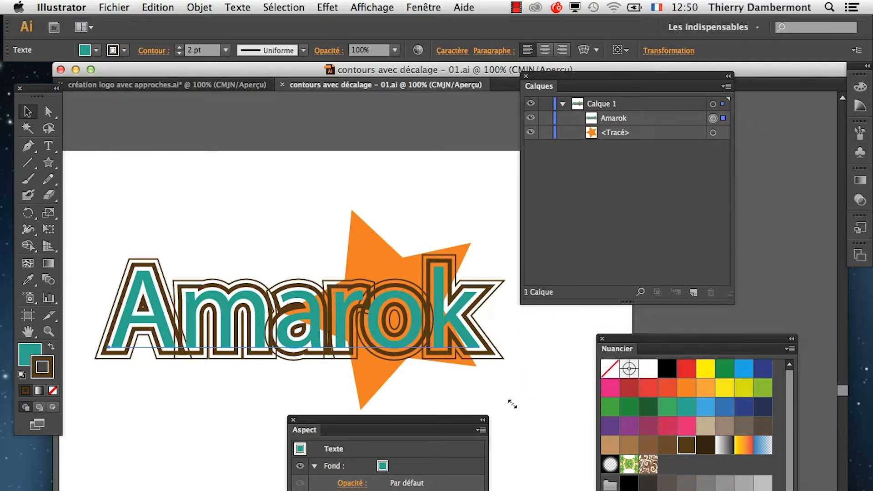
left_click_drag(426, 425, 255, 382)
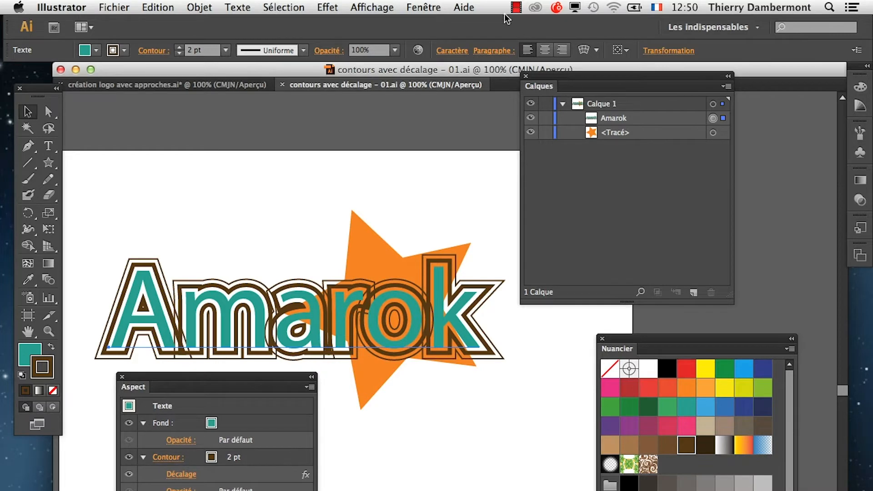
left_click(423, 7)
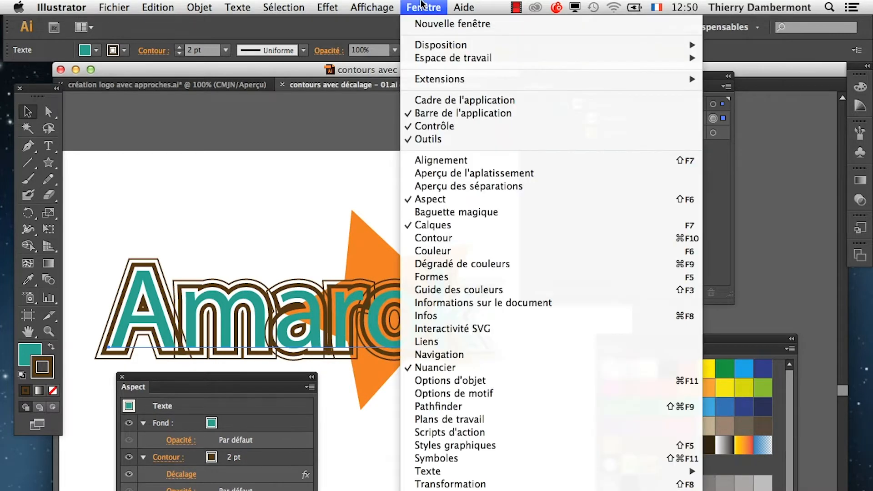
left_click(495, 446)
left_click_drag(702, 222, 404, 449)
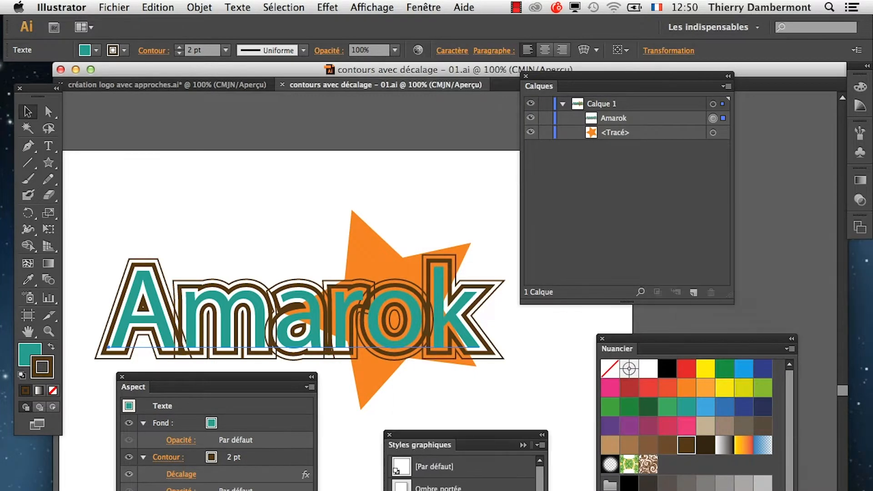
left_click_drag(547, 464, 617, 465)
left_click_drag(434, 436, 449, 373)
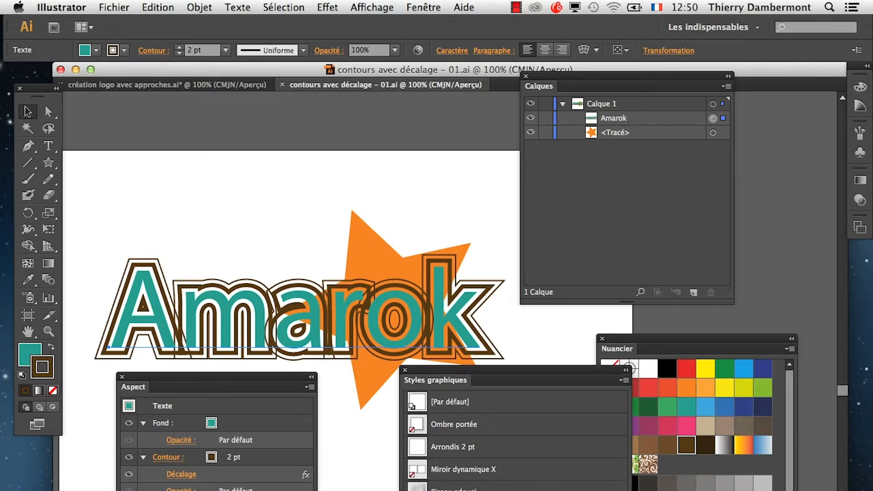
left_click_drag(631, 490, 638, 490)
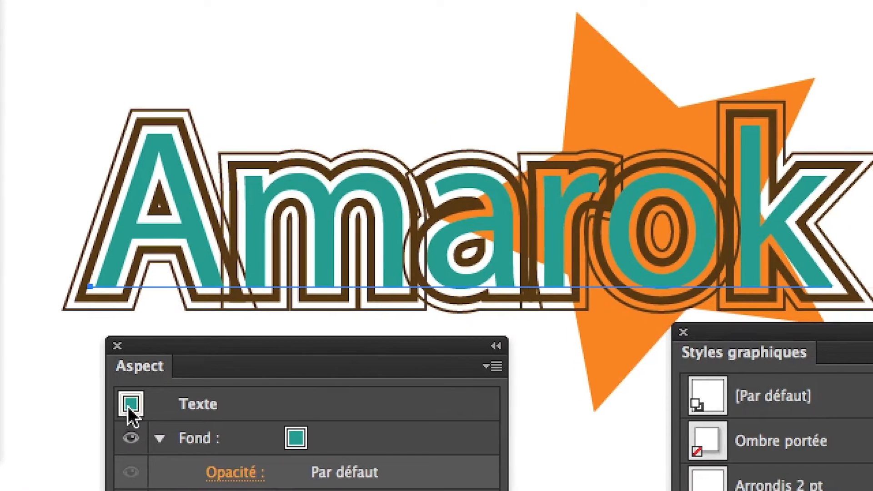
Save the Amarok text's appearance as a new graphic style and move the Graphic Styles panel clear of the logo.
left_click(131, 409)
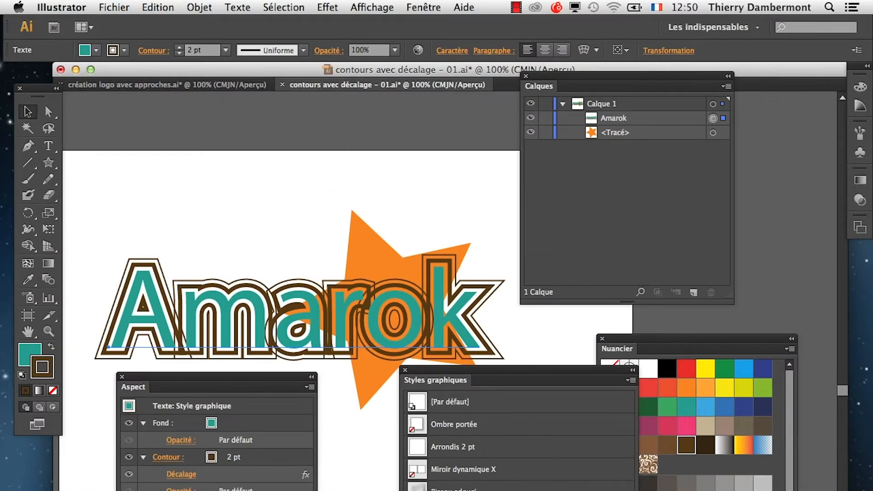
left_click_drag(452, 372, 596, 325)
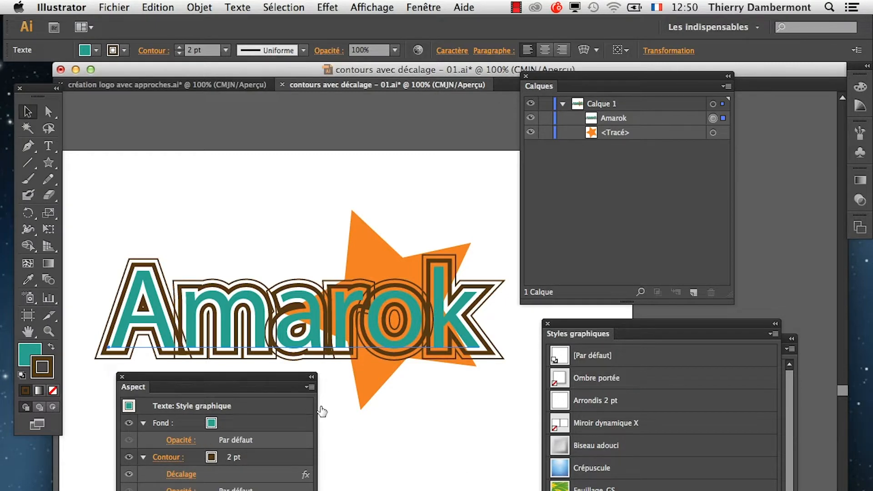
Reduce the Amarok text to its basic appearance and clear its remaining appearance attributes.
left_click(309, 387)
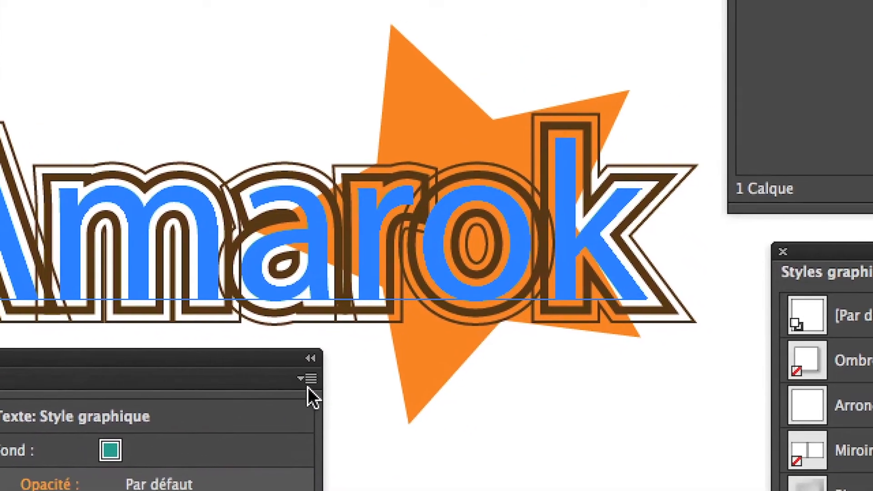
left_click(429, 430)
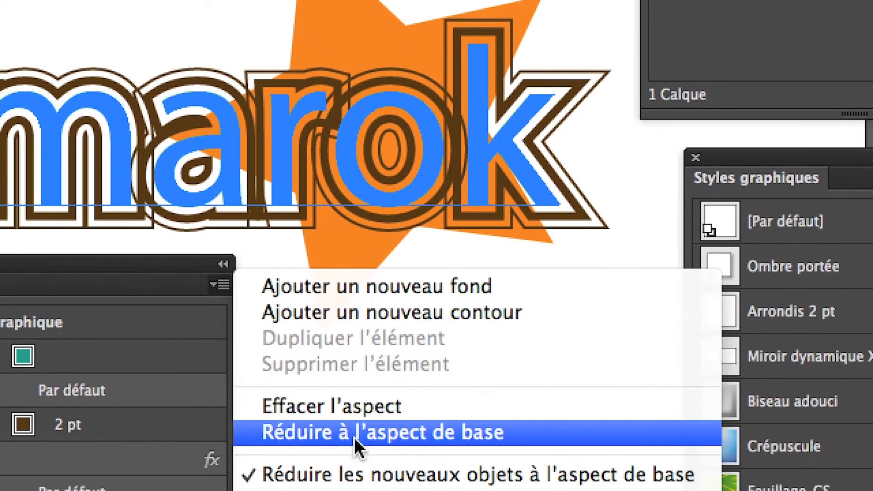
left_click(354, 441)
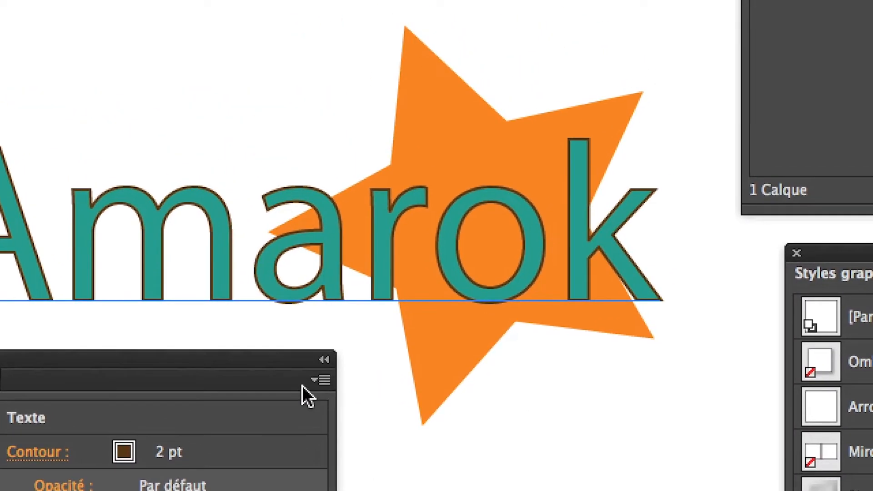
left_click(314, 328)
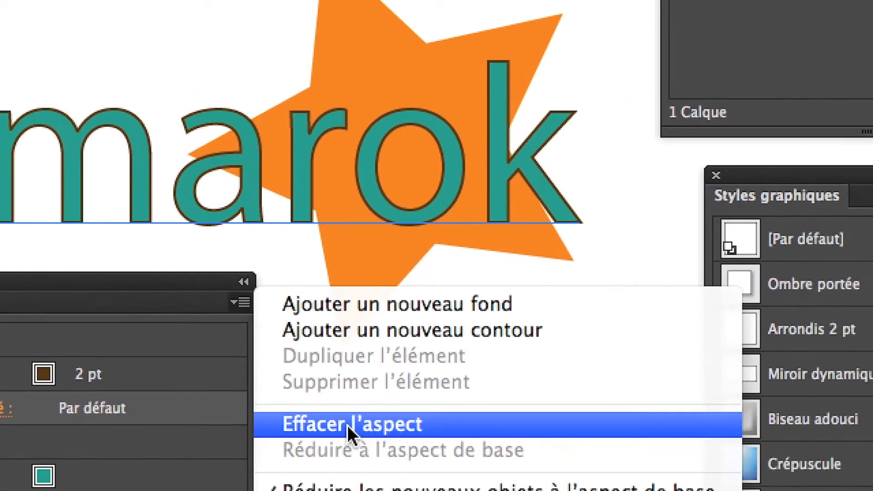
left_click(350, 424)
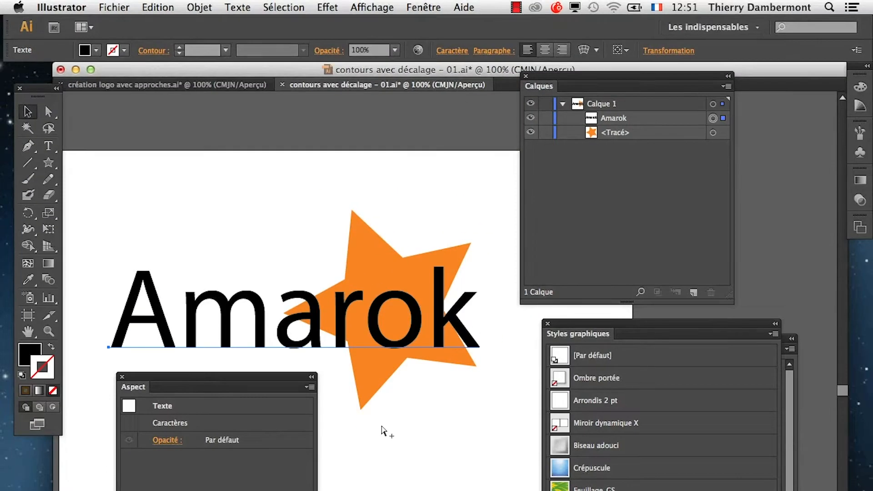
Rearrange the Appearance, Graphic Styles and Swatches panels below the logo so that all of them stay accessible.
left_click_drag(296, 378, 249, 454)
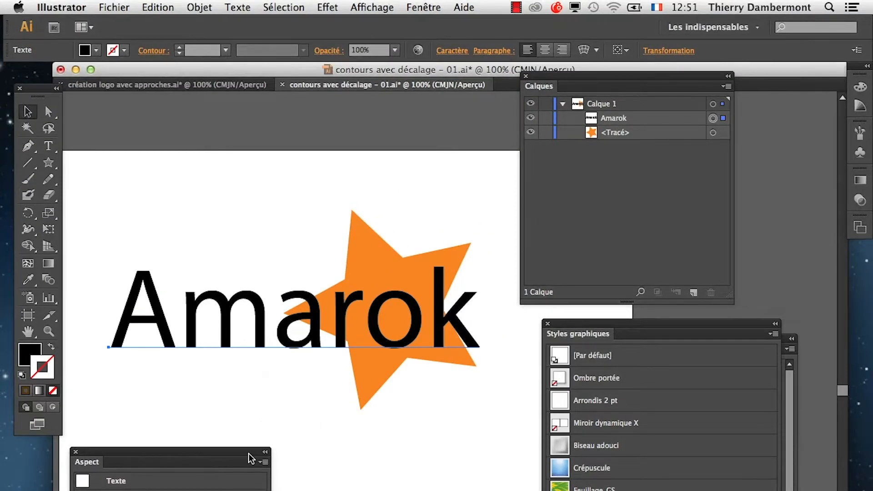
left_click_drag(578, 324, 427, 443)
left_click(614, 341)
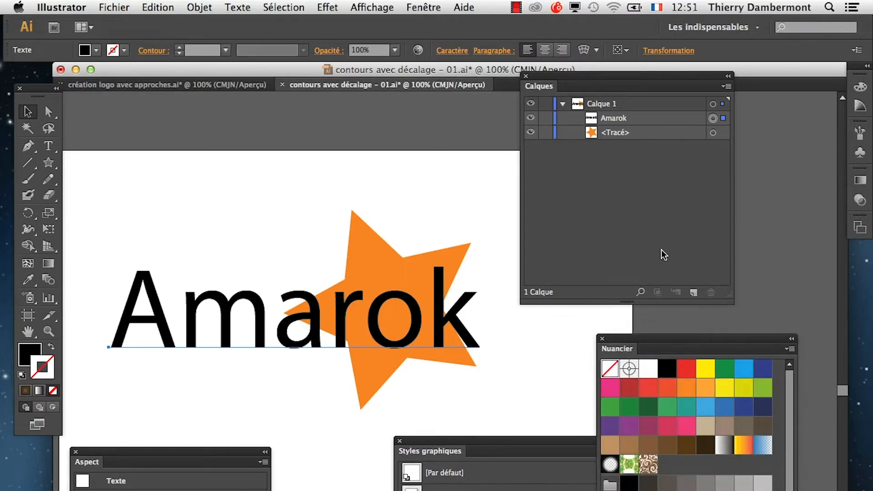
left_click_drag(637, 350, 708, 414)
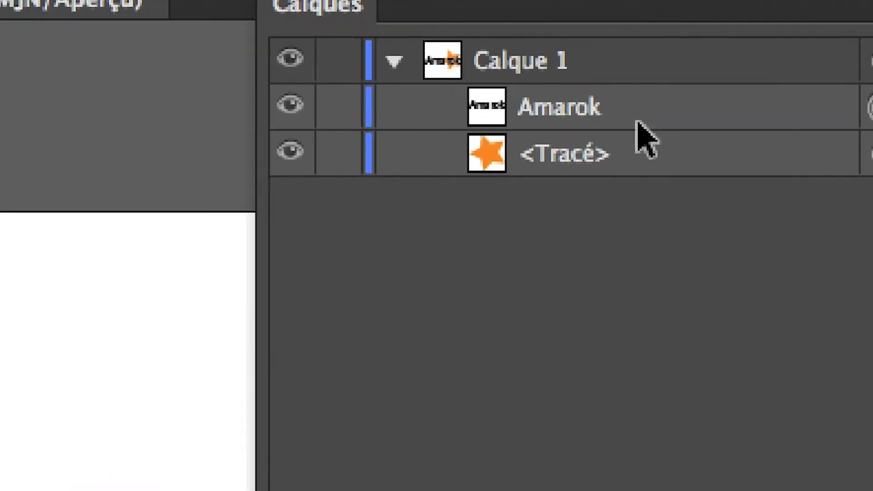
Highlight the Amarok text in the Layers panel and examine the Appearance option that reduces new objects to basic appearance.
left_click(636, 122)
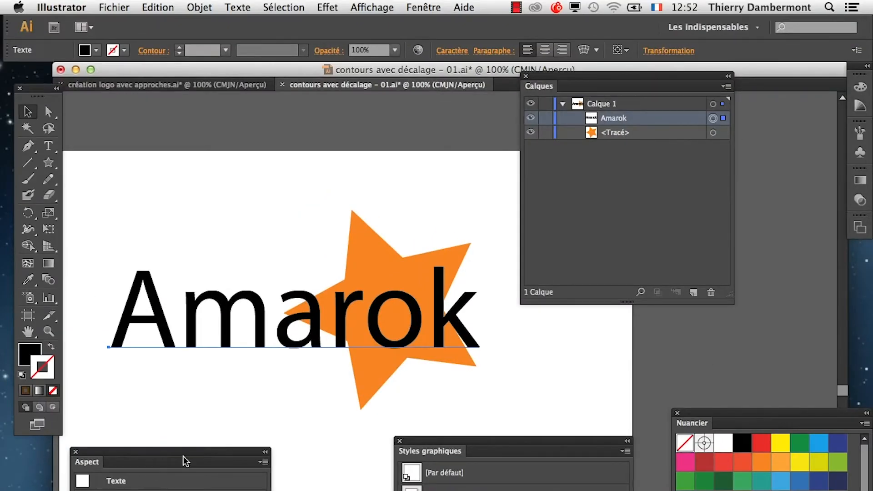
left_click_drag(184, 456, 318, 375)
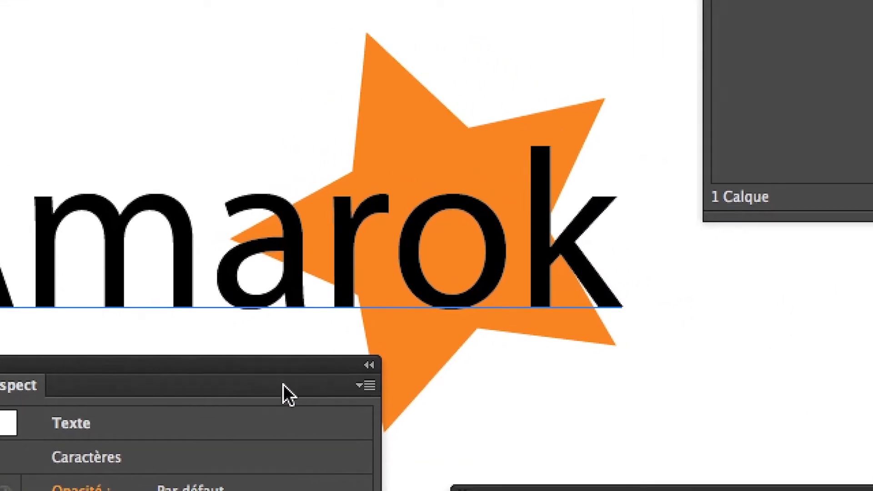
left_click(369, 387)
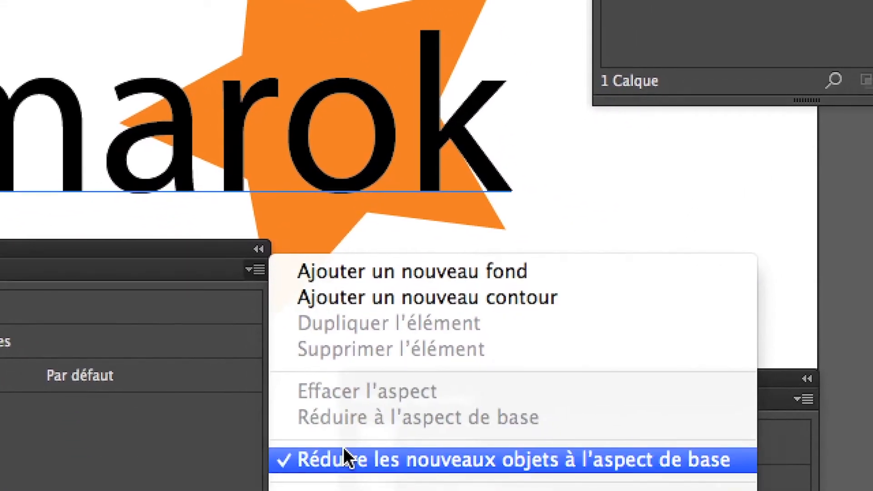
left_click(162, 247)
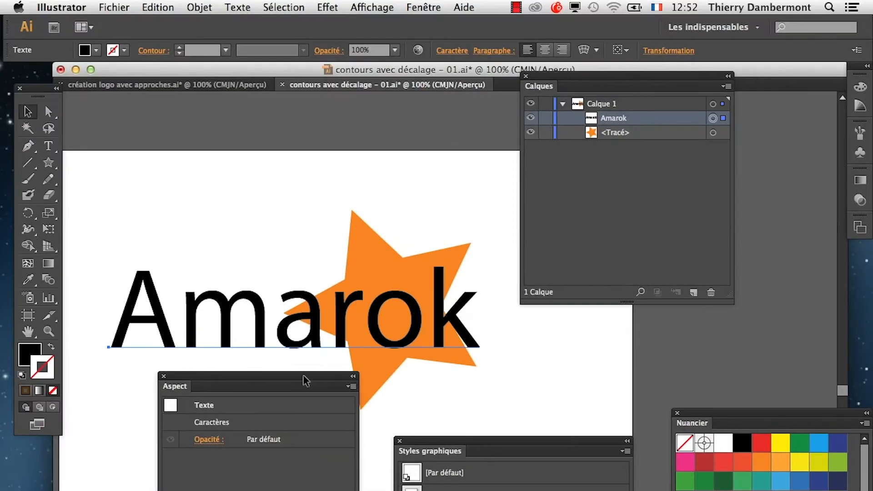
Convert the Amarok text to outlines and check the letter paths inside the resulting group.
left_click(240, 6)
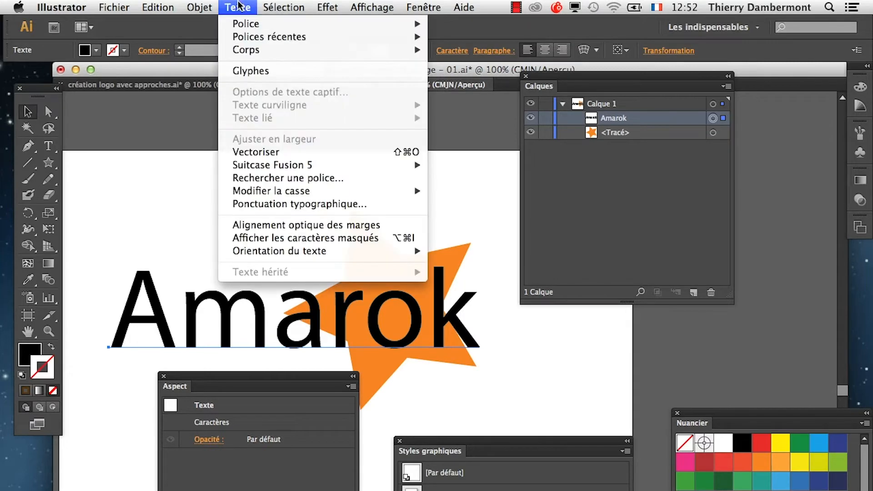
left_click(263, 152)
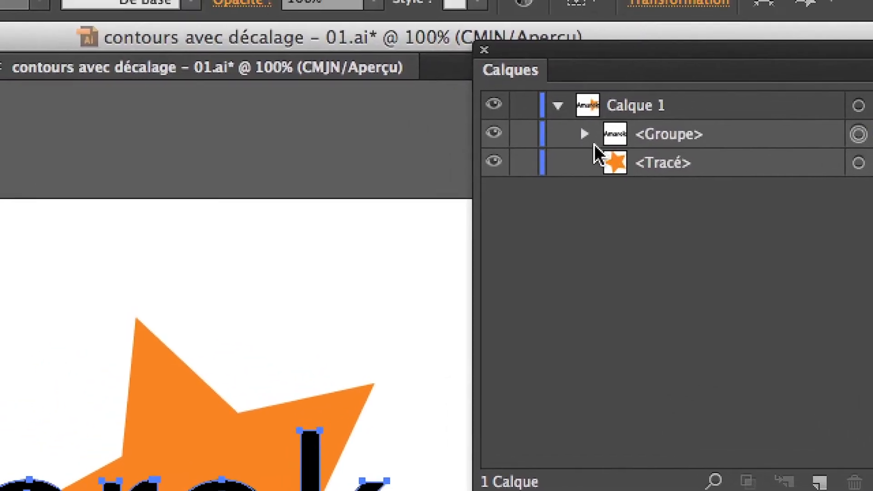
left_click(590, 138)
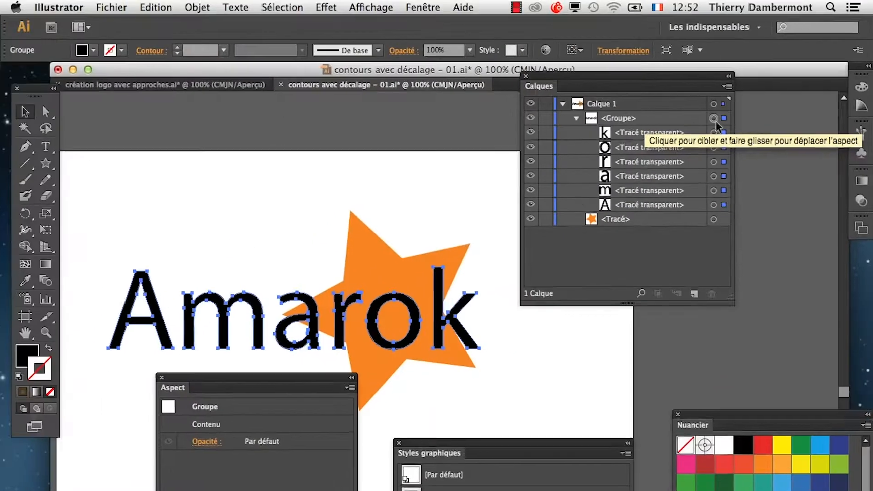
left_click(576, 118)
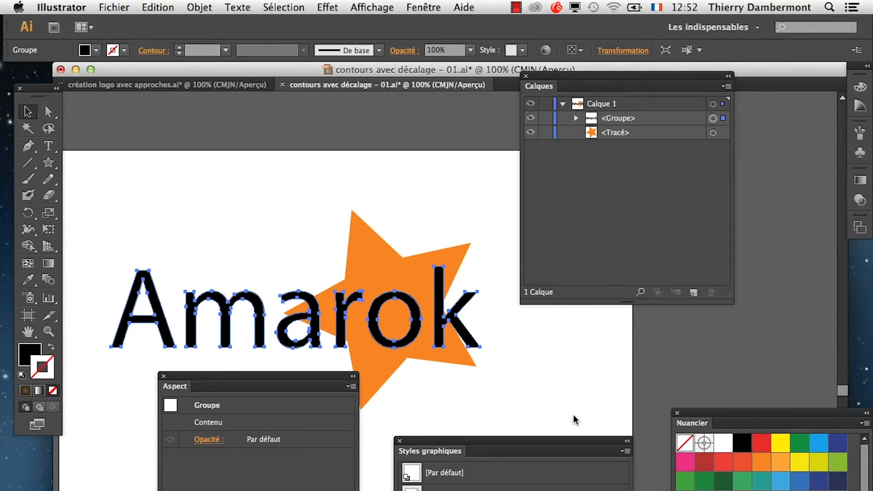
Apply the "Style graphique" graphic style to the outlined Amarok group, move the panels clear of the logo and deselect it.
left_click_drag(566, 447, 427, 115)
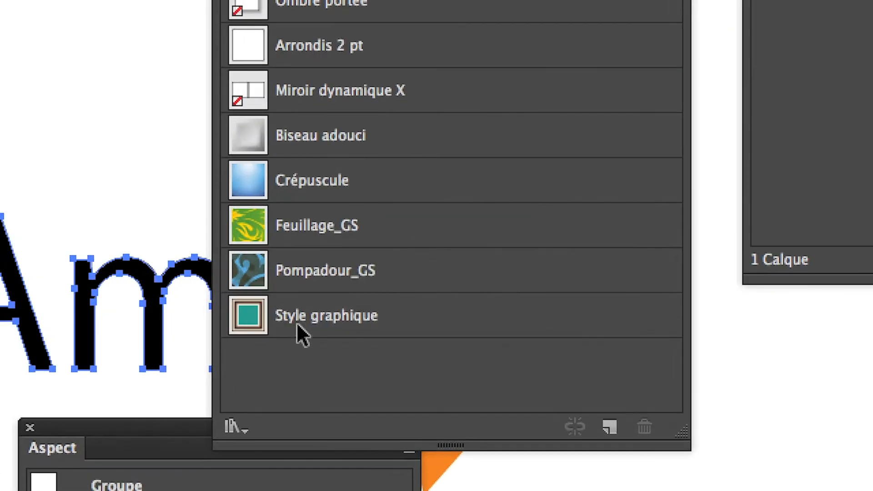
left_click(298, 329)
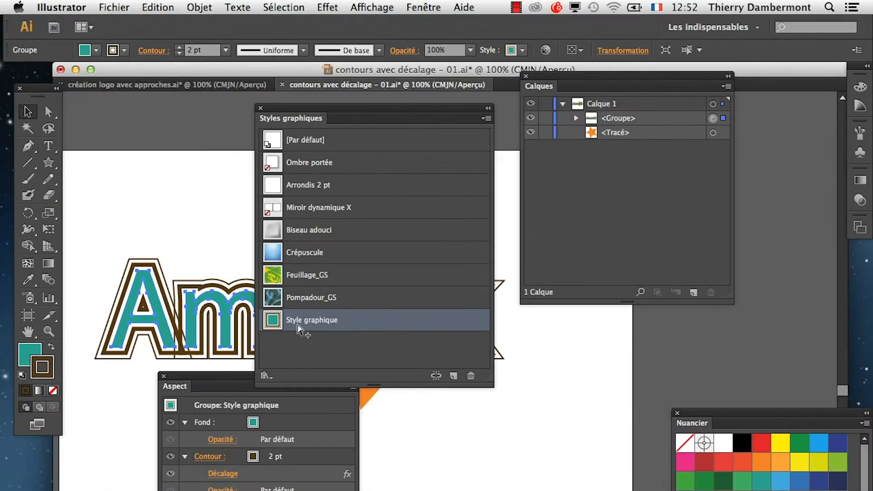
left_click_drag(323, 109, 619, 343)
left_click_drag(241, 382, 168, 425)
left_click(389, 450)
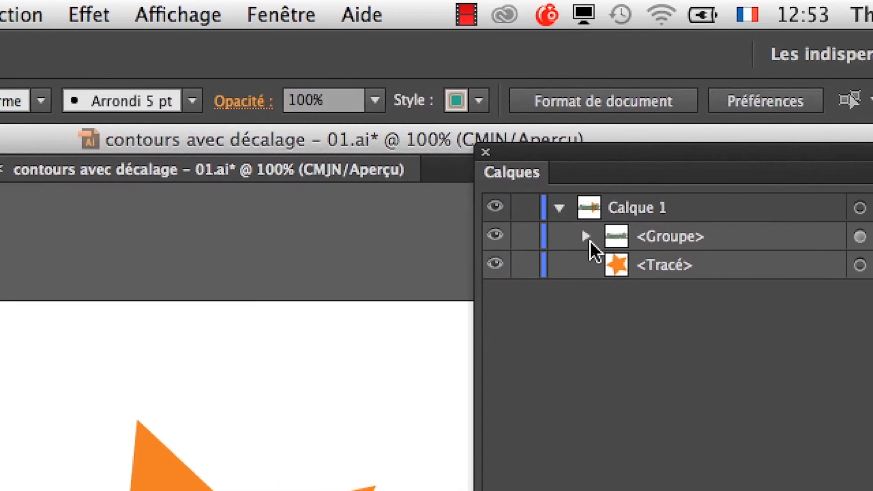
Target the outlined Amarok group in the Layers panel and check the letter paths it contains.
left_click(586, 236)
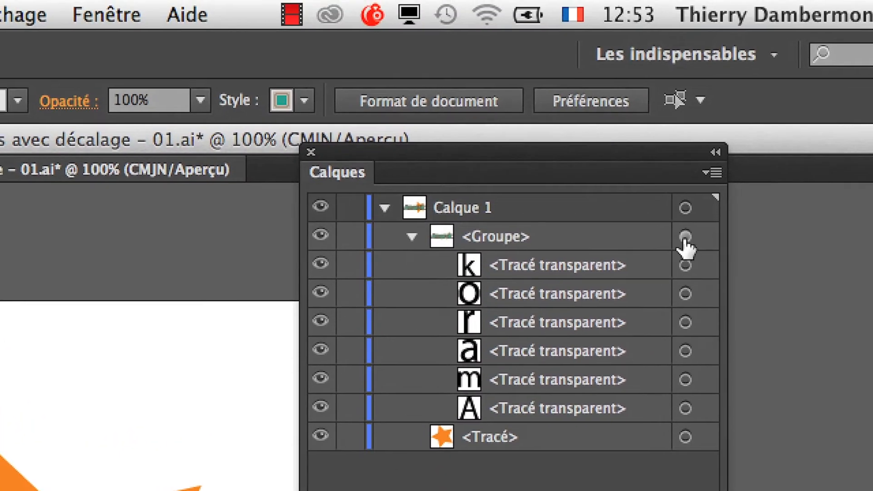
left_click(734, 129)
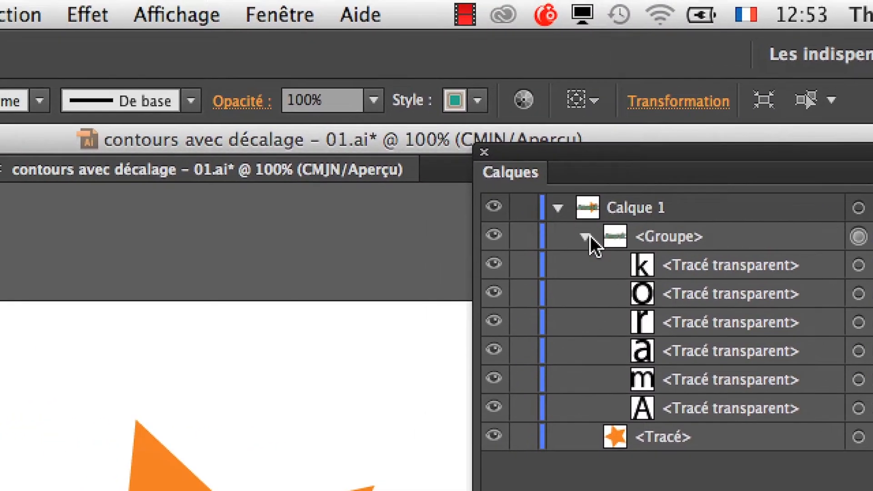
left_click(586, 236)
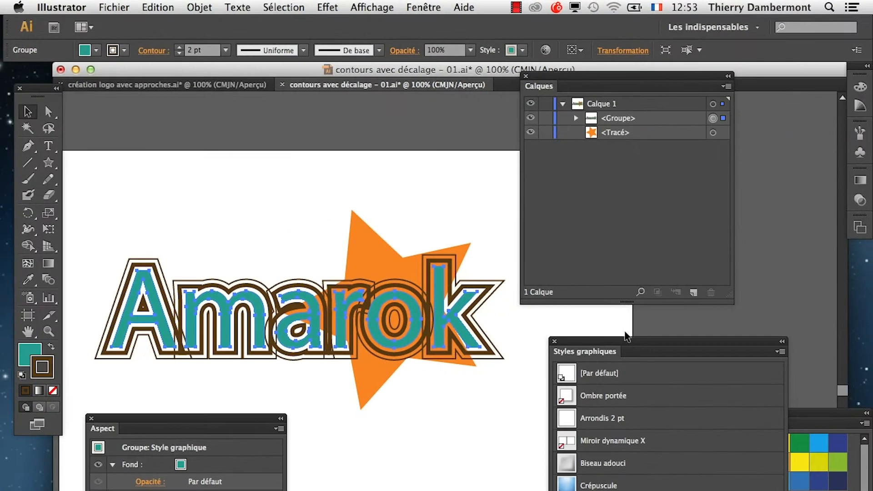
Move the panels clear of the logo, target the outlined Amarok group and add a new fill to its appearance.
left_click_drag(625, 337, 627, 323)
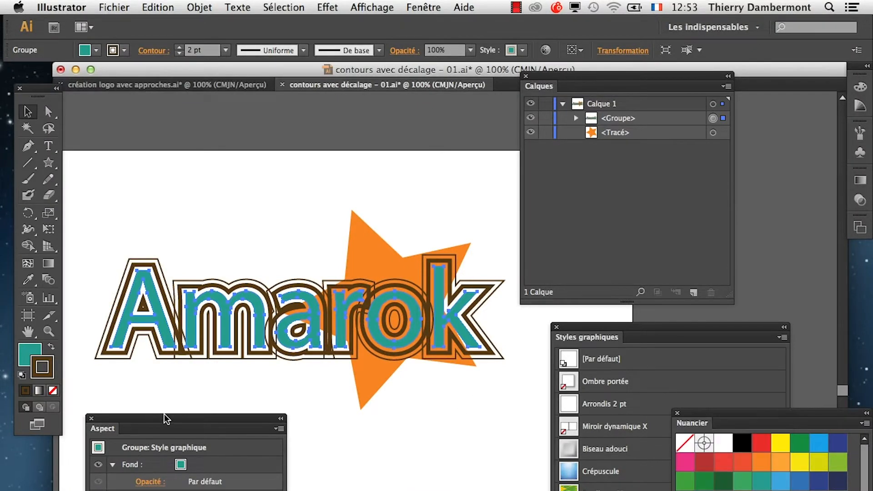
left_click_drag(167, 419, 354, 355)
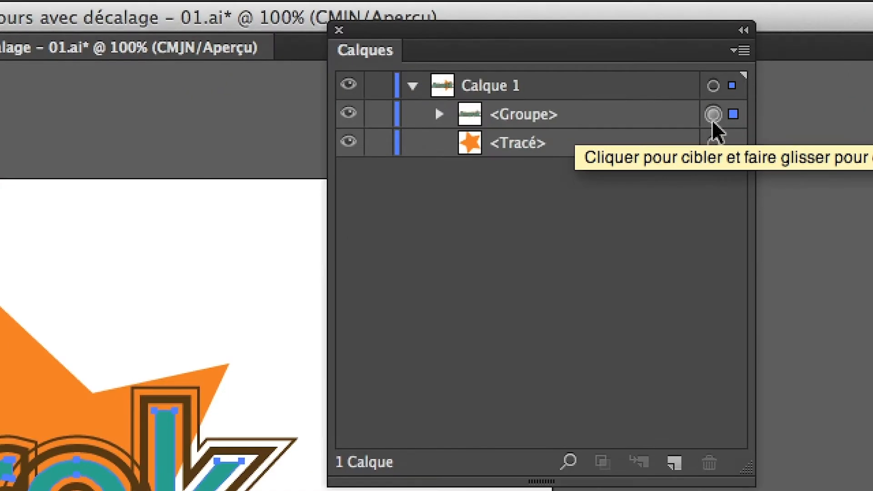
left_click(712, 116)
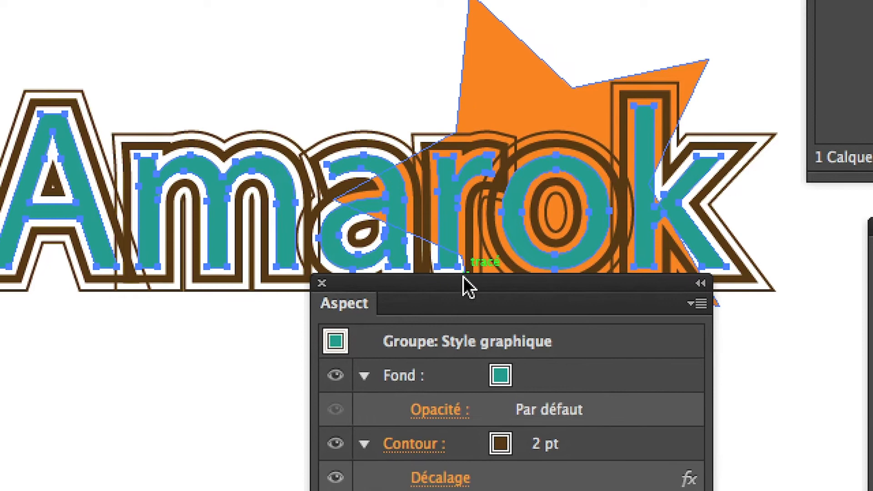
left_click_drag(463, 276, 537, 148)
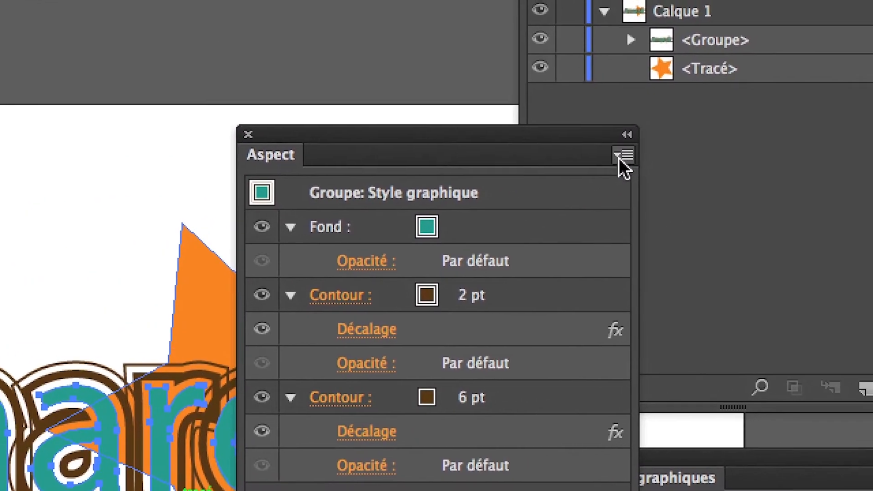
left_click(632, 146)
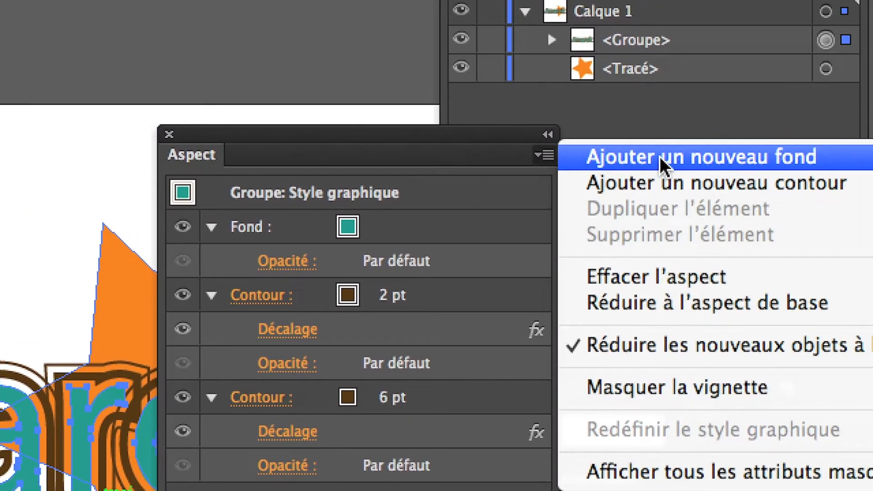
left_click(659, 156)
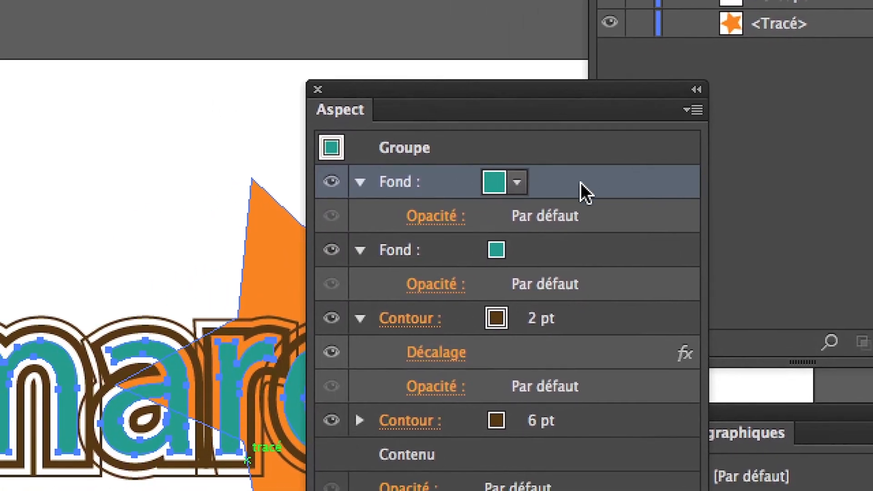
Move the new fill below the 2 pt and 6 pt strokes in the group's appearance and color it white.
left_click_drag(577, 181, 571, 251)
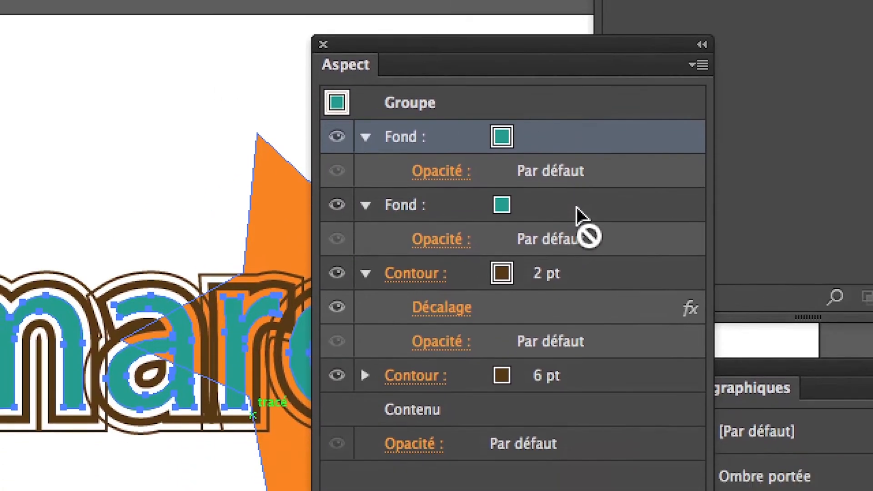
left_click_drag(577, 207, 566, 409)
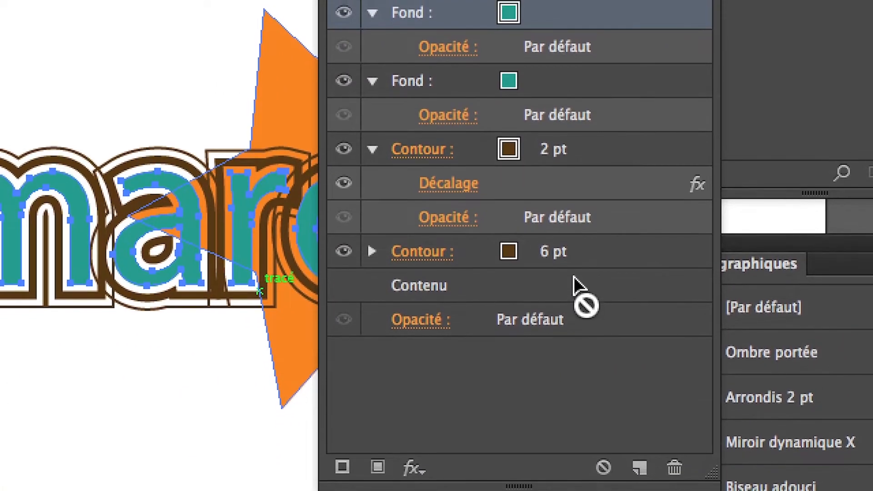
left_click_drag(574, 279, 569, 275)
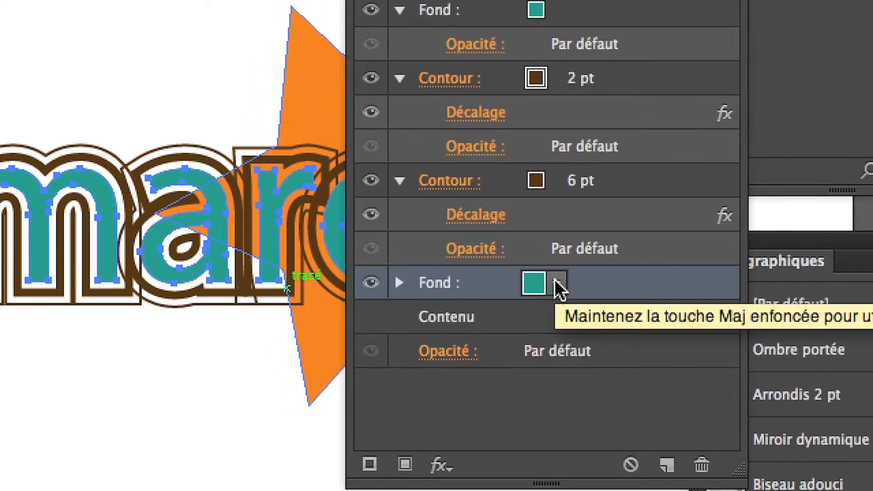
left_click(557, 284)
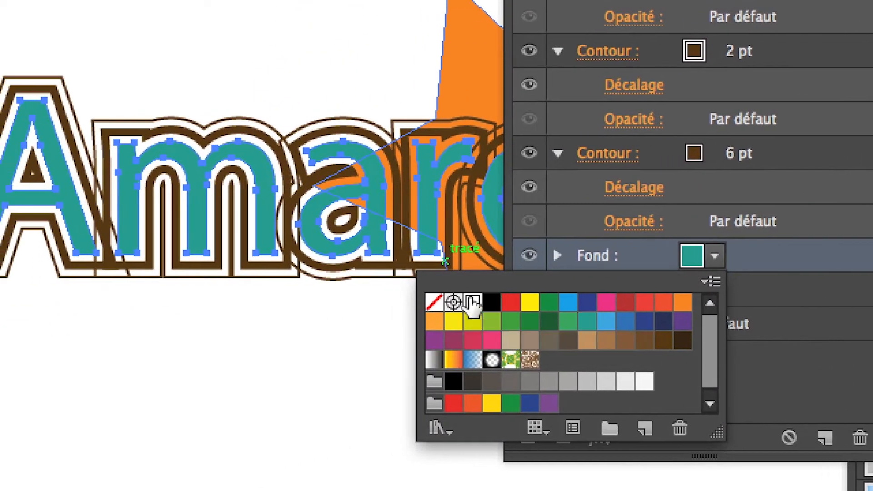
left_click(472, 302)
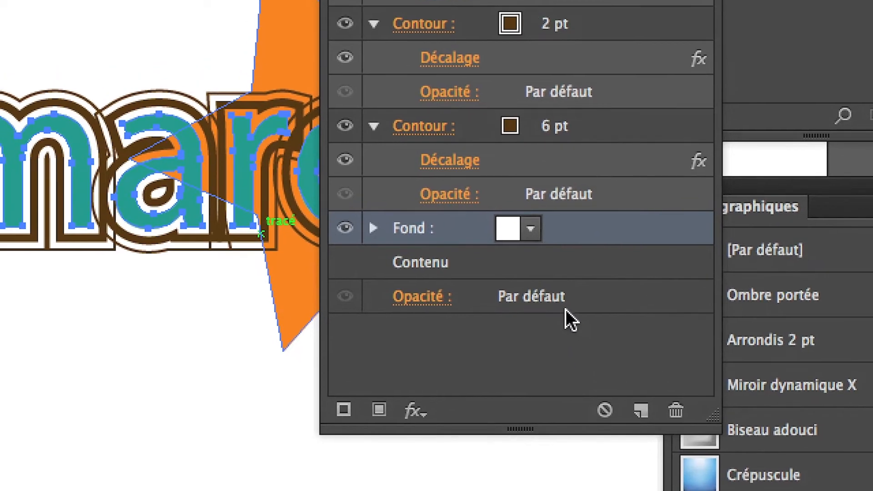
Hide and show the teal fill to check the white fill beneath it, and select the white fill.
left_click(486, 188)
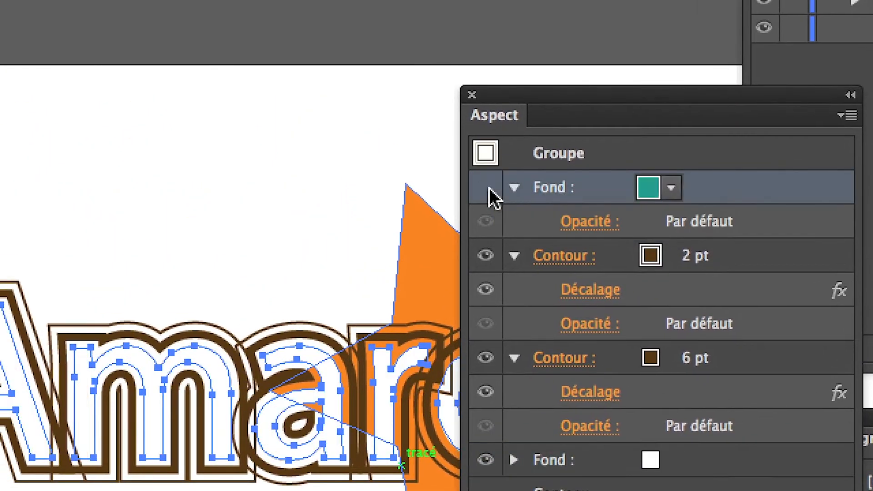
left_click(489, 187)
left_click(715, 461)
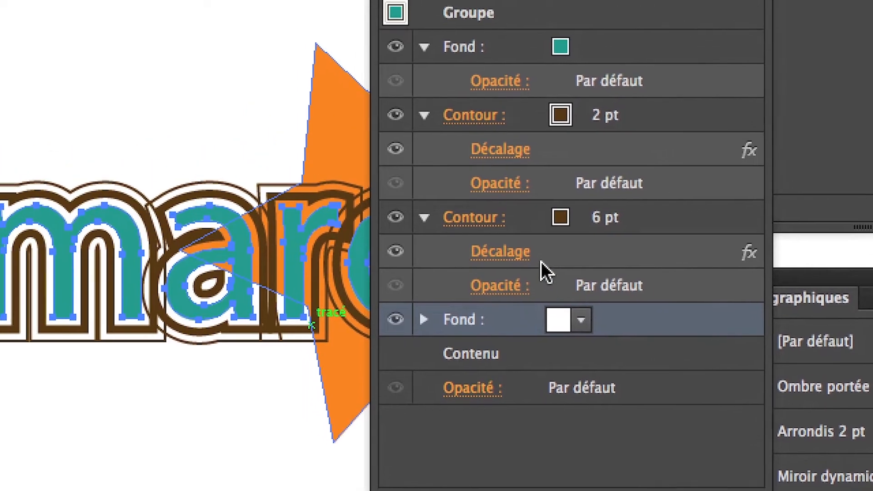
Copy the Décalage effect from the 6 pt stroke to the white fill and expand the fill's attributes.
left_click(554, 259)
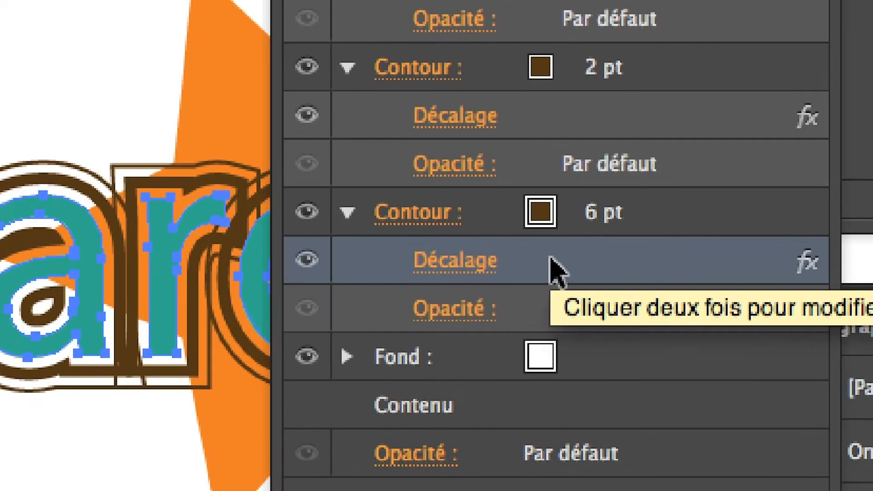
left_click_drag(581, 259, 570, 336)
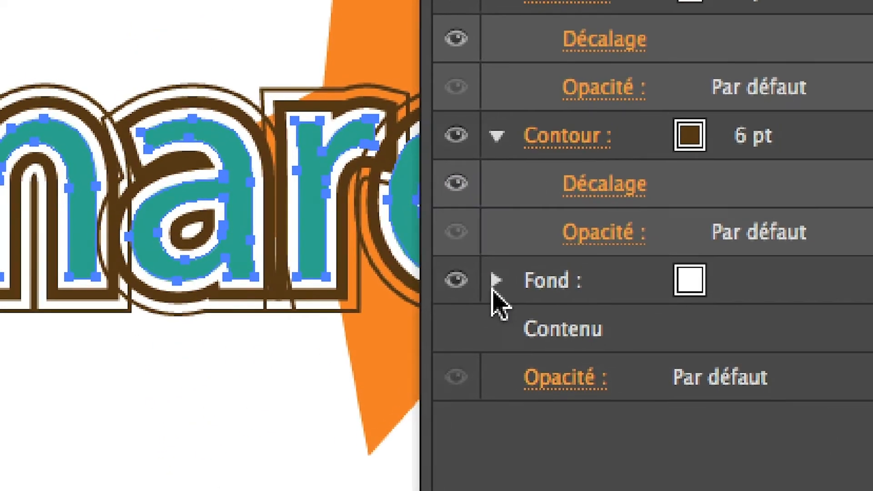
left_click(494, 282)
left_click(589, 331)
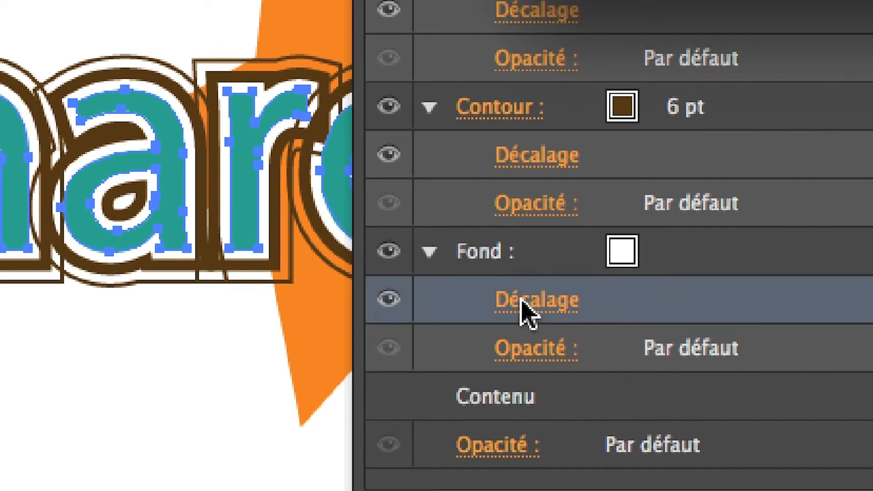
left_click(523, 303)
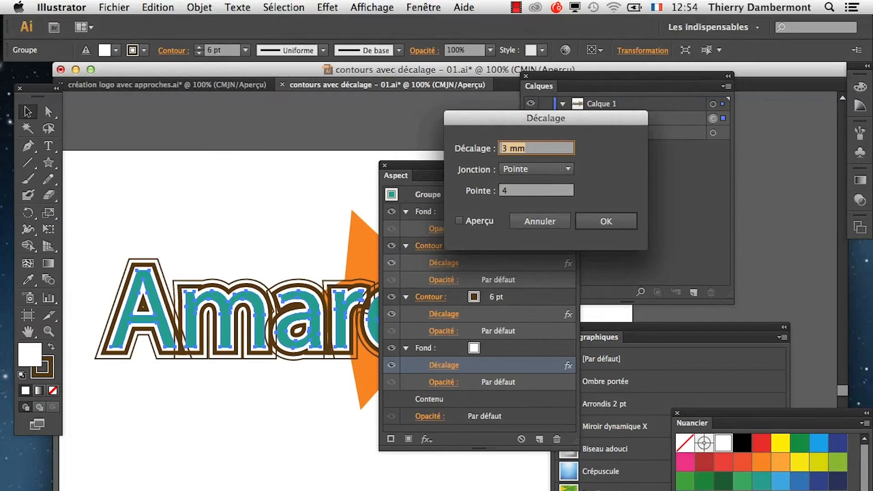
left_click(461, 221)
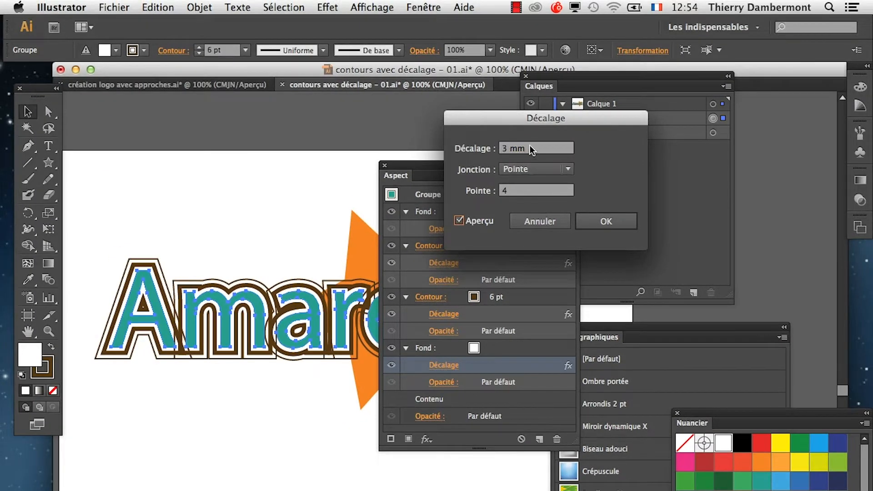
left_click_drag(516, 123, 326, 391)
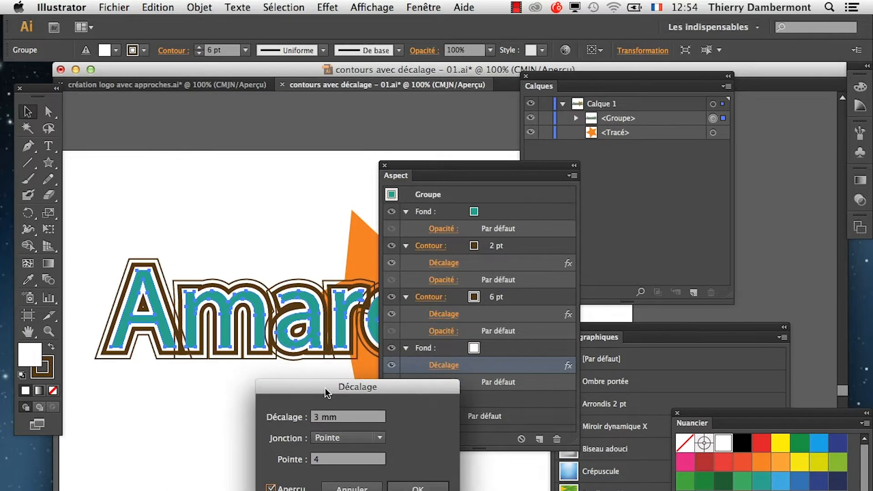
left_click(363, 487)
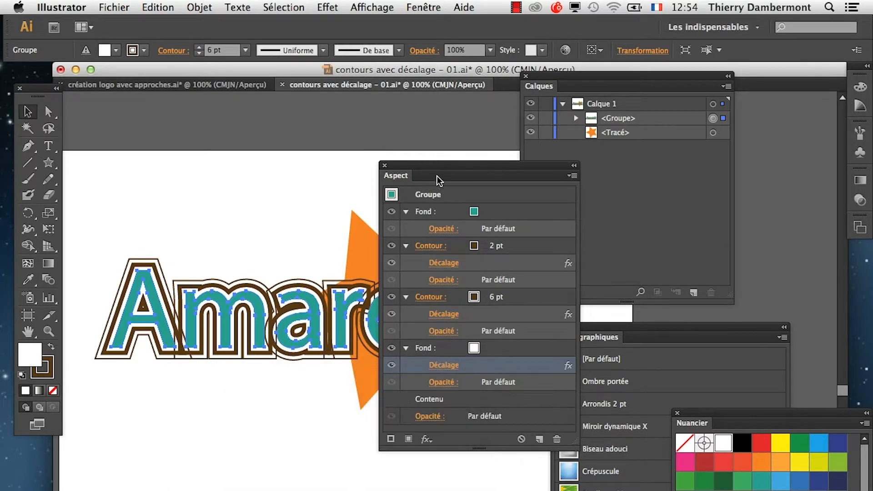
Move the appearance settings clear of the logo and display the transparency grid behind the artwork.
left_click_drag(438, 167, 346, 473)
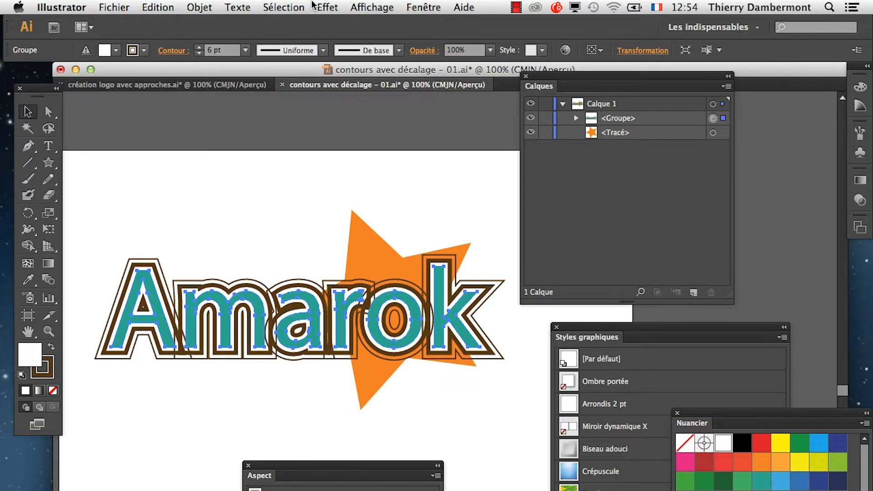
left_click(371, 7)
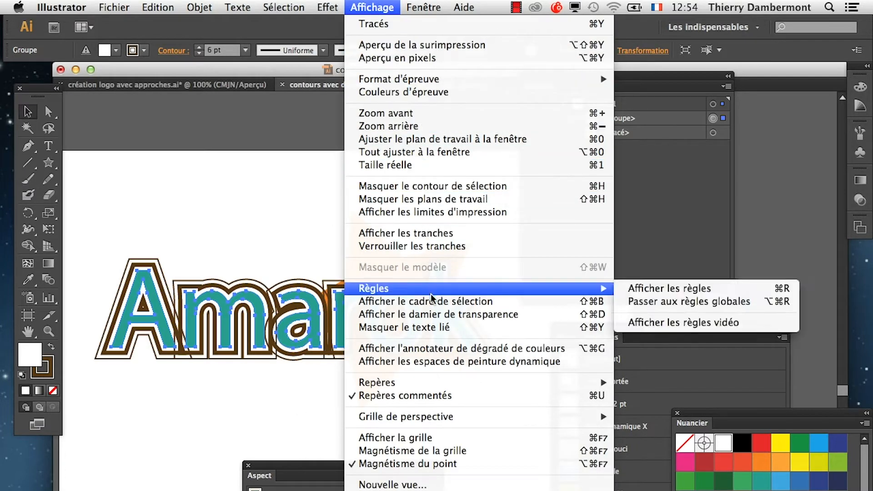
left_click(437, 314)
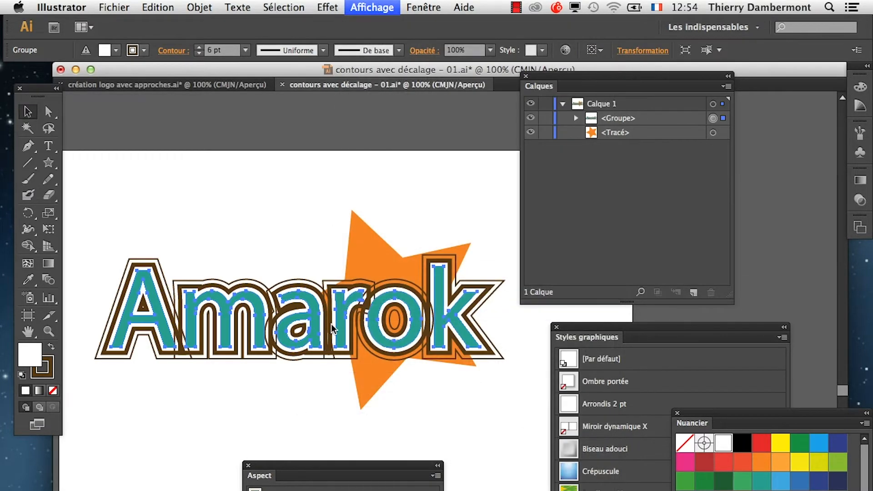
Edit the white fill's Décalage effect with the preview on, setting the offset to 6 mm.
key("super+plus")
scroll(211, 350, "up", 1)
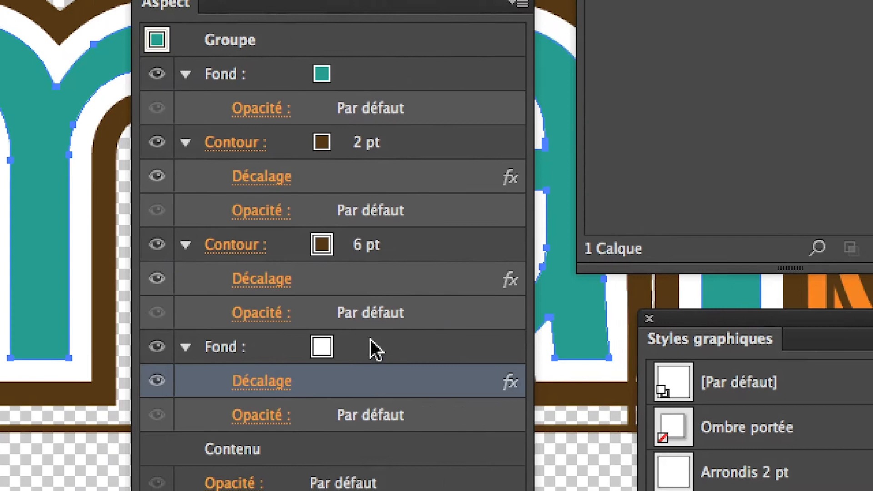
left_click(365, 347)
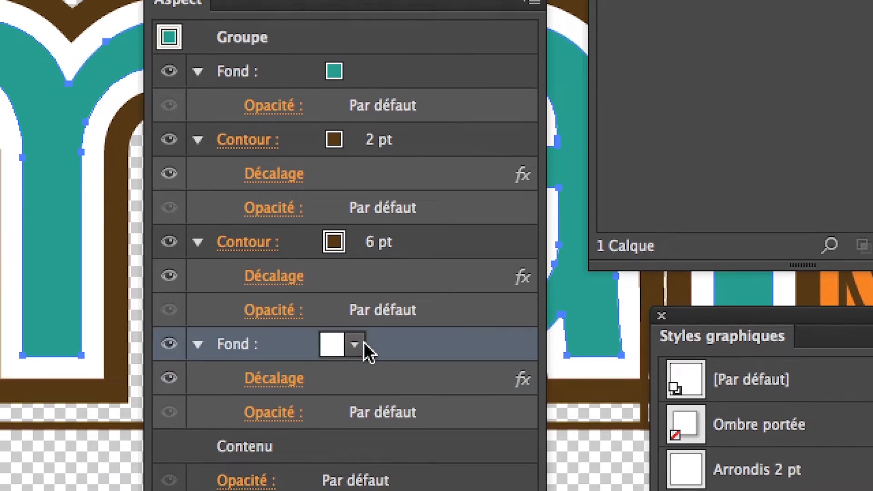
left_click(255, 384)
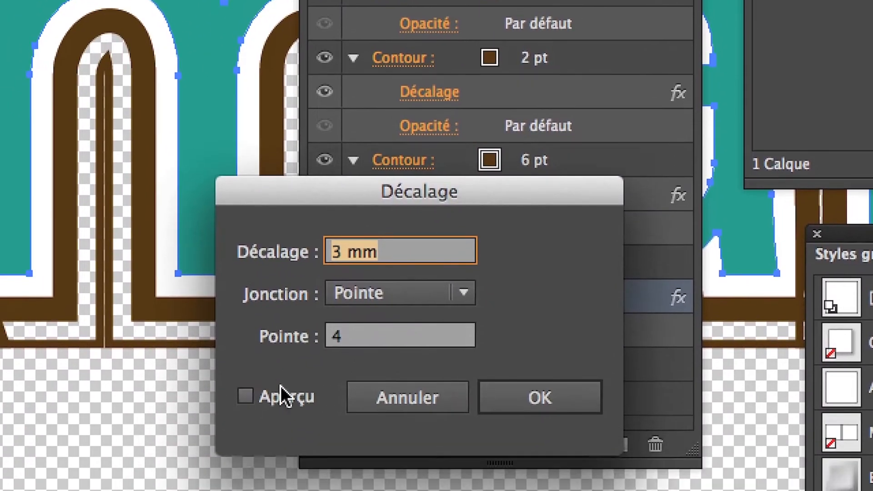
left_click(280, 387)
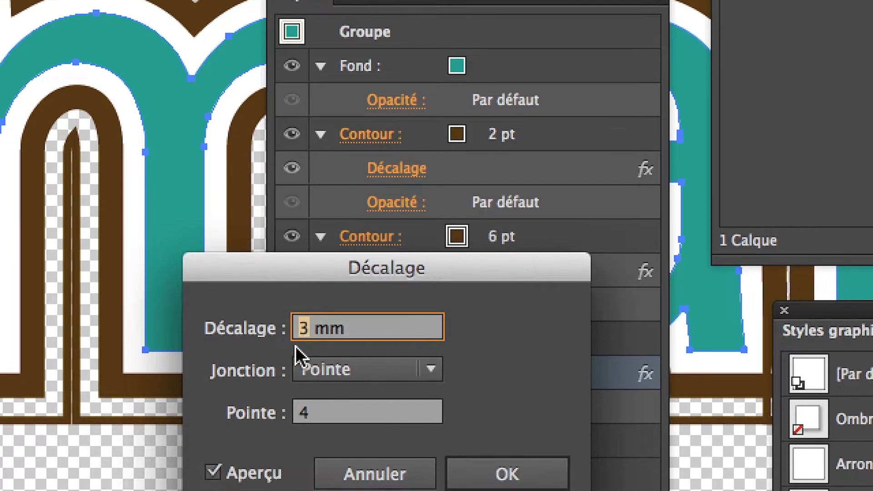
type("6")
key("Tab")
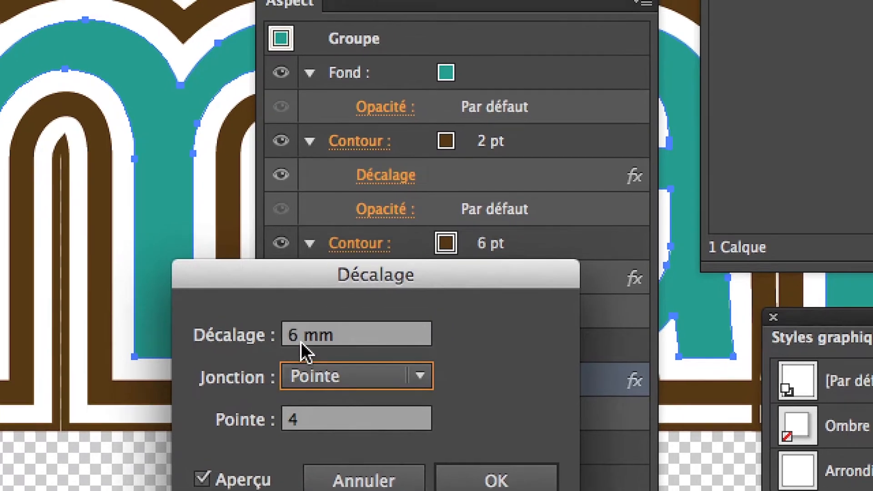
Try a 9 mm offset for the white fill and return the value to 6 mm.
left_click_drag(314, 328, 283, 328)
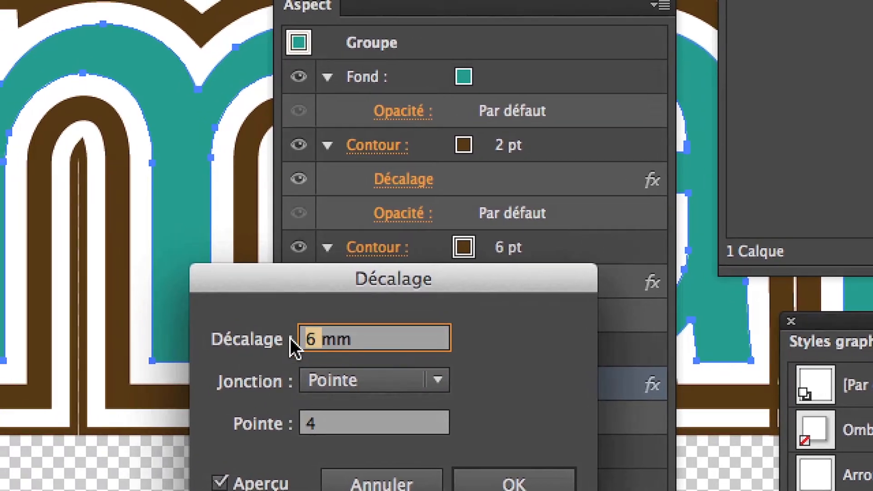
type("9")
key("Tab")
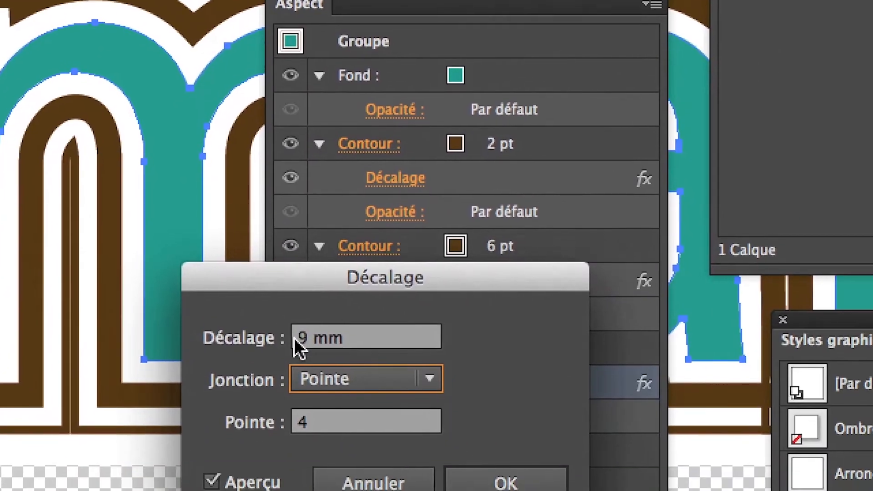
left_click_drag(298, 337, 291, 337)
type("6")
key("Tab")
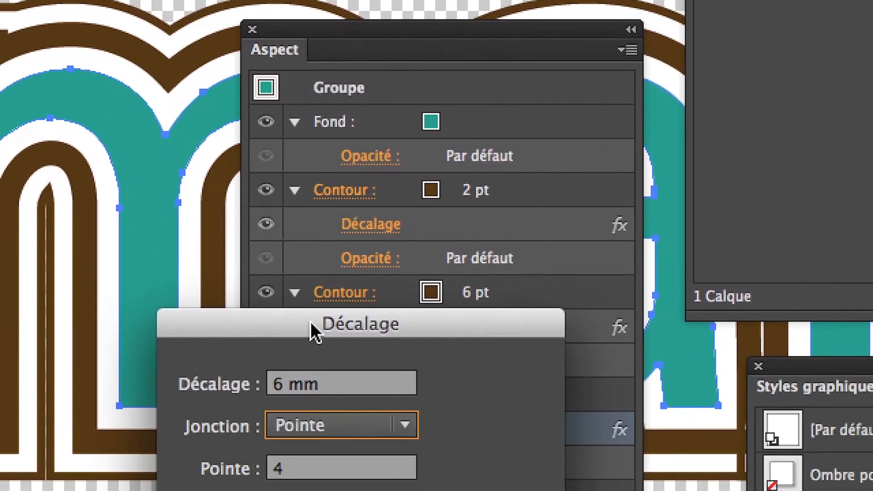
Confirm the white fill's offset settings and check the logo against the transparency grid.
left_click_drag(427, 451, 377, 490)
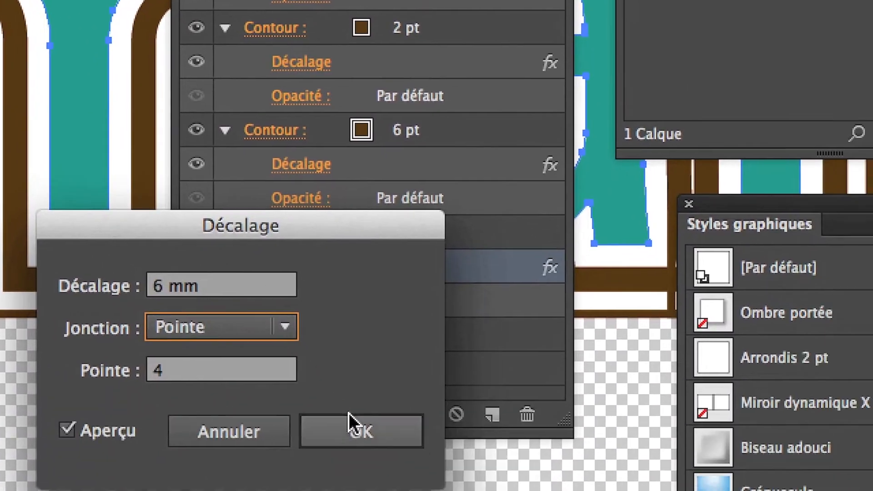
left_click(351, 414)
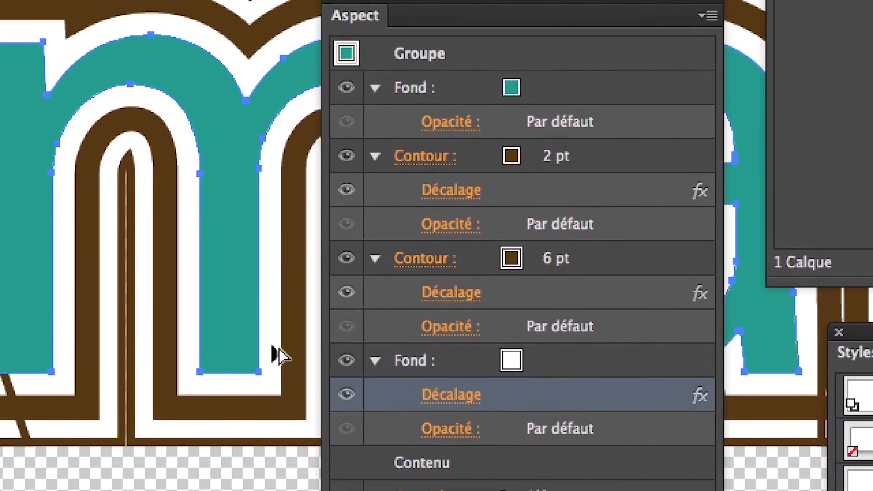
scroll(215, 314, "down", 1)
scroll(269, 350, "down", 1)
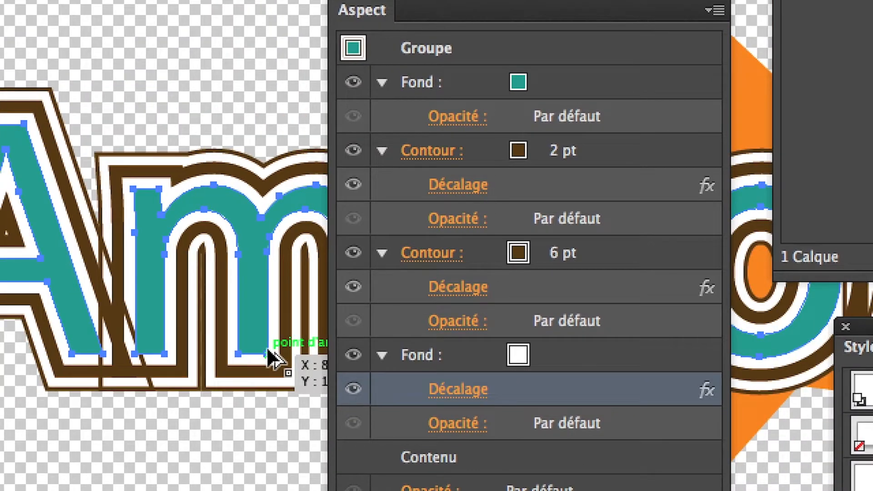
scroll(269, 359, "down", 2)
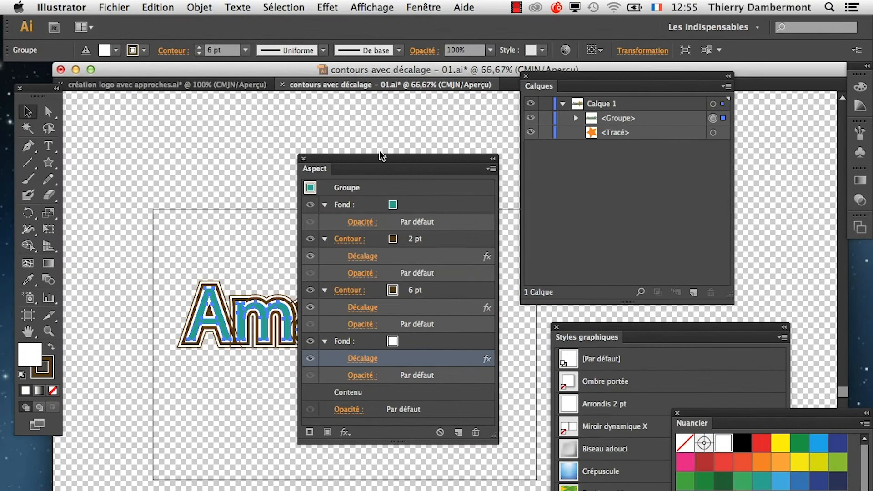
Deselect the logo and examine up close how the offset strokes overlap between neighbouring letters.
left_click_drag(359, 159, 712, 175)
left_click(405, 392)
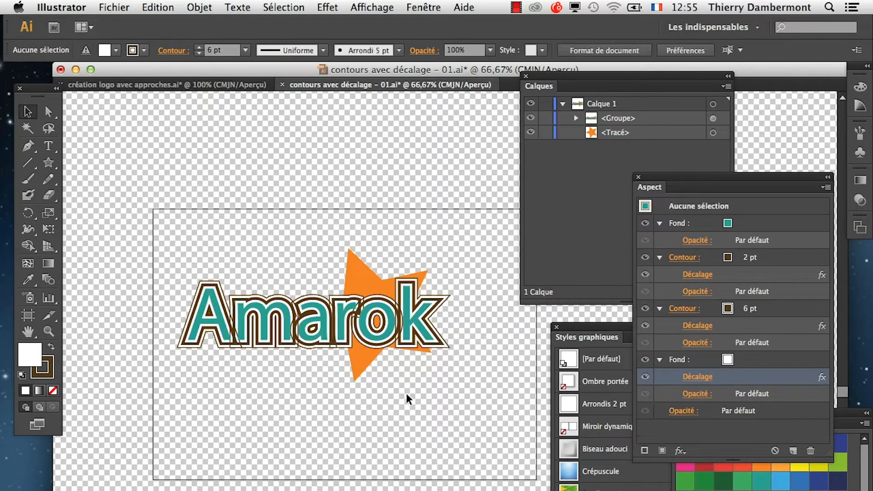
scroll(377, 343, "up", 2)
scroll(377, 344, "up", 2)
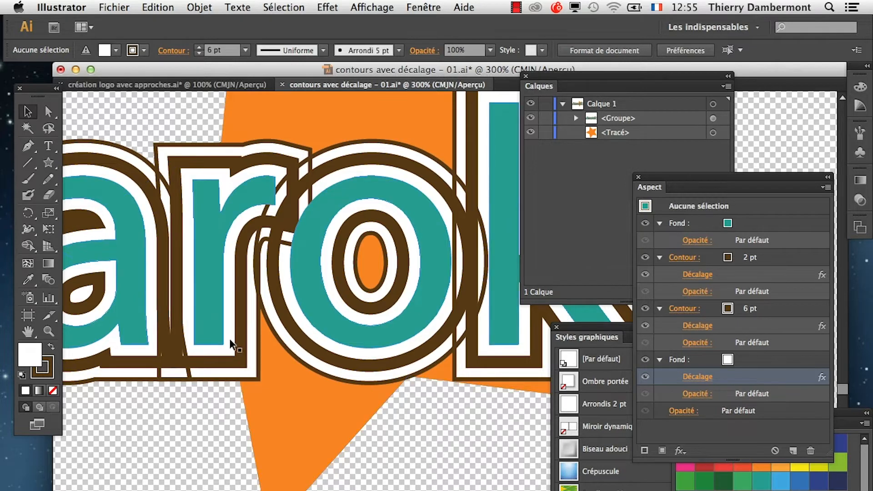
left_click(29, 333)
left_click_drag(136, 395, 419, 434)
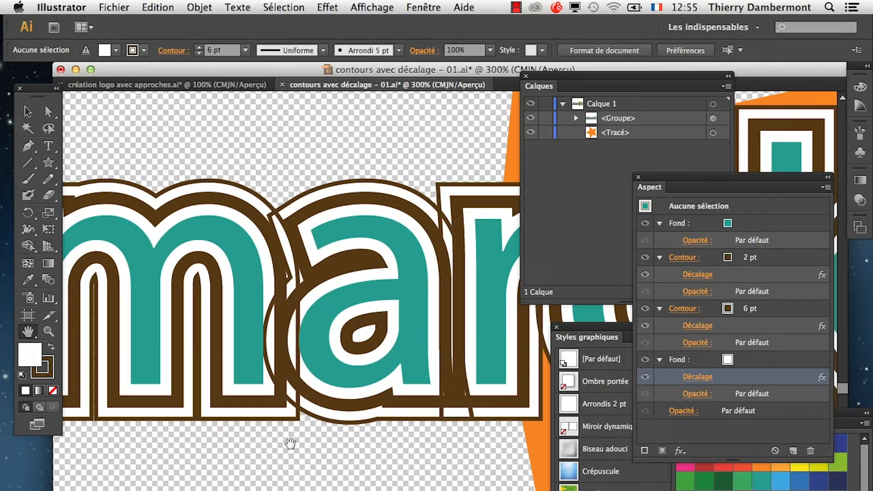
scroll(412, 425, "down", 4)
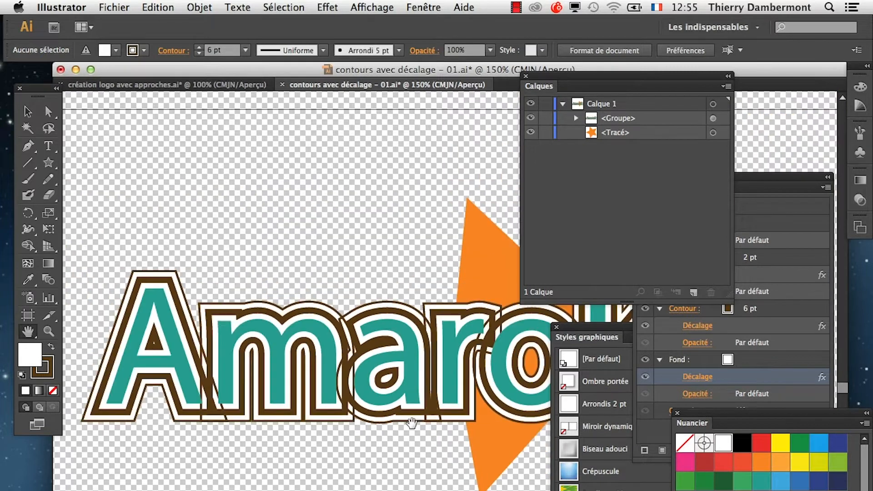
left_click_drag(410, 424, 316, 325)
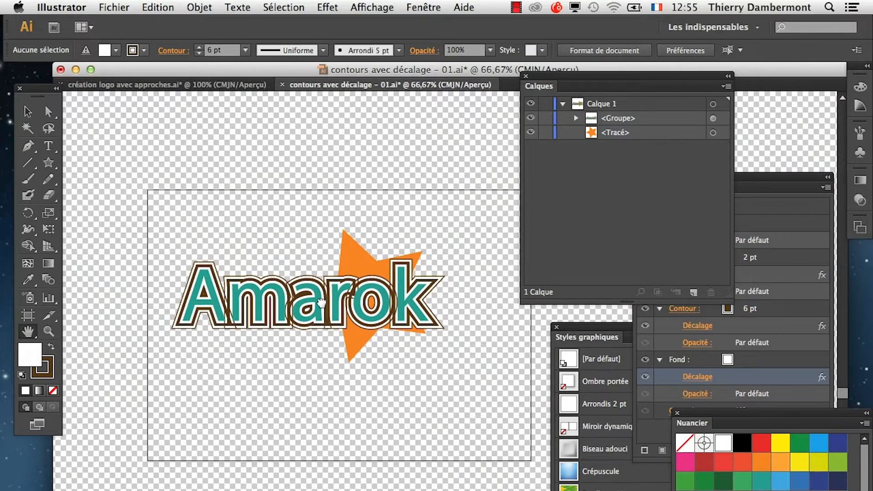
scroll(324, 304, "up", 1)
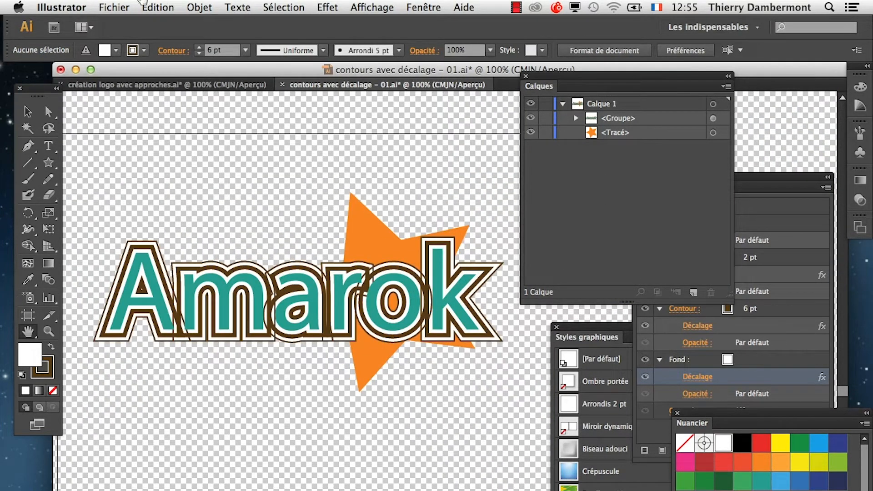
Save the document as a new version named "contours avec décalage – 02.ai" with the default Illustrator CS6 options.
left_click(126, 7)
left_click(146, 123)
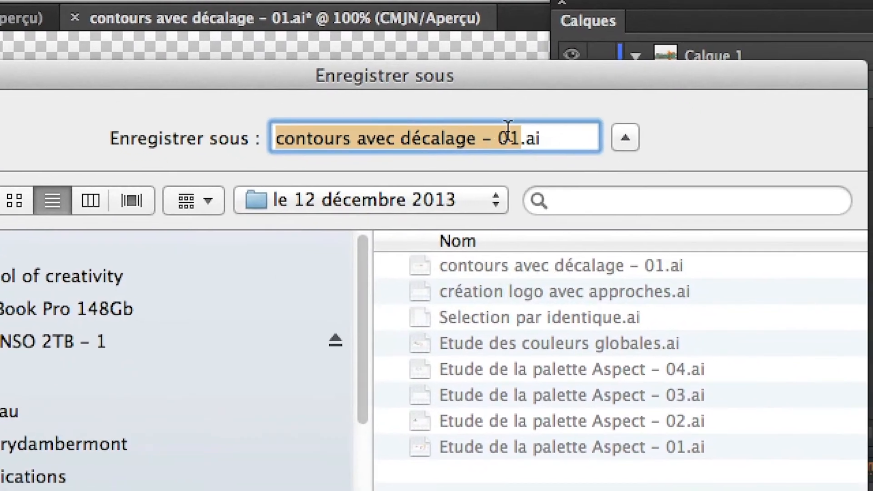
left_click(510, 134)
key("shift+Right")
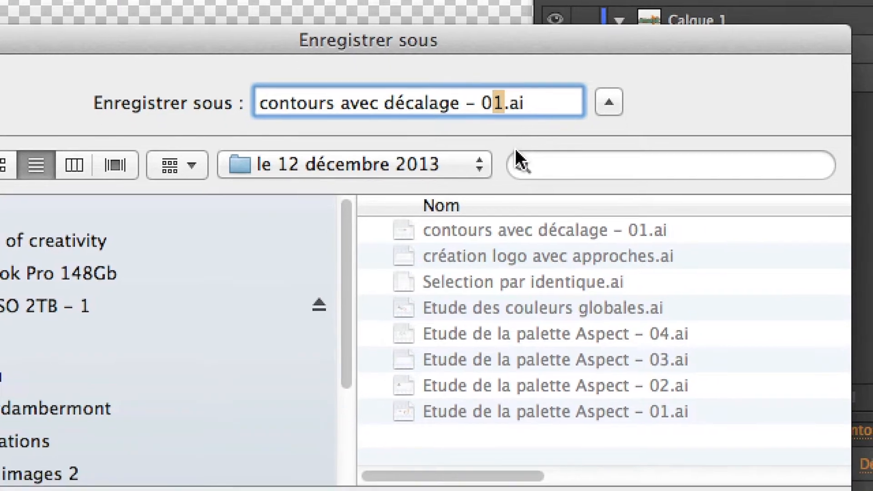
type("2")
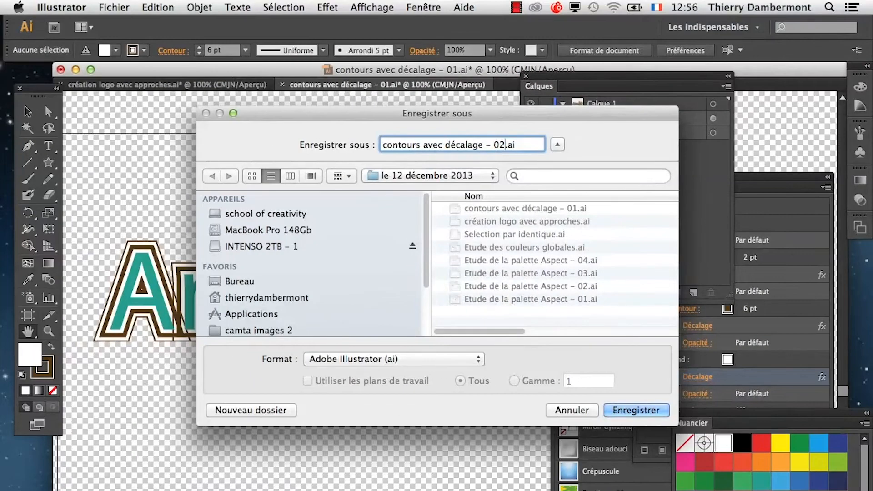
key("Return")
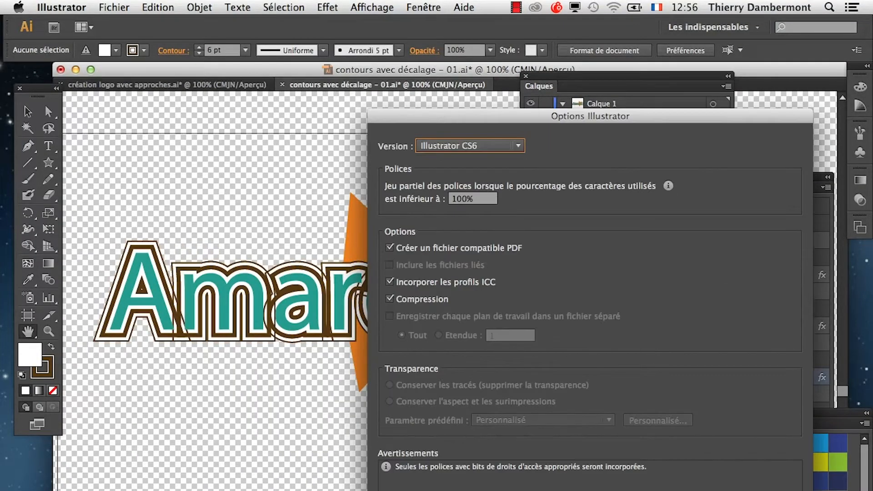
key("Return")
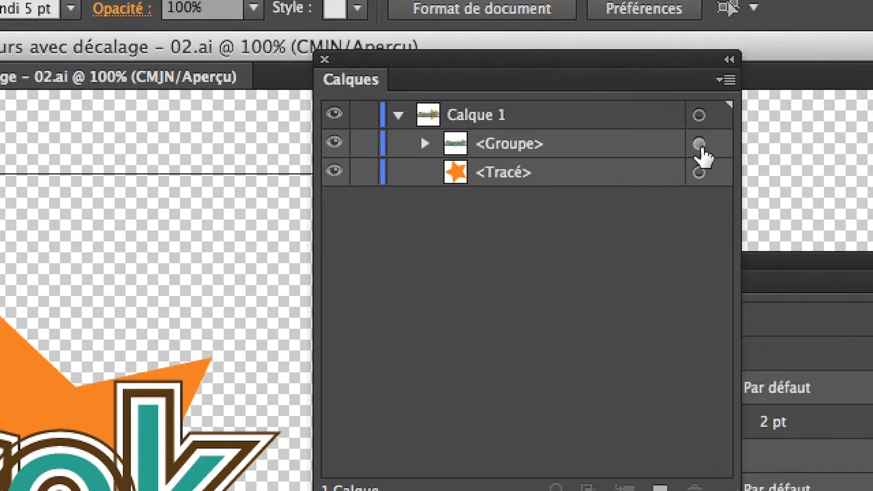
Transfer the group's appearance to its individual letter paths so that every letter from k to A carries it, and deselect everything.
left_click(811, 146)
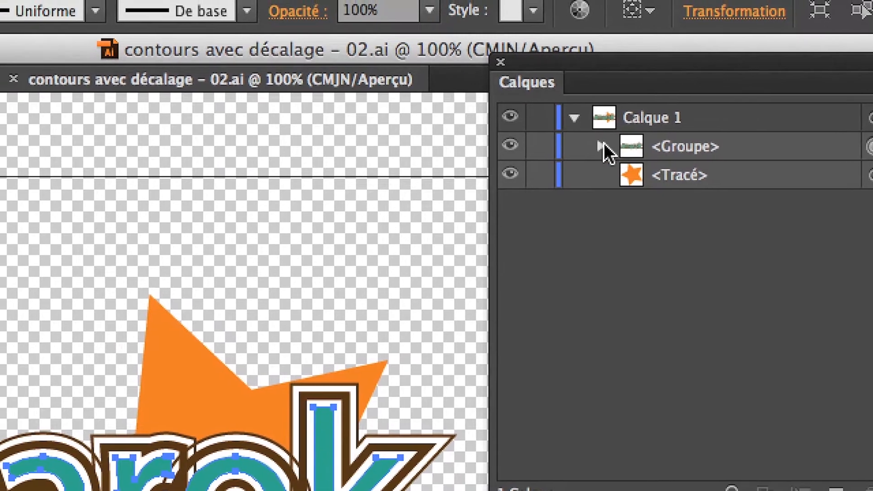
left_click(521, 145)
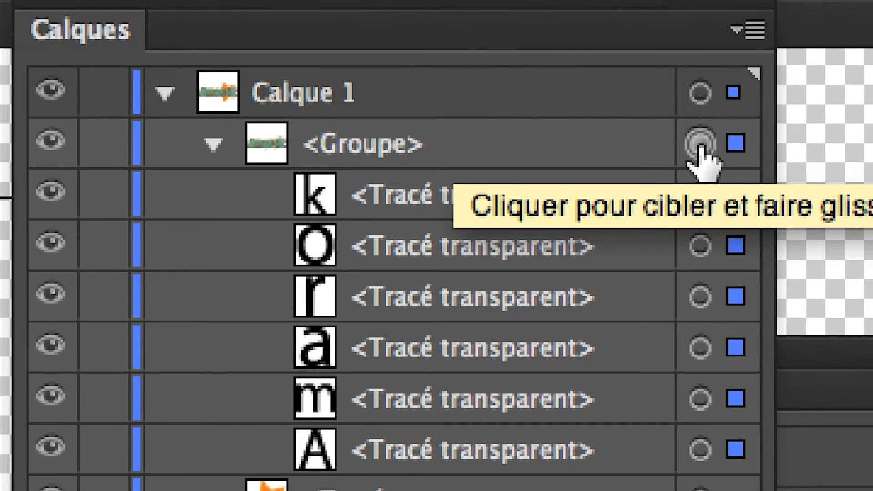
left_click(700, 145)
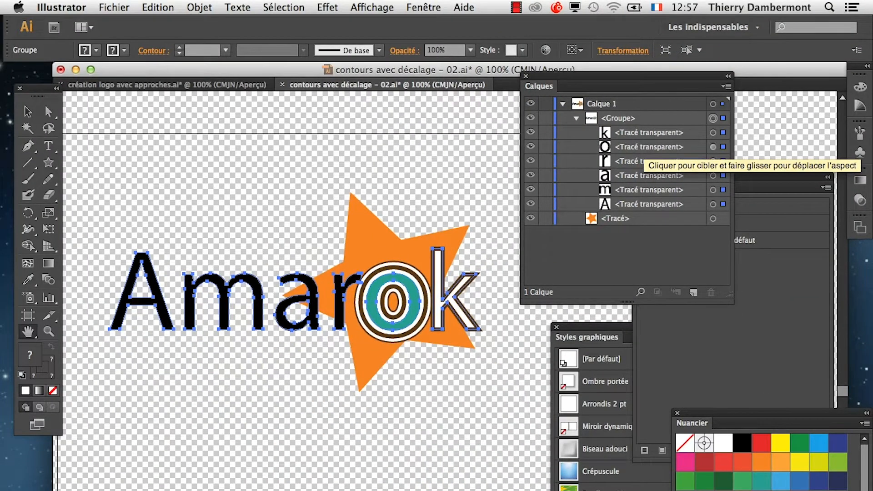
mouse_move(713, 146)
left_mouse_down()
mouse_move(713, 176)
mouse_move(713, 132)
left_mouse_up()
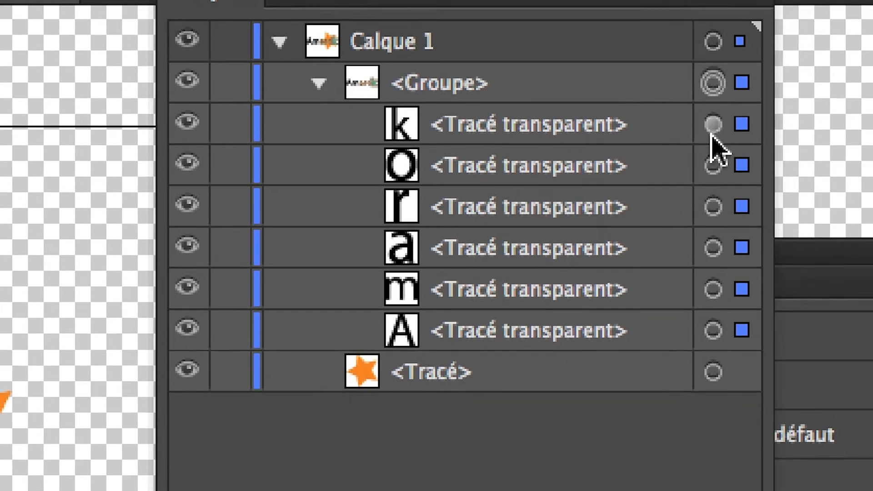
left_click_drag(712, 130, 717, 197)
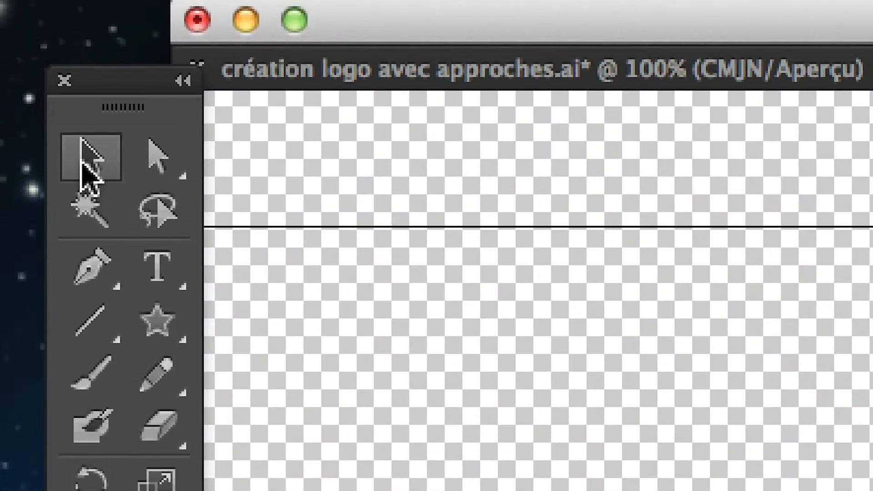
left_click(81, 163)
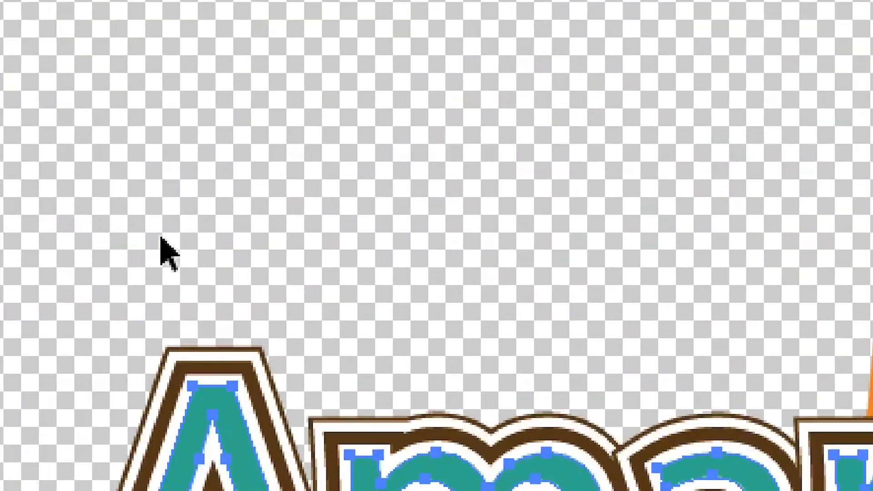
left_click(301, 265)
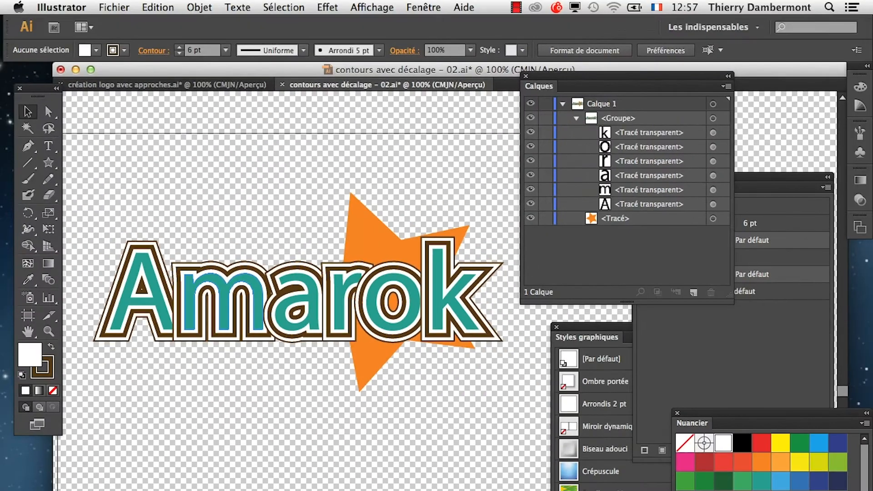
Save the document as another version named "contours avec décalage – 03.ai" with the default Illustrator CS6 options.
left_click(114, 8)
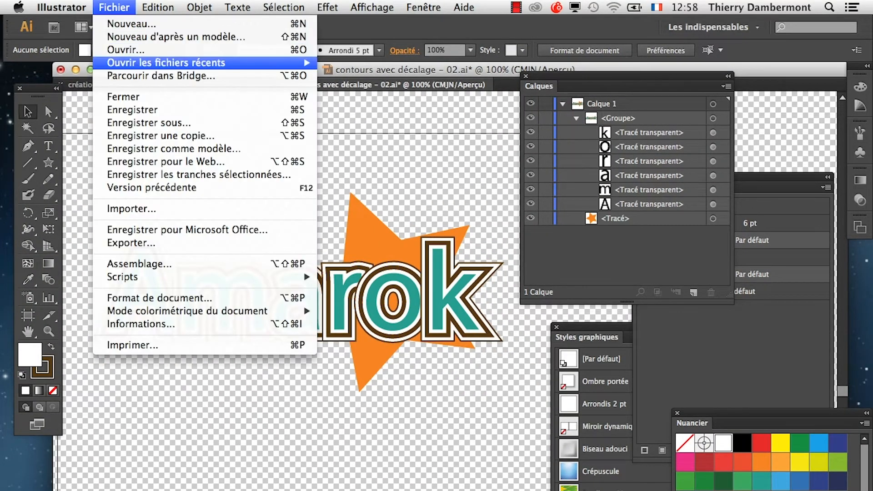
left_click(150, 119)
left_click(501, 145)
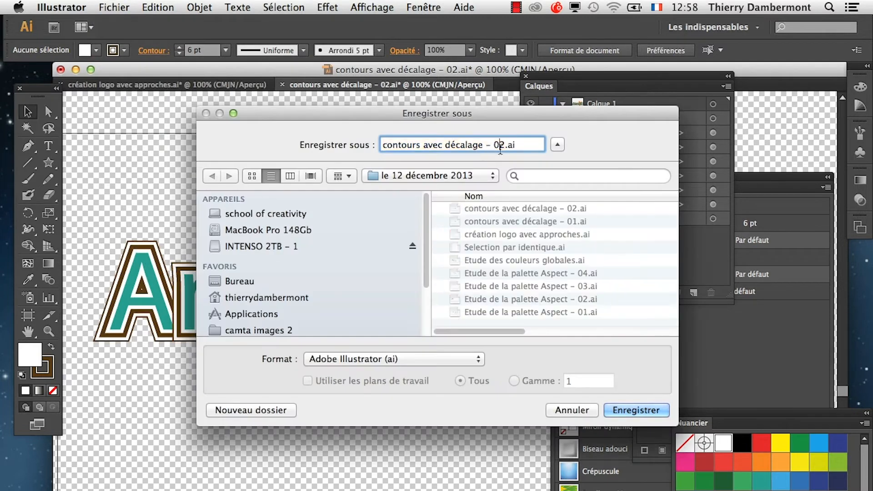
key("BackSpace")
type("3")
left_click(656, 413)
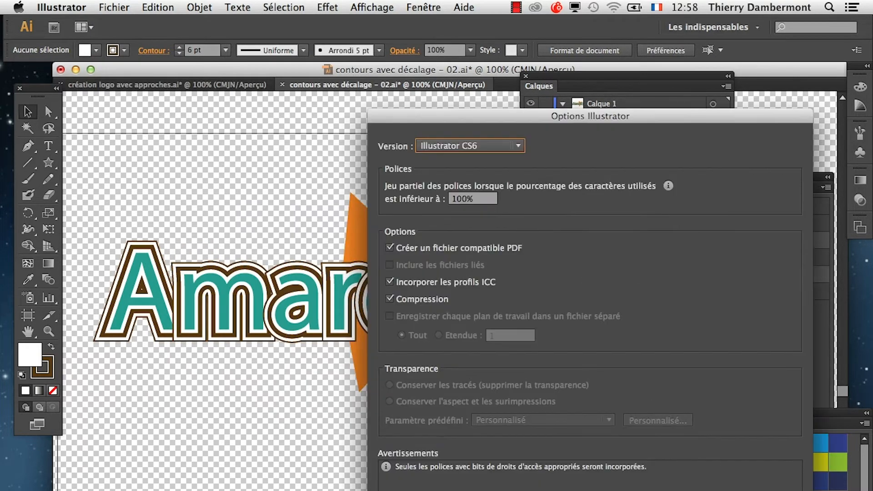
key("Return")
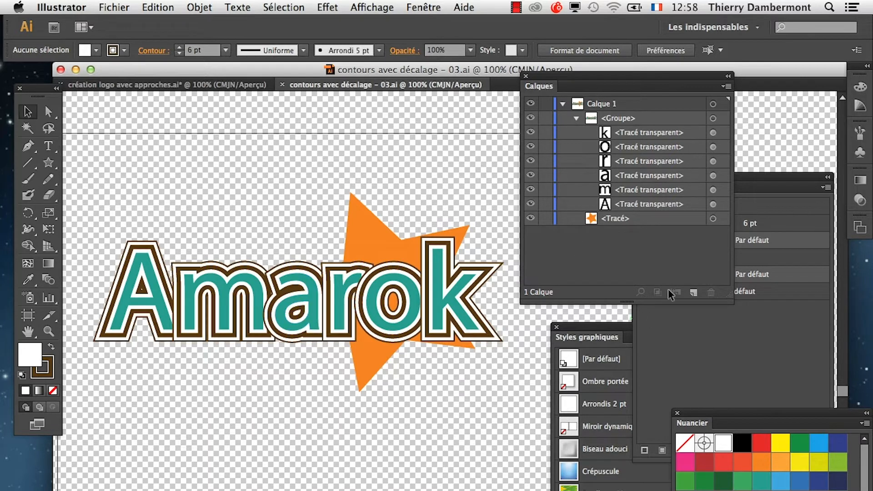
Try a yellow fill on the letter k and a magenta fill on the letter o through their individual appearances.
left_click_drag(753, 187, 239, 376)
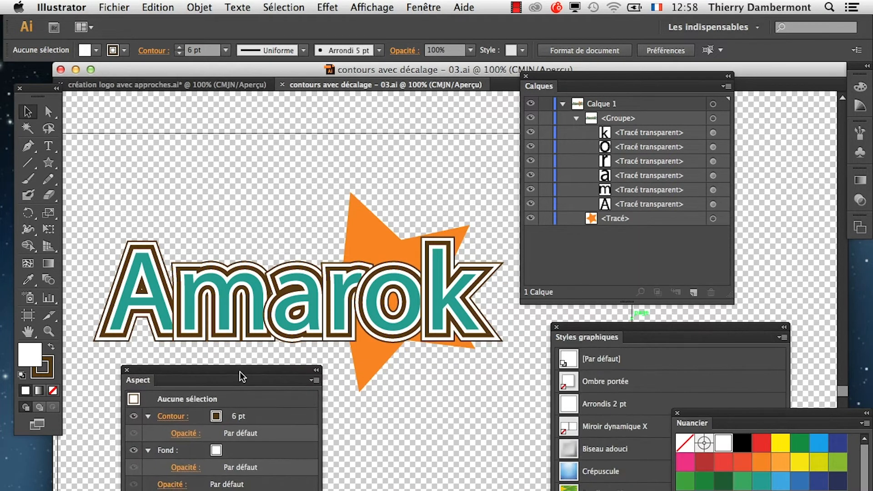
left_click(713, 132)
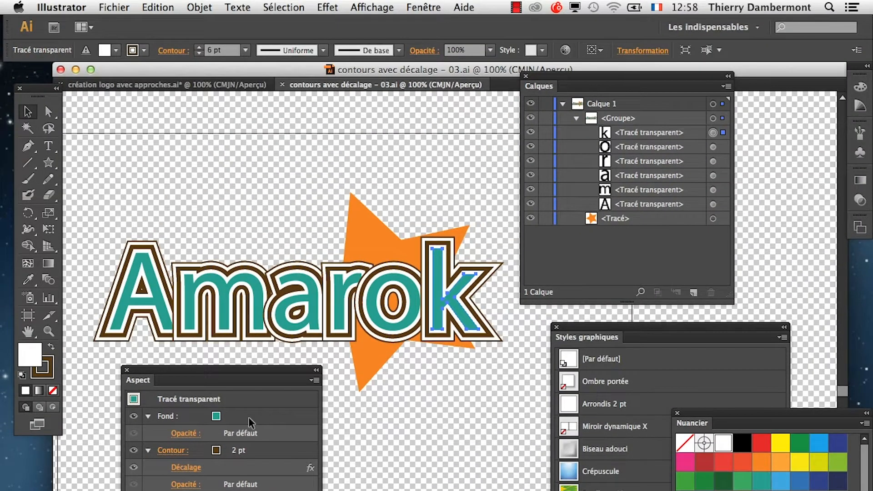
left_click(225, 417)
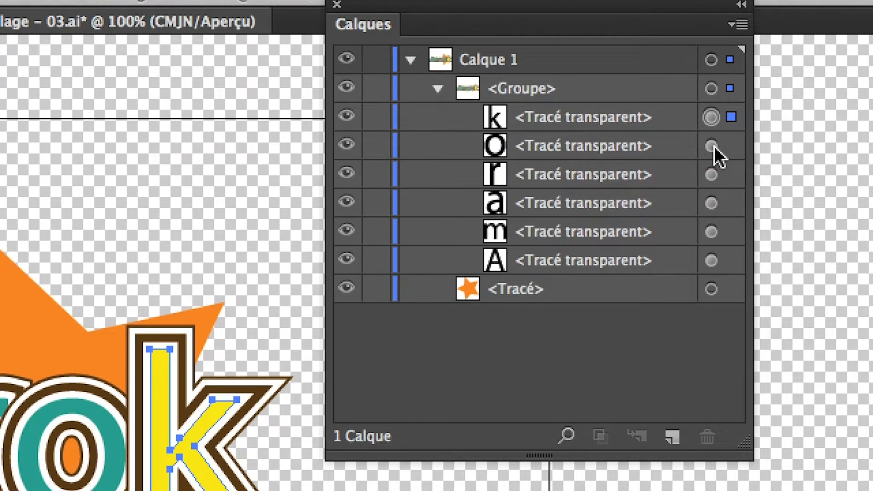
left_click(710, 146)
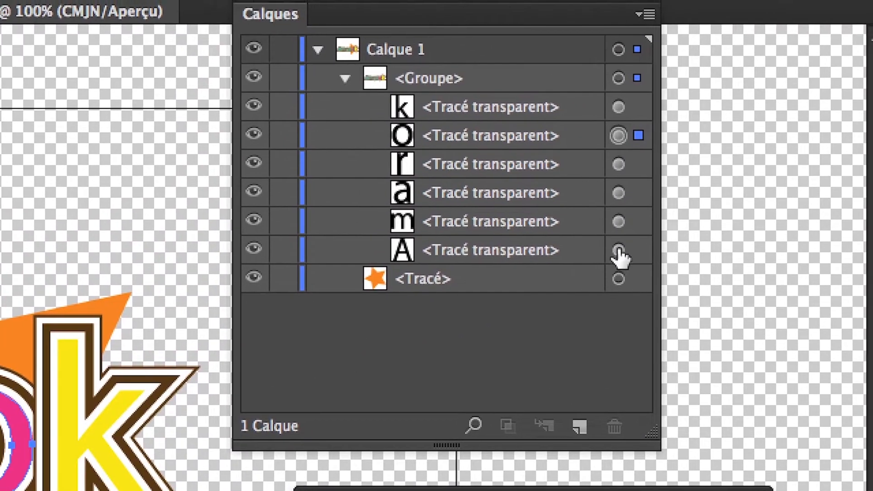
Target all six letter paths together and check which appearance attributes they share.
left_click(663, 231)
left_click(617, 237, "shift")
left_click(617, 208, "shift")
left_click(617, 179, "shift")
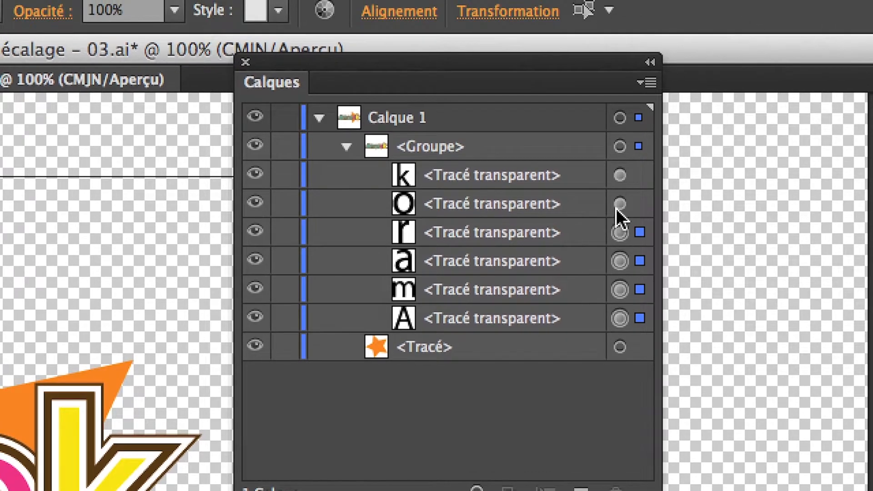
left_click(617, 205, "shift")
left_click(618, 177, "shift")
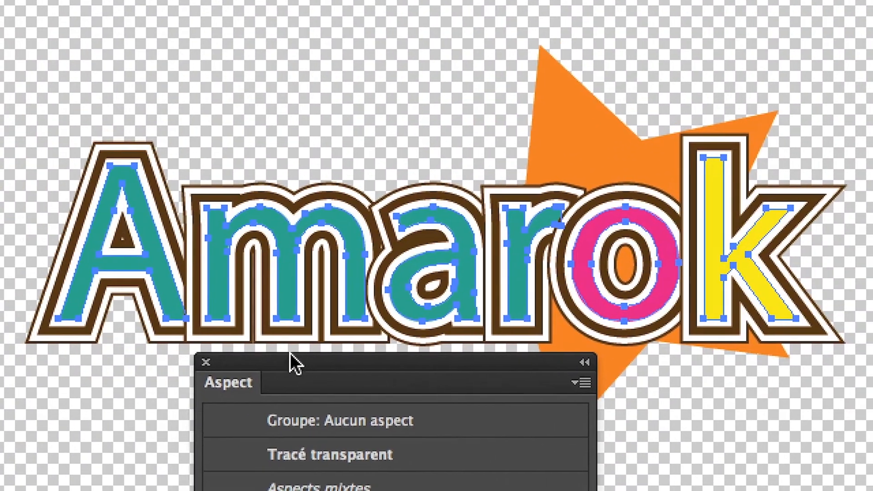
left_click_drag(290, 352, 392, 209)
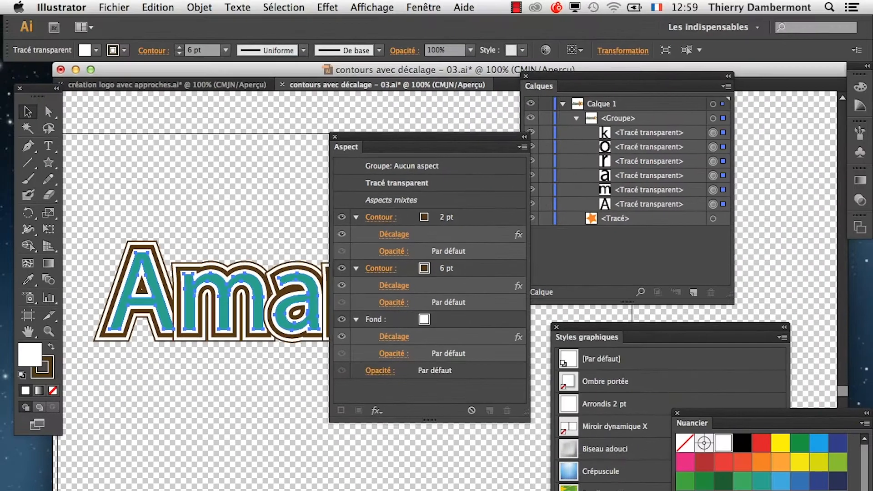
left_click_drag(395, 135, 255, 317)
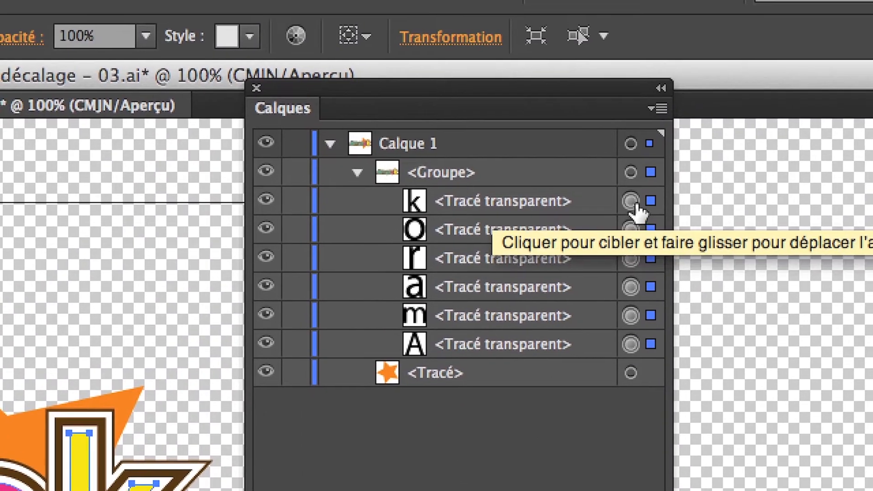
Restore the teal fill colour on the letter k and the letter o.
left_click(670, 143)
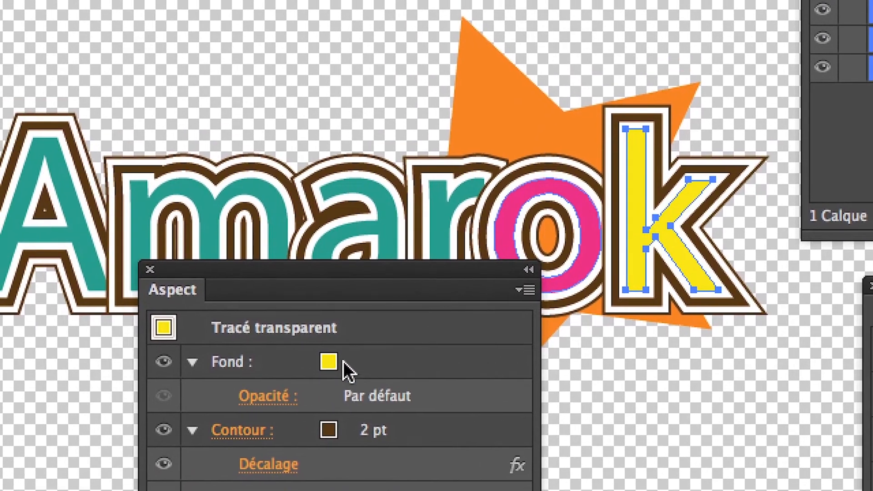
left_click(364, 364)
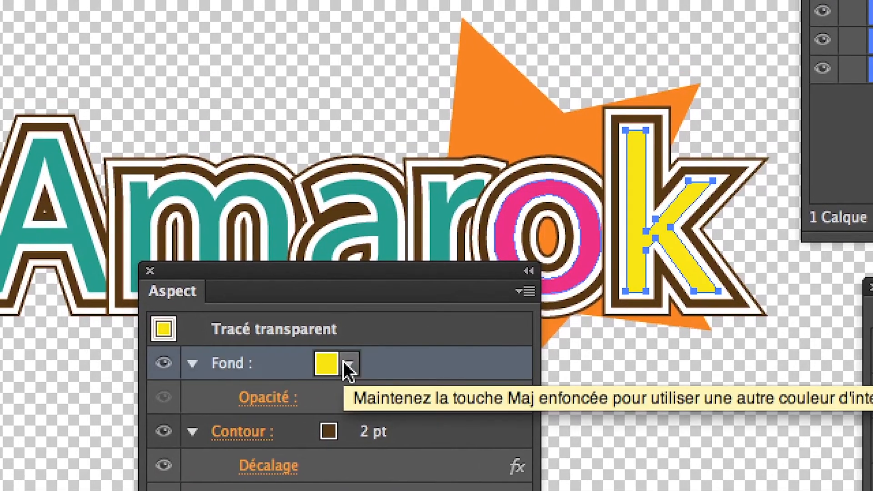
left_click(365, 364)
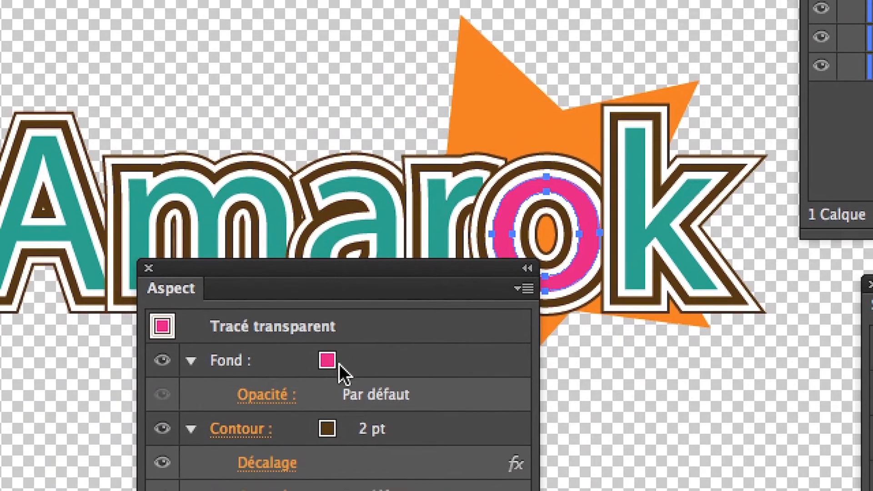
left_click(343, 361)
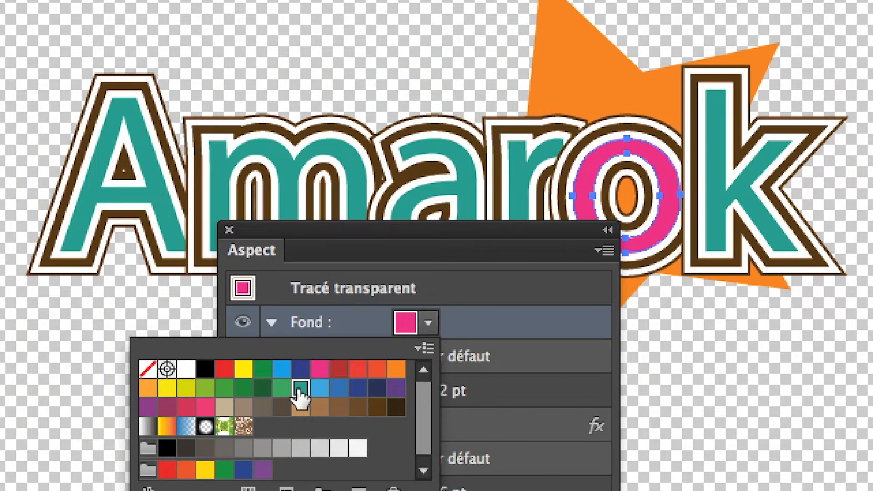
left_click(299, 389)
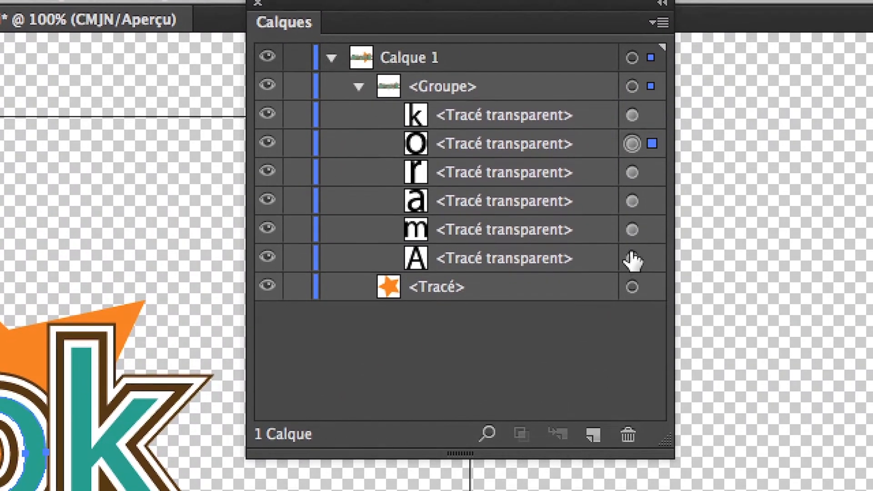
Target all six letter paths together, try a yellow fill, and set their top fill to light green.
left_click(636, 257)
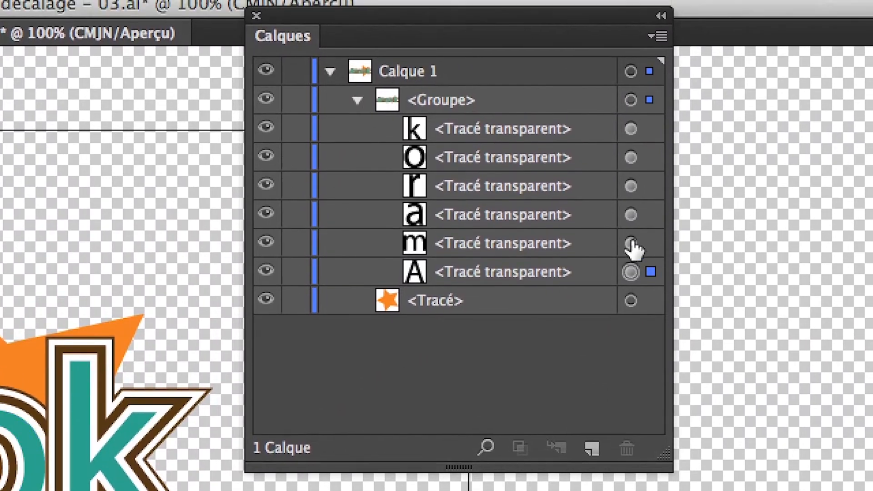
left_click(631, 233, "shift")
left_click(631, 204, "shift")
left_click(631, 226, "shift")
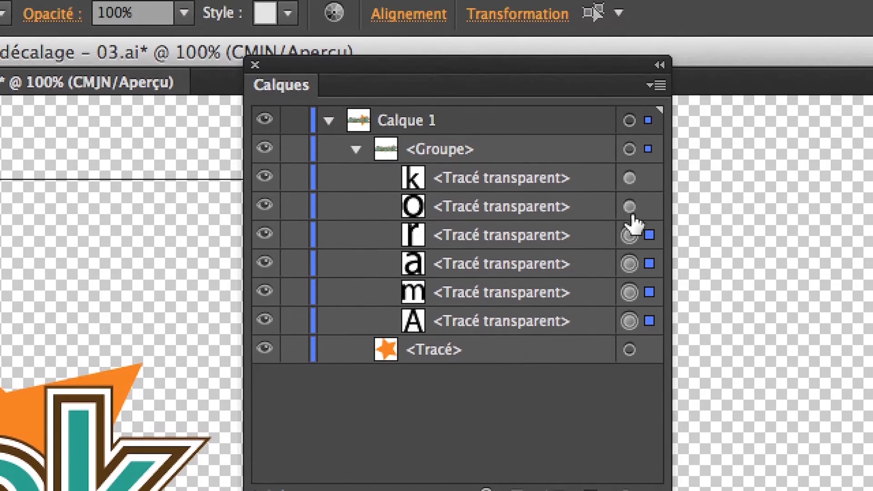
left_click(630, 197, "shift")
left_click(630, 168, "shift")
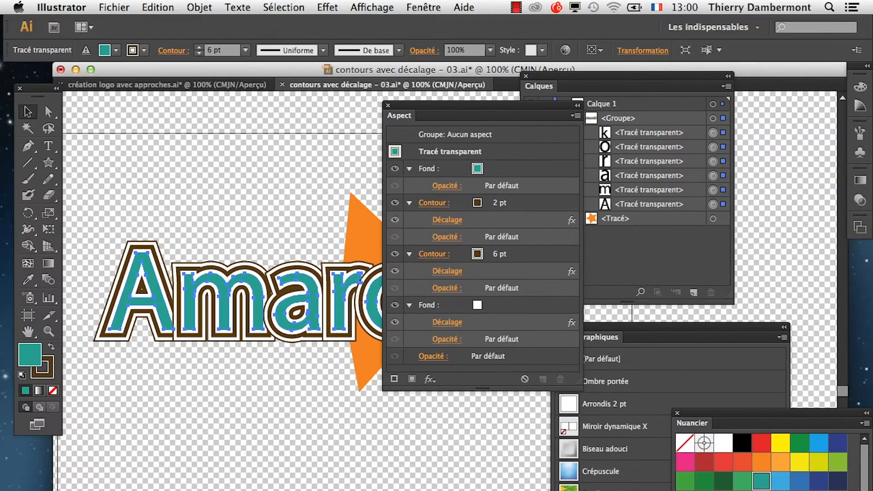
left_click_drag(482, 119, 304, 396)
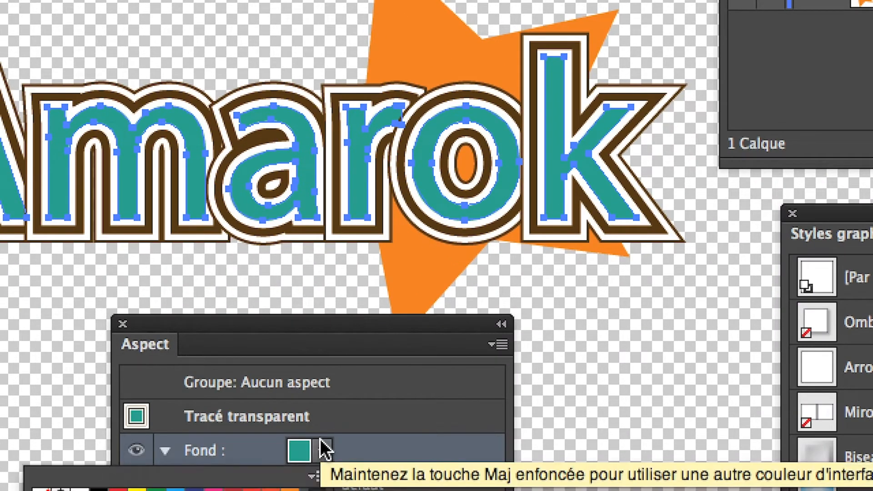
left_click(321, 440)
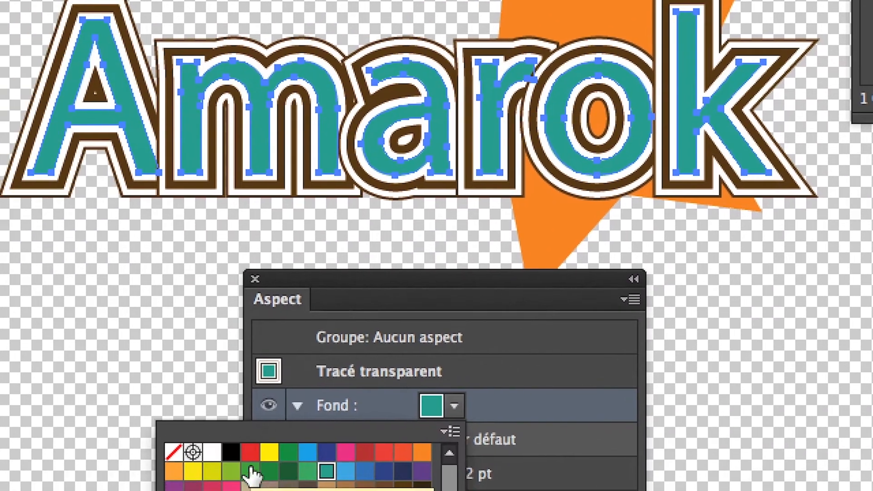
left_click(252, 462)
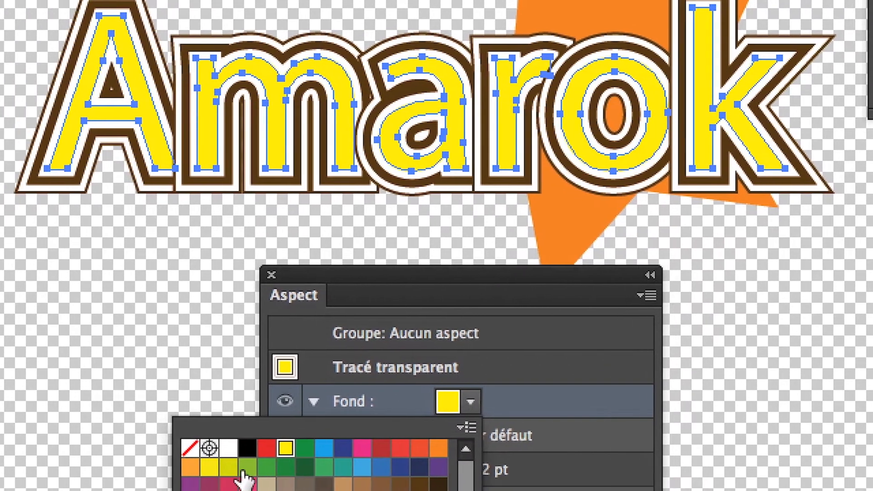
left_click(213, 480)
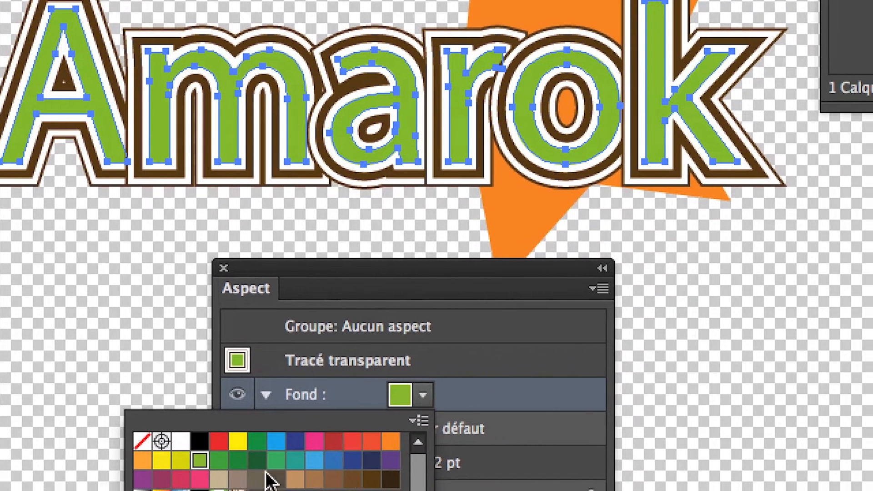
left_click(423, 395)
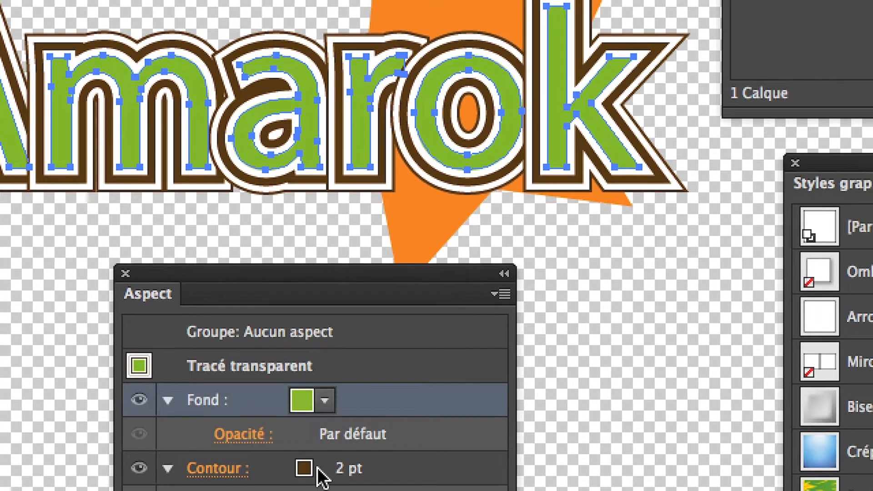
Change the thin 2 pt outer stroke of all six letters to light brown and deselect the artwork.
left_click(331, 475)
left_click(321, 470)
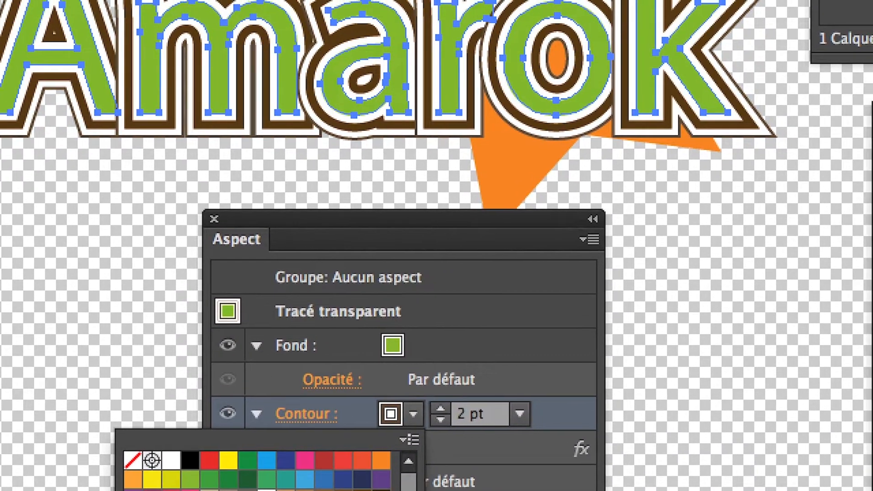
left_click(290, 490)
left_click(366, 490)
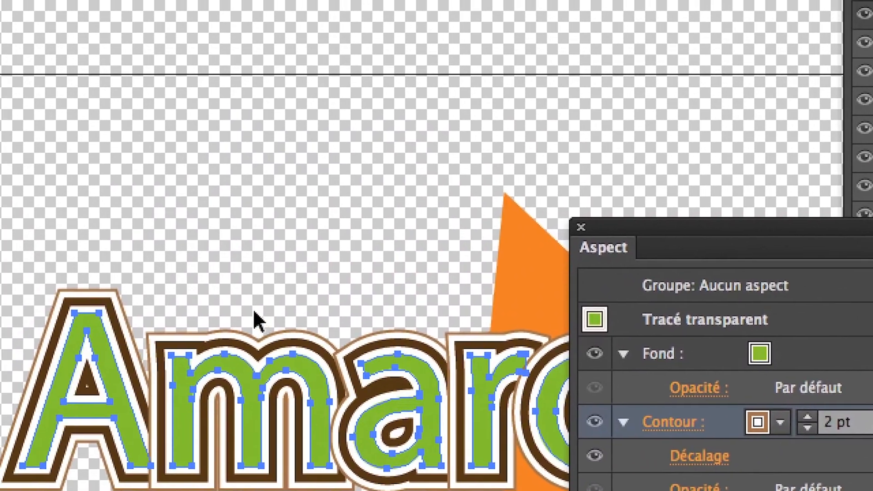
left_click(254, 311)
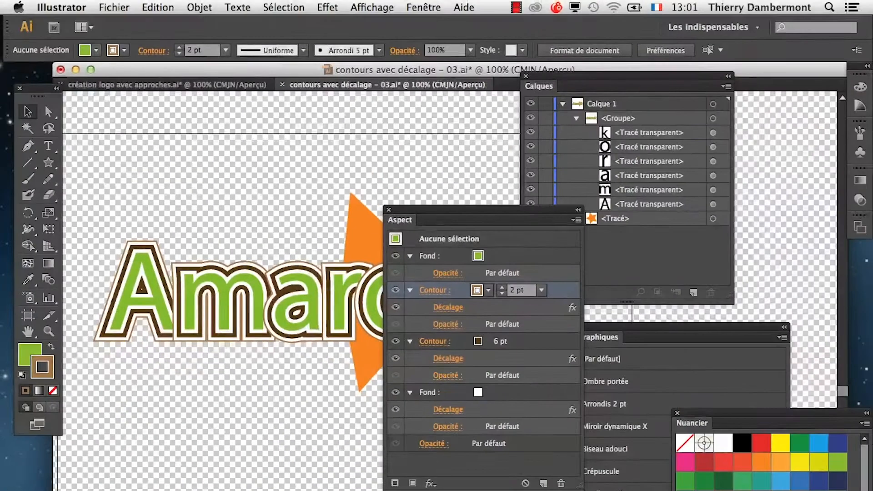
left_click_drag(413, 211, 254, 445)
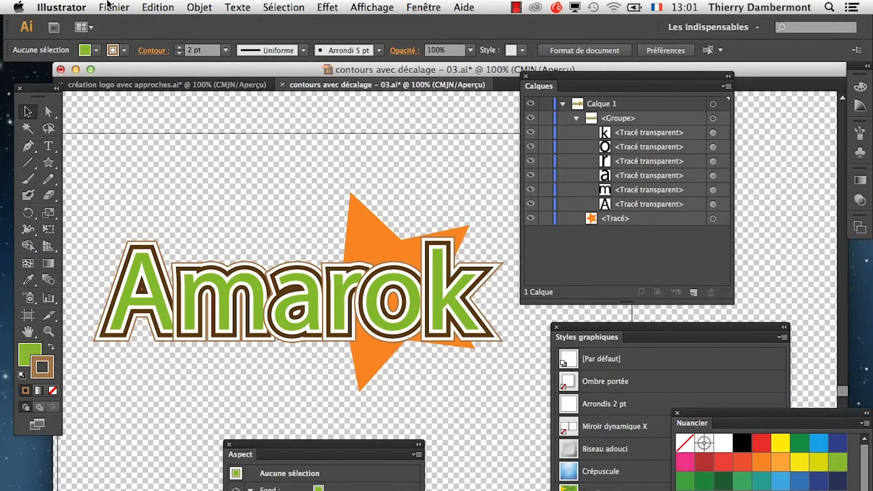
Save the document as a new version named "contours avec décalage – 04.ai" with the default Illustrator CS6 options.
left_click(111, 7)
left_click(146, 124)
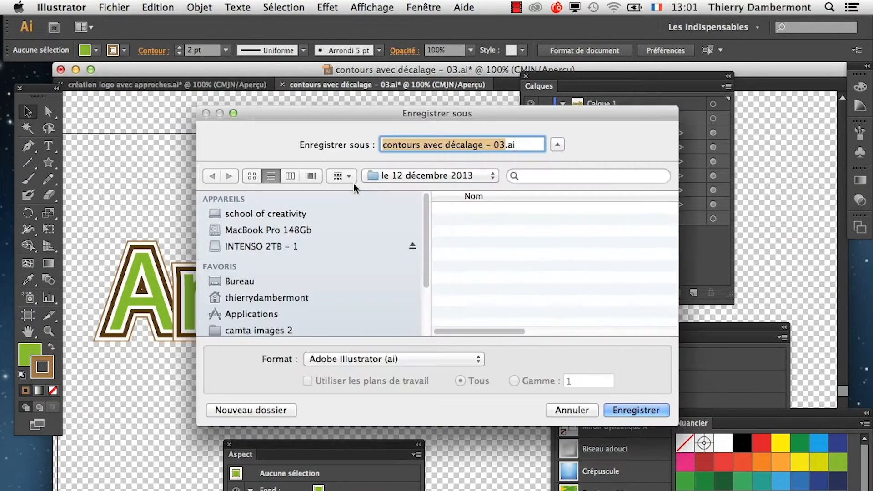
left_click(495, 146)
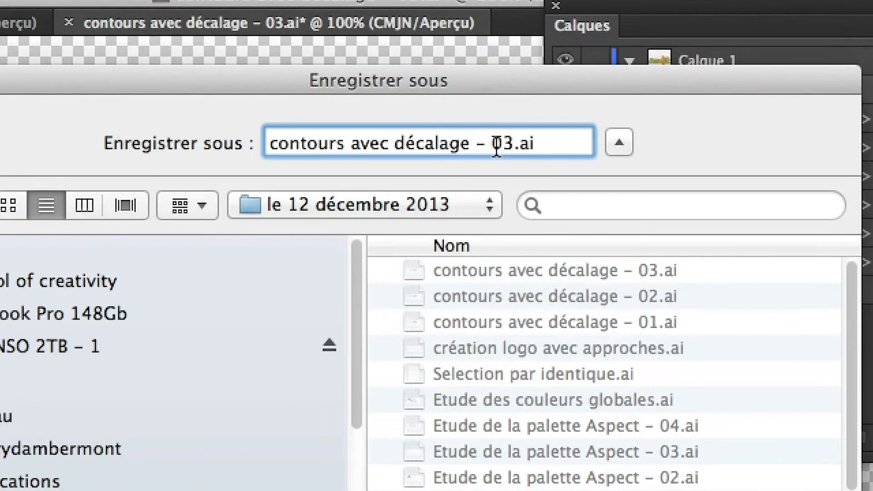
left_click_drag(501, 145, 510, 145)
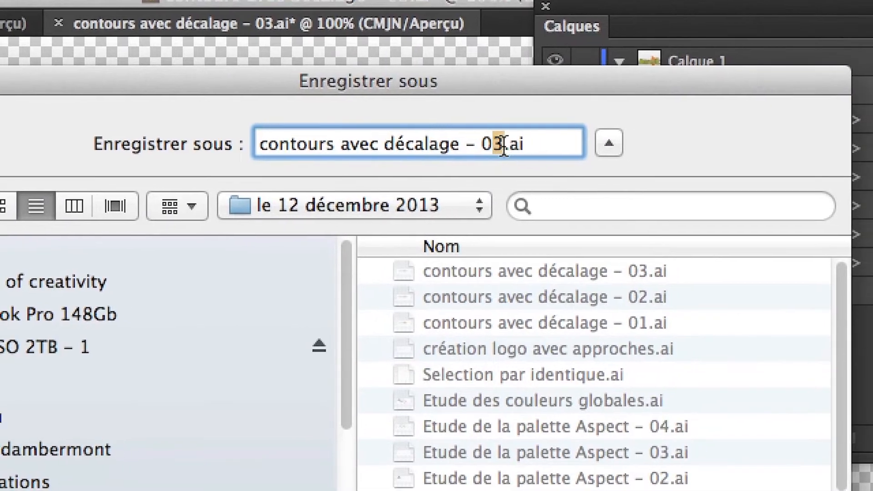
type("4")
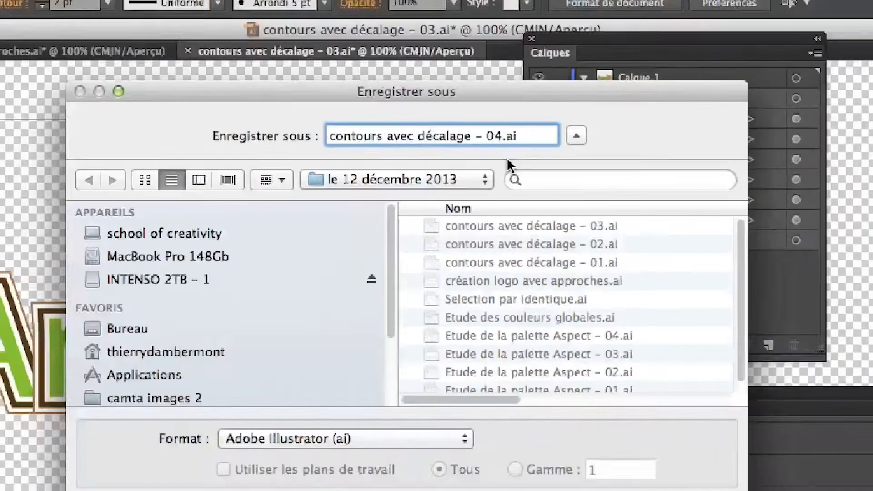
key("Return")
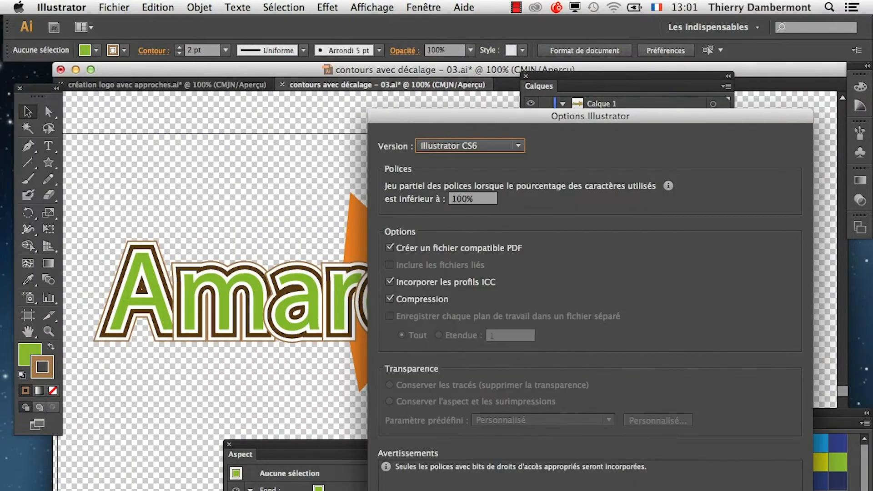
key("Return")
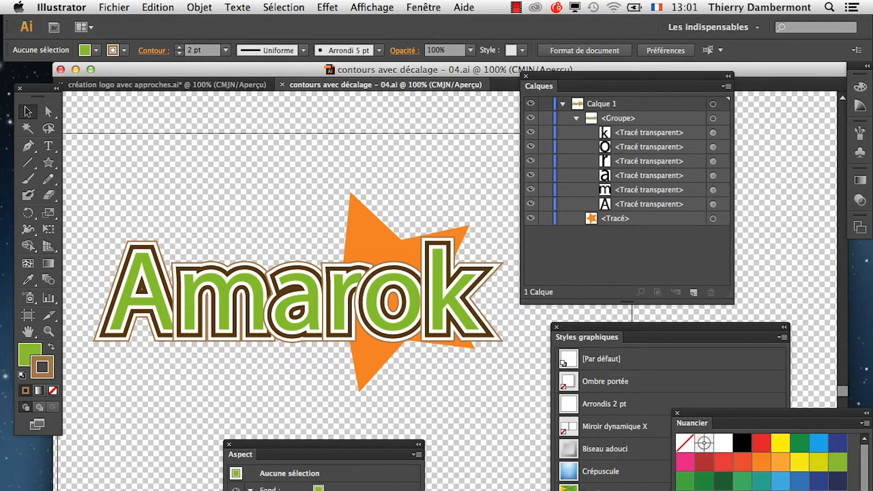
Lock the orange star path and select the whole group of Amarok letters on the artboard.
left_click_drag(319, 444, 251, 394)
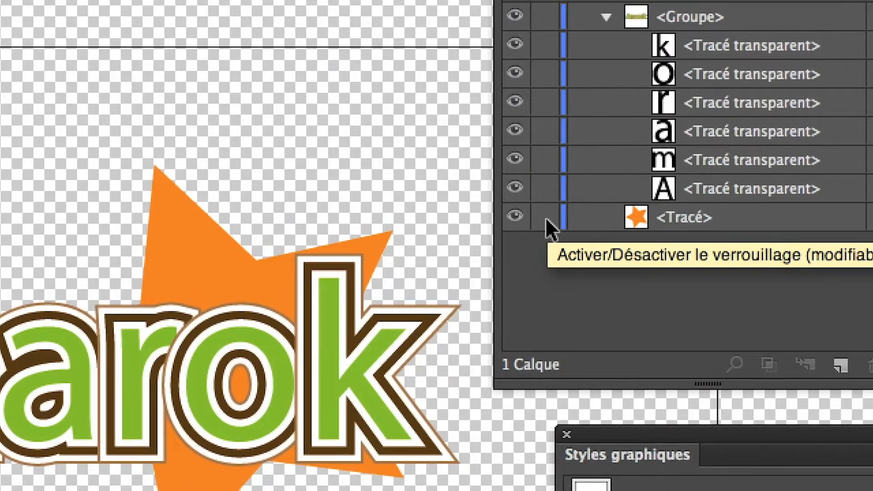
left_click(545, 219)
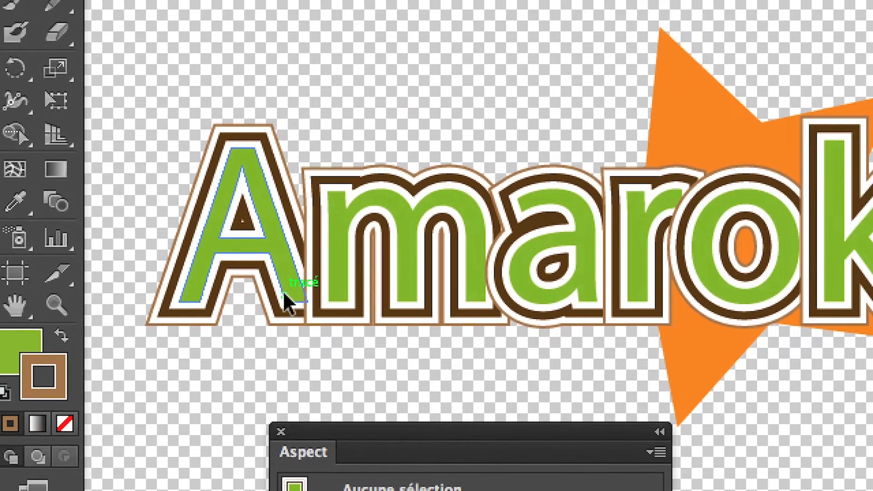
left_click(117, 281)
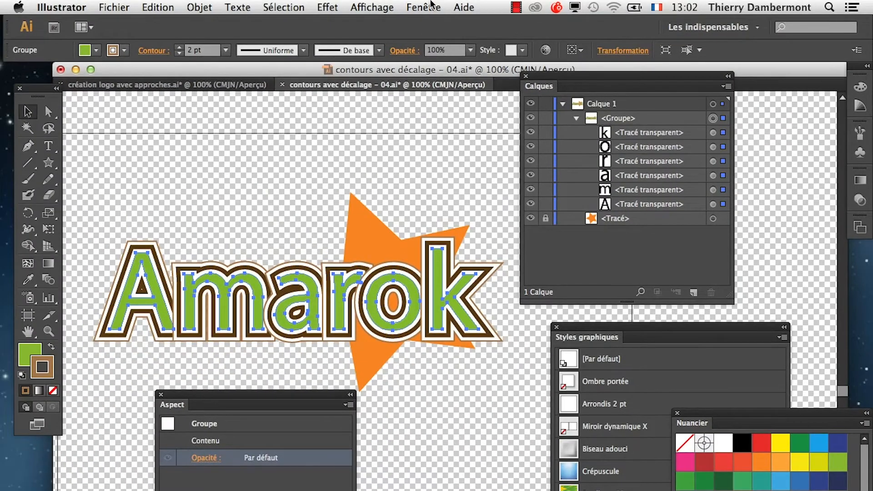
Check the character settings while the letter group is selected, and dismiss them without making changes.
left_click(425, 8)
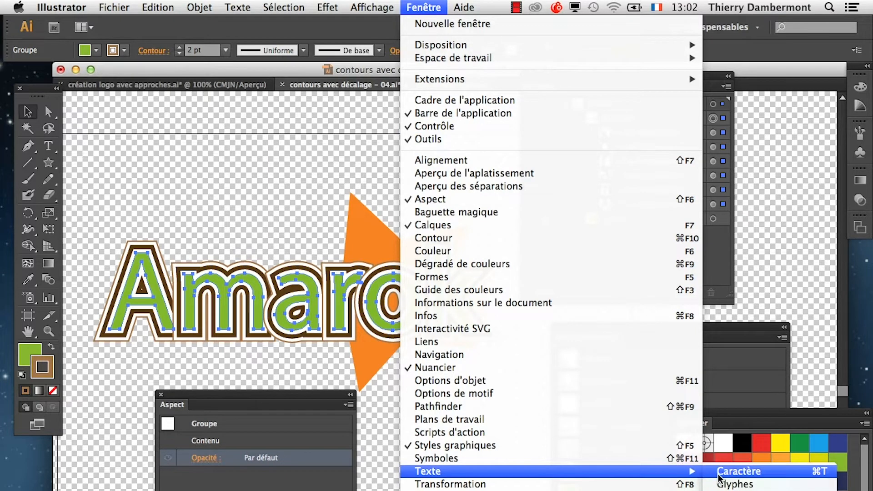
left_click(719, 472)
left_click_drag(493, 125, 261, 144)
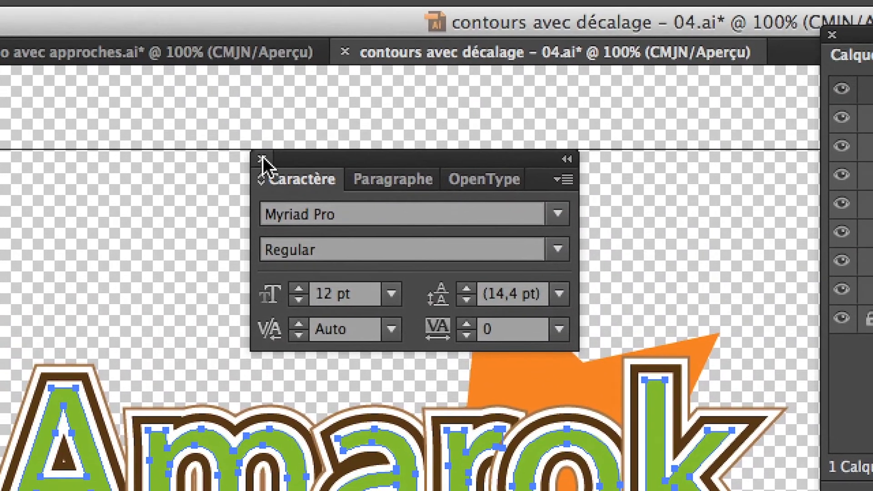
left_click(166, 71)
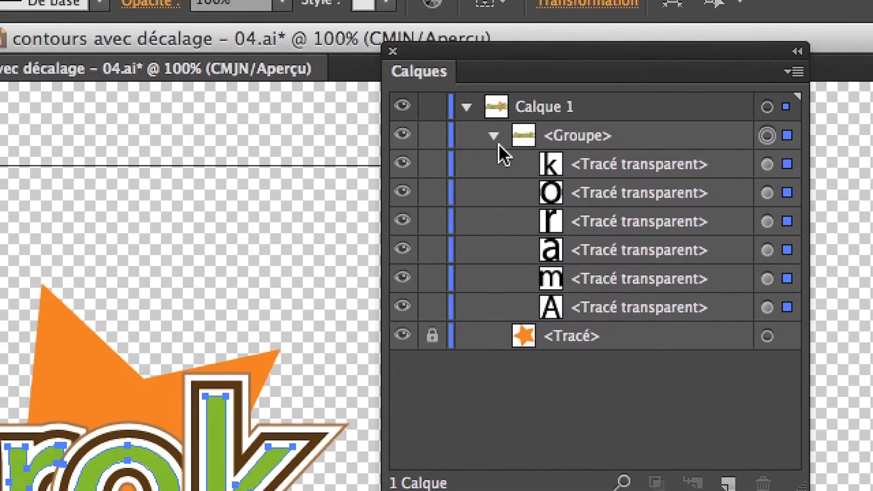
Collapse and expand the letter group in the layer structure to examine the individual paths it contains.
left_click(318, 62)
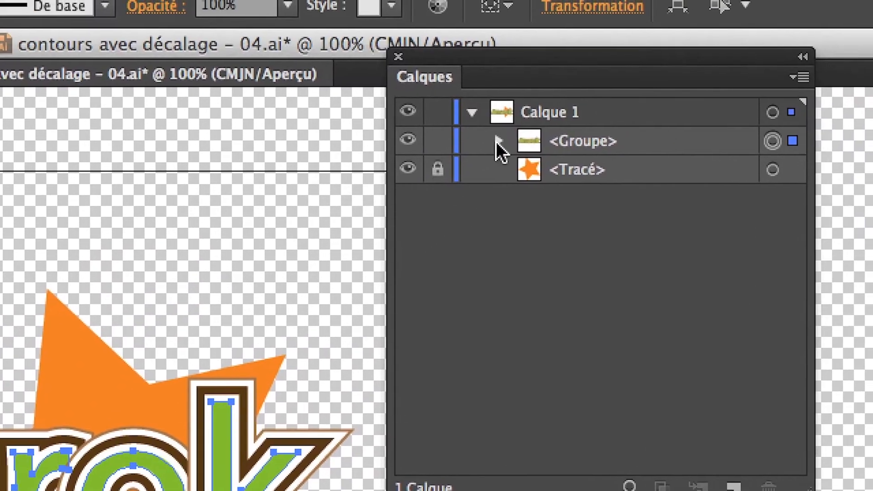
left_click(497, 141)
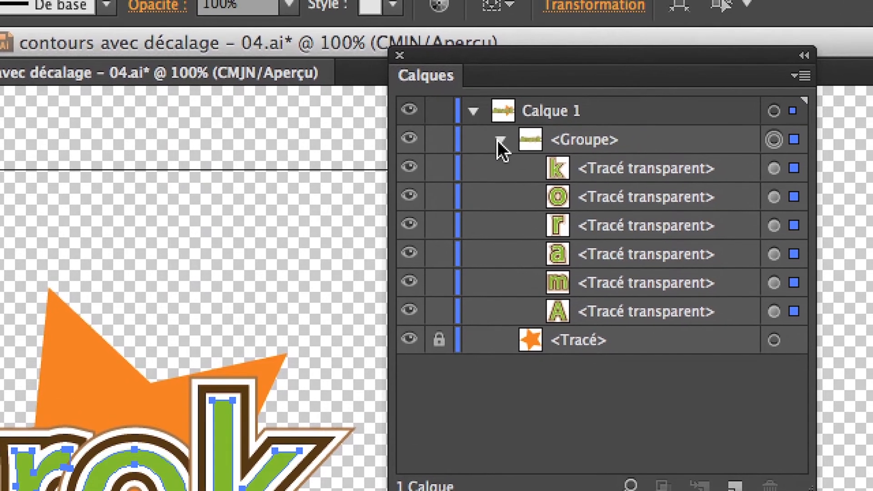
left_click(544, 119)
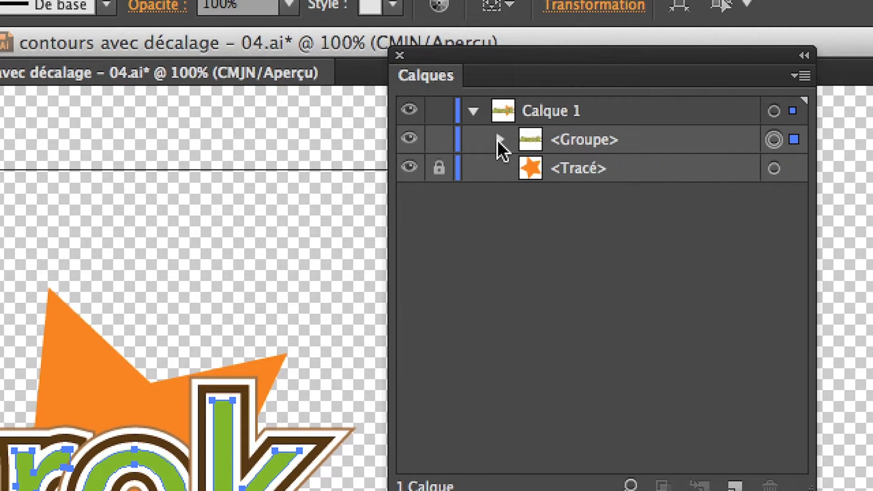
left_click(499, 139)
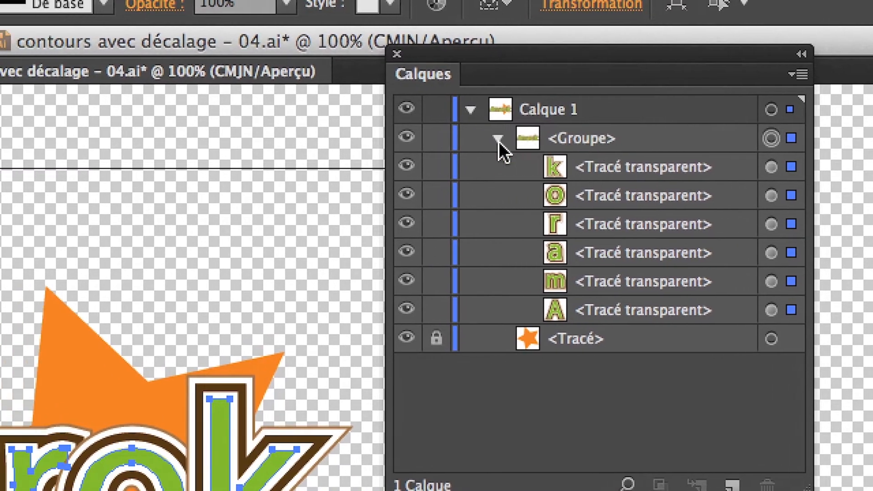
left_click(498, 138)
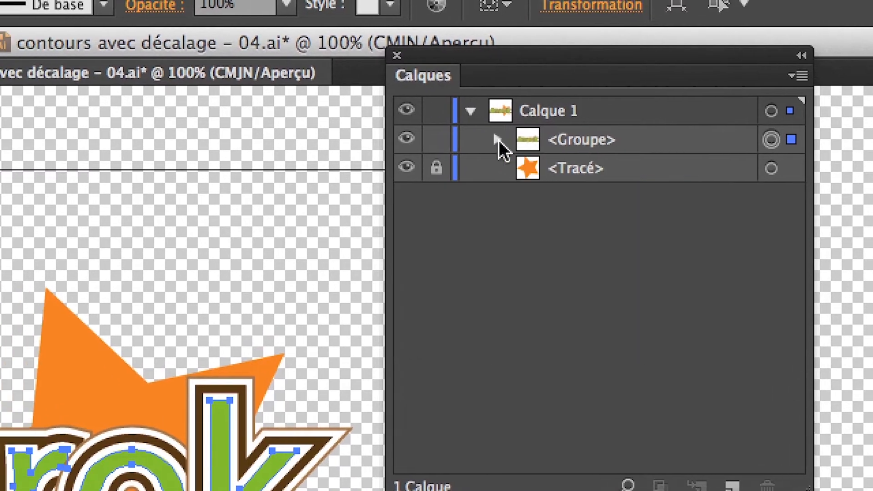
left_click(498, 140)
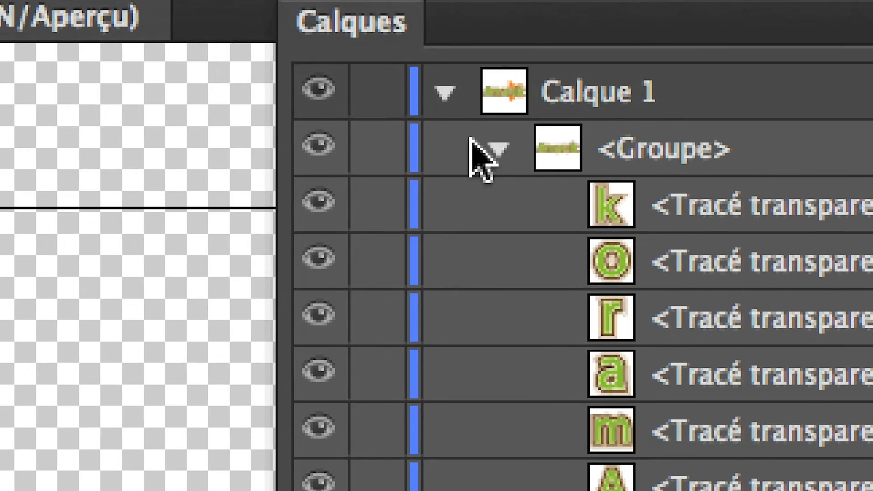
Move the Calques panel out of the way and close the Aspect panel.
left_click(55, 92)
left_click(477, 140)
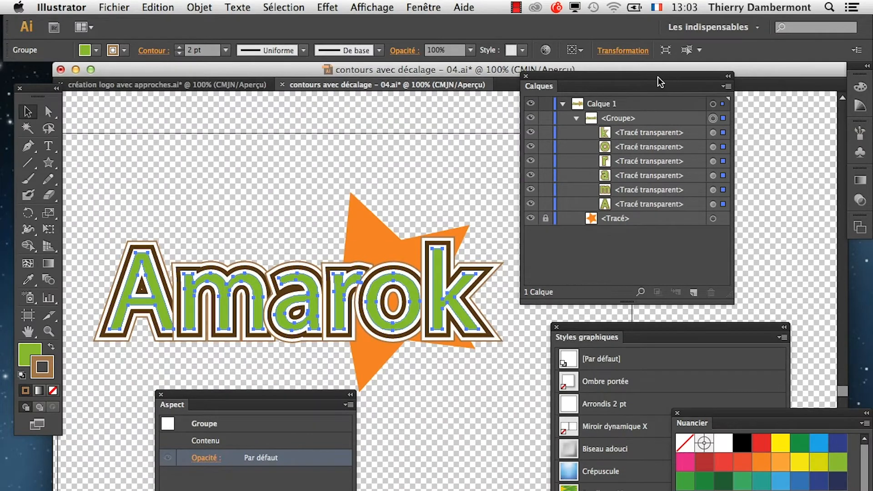
left_click_drag(659, 82, 165, 476)
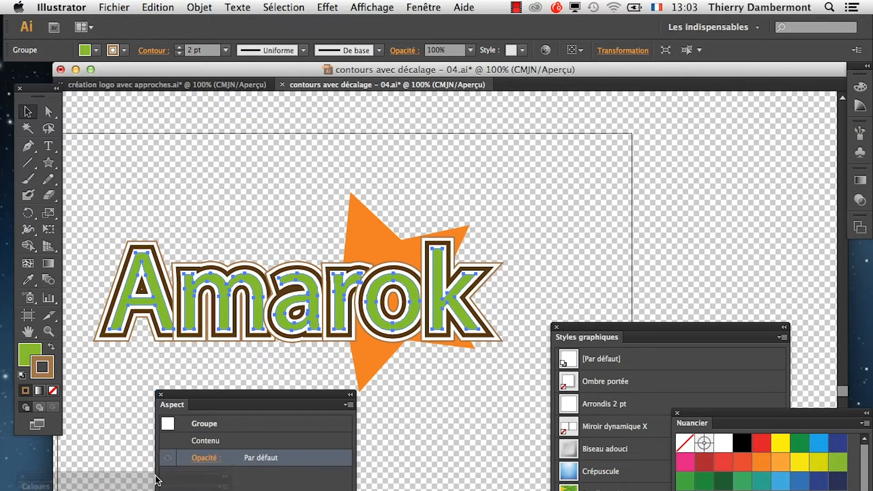
left_click(160, 395)
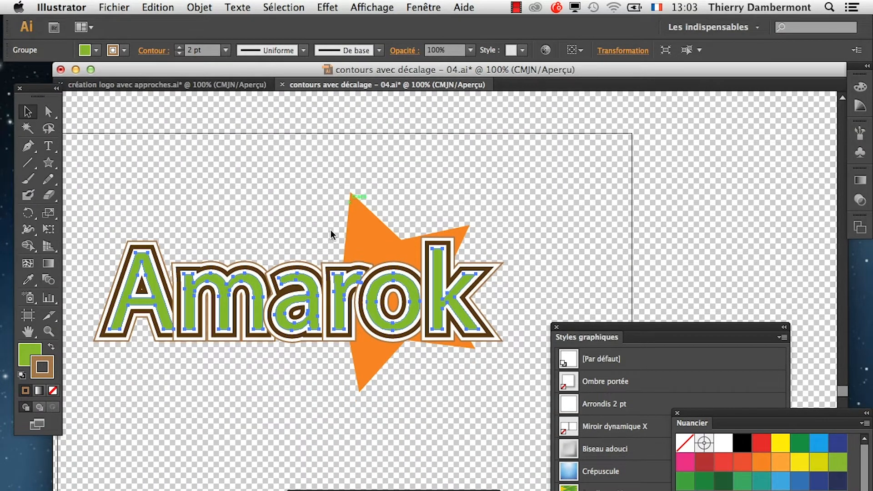
Open the Alignement panel, place it above the Amarok logo, and show its full options.
left_click(411, 7)
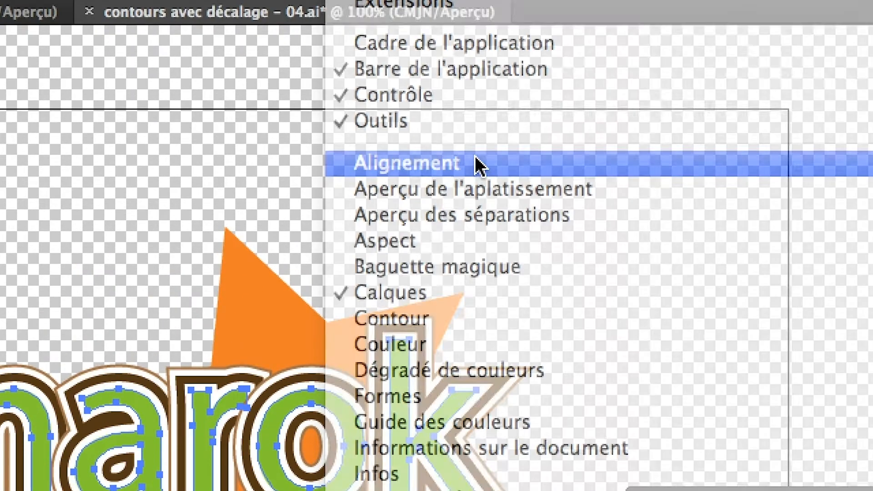
left_click(474, 161)
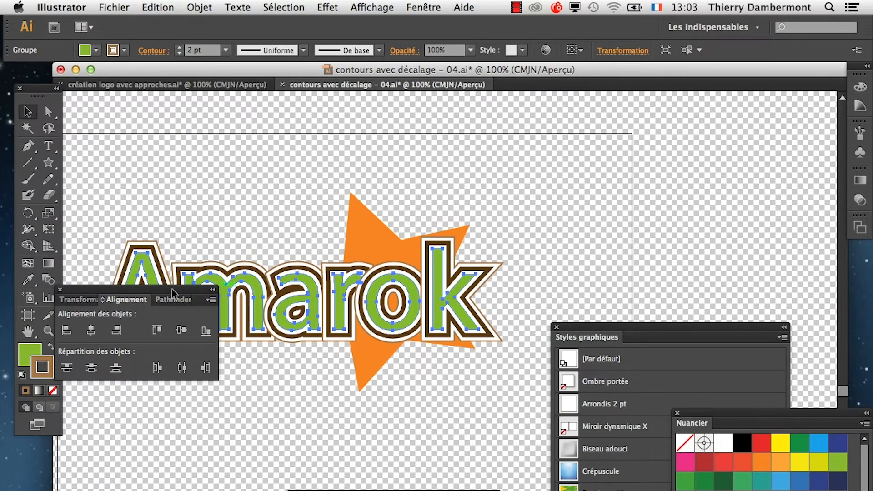
left_click_drag(172, 289, 342, 133)
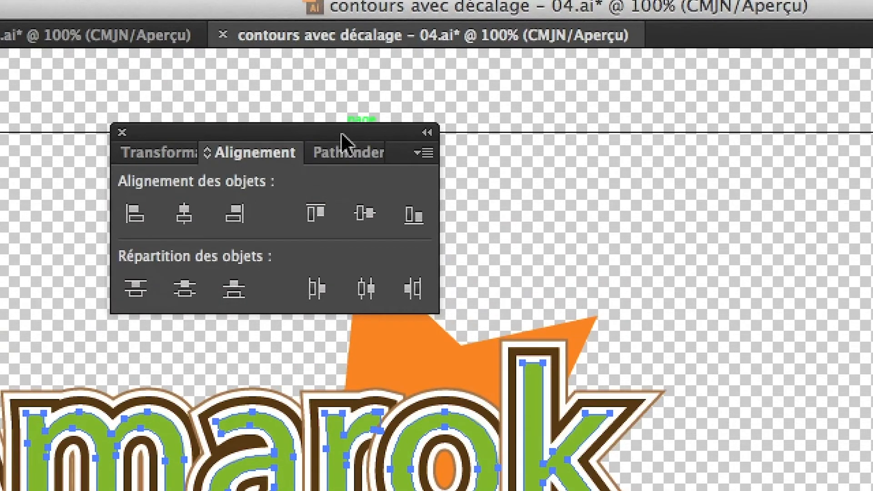
left_click_drag(340, 132, 353, 116)
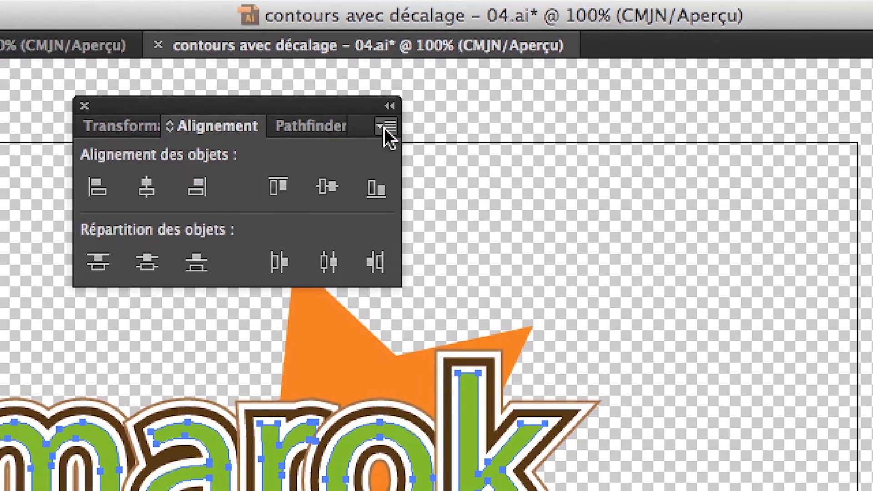
left_click(450, 135)
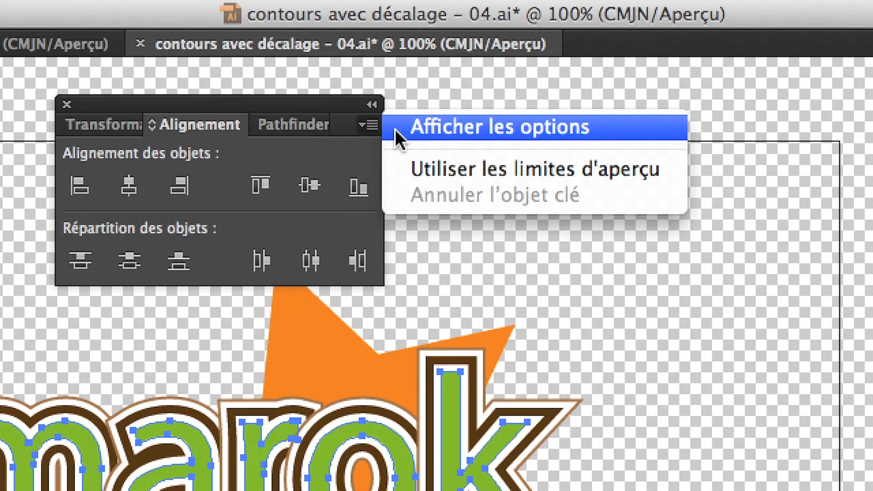
left_click(400, 128)
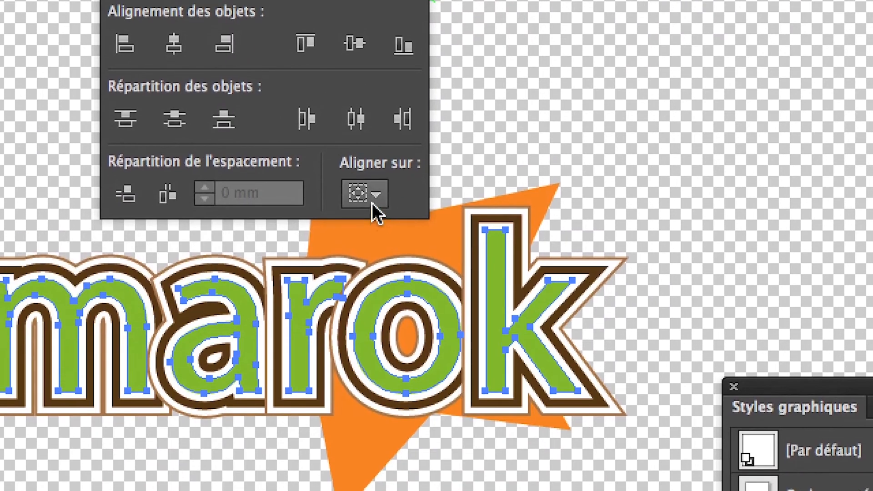
Compare the Aligner sur choices with the logo group selected and with its six letter paths targeted individually.
left_click(331, 336)
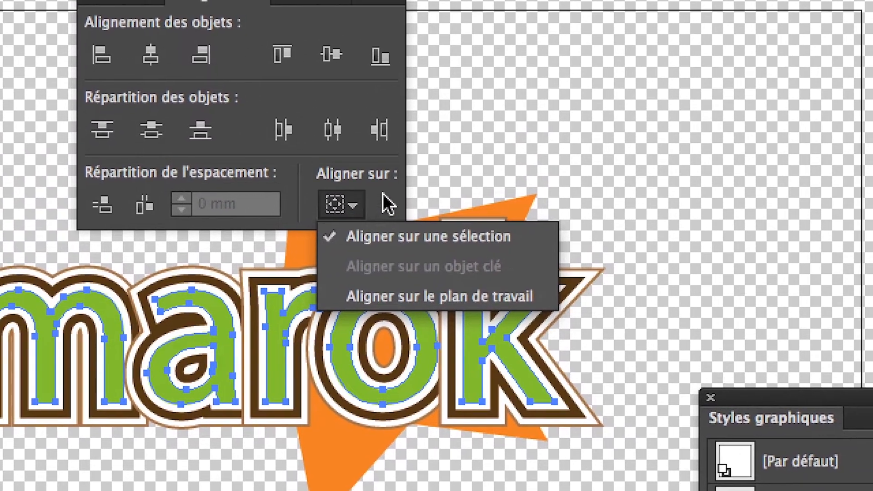
left_click(383, 195)
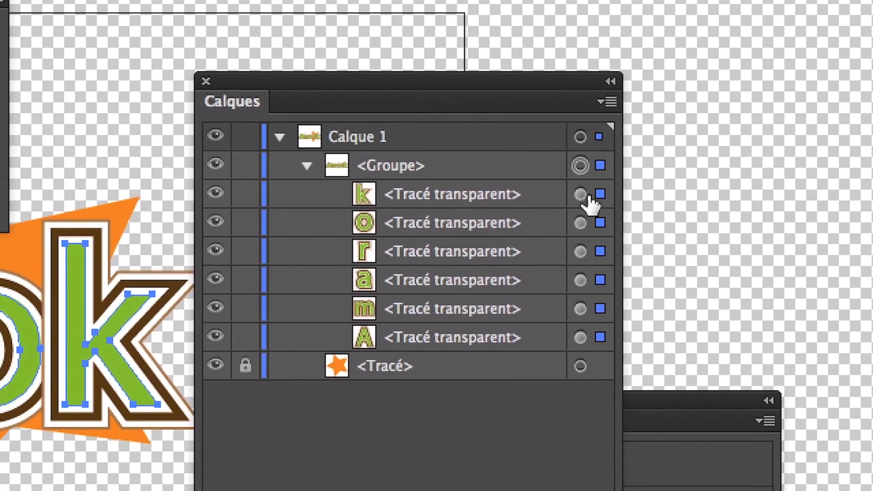
left_click(584, 191)
left_click(584, 218, "shift")
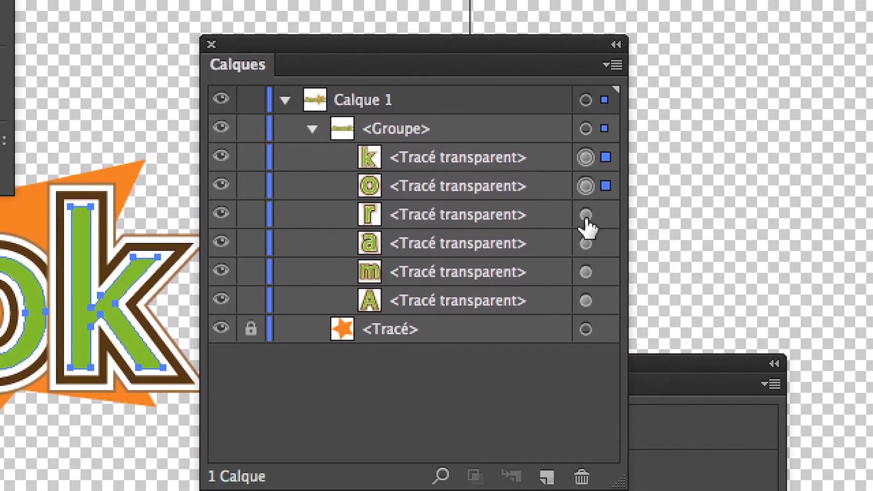
left_click(584, 247, "shift")
left_click(584, 276, "shift")
left_click(586, 236, "shift")
left_click(586, 263, "shift")
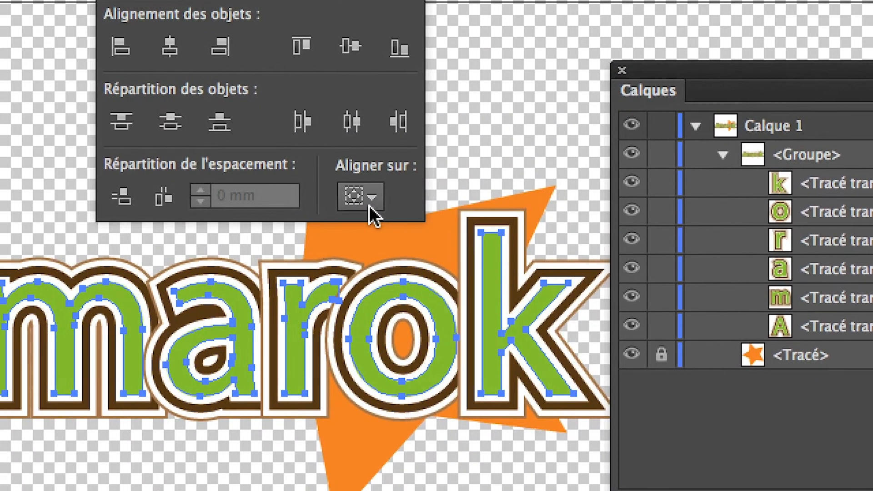
left_click(352, 225)
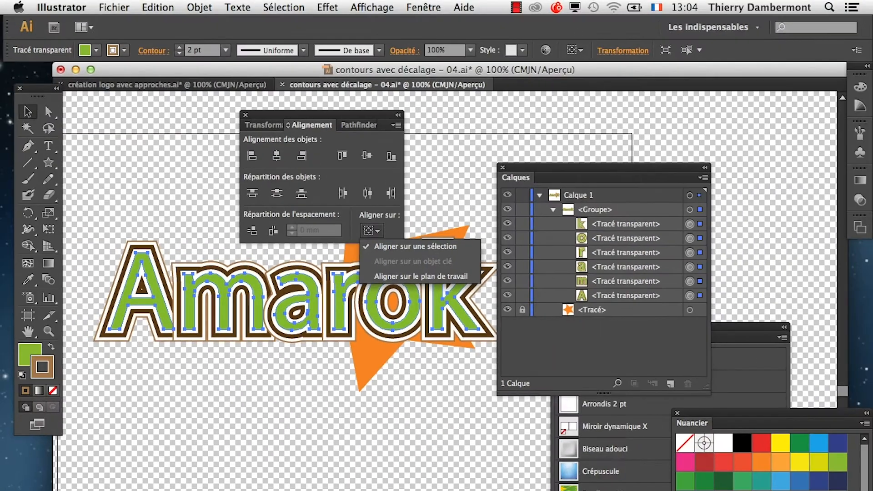
Reposition the Calques and Alignement panels so the Amarok lettering is unobstructed.
left_click(535, 167)
left_click_drag(535, 170, 577, 159)
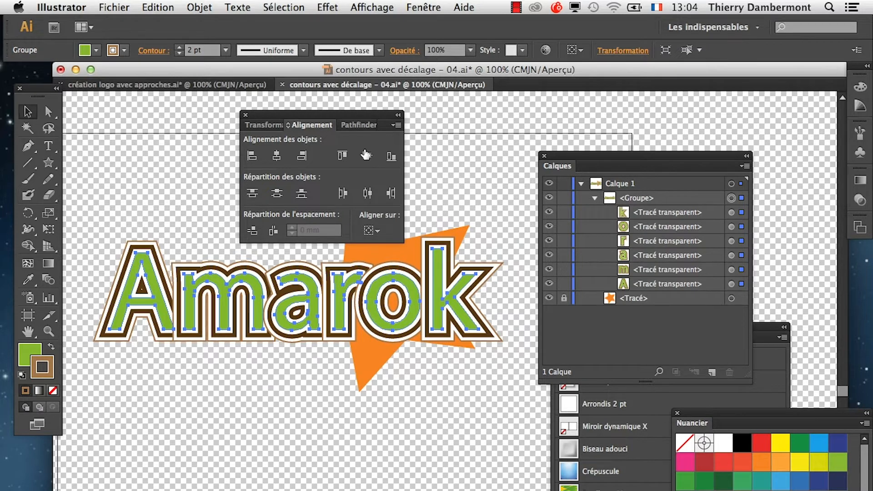
left_click_drag(344, 119, 263, 103)
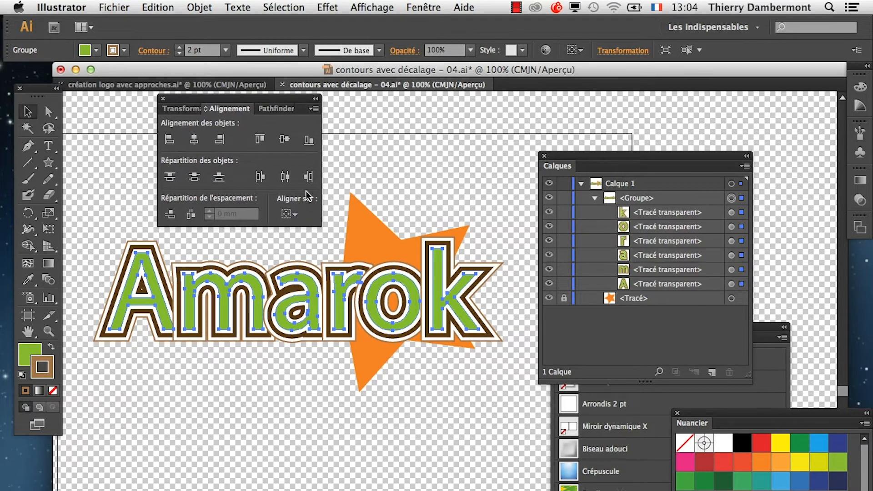
left_click(594, 199)
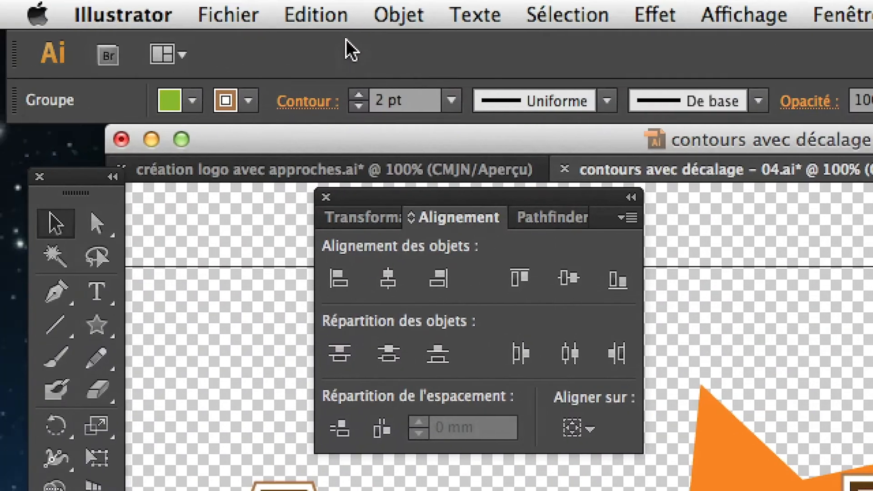
Ungroup the Amarok letters and set their alignment reference to a key object.
left_click(380, 14)
left_click(415, 141)
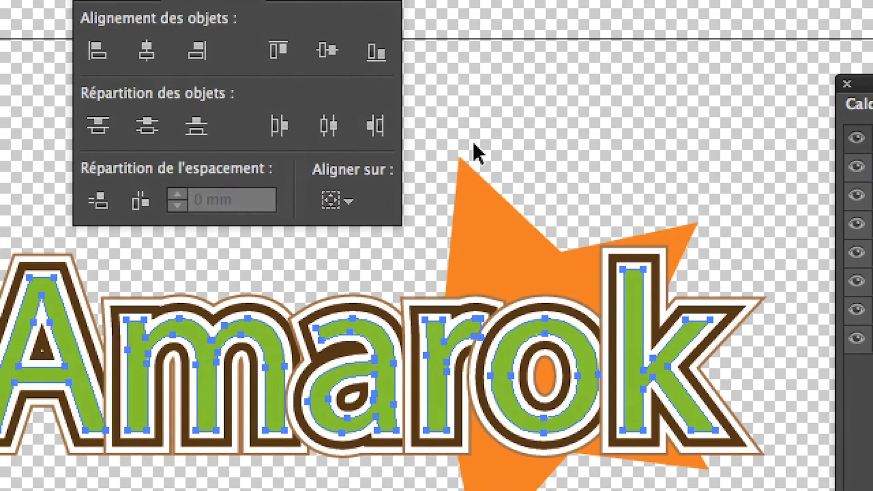
left_click(347, 200)
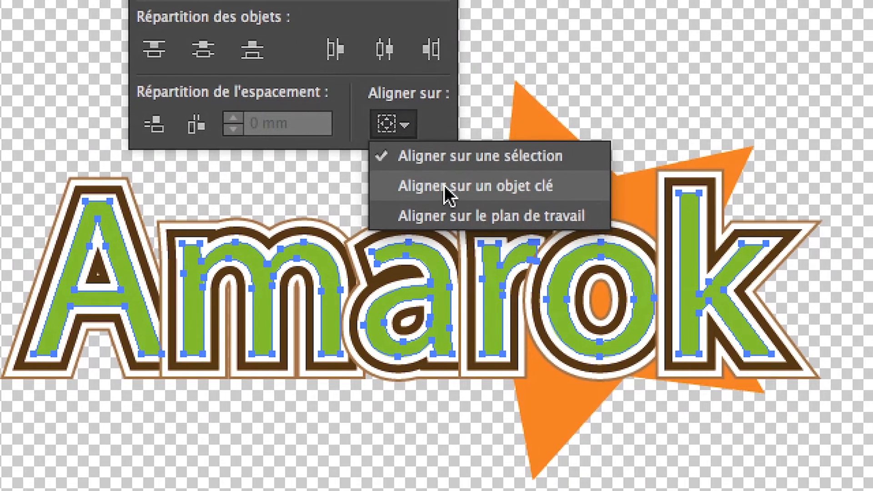
left_click(523, 186)
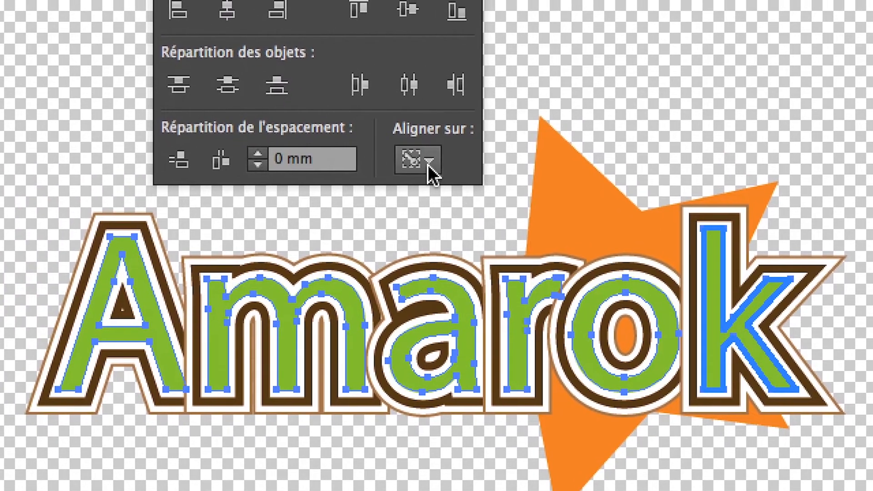
Make the lowercase letter a the key object and check that Aligner sur un objet clé is active.
left_click(359, 127)
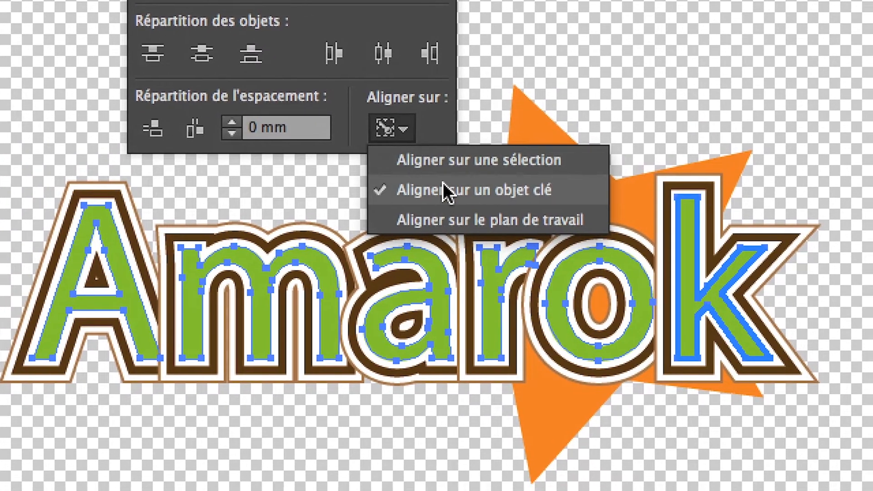
left_click(443, 190)
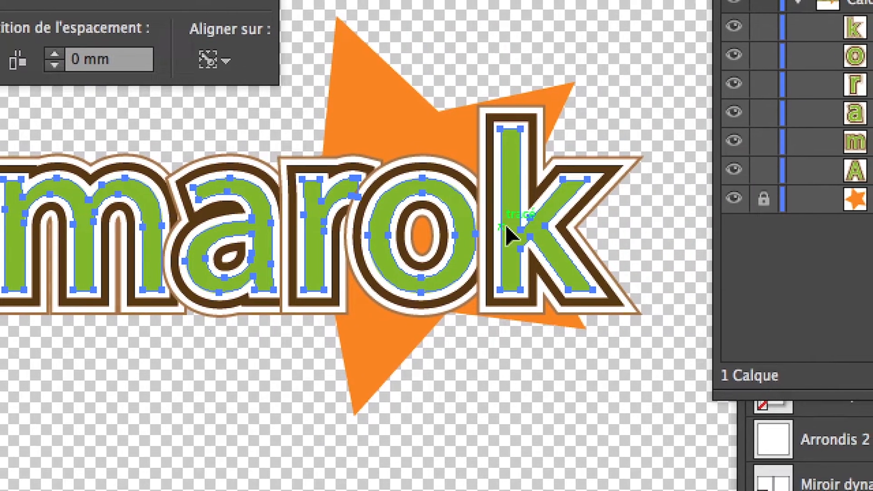
left_click(502, 230)
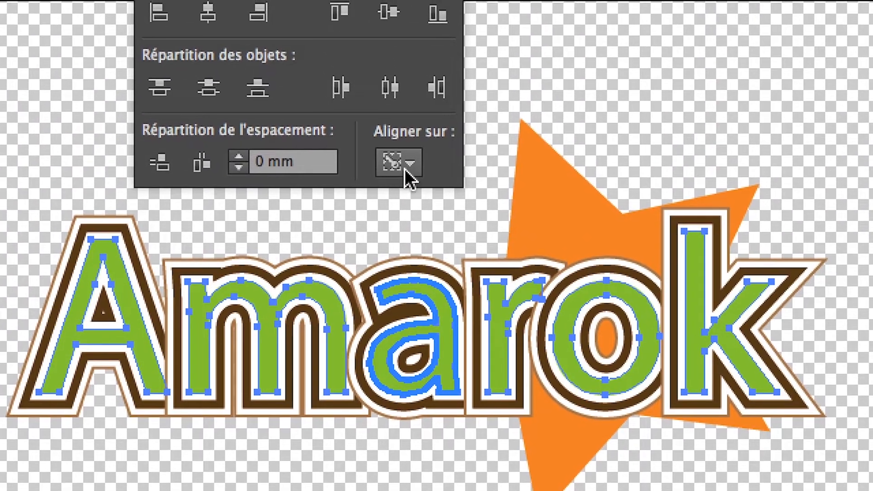
left_click(404, 61)
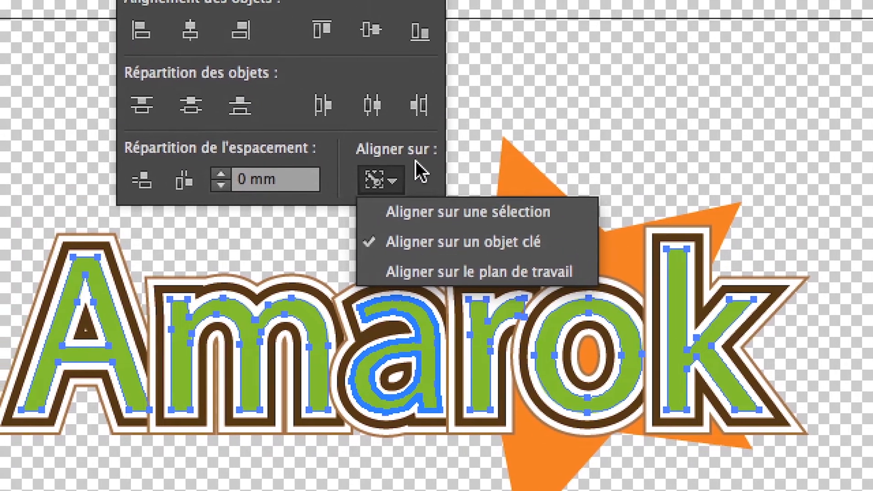
left_click(389, 123)
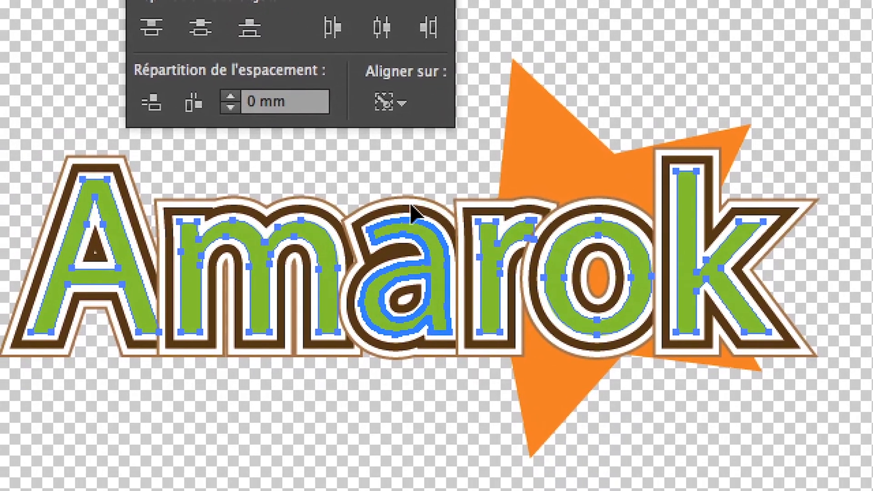
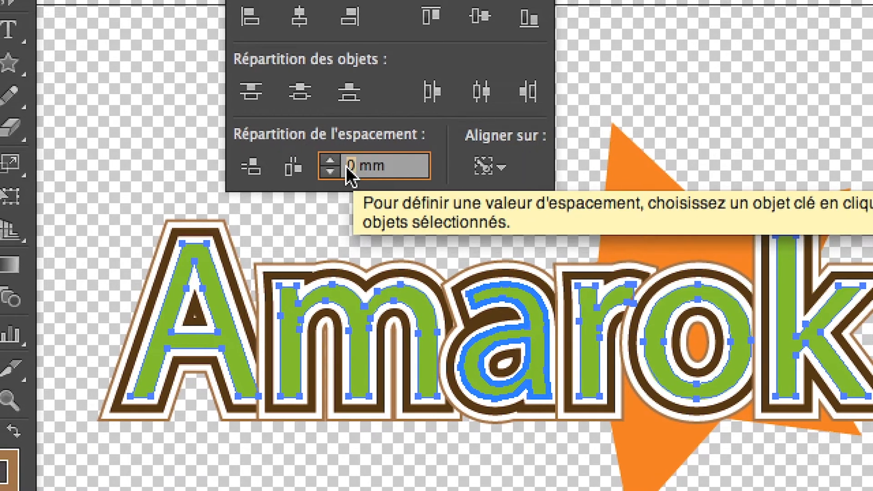
Distribute the letters horizontally around the key letter a with 10 mm spacing, and again with 40 mm.
left_click(350, 166)
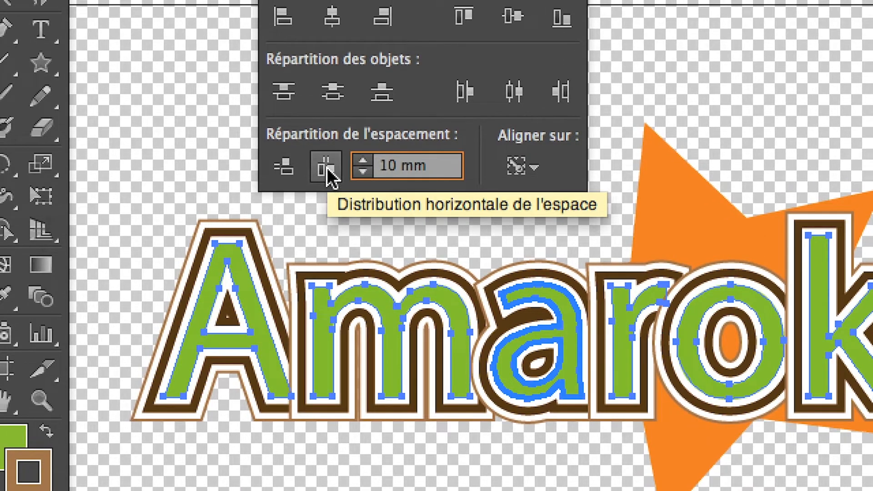
left_click(326, 167)
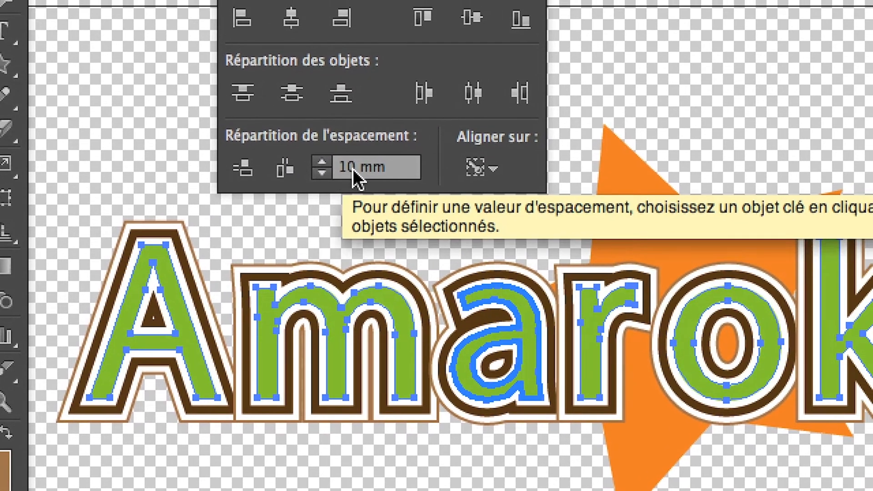
left_click(374, 166)
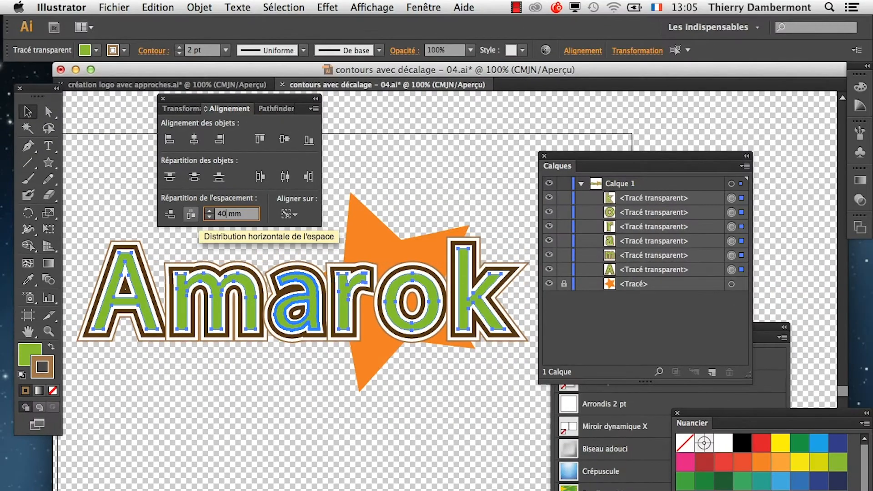
key("Return")
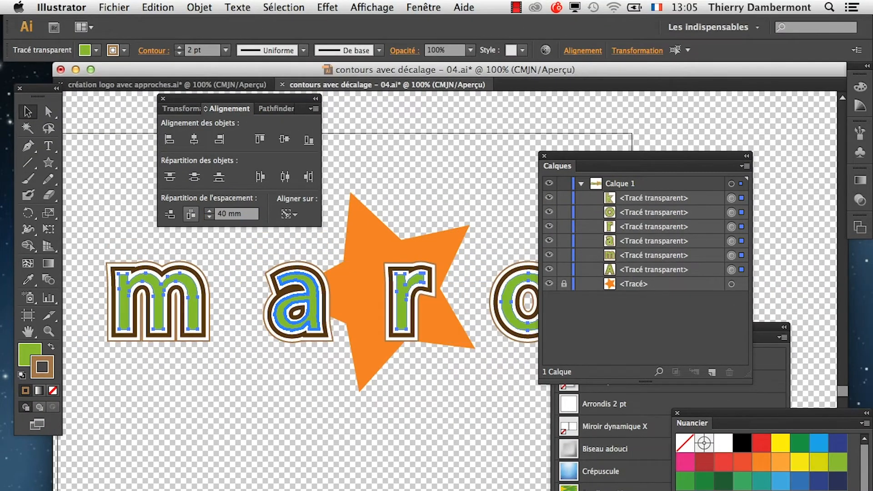
Clear the Calques panel off the lettering and distribute the letters horizontally with 15 mm spacing.
left_click_drag(645, 156, 415, 469)
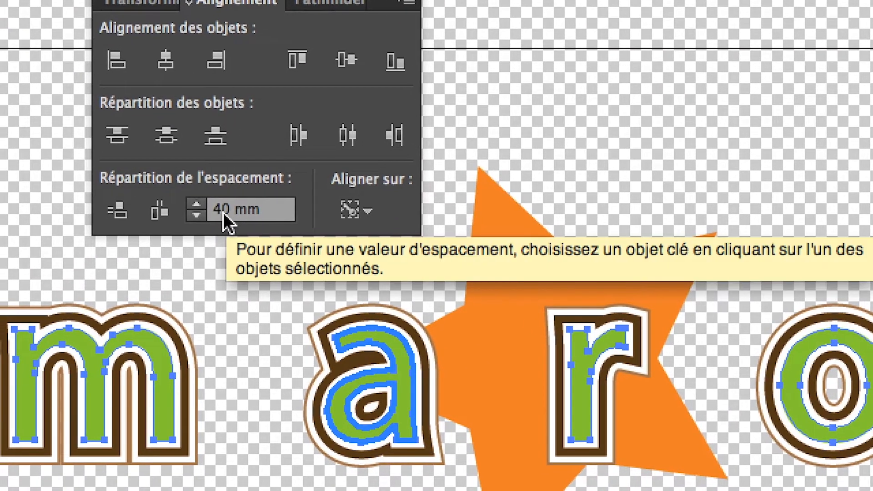
left_click_drag(218, 225, 200, 227)
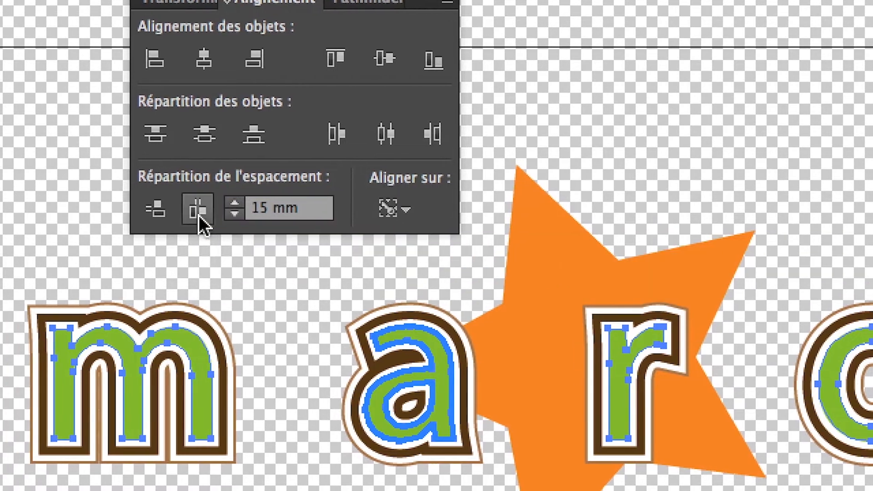
left_click(165, 214)
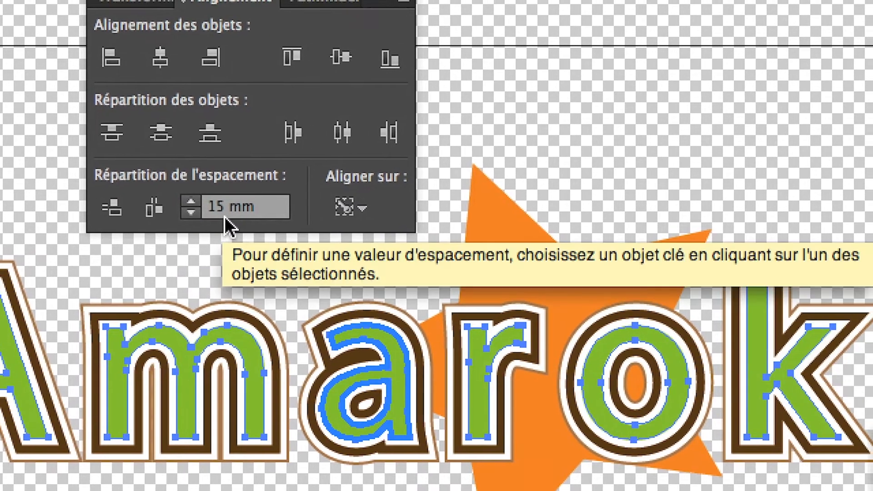
Set the spacing to 0 mm and distribute the letters horizontally around the key letter a.
double_click(245, 208)
type("0")
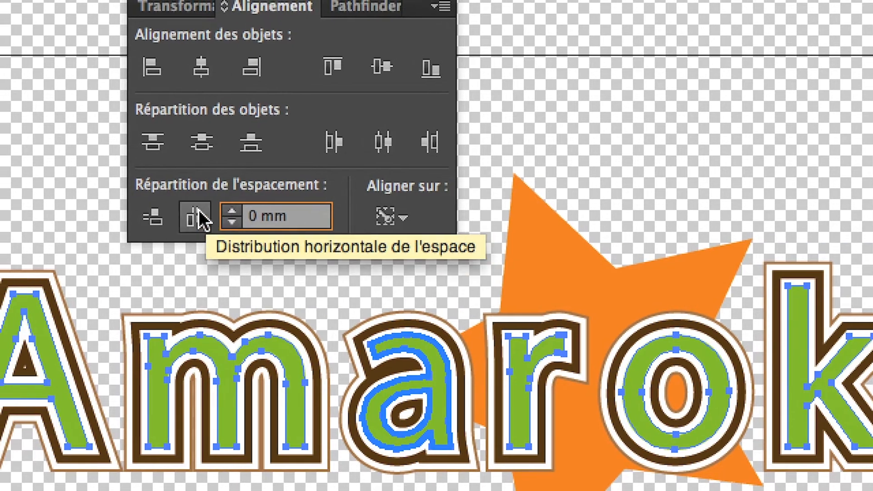
left_click(164, 211)
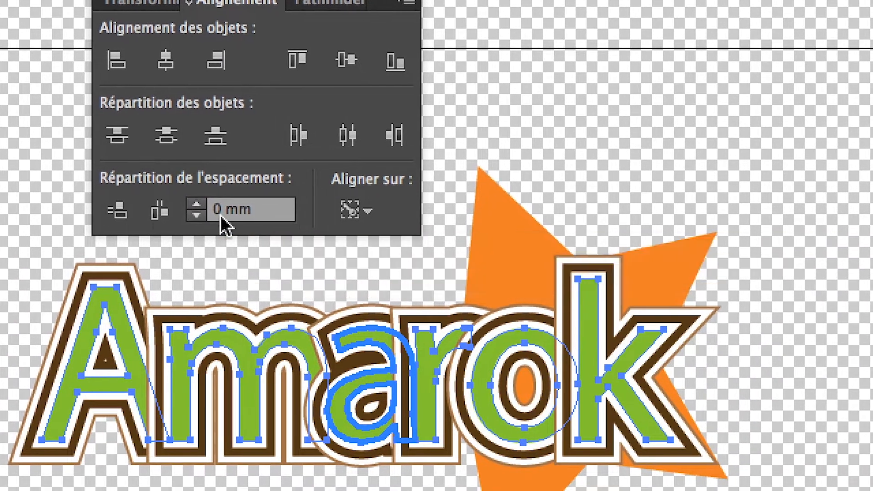
Distribute the letters horizontally around the key letter a with 5 mm spacing, and again with 10 mm.
left_click_drag(242, 217, 213, 217)
type("5")
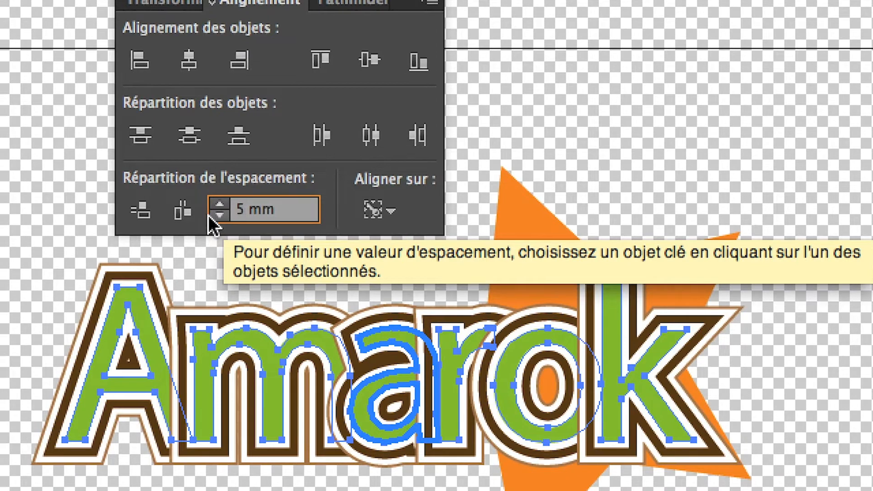
left_click(186, 212)
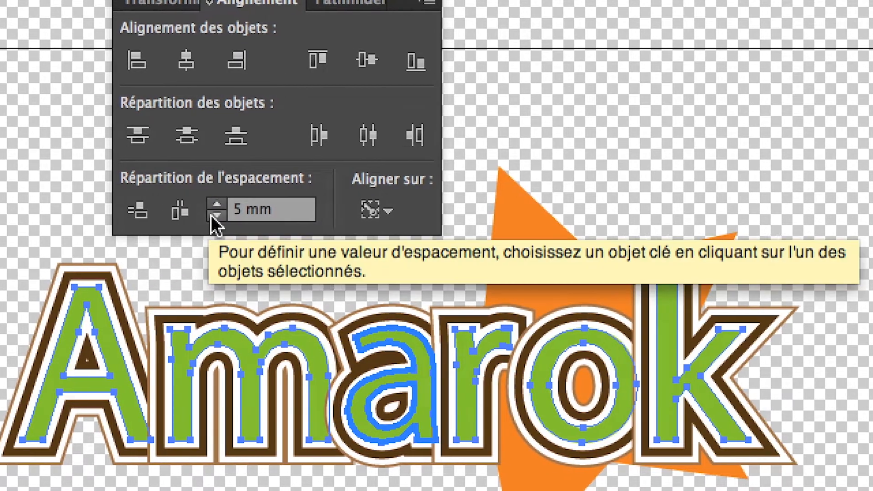
double_click(225, 211)
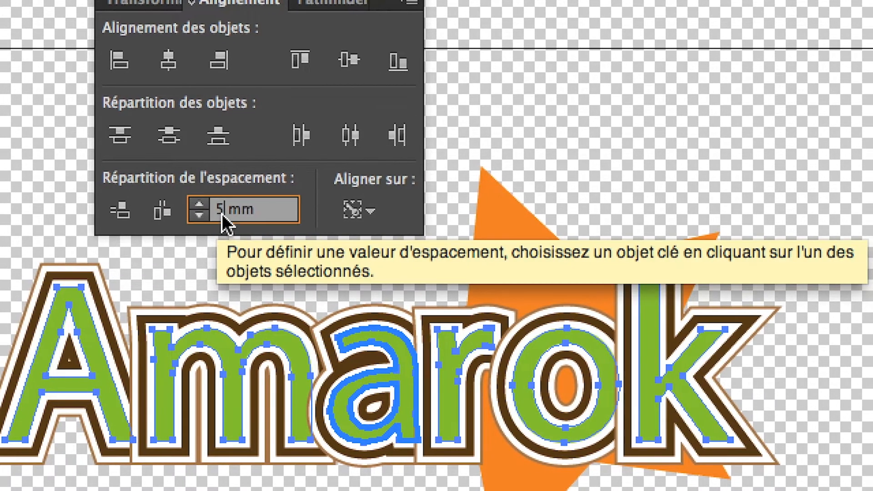
type("10")
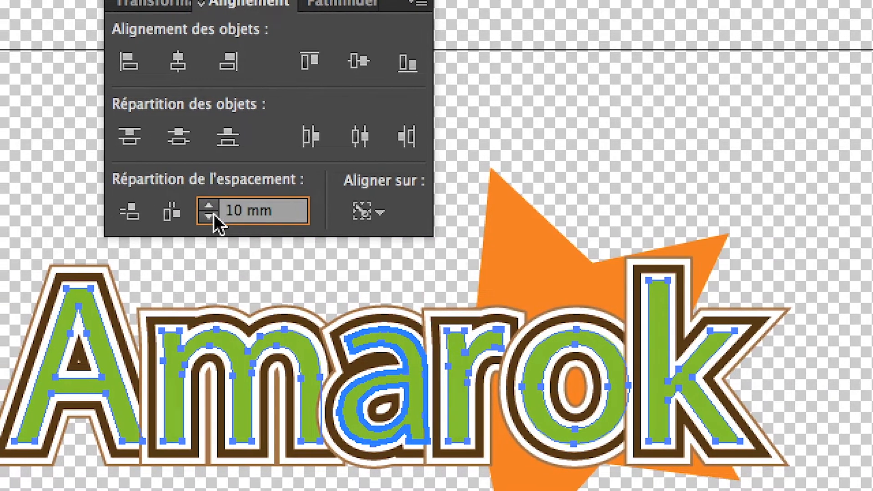
left_click(169, 211)
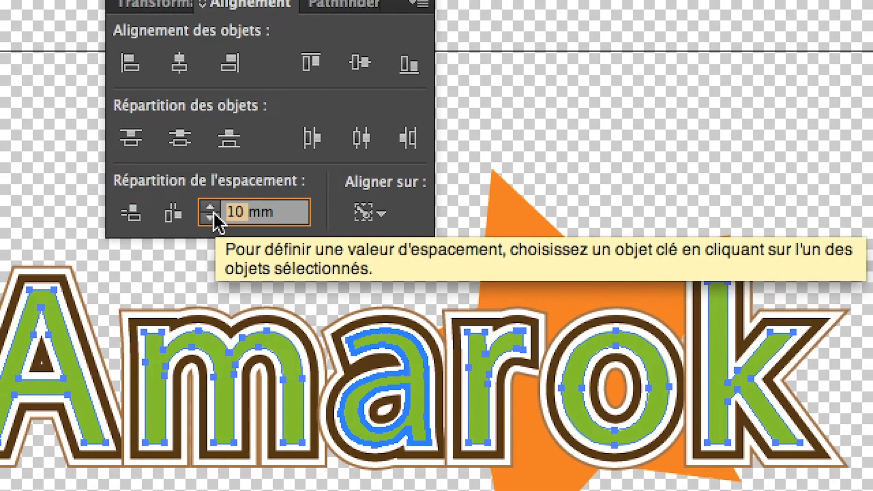
Distribute the letters horizontally around the key letter a with 8 mm spacing, and deselect them.
double_click(191, 216)
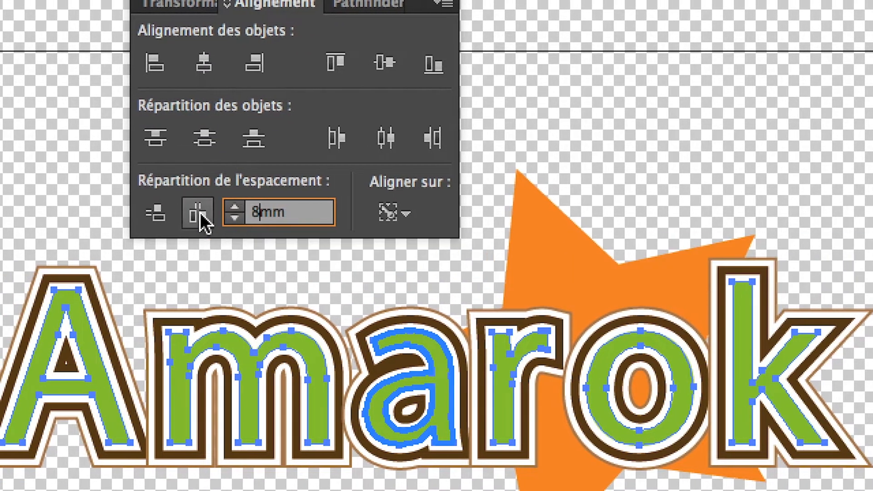
left_click(180, 212)
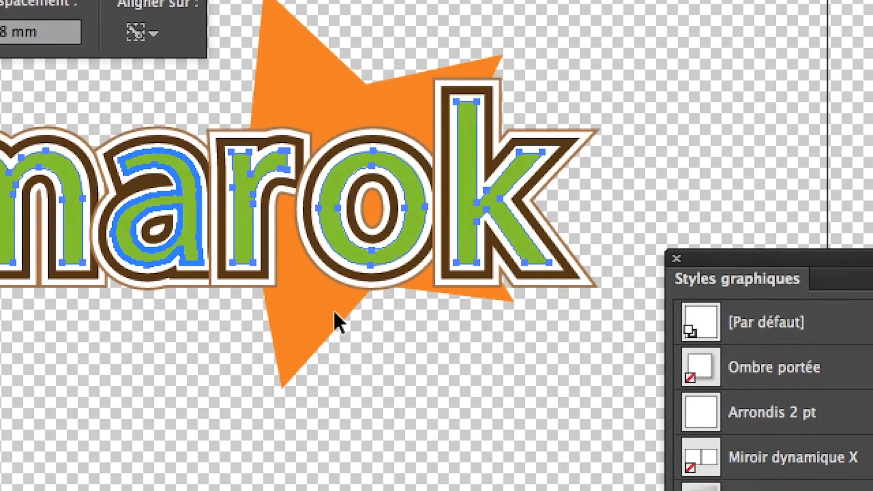
left_click(205, 355)
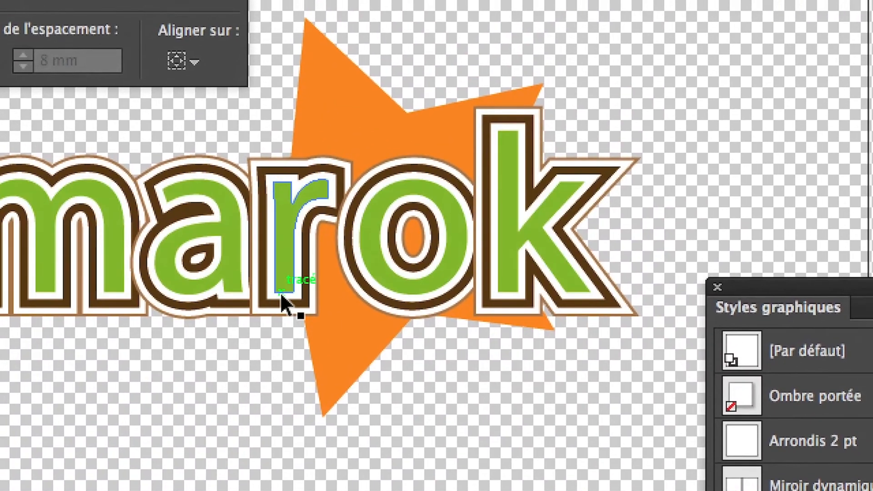
Select the letter r and nudge it back and forth horizontally to fine-tune its gaps to the neighbouring a and o.
left_click(280, 295)
left_click_drag(282, 293, 286, 293)
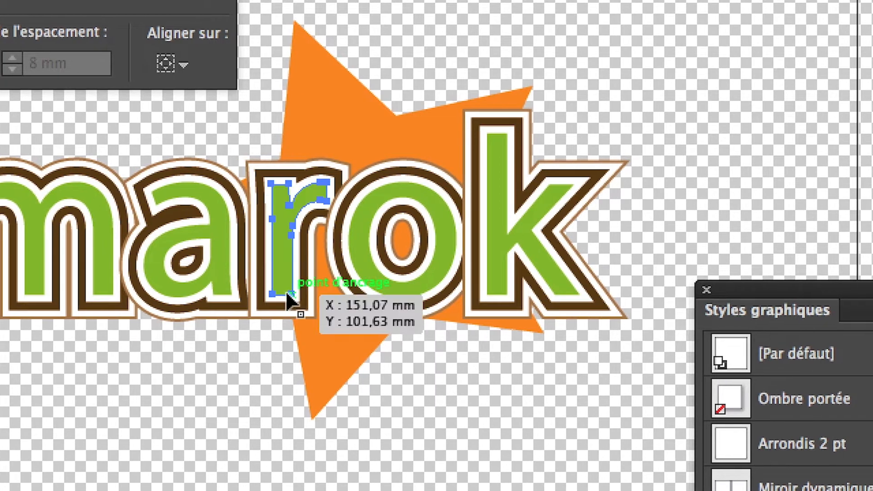
key("Right")
key("Right")
key("Right")
key("Left")
key("Left")
key("Left")
key("Left")
key("Left")
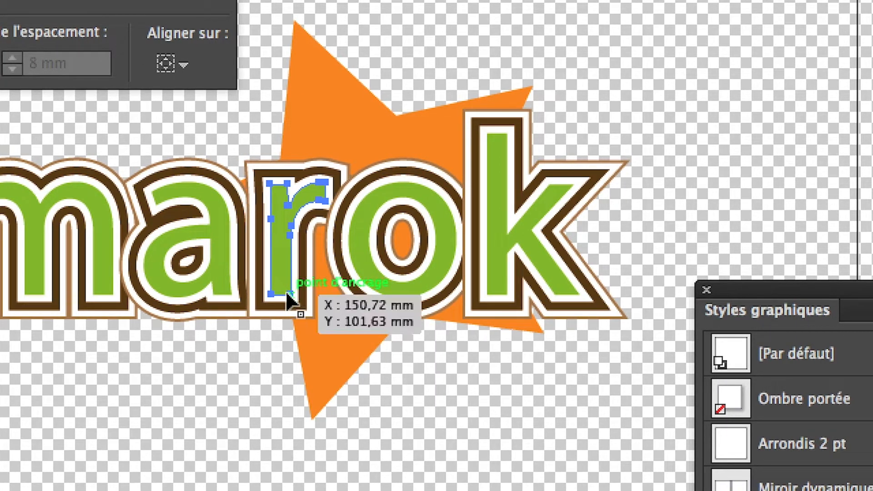
key("Right")
key("Right")
key("Right")
key("Right")
key("Right")
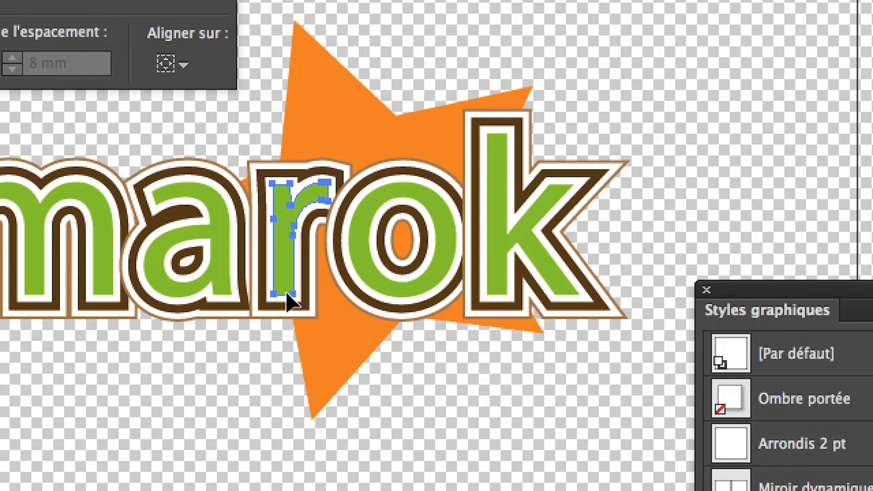
key("Right")
key("Right")
key("Right")
key("Left")
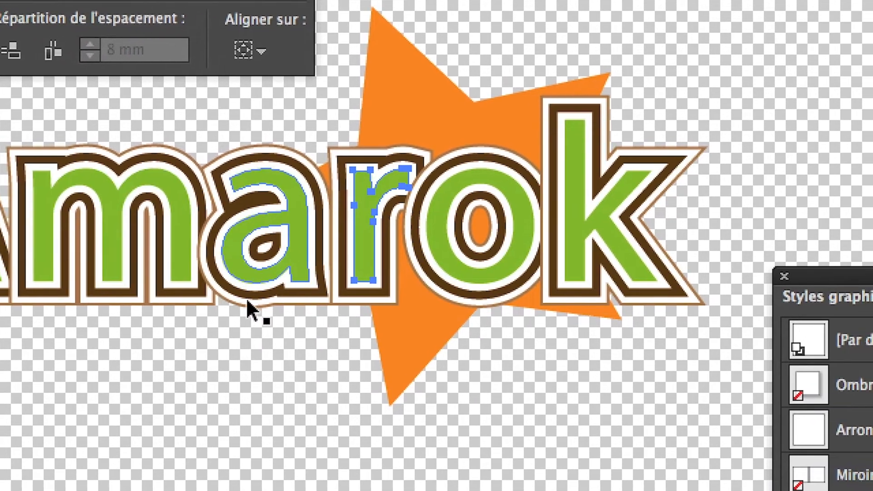
Nudge the lowercase letter a three increments to the right.
left_click(248, 302)
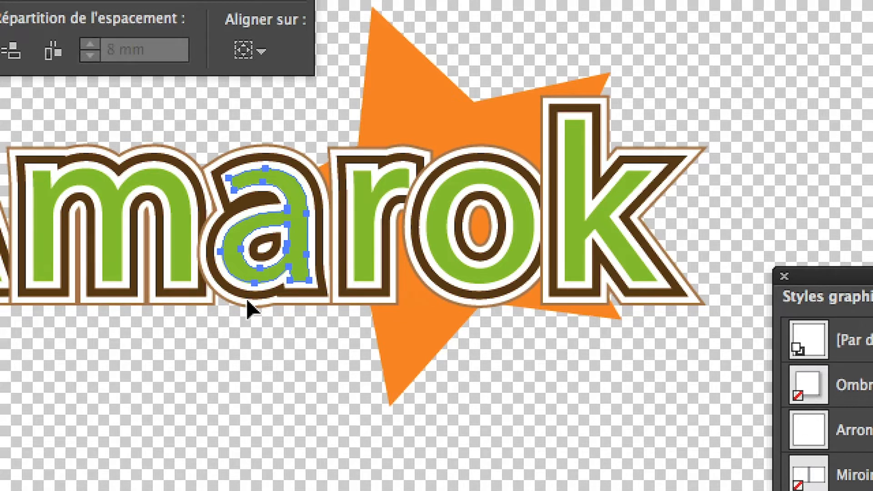
key("Right")
key("Right")
key("Right")
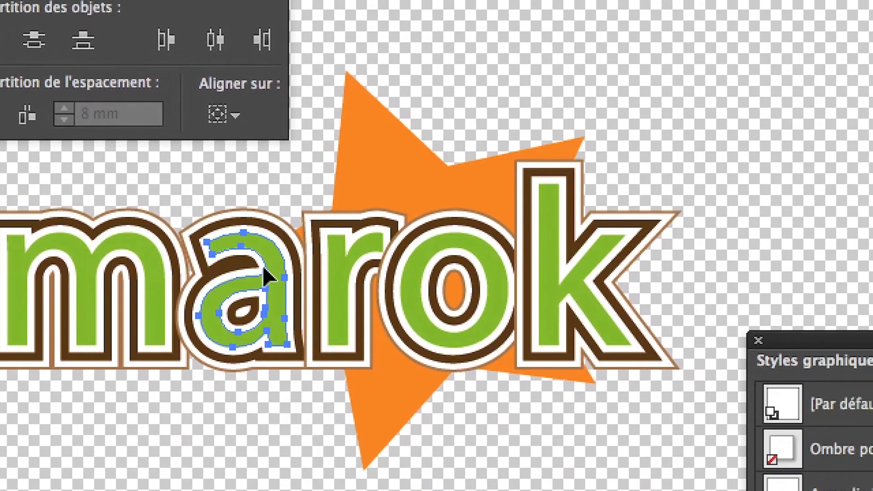
Nudge the letter k two increments to the left and deselect it.
left_click(545, 337)
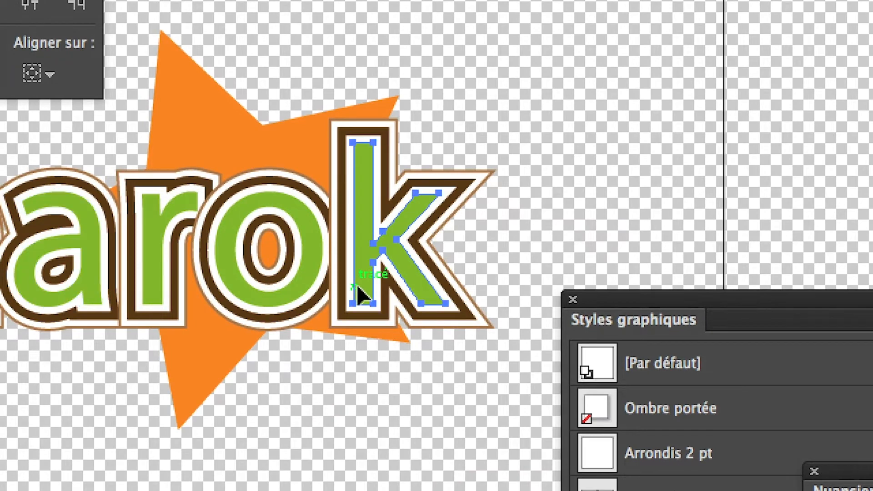
key("Left")
key("Left")
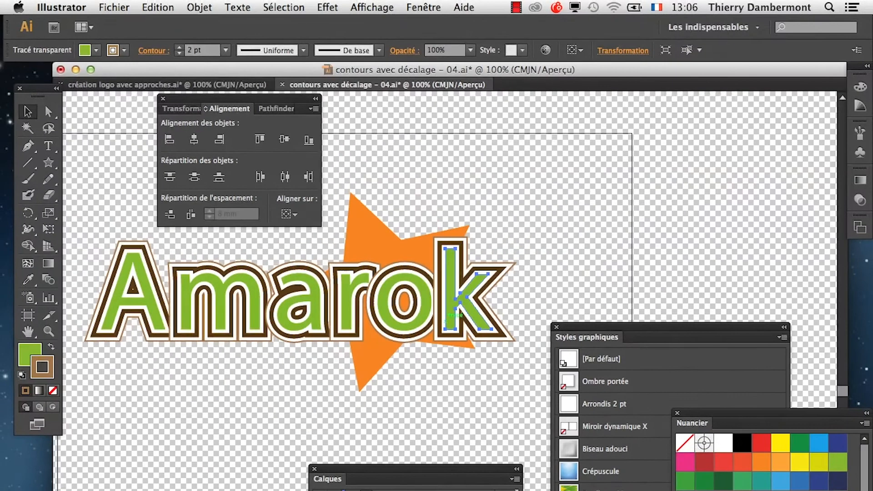
left_click(378, 470)
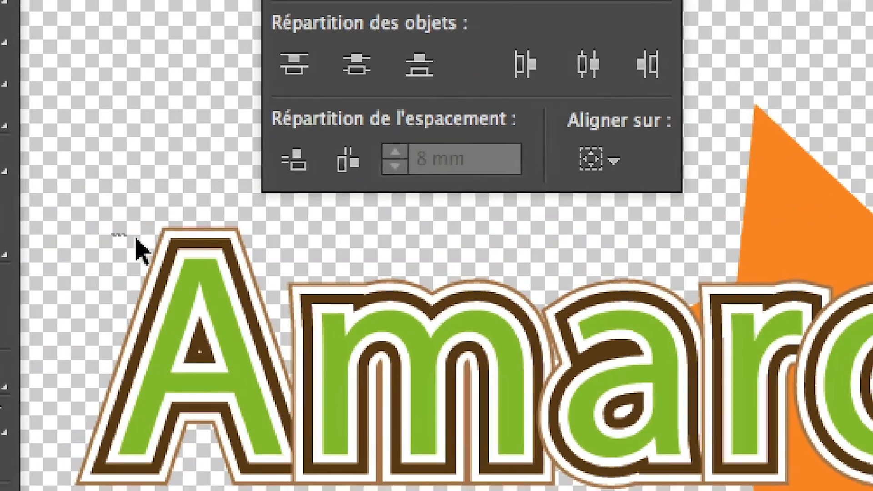
Select all the letters, make the lowercase a the key object, distribute them horizontally with 8 mm spacing, and deselect them.
left_click_drag(137, 240, 430, 292)
left_click(177, 169)
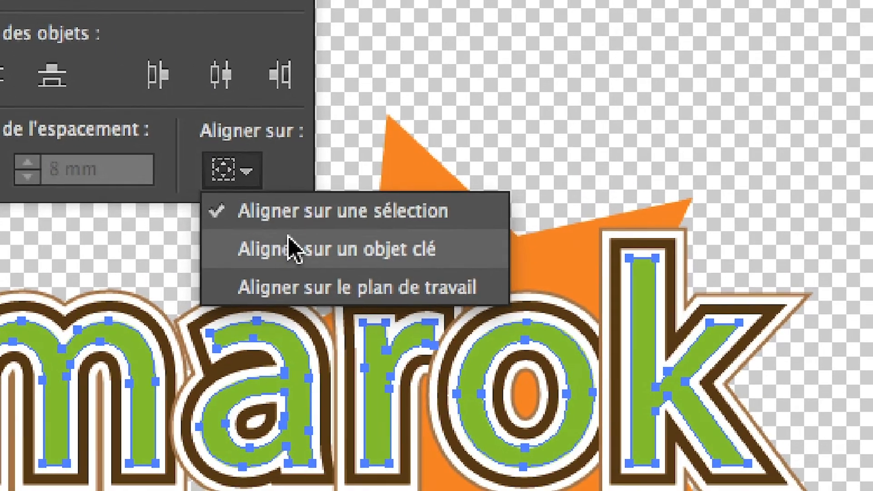
left_click(288, 247)
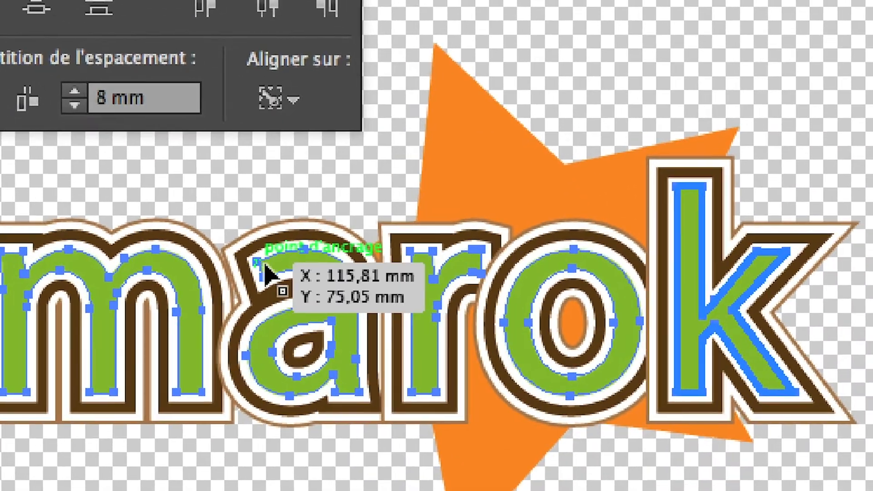
left_click(306, 285)
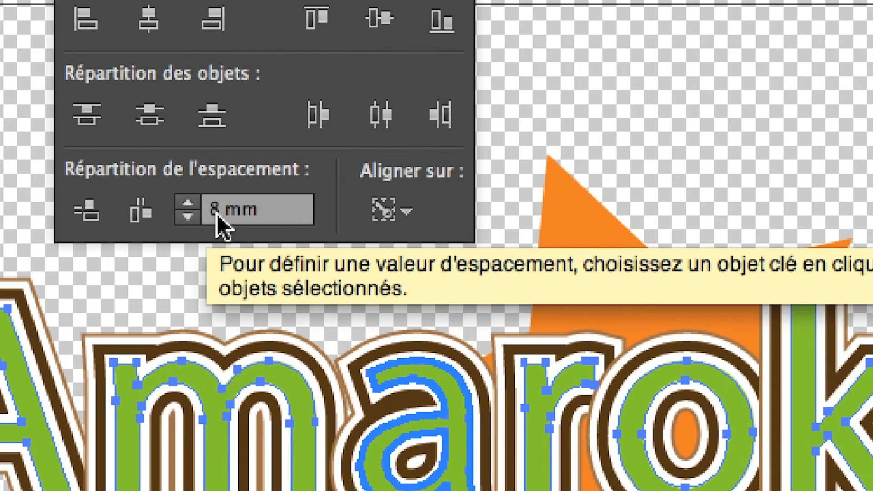
double_click(99, 106)
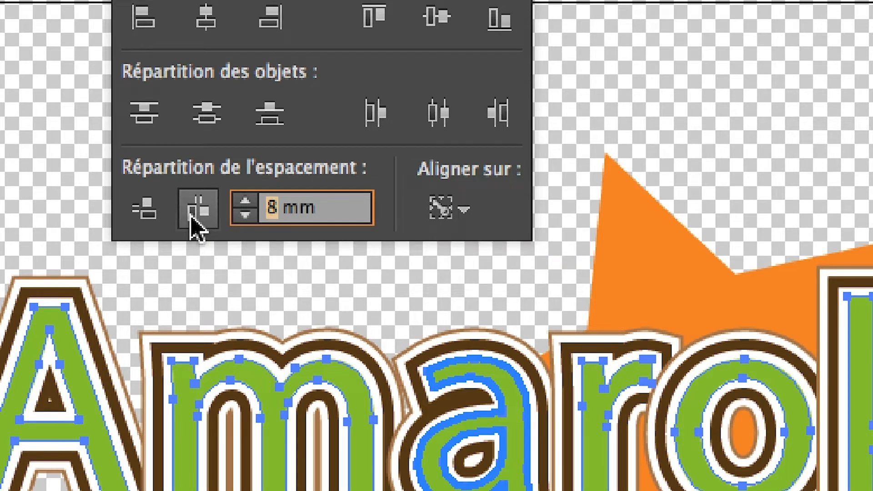
left_click(192, 218)
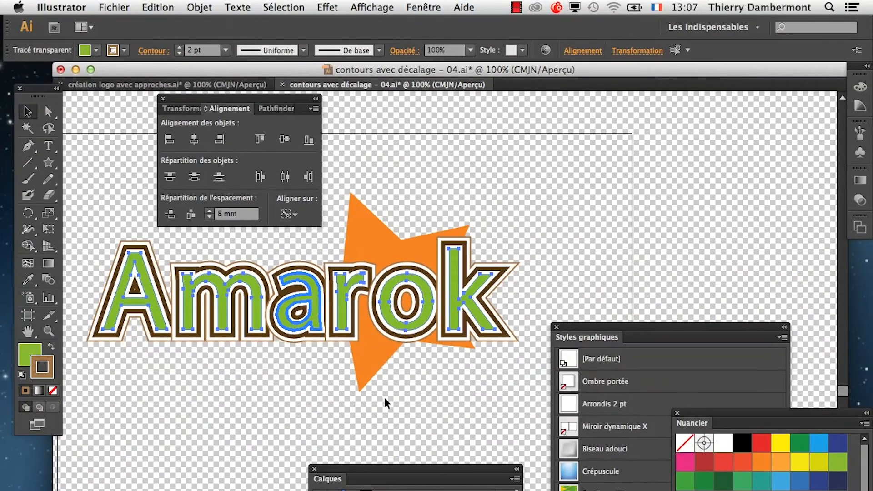
left_click(385, 398)
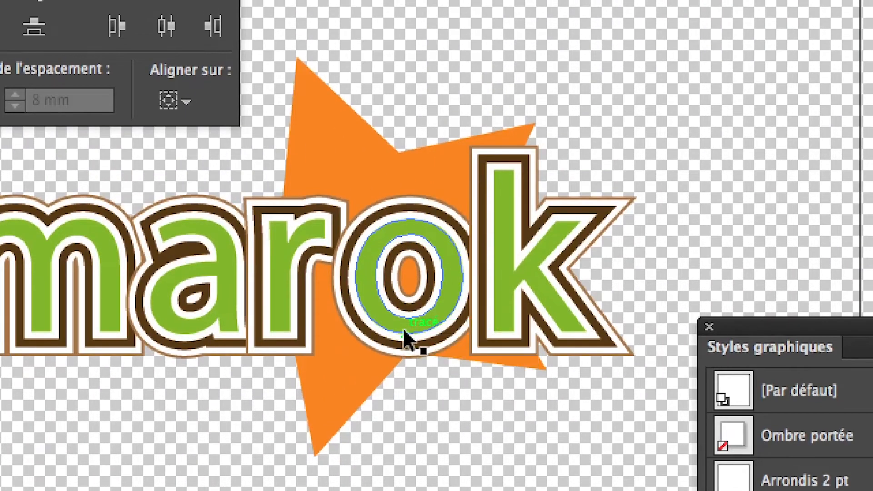
Move the letter o closer to the r, nudge it four increments back to the right, and deselect it.
left_click(405, 335)
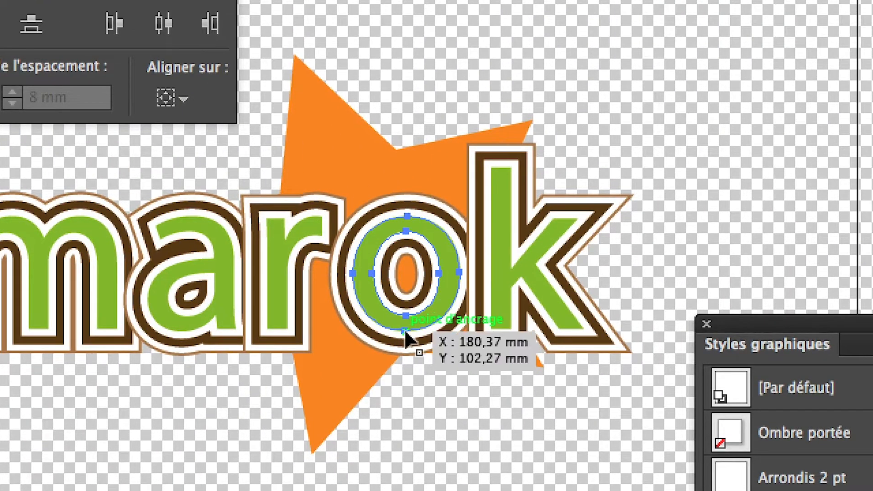
left_click_drag(404, 333, 387, 334)
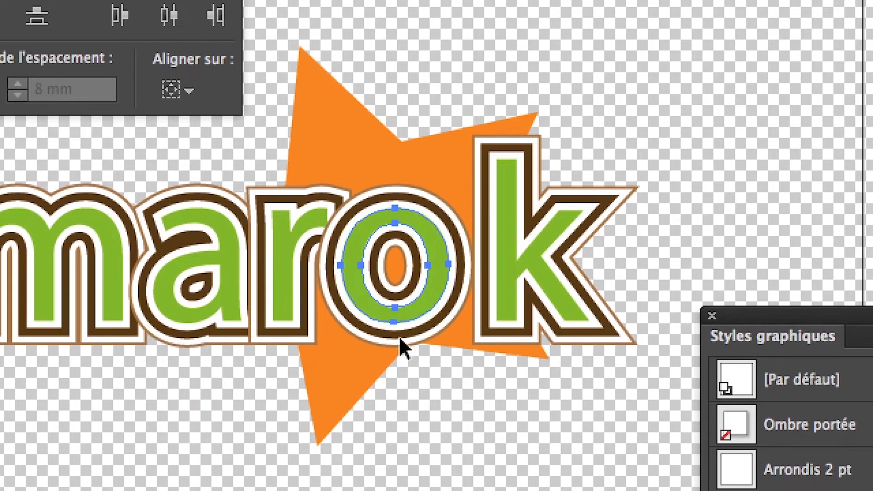
key("Right")
key("Right")
key("Right")
key("Right")
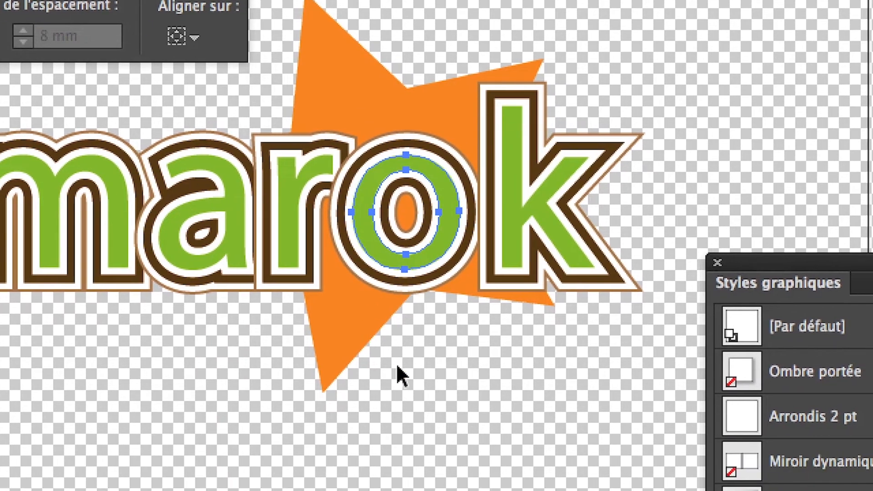
left_click(393, 427)
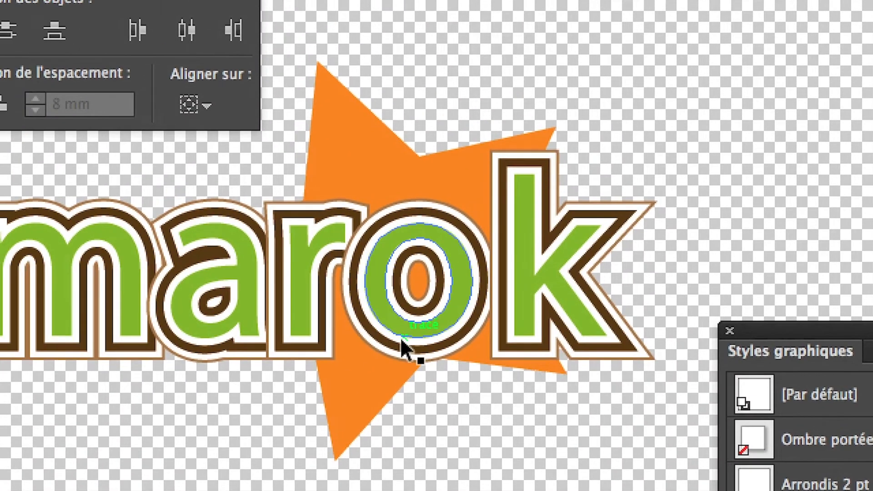
Reselect the letter o and nudge it three increments left and one increment right.
left_click(364, 310)
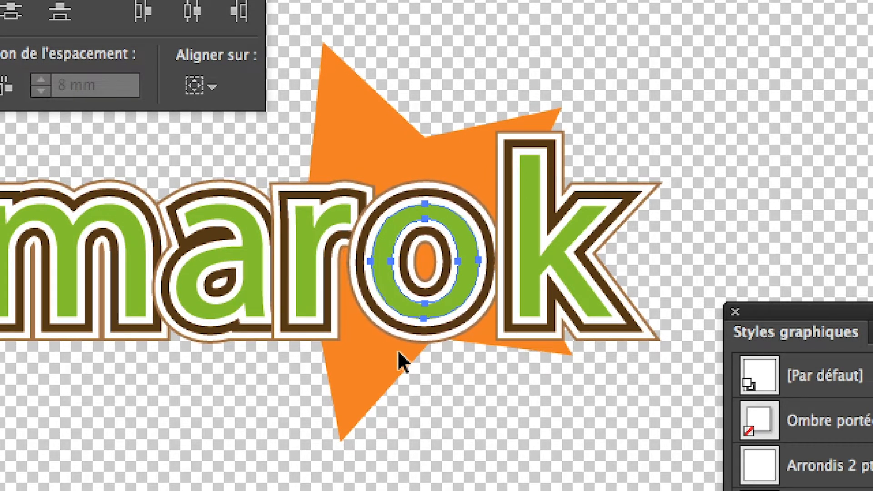
key("Left")
key("Left")
key("Left")
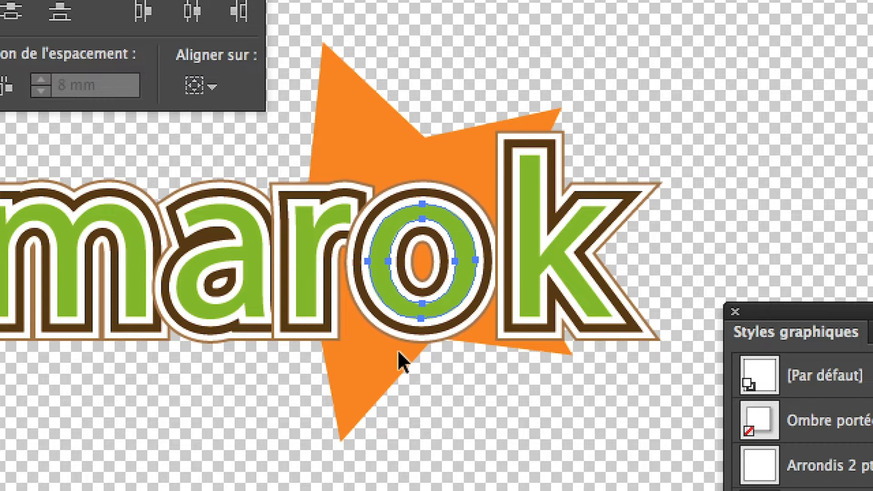
key("Right")
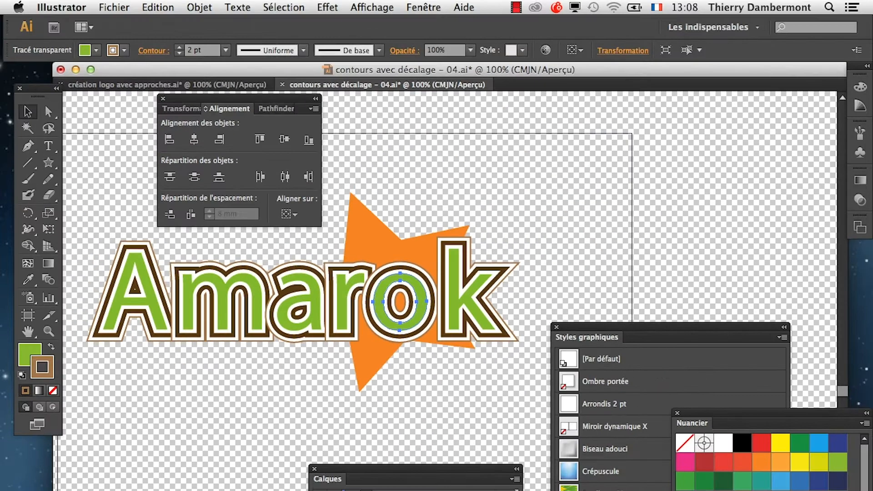
Open the Unités preferences, switch to Général, and look through the preference categories as far as Aspect du noir.
left_click(32, 7)
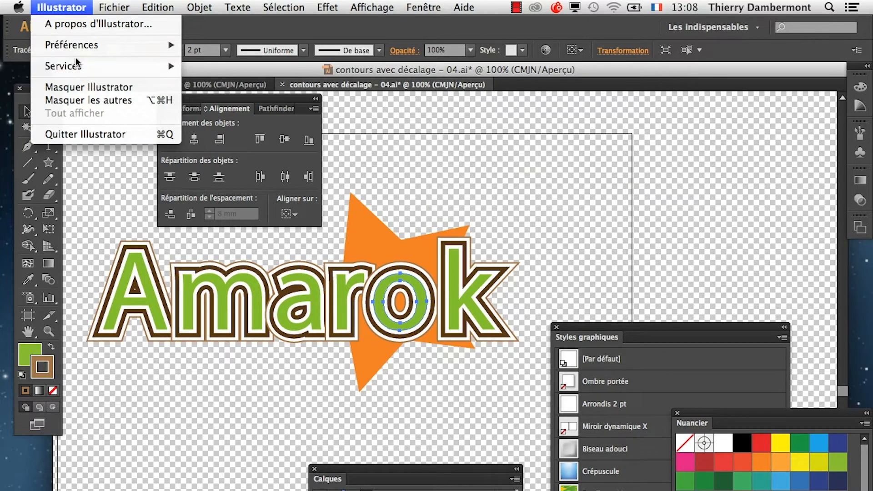
mouse_move(76, 47)
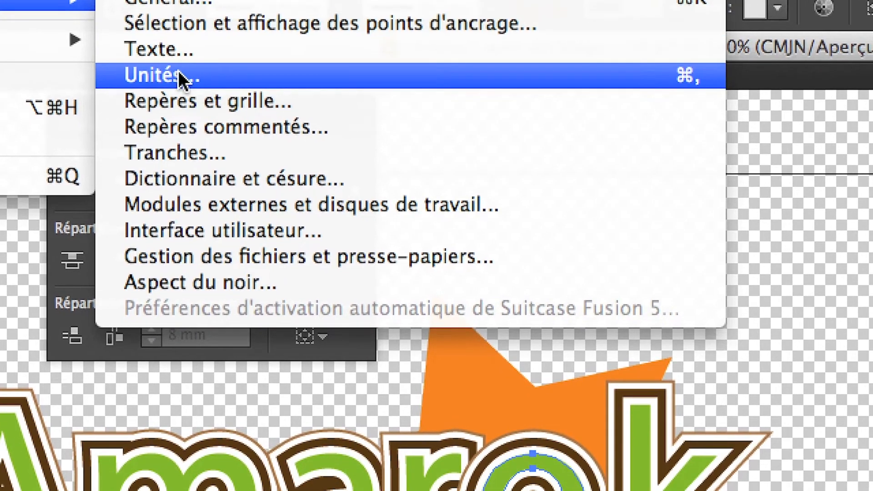
left_click(178, 87)
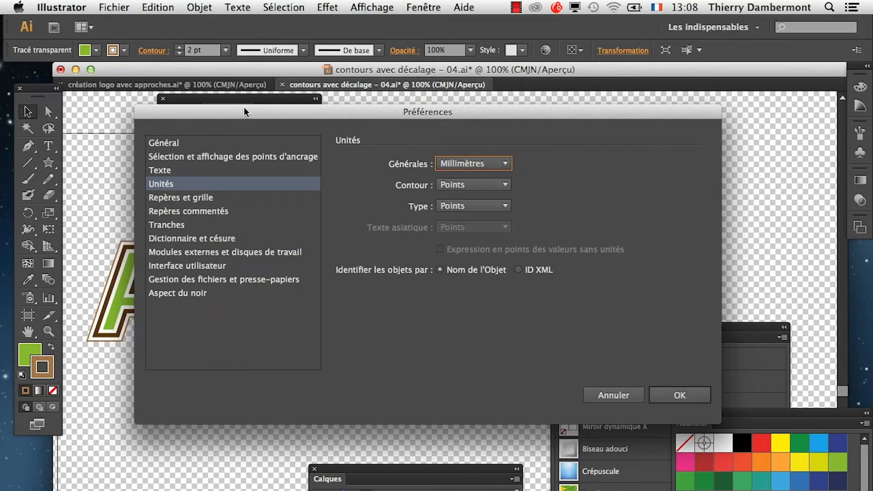
left_click(149, 196)
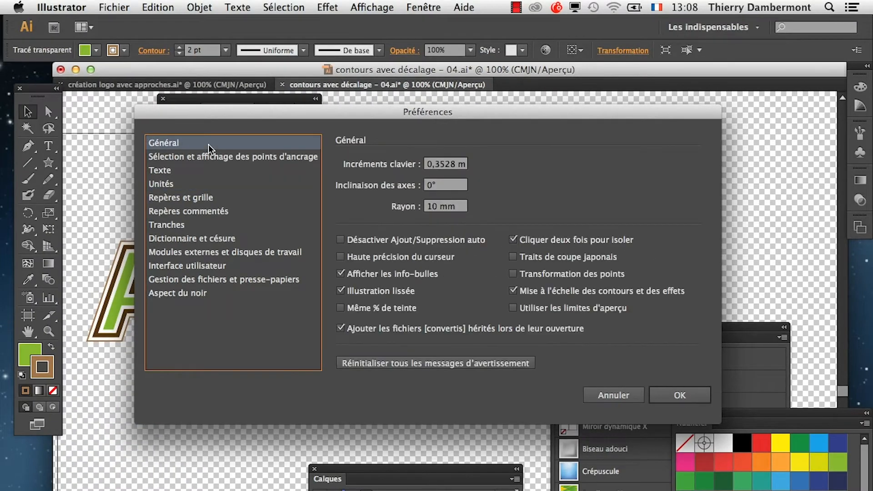
key("Down")
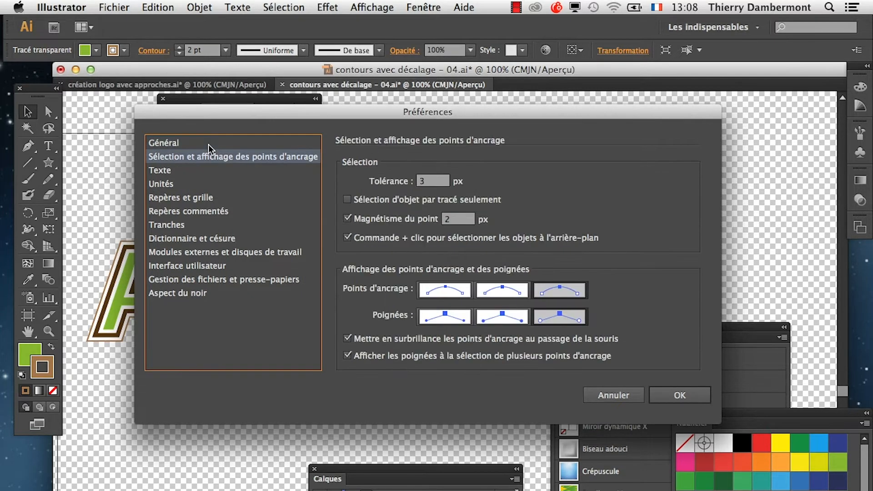
key("Down")
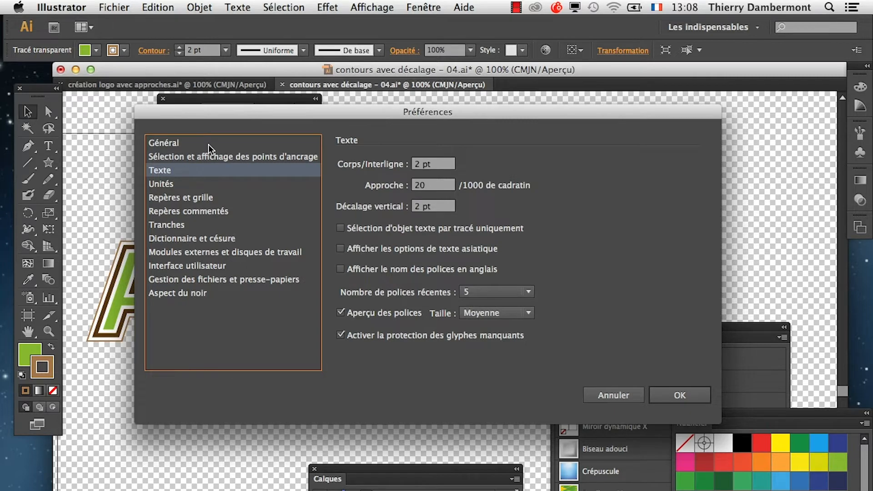
key("Down")
key("Down")
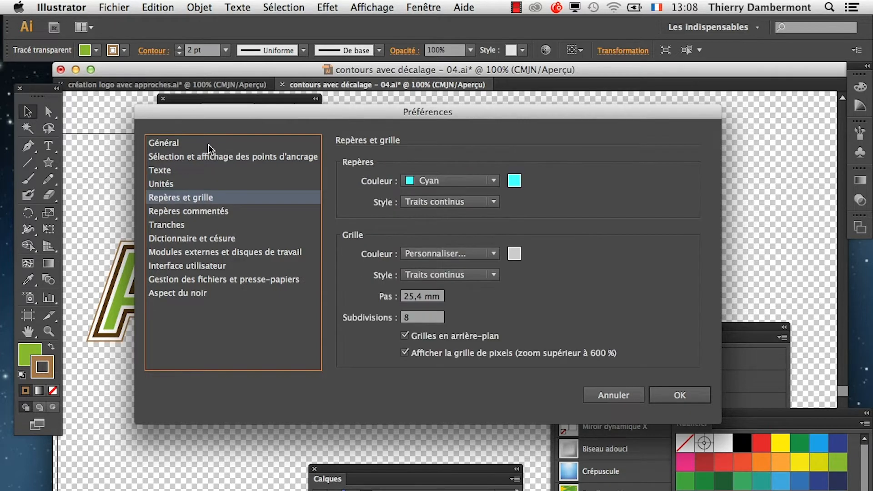
key("Down")
key("Up")
key("Up")
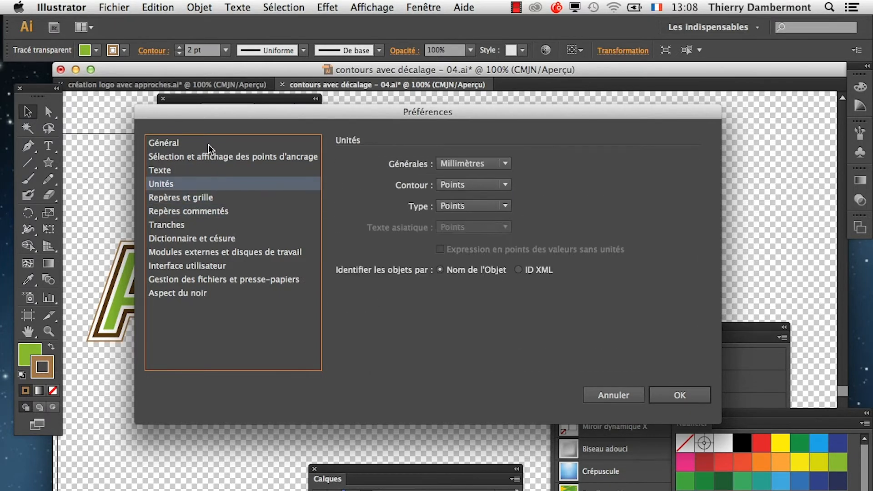
key("Down")
key("Down")
key("Down")
key("Down")
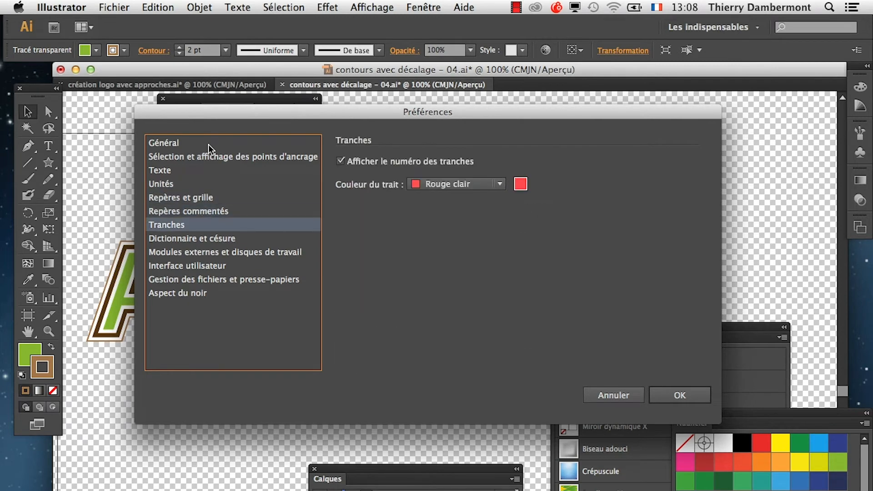
key("Down")
key("Down")
key("Down")
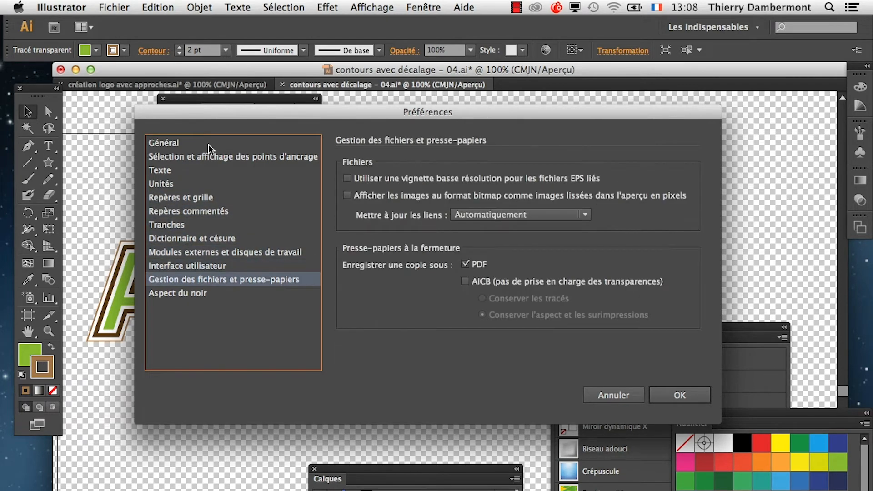
key("Down")
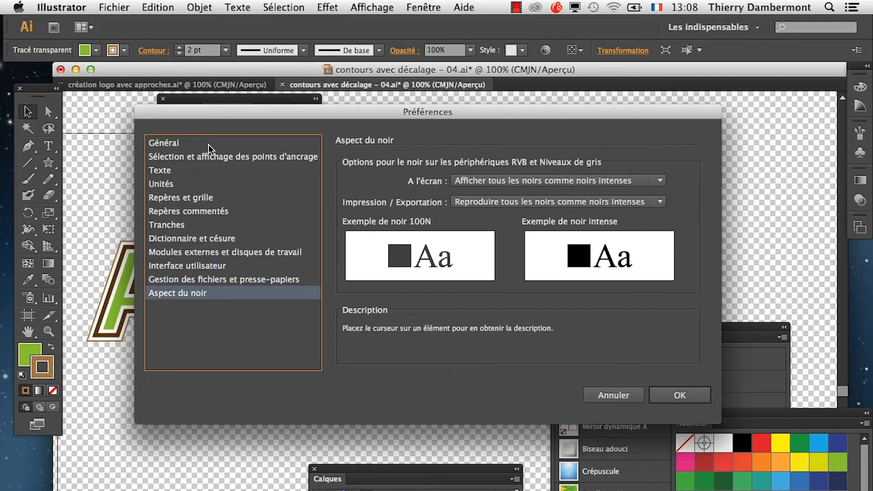
Go back up through the preference categories to Général, pausing on Texte and the anchor point selection and display settings.
key("Up")
key("Up")
key("Up")
key("Up")
key("Up")
key("Up")
key("Up")
key("Up")
key("Up")
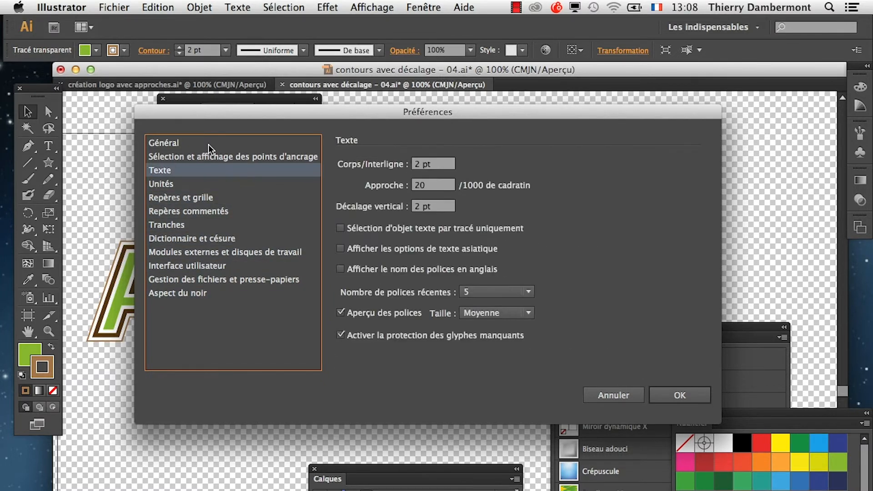
key("Up")
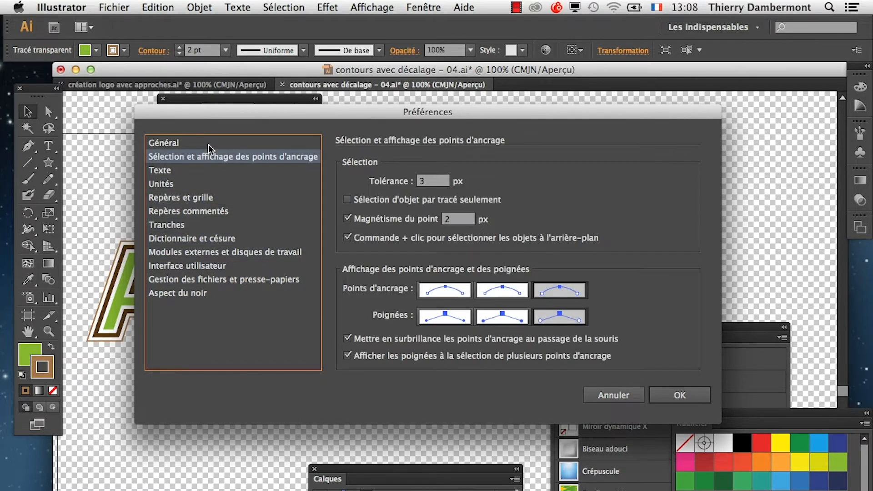
key("Up")
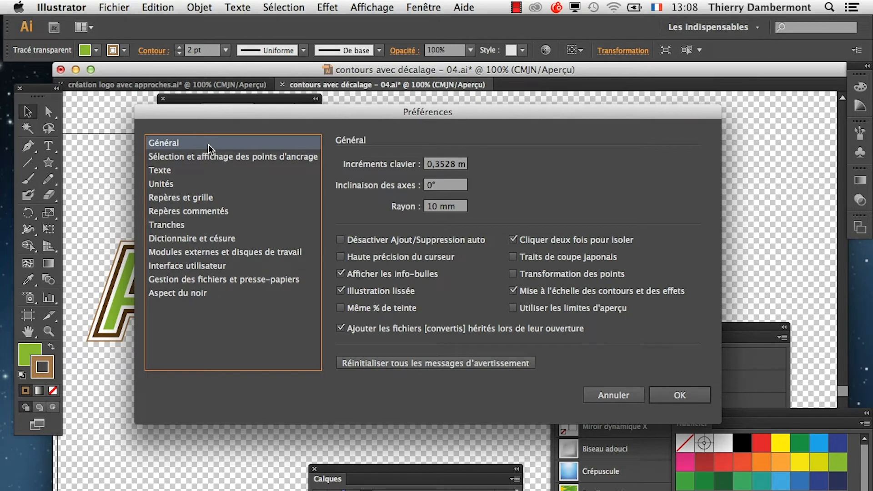
Examine the preference categories one by one, from anchor point selection and display through guides, slices and user interface to Aspect du noir.
key("Down")
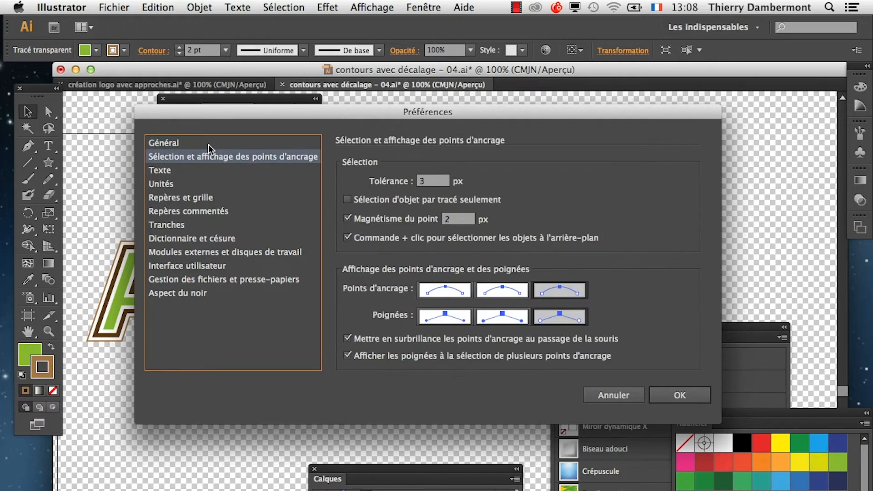
key("Down")
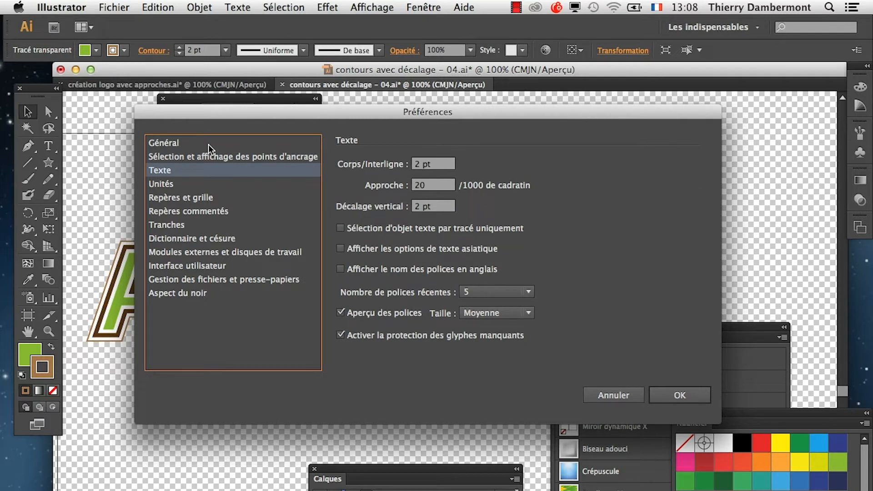
key("Down")
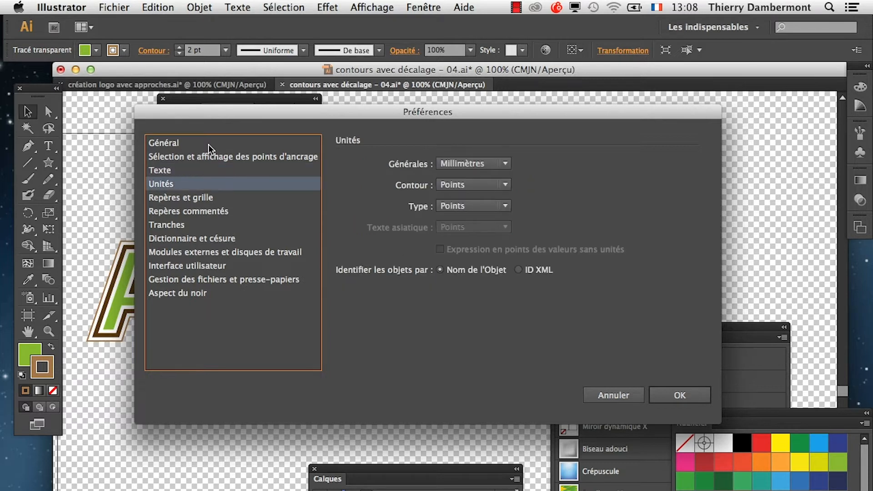
key("Down")
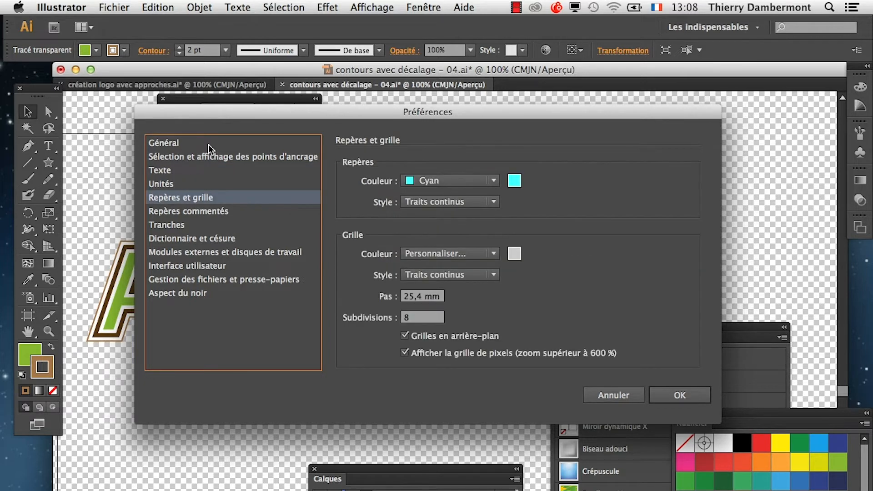
key("Down")
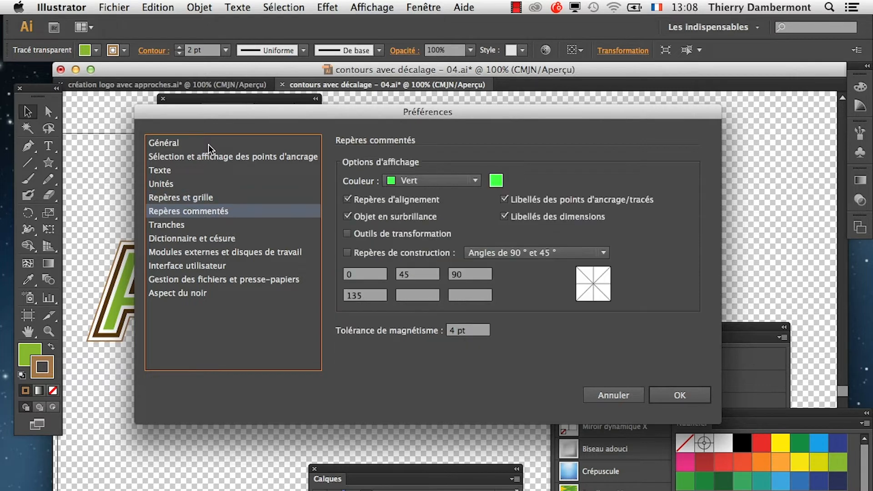
key("Down")
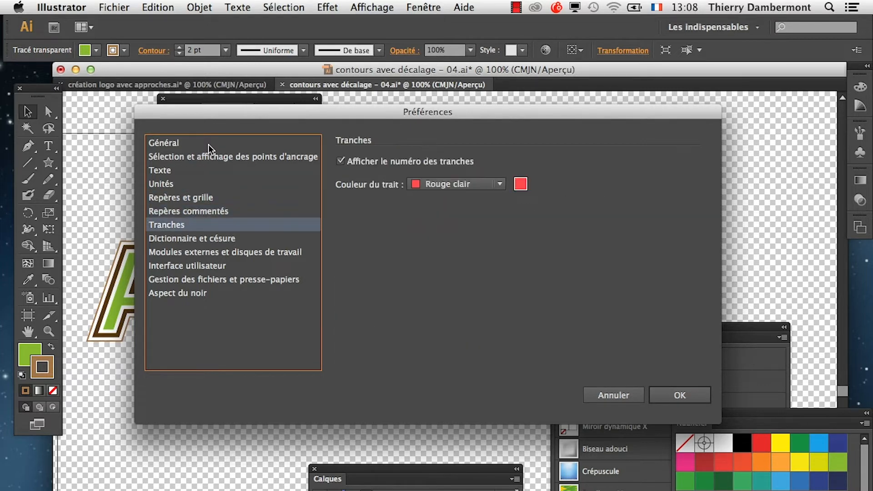
key("Down")
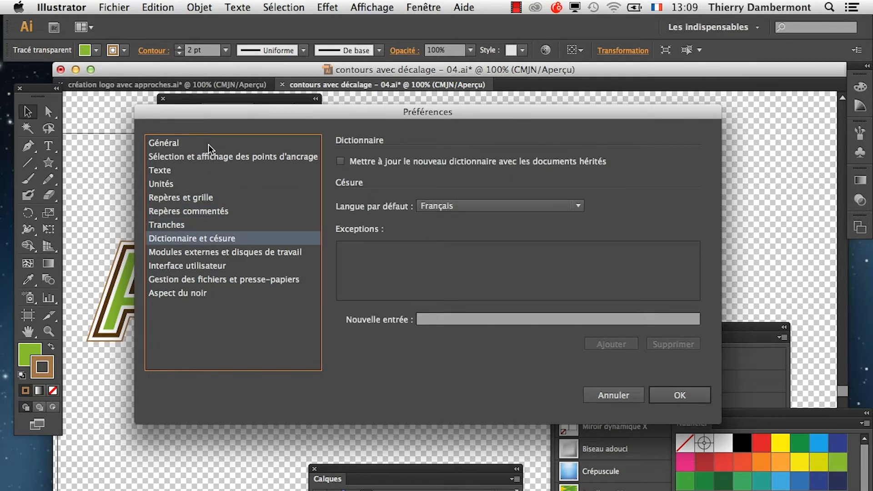
key("Down")
key("Down")
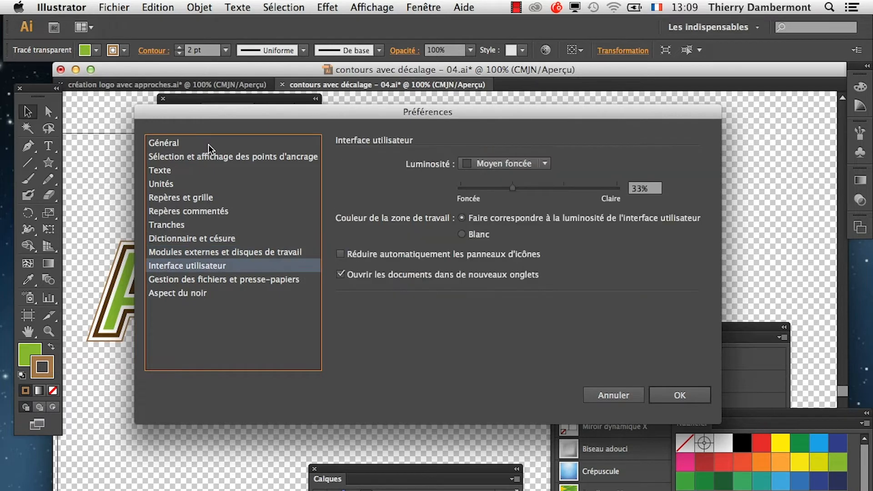
key("Down")
key("Down")
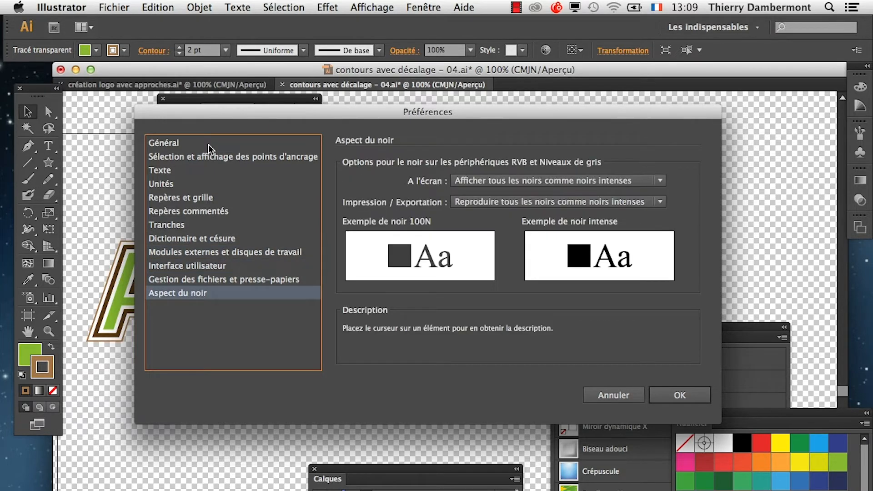
Return to the Général preferences, set the keyboard increment to 2 mm, and confirm.
key("Up")
key("Up")
key("Up")
key("Up")
key("Up")
key("Up")
key("Up")
key("Up")
key("Up")
key("Up")
key("Up")
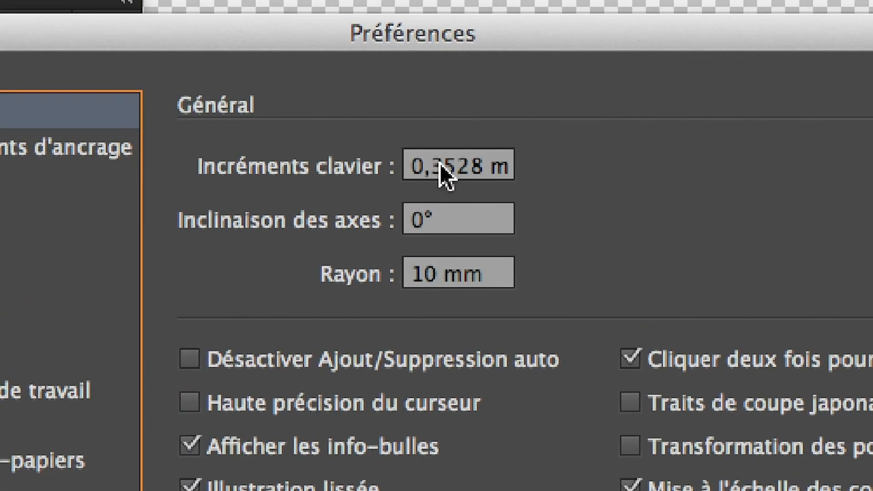
left_click(434, 165)
double_click(429, 164)
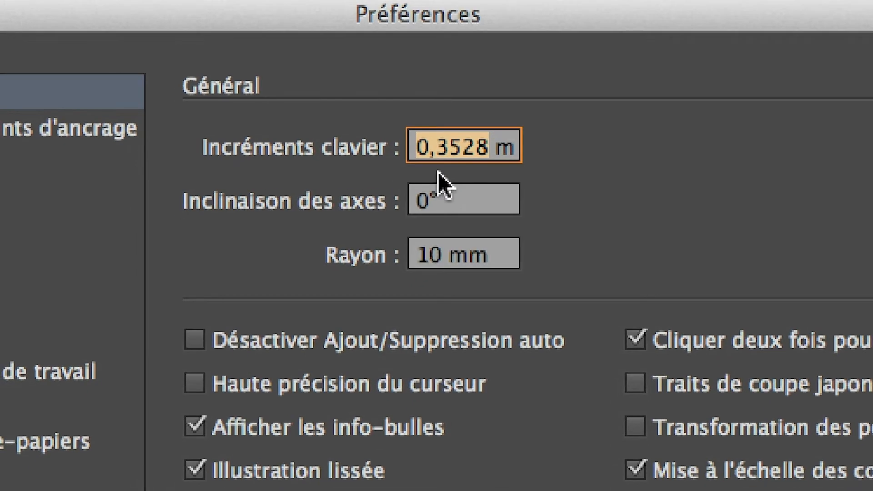
type("2")
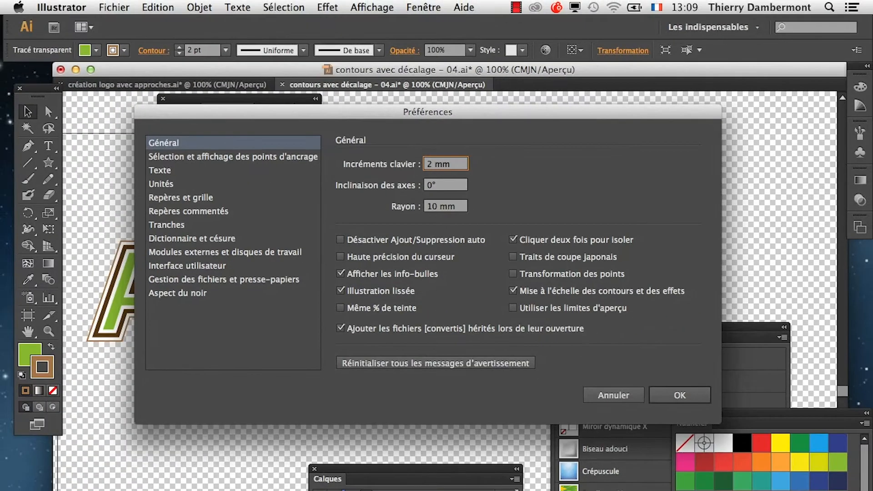
key("Return")
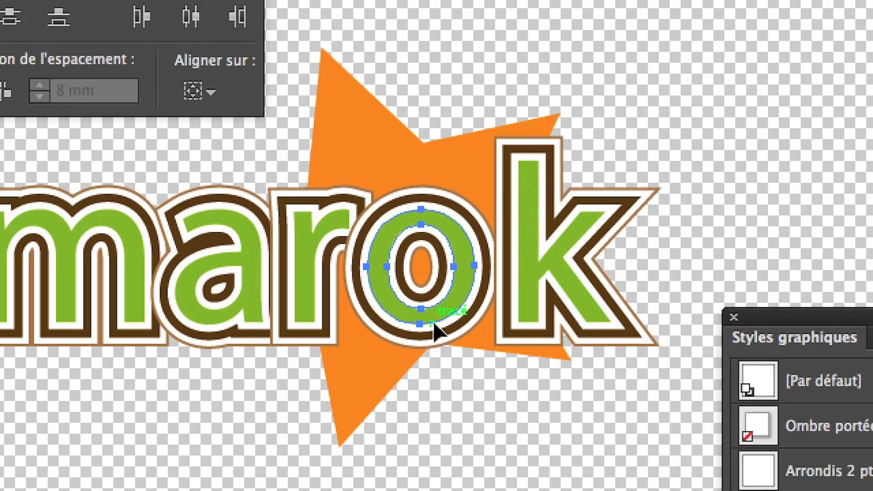
Try the new keyboard increment on the letter o: three increments left, seven right, and four left.
key("Left")
key("Left")
key("Left")
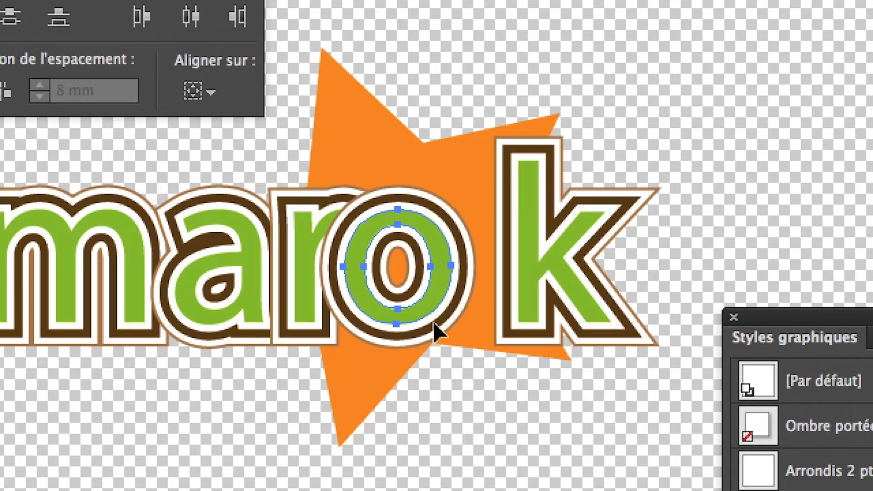
key("Right")
key("Right")
key("Right")
key("Right")
key("Right")
key("Right")
key("Right")
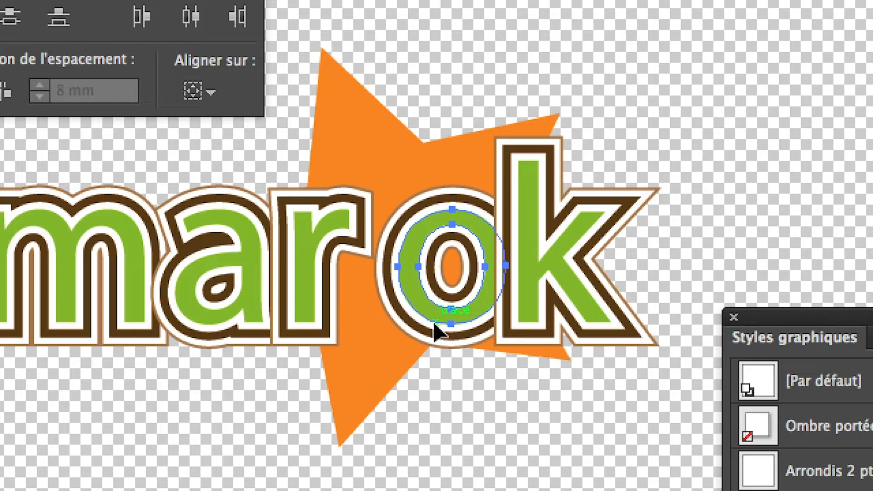
key("Left")
key("Left")
key("Left")
key("Left")
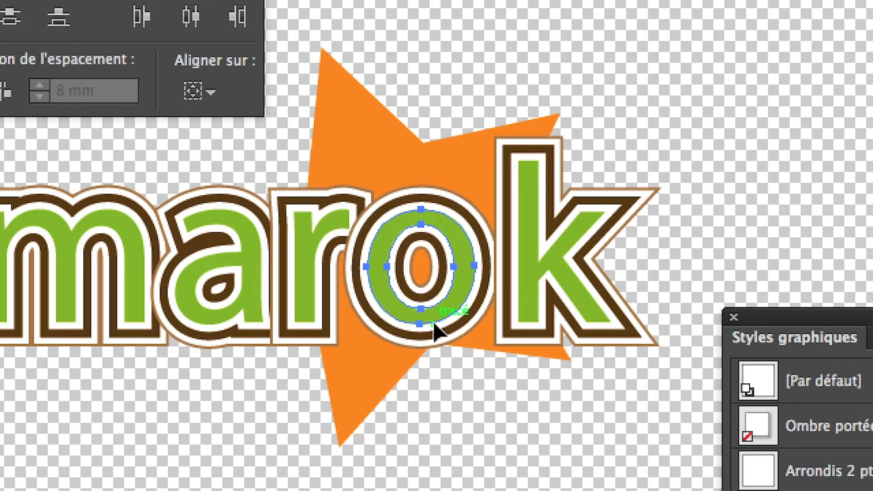
Nudge the letter o one increment left and two increments right.
key("Left")
key("Right")
key("Right")
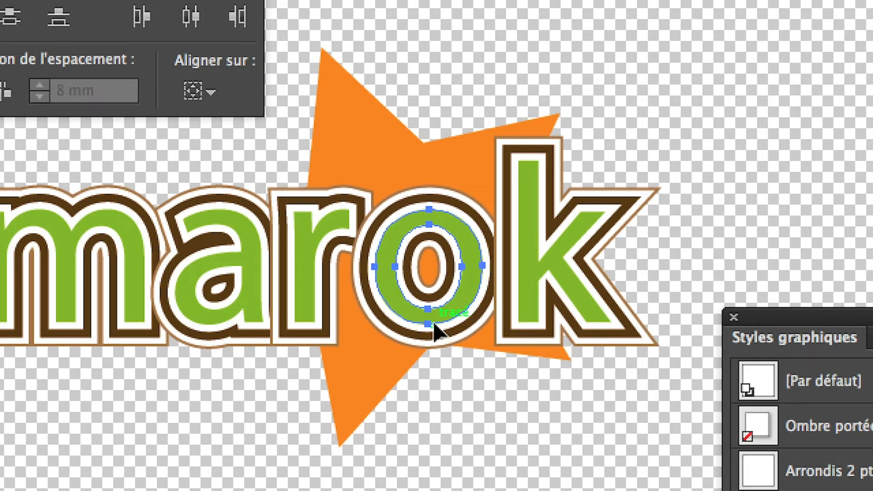
Try the enlarged keyboard increment on the letter o, moving it left over the r and back right by the same amount.
key("shift+Left")
key("shift+Left")
key("shift+Left")
key("shift+Left")
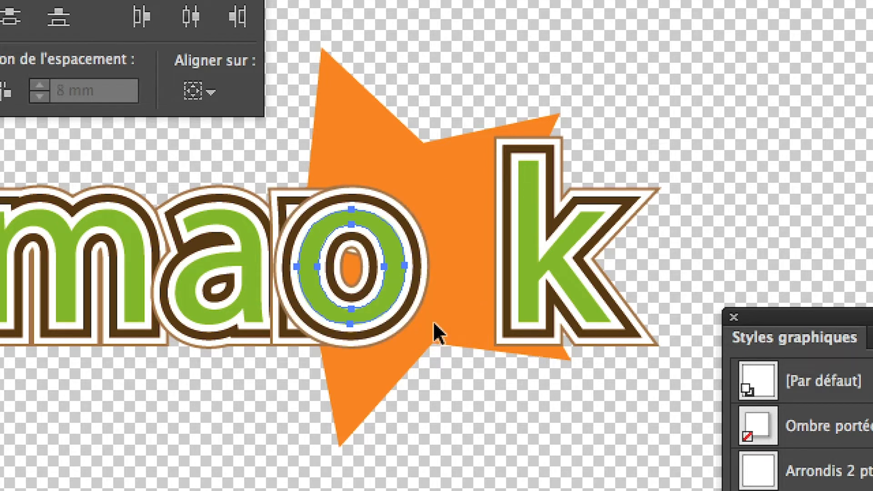
key("shift+Right")
key("shift+Right")
key("shift+Right")
key("shift+Right")
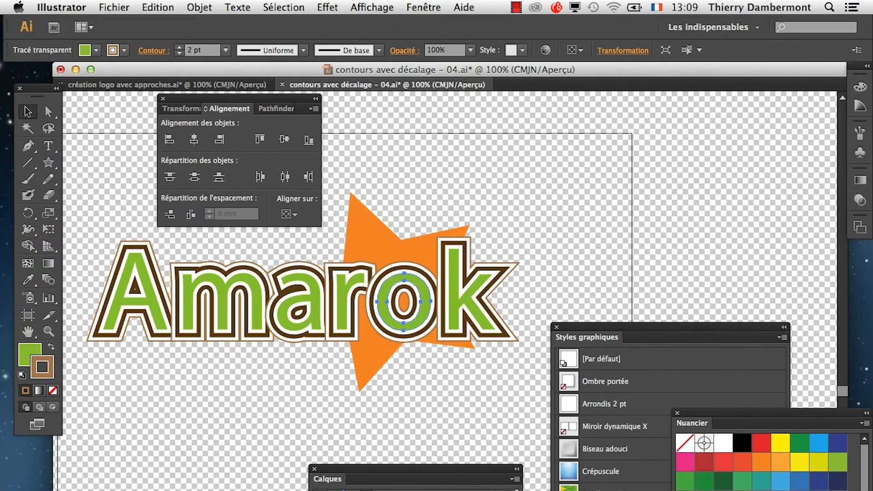
Open the Général preferences again, set the keyboard increment to 0,05 mm, and confirm.
left_click(62, 7)
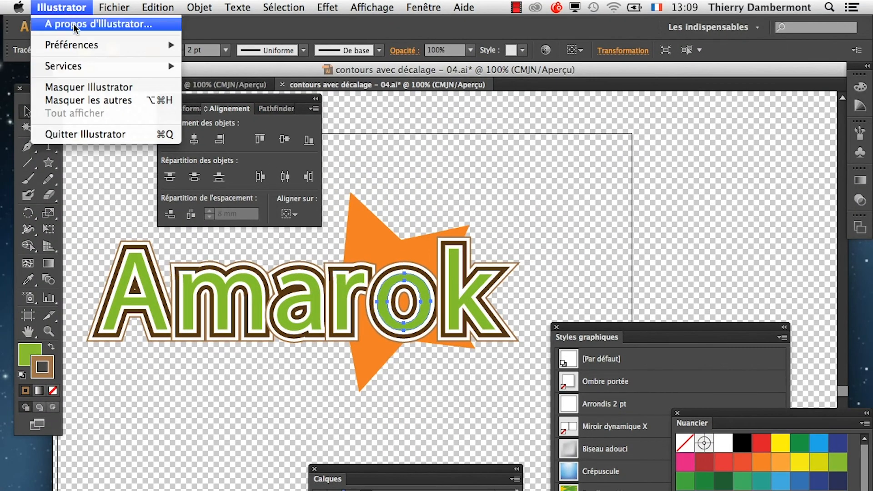
mouse_move(98, 46)
left_click(223, 43)
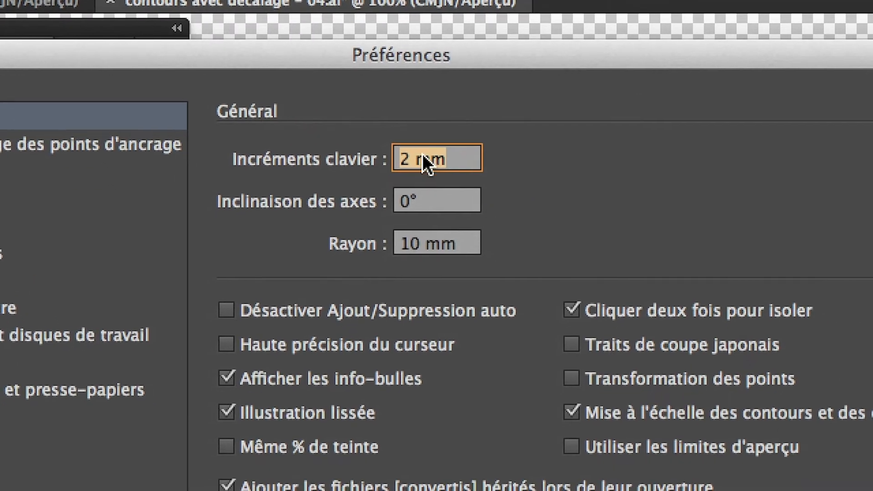
left_click(435, 163)
left_click_drag(421, 159, 402, 155)
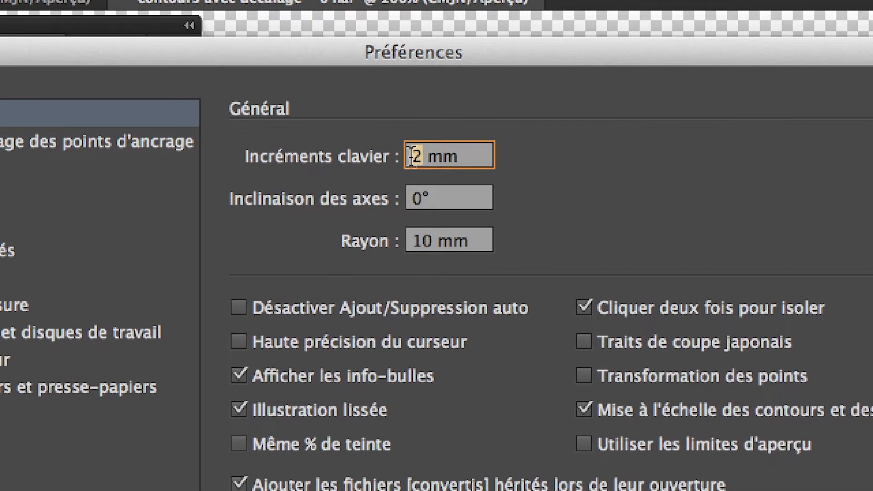
type("0,")
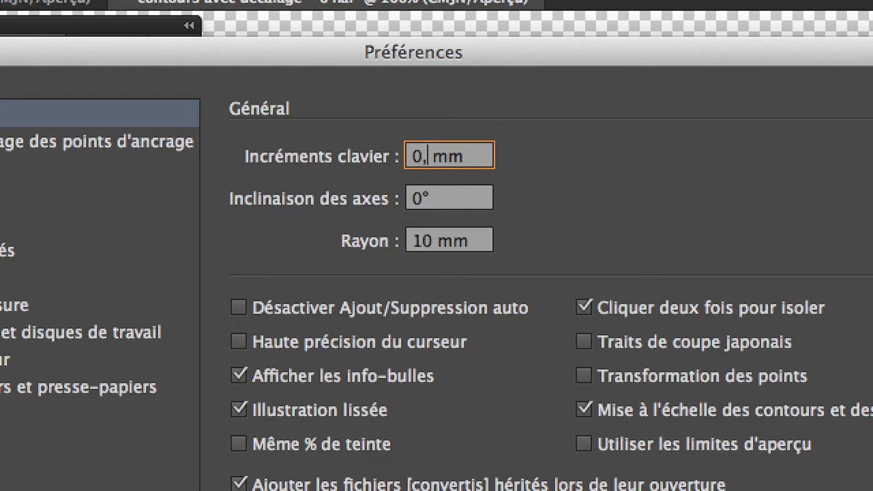
type("05")
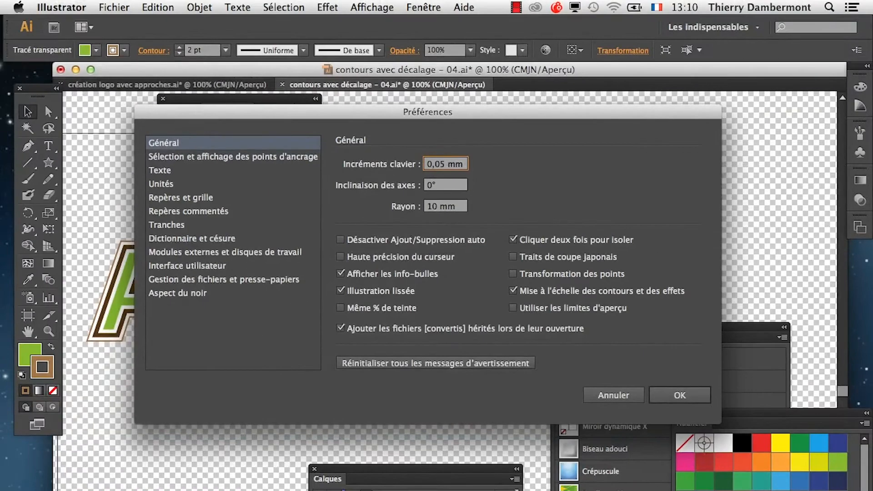
key("Return")
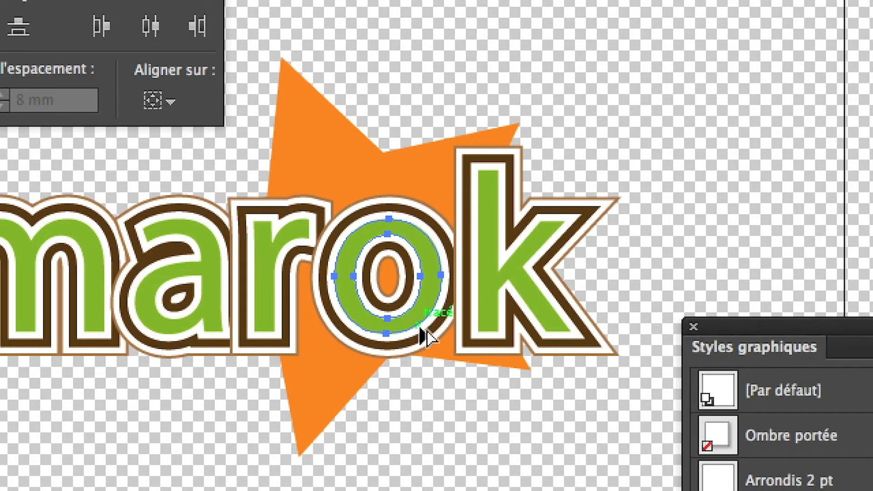
Nudge the letter o left by fine keyboard increments so it overlaps more of the r.
scroll(425, 336, "up", 3)
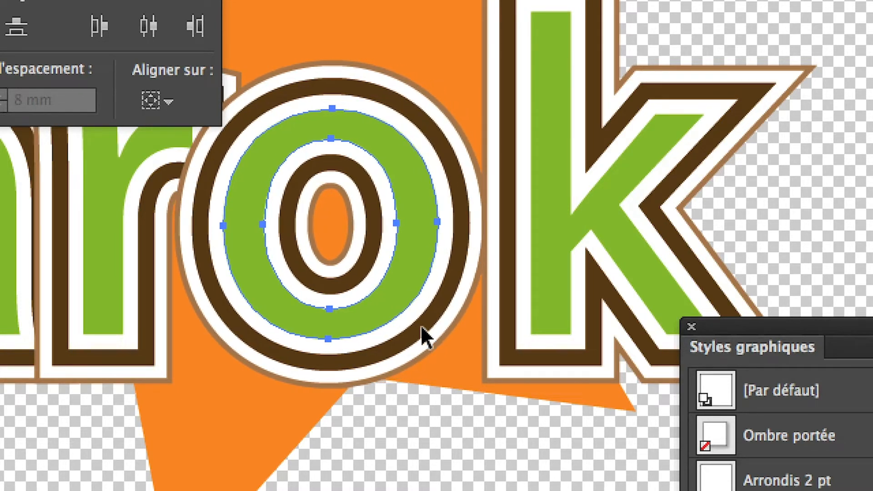
key("Left")
key("Left")
key("Left")
key("Left")
key("Left")
key("Left")
key("Left")
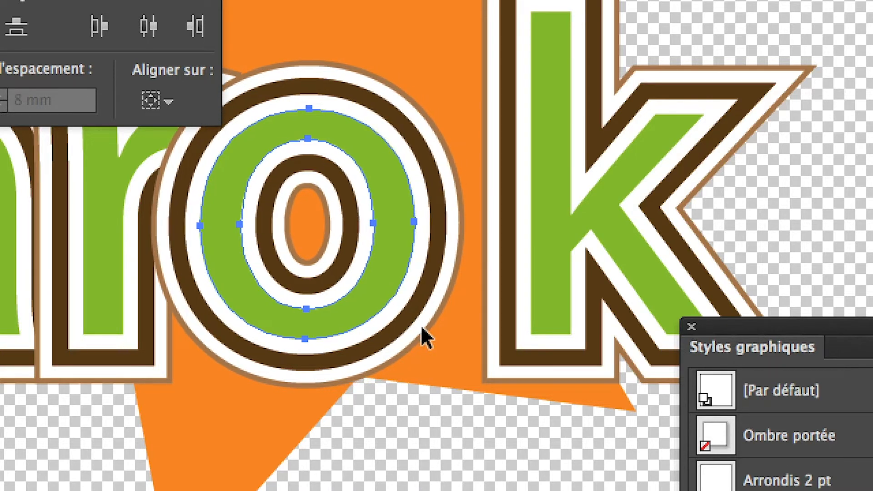
Nudge the letter o back right in fine increments until its outline tucks slightly behind the k.
key("Right")
key("Right")
key("Right")
key("Right")
key("Right")
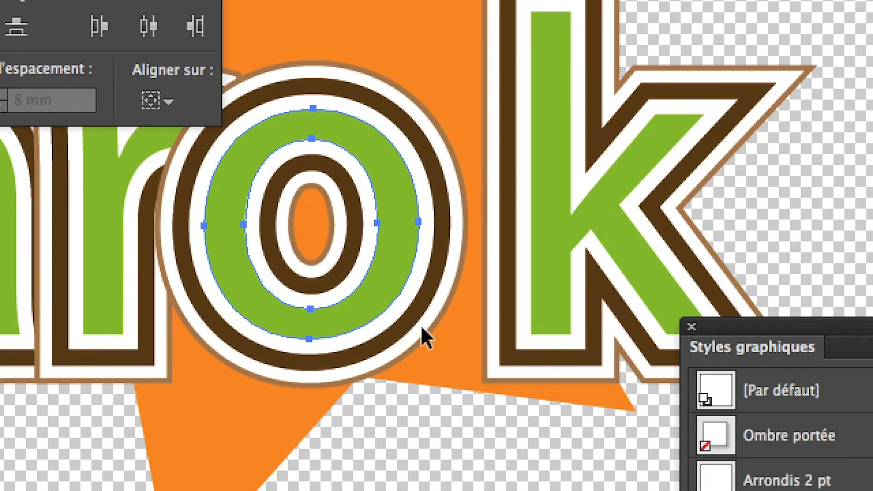
key("Right")
key("Right")
key("Right")
key("Right")
key("Right")
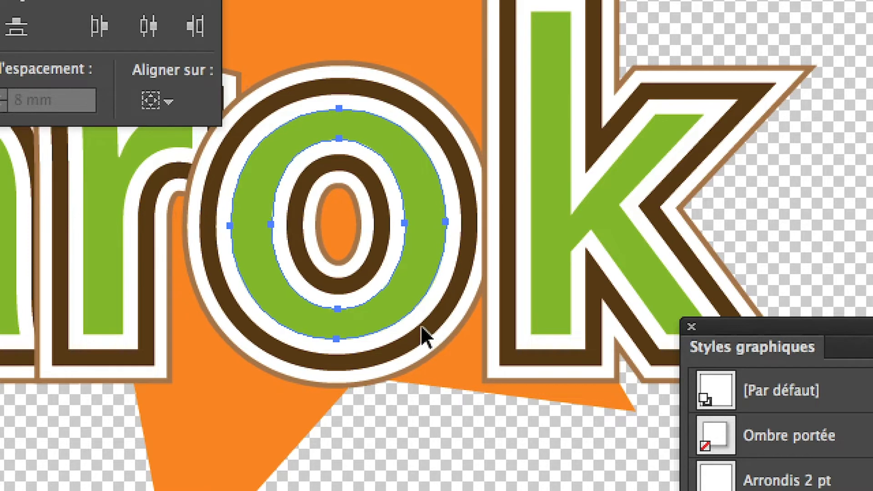
key("Right")
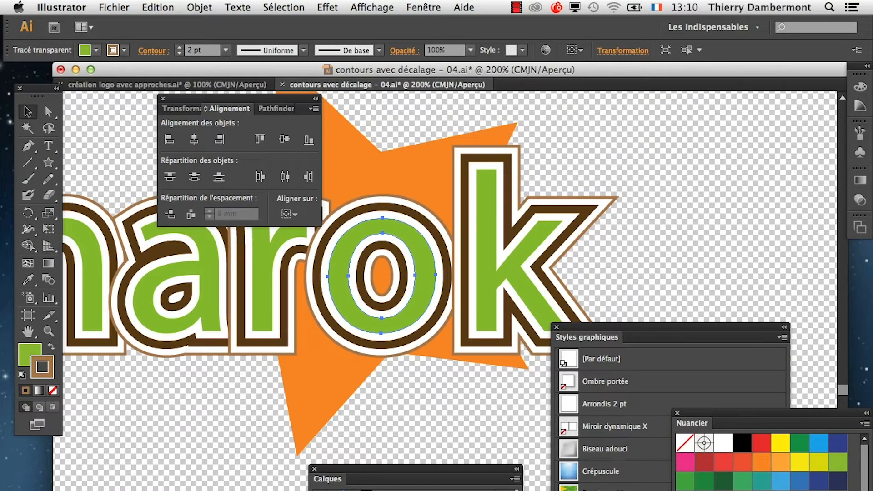
Return to the Général preferences, set the keyboard increment to 1 mm, and confirm.
left_click(62, 7)
mouse_move(98, 46)
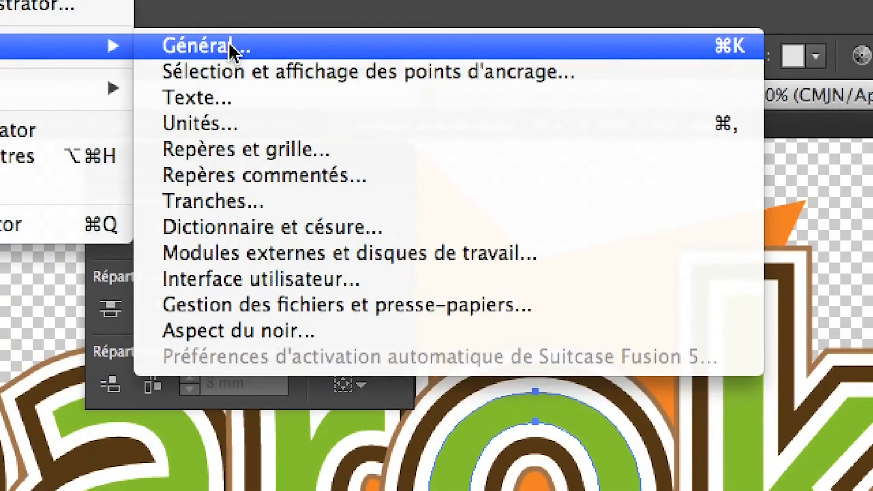
left_click(228, 43)
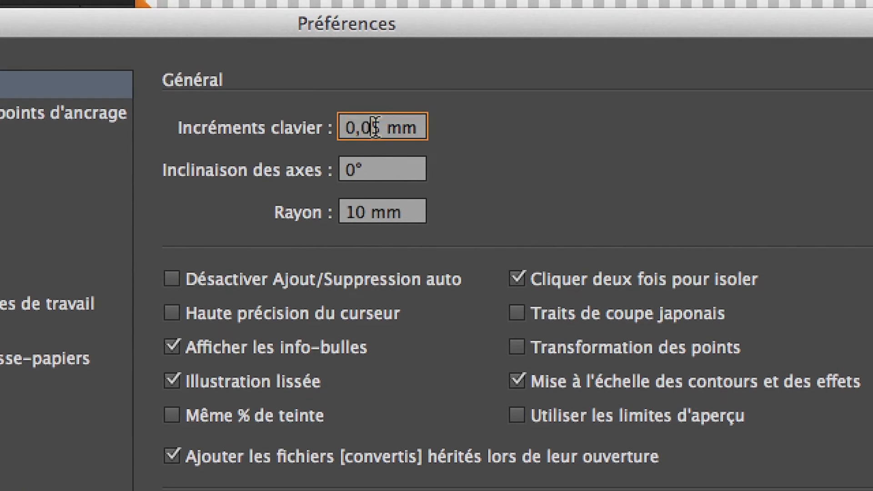
left_click_drag(379, 127, 319, 123)
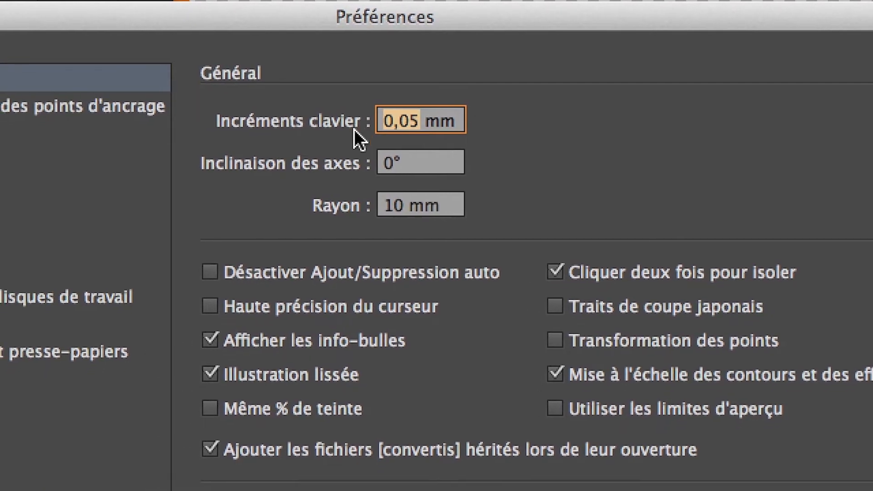
type("1")
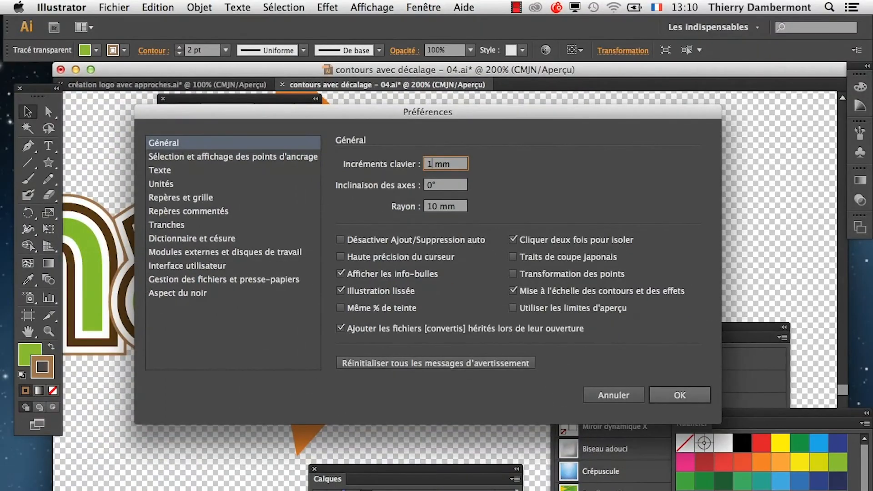
key("Return")
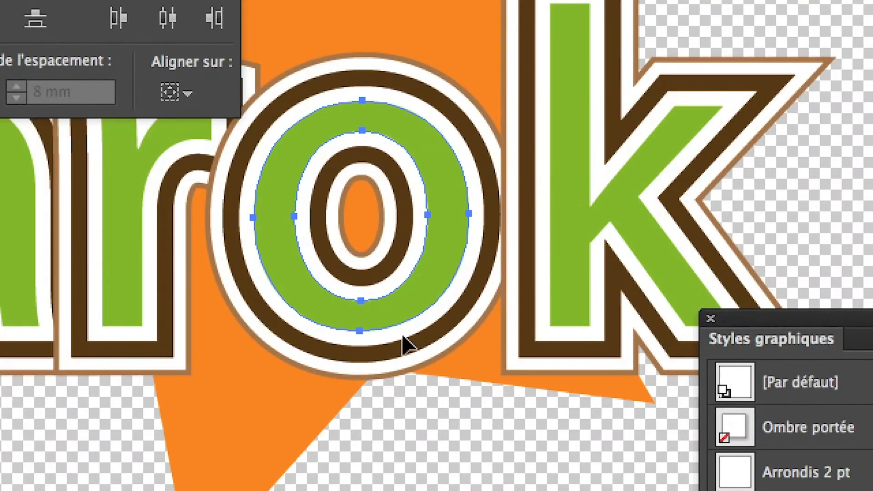
Nudge the letter o two increments left, three right, and two left, and deselect it.
key("Left")
key("Left")
key("Right")
key("Right")
key("Right")
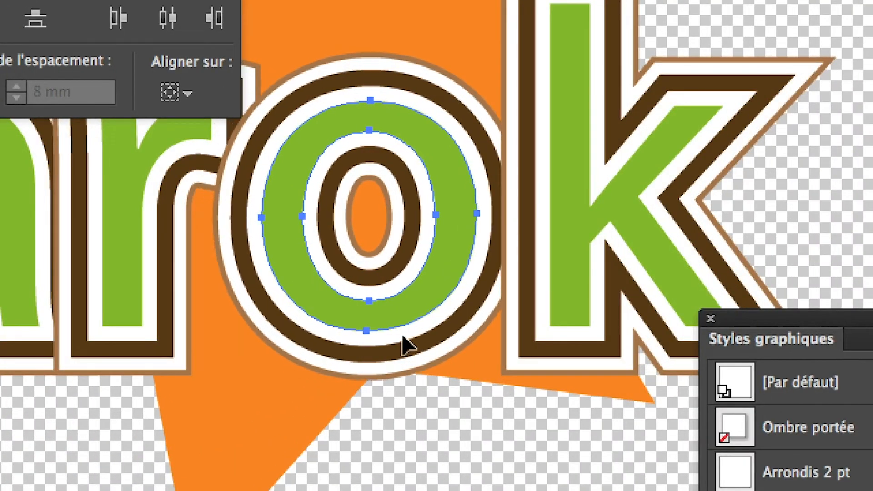
key("Left")
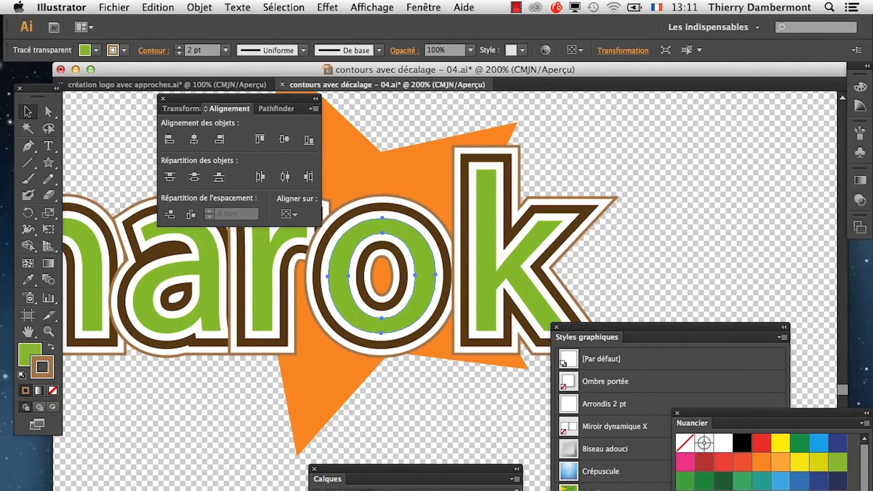
key("Left")
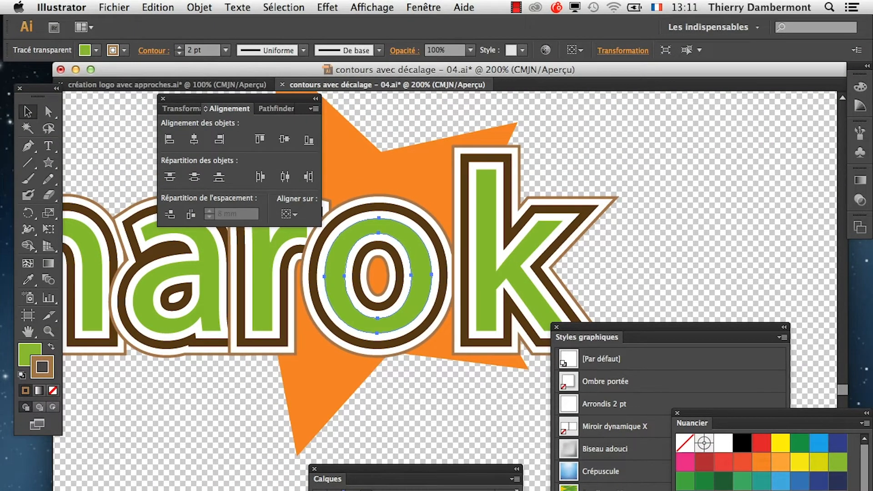
key("super+shift+a")
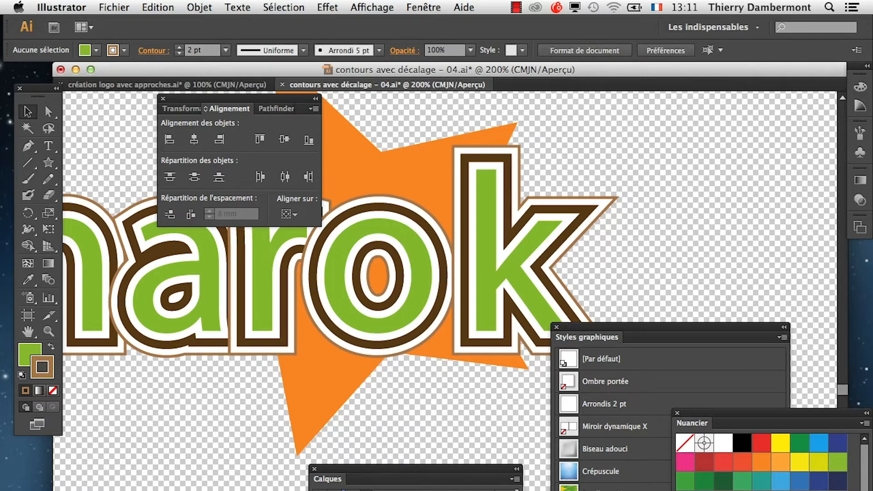
Examine the spacing and overlapping outlines of the Amarok letters, both close up and across the whole logo.
key("super+minus")
key("super+minus")
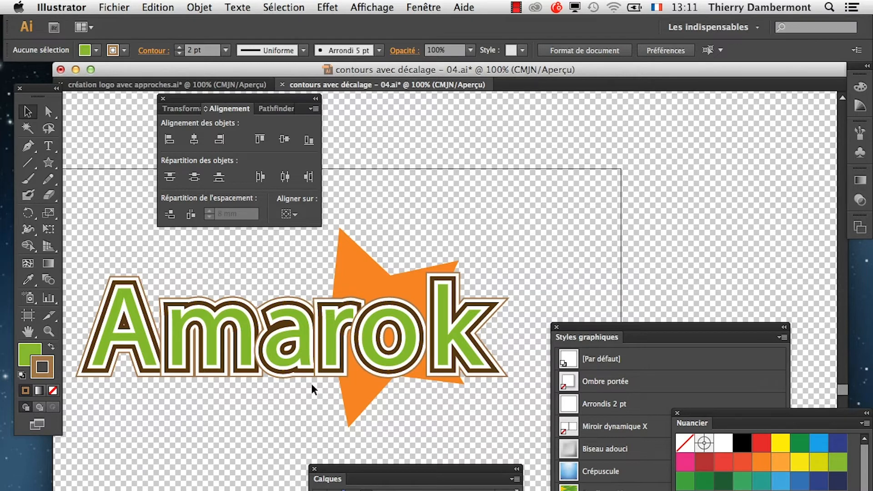
scroll(311, 383, "up", 3)
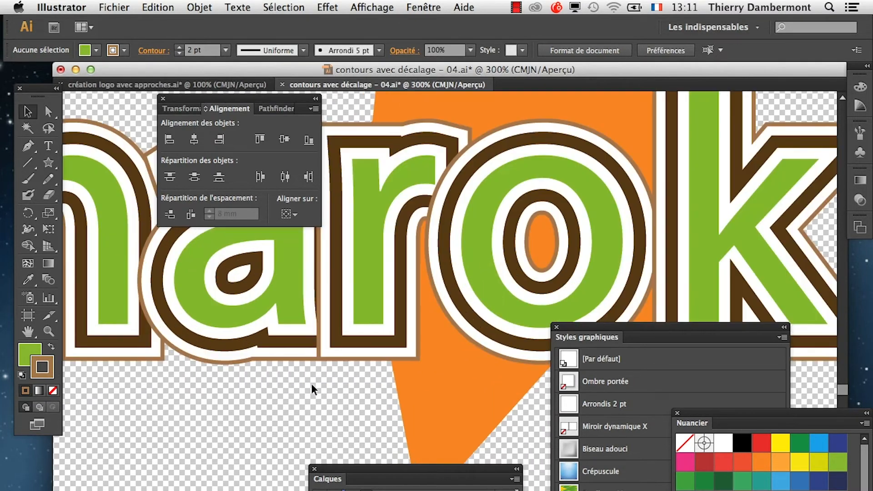
scroll(405, 348, "up", 2)
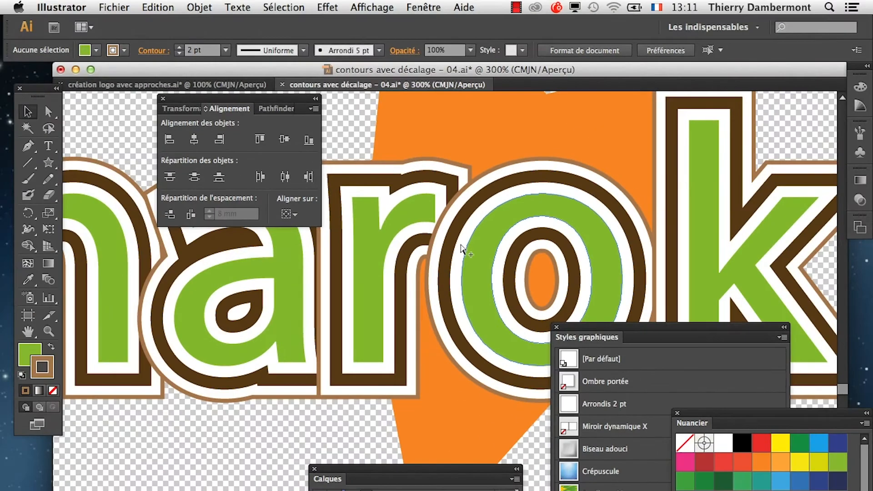
scroll(460, 245, "down", 4)
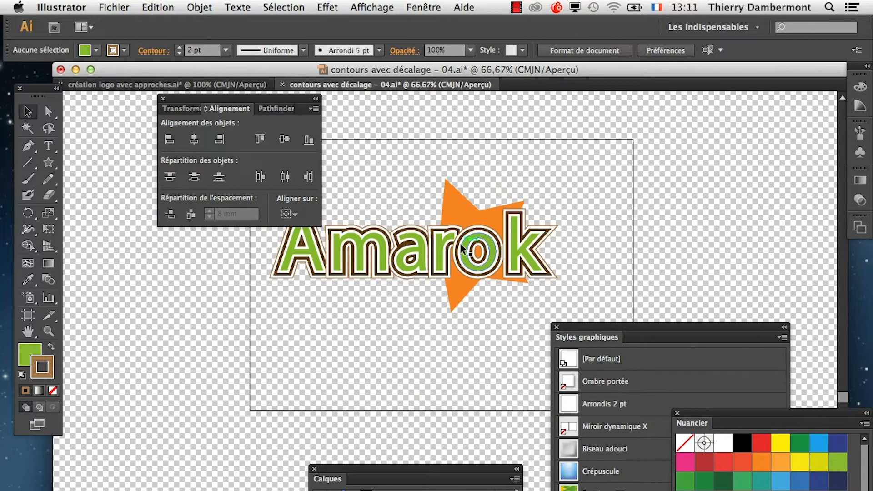
scroll(460, 243, "up", 3)
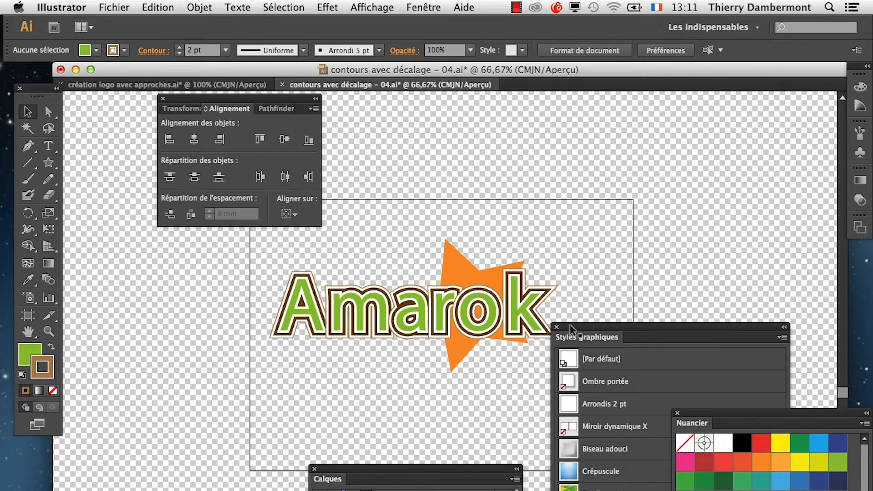
Rearrange the Styles graphiques and Calques panels on the workspace and hide the orange star path.
left_click_drag(570, 328, 618, 341)
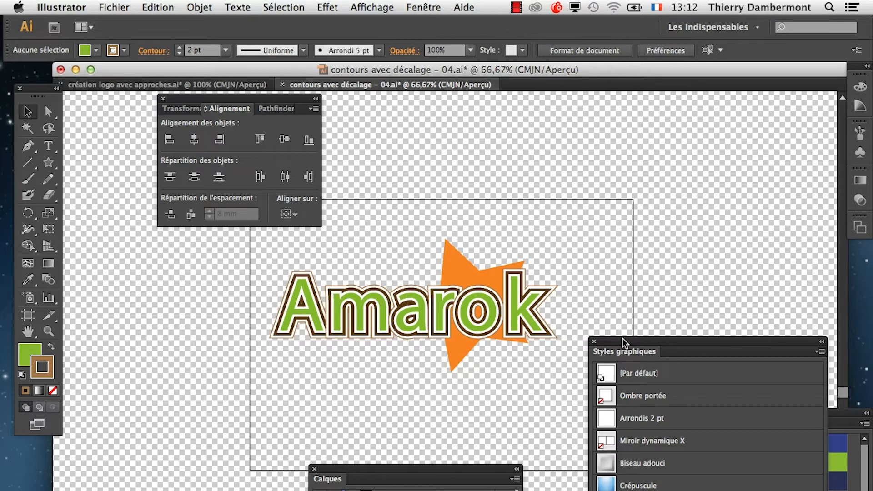
left_click_drag(623, 340, 623, 176)
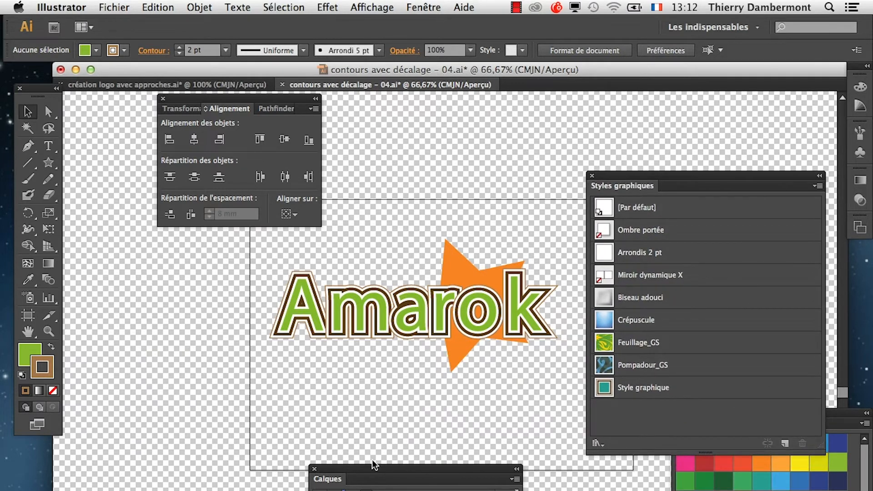
left_click_drag(354, 473, 568, 131)
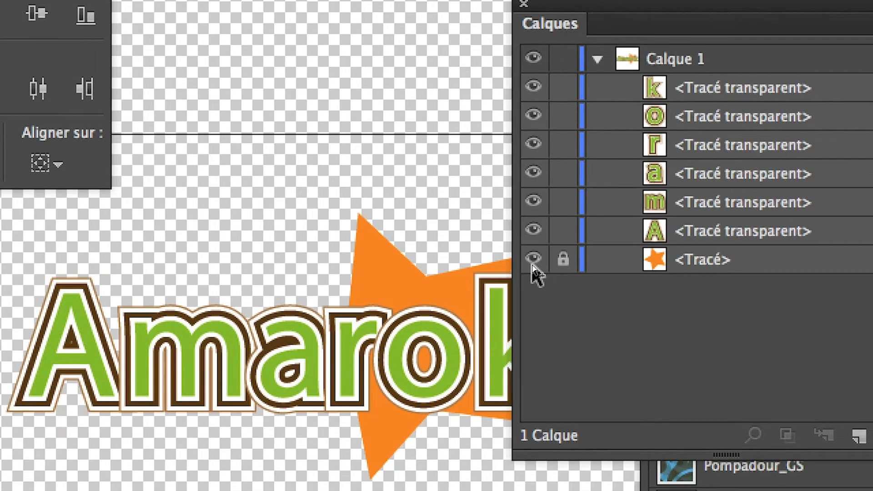
left_click(532, 263)
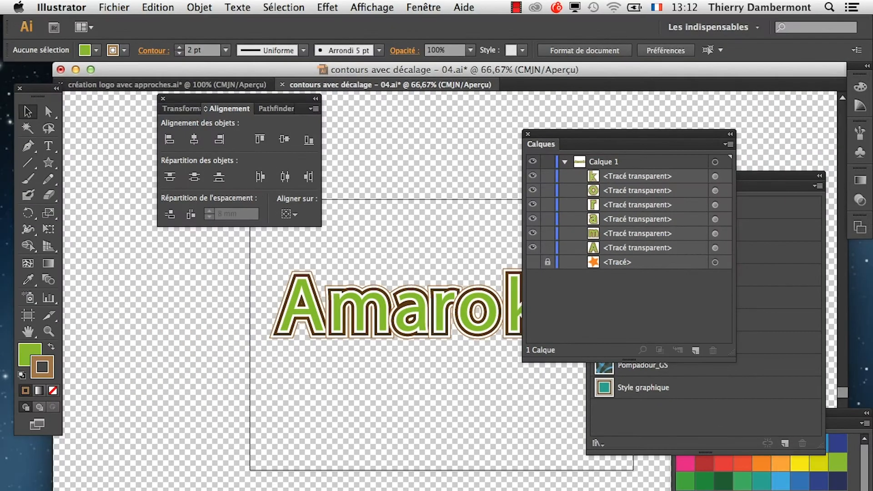
Save the document under the new name "logo multicontours de AI.ai" in the folder "le 12 décembre 2013".
left_click(119, 6)
left_click(188, 122)
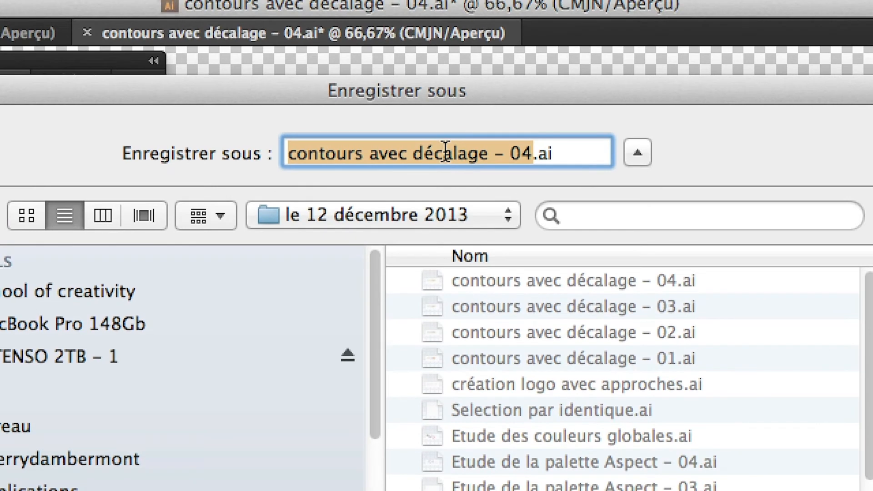
type("logo")
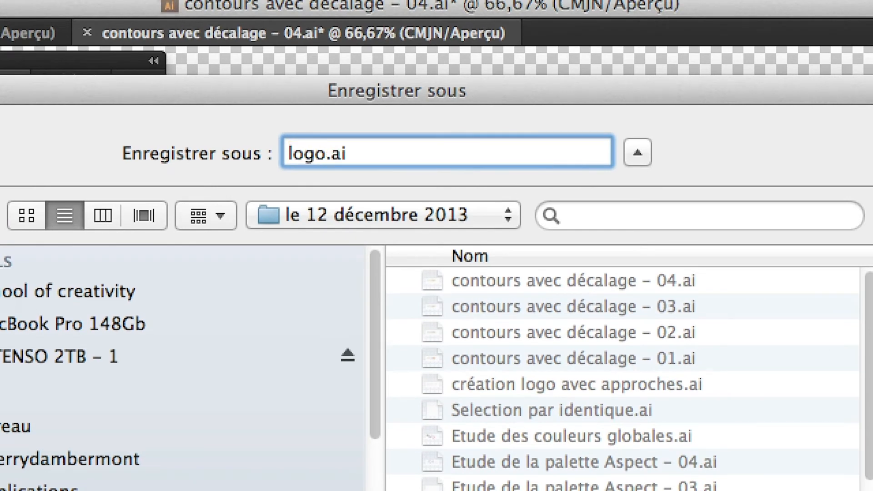
type(" mul")
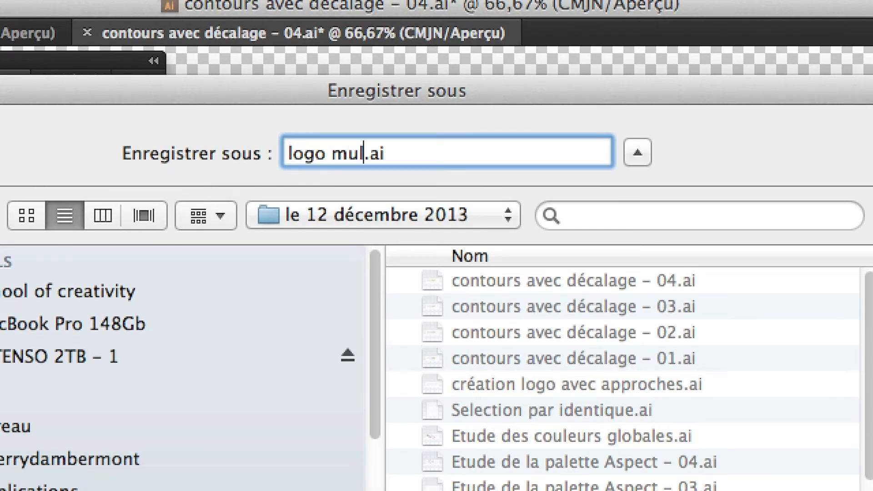
type("ticontours")
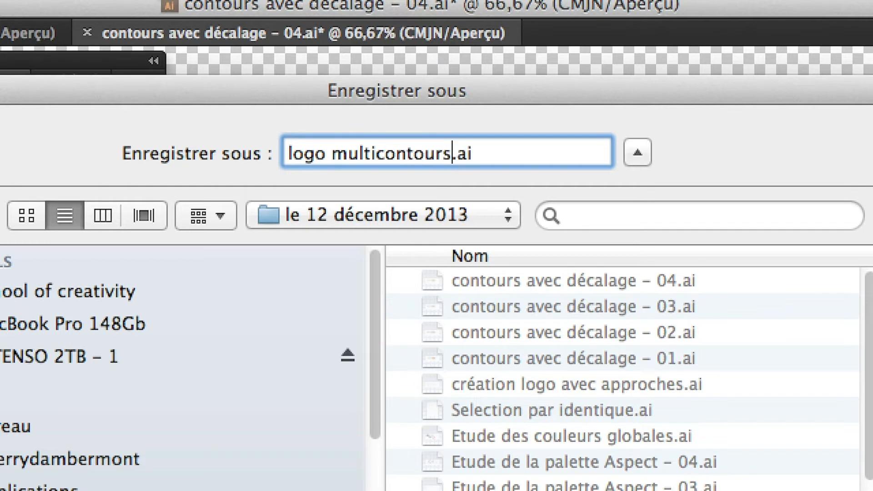
type(" de AI")
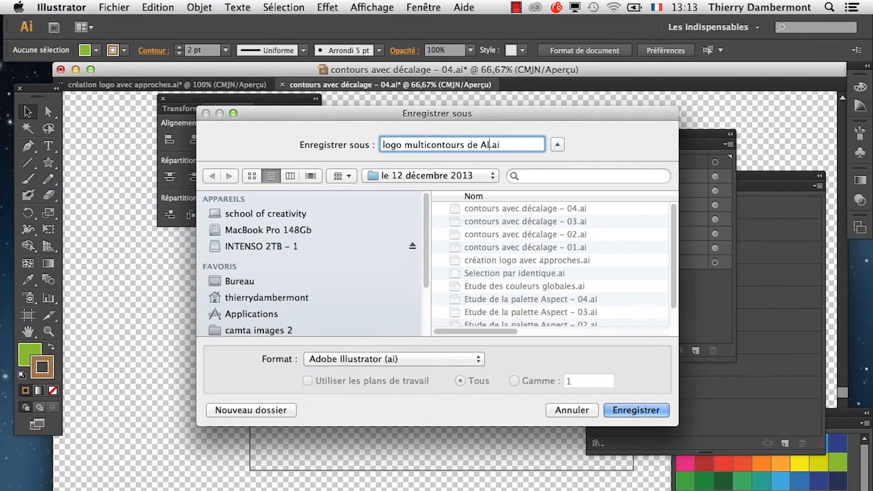
key("Return")
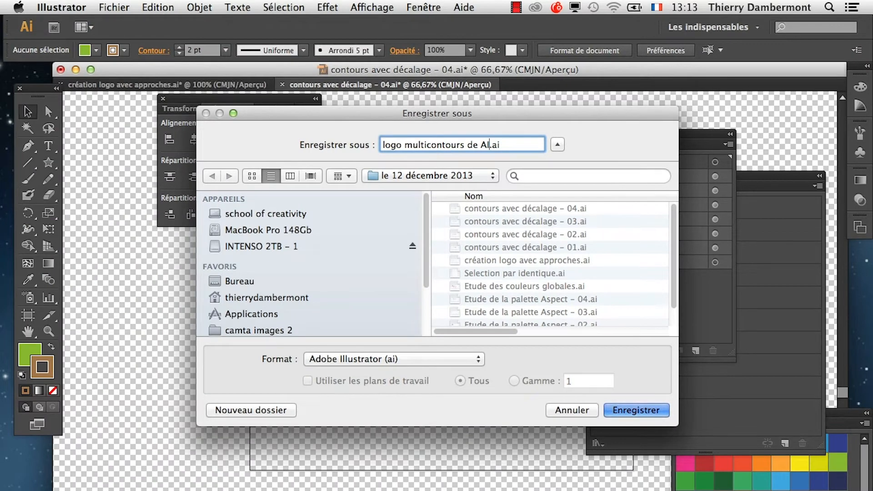
Confirm saving the logo as an Illustrator document, and move the Calques panel clear of the Amarok lettering.
key("Return")
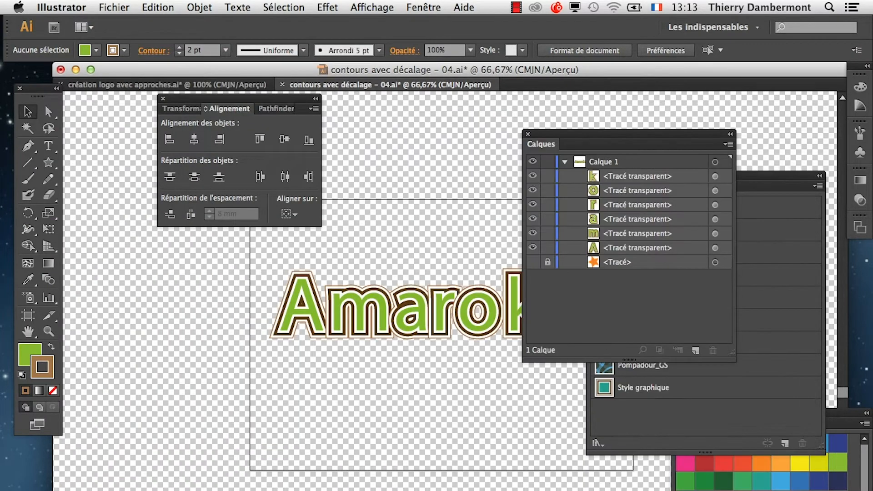
left_click_drag(409, 291, 306, 339)
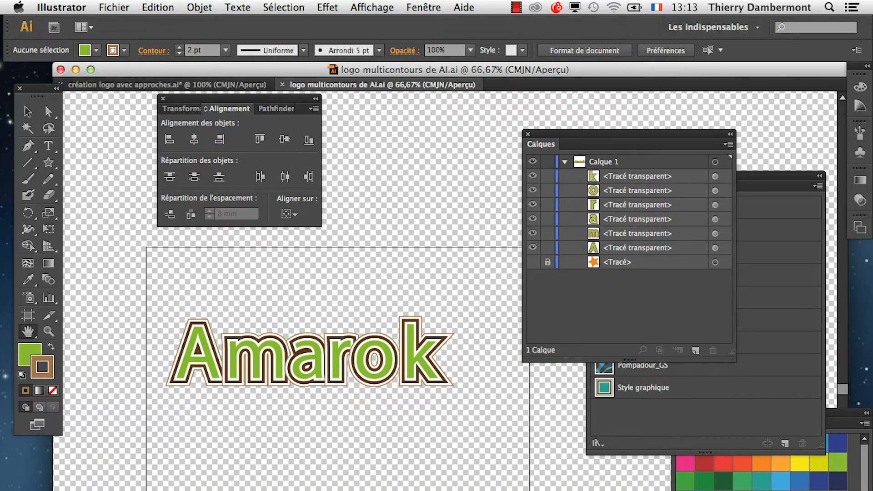
left_click_drag(627, 134, 705, 109)
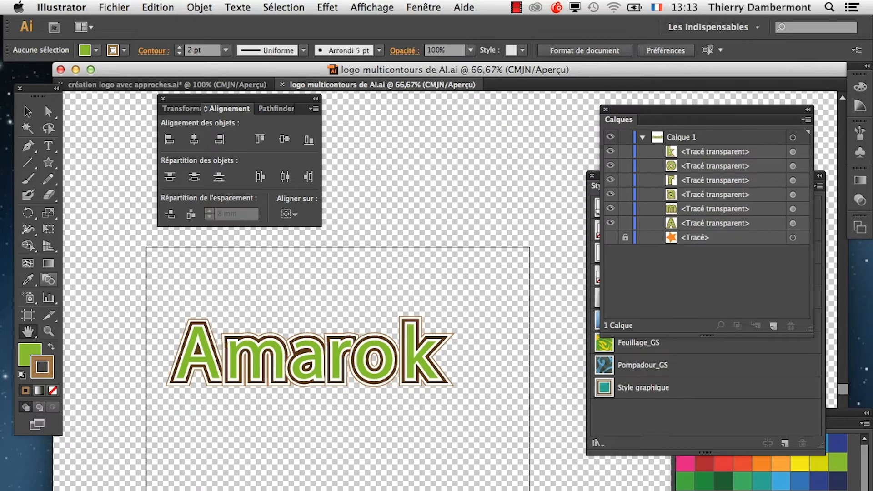
Narrow the artboard from its lower-right corner until its edge crosses the letter o, and hide the transparency grid.
left_click(38, 316)
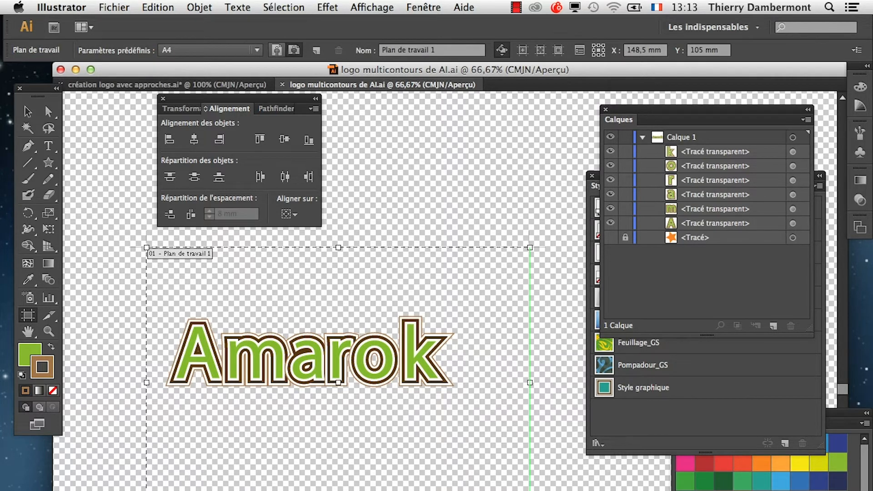
left_click_drag(530, 490, 389, 490)
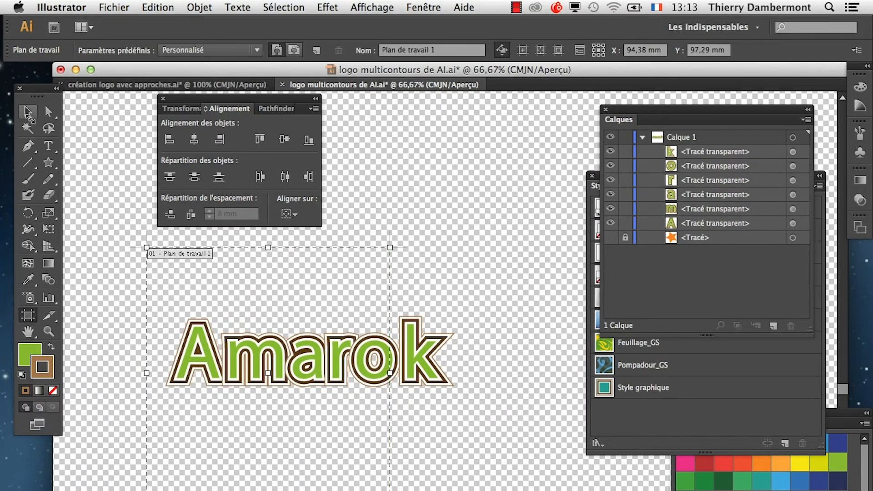
left_click(27, 111)
left_click(359, 6)
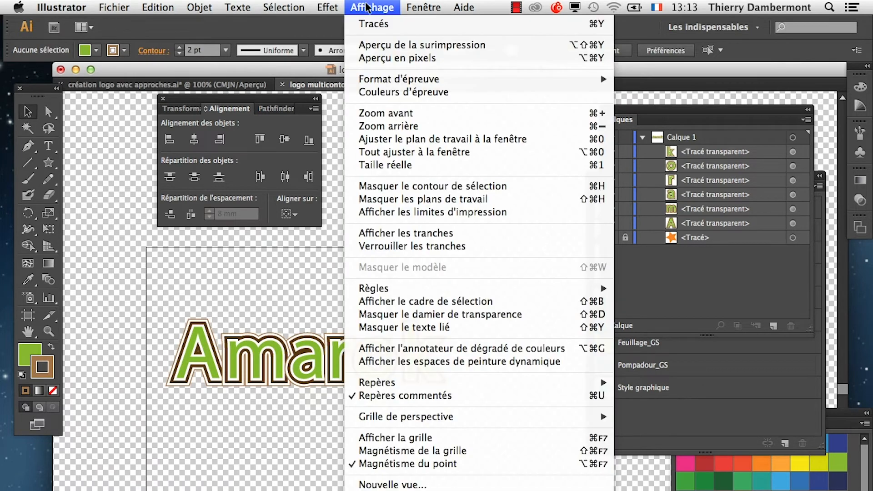
left_click(451, 315)
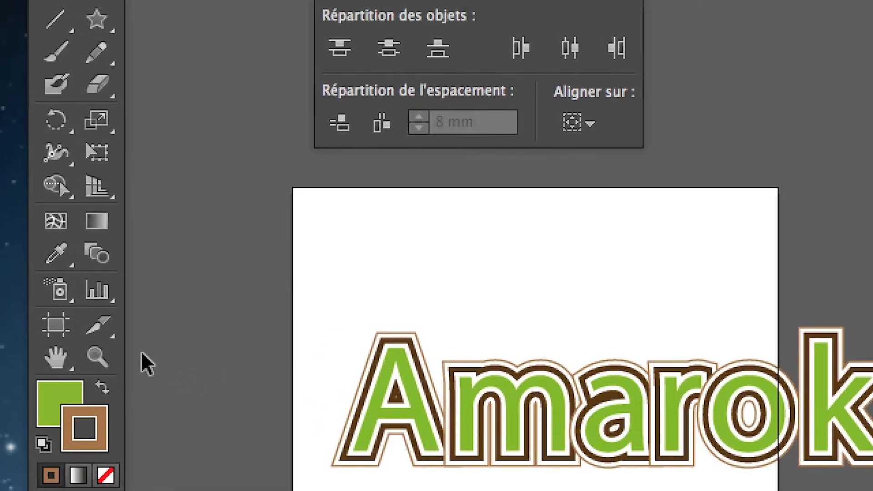
Resize the artboard to fit around the whole Amarok logo with a small margin, and save the document.
left_click(59, 321)
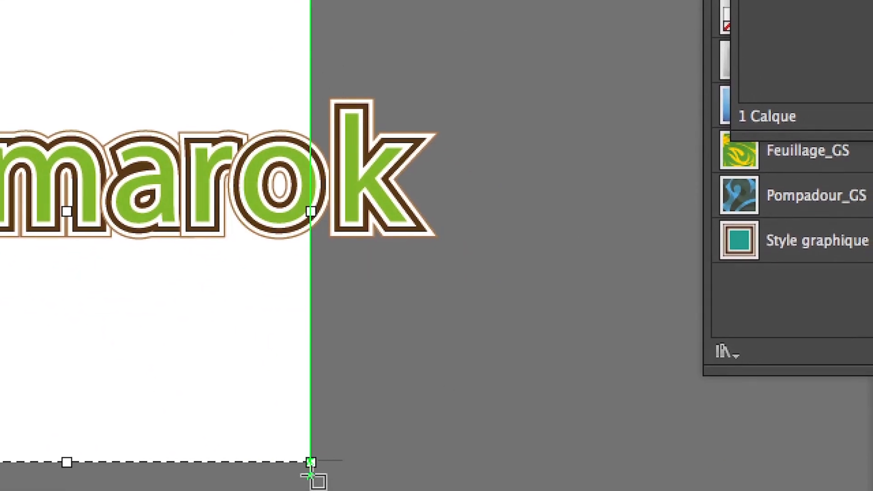
left_click_drag(310, 468, 517, 363)
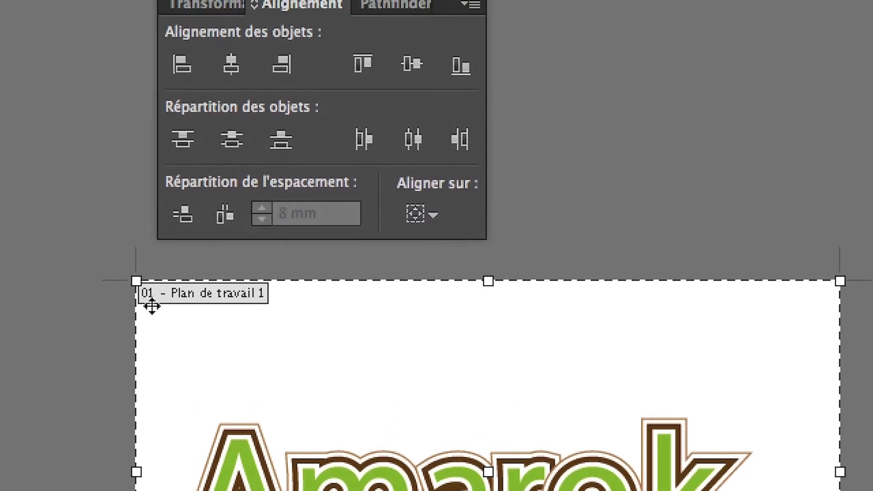
left_click_drag(136, 281, 151, 373)
left_click_drag(153, 330, 153, 330)
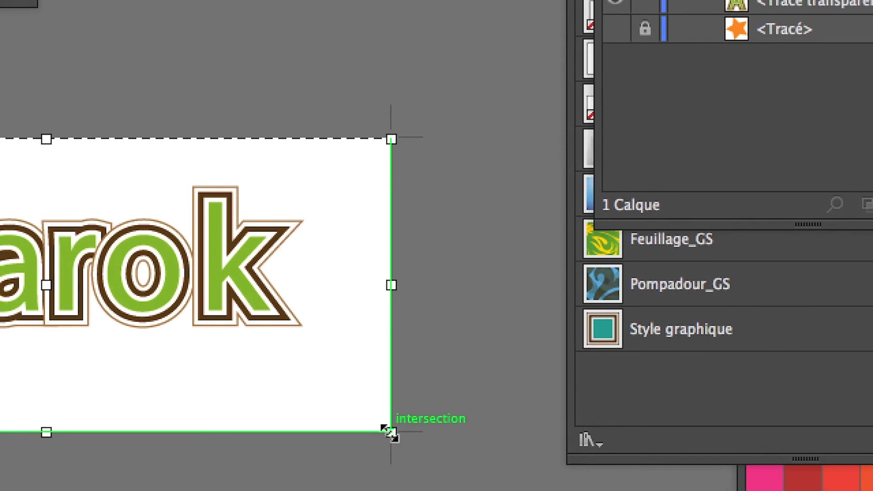
left_click_drag(391, 432, 366, 402)
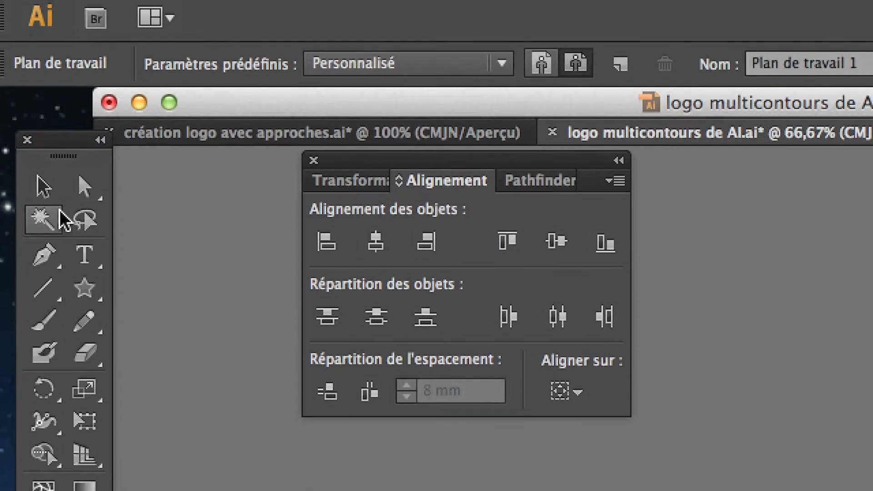
left_click(45, 184)
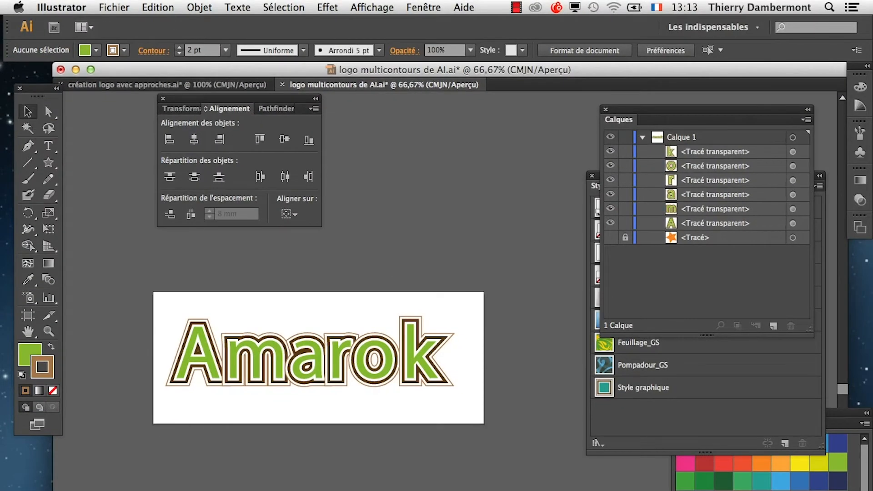
left_click(219, 1)
left_click(127, 110)
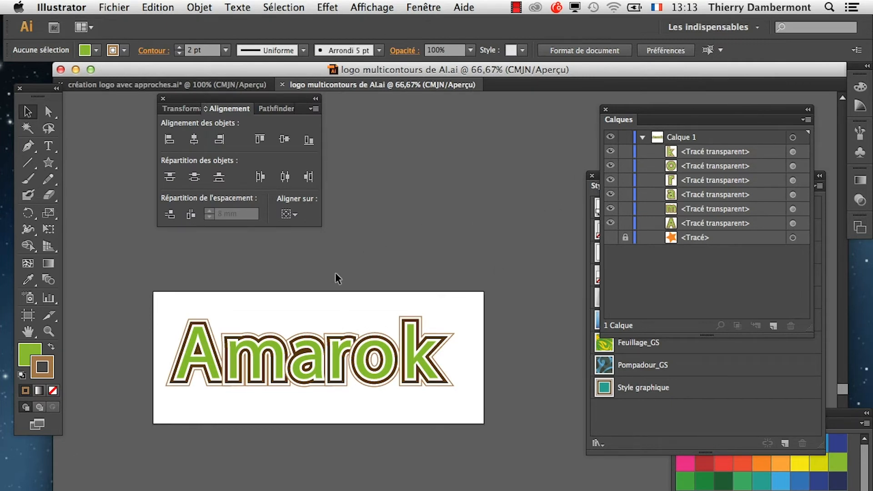
Switch to Photoshop and hide the windows of all other applications.
key("super+Tab")
left_click(443, 368)
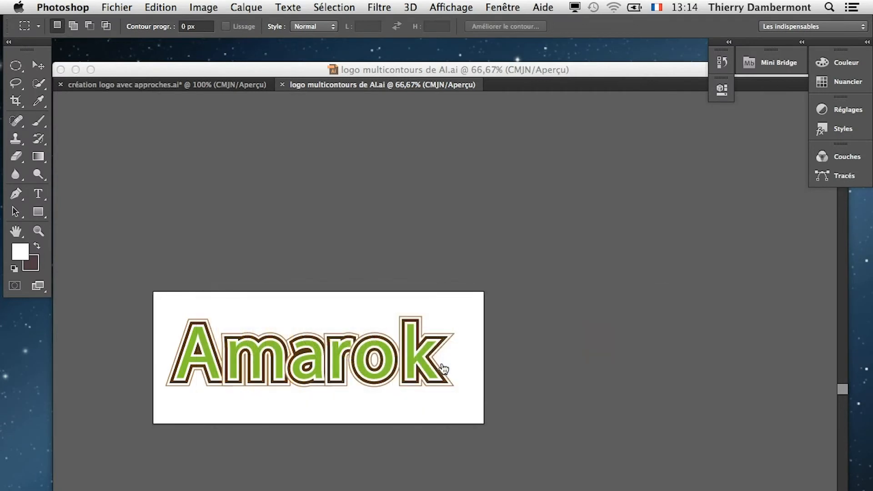
key("alt+super+h")
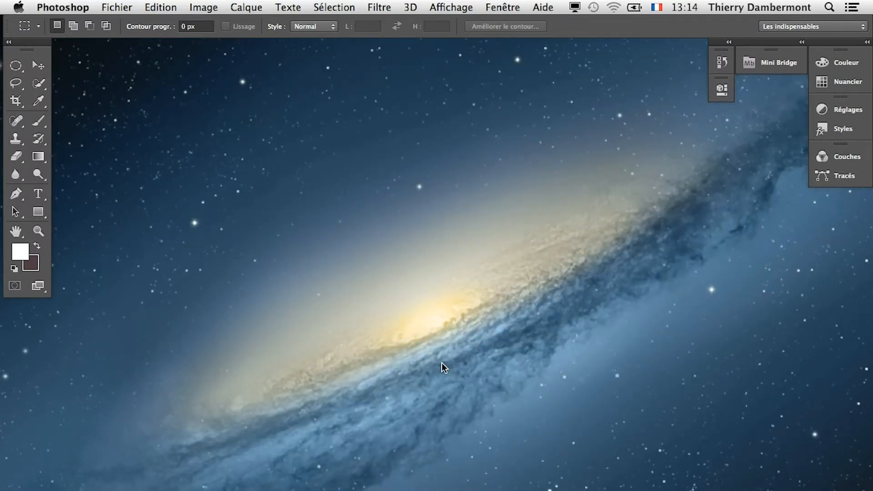
Open "logo multicontours de AI.ai" from the folder "le 12 décembre 2013", importing it at 300 pixels/pouce and cropped to "Cadre de sélection".
left_click(117, 8)
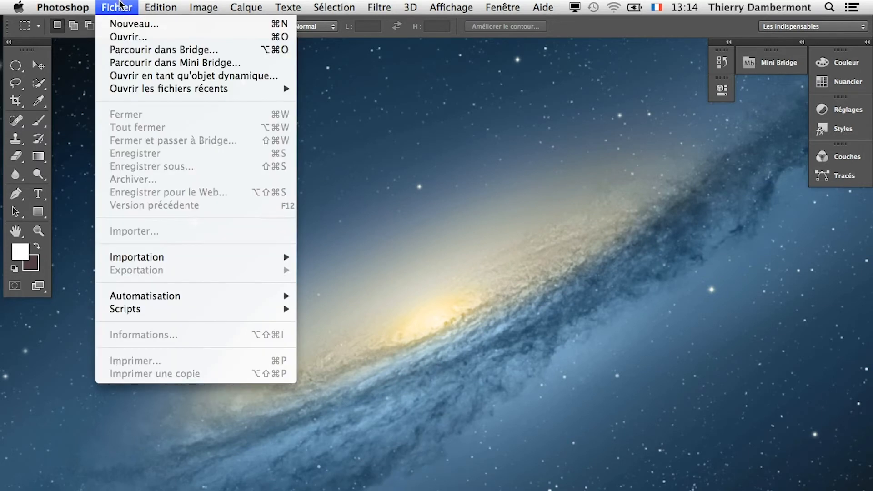
left_click(129, 38)
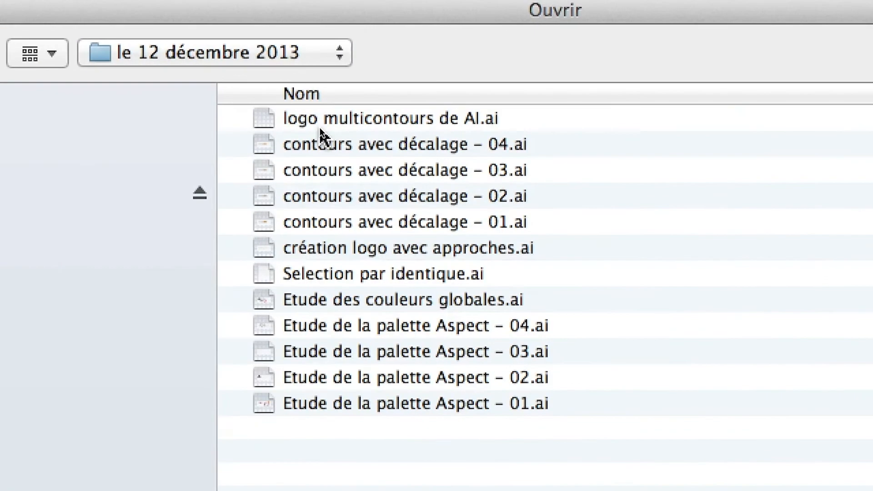
left_click(319, 127)
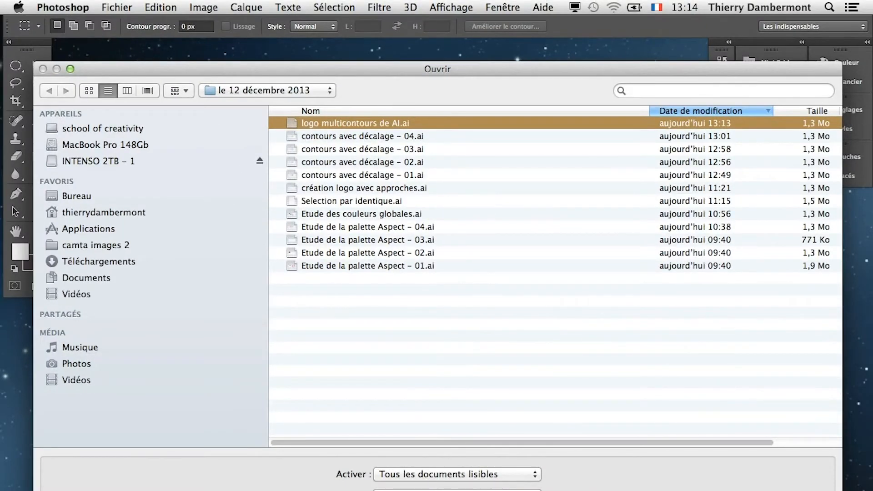
key("Return")
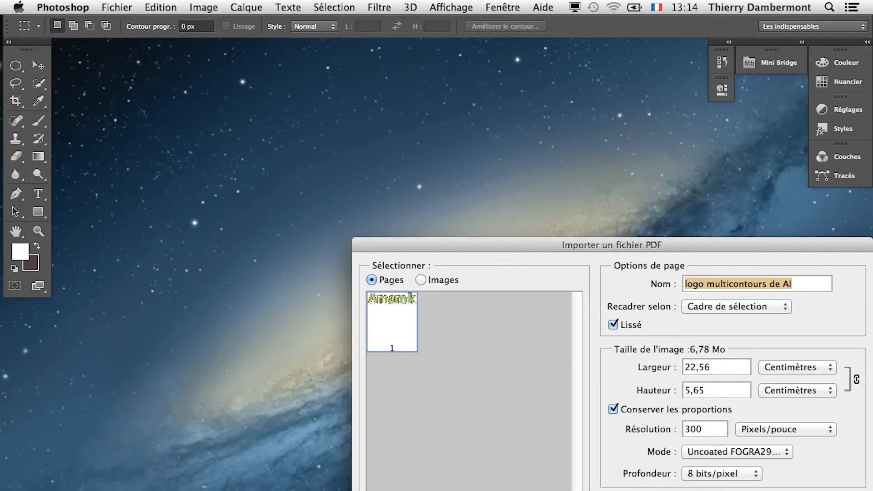
left_click_drag(410, 245, 222, 170)
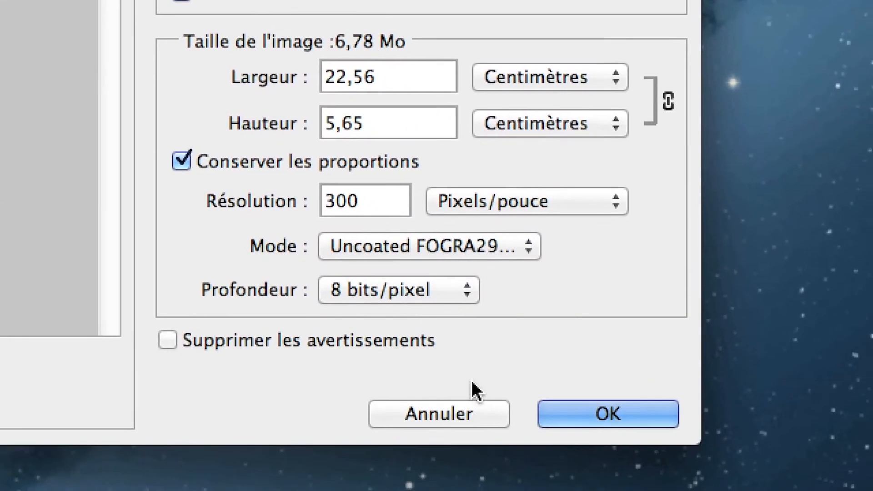
key("alt")
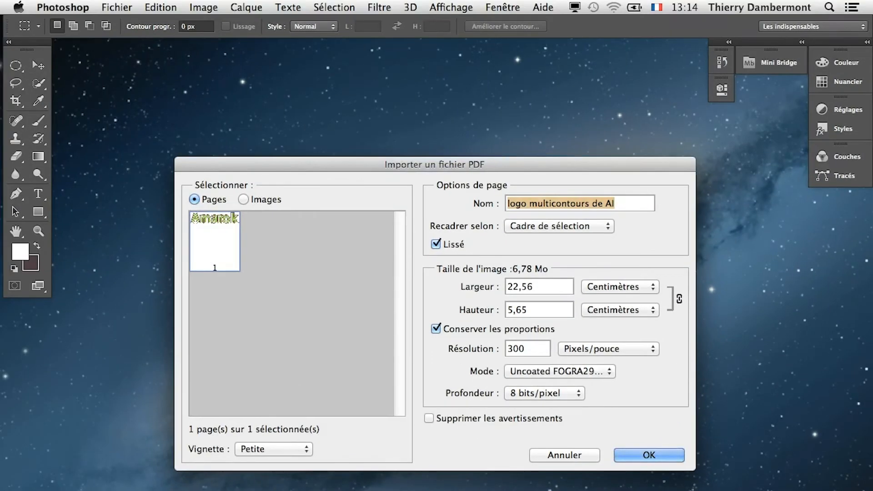
left_click(646, 457)
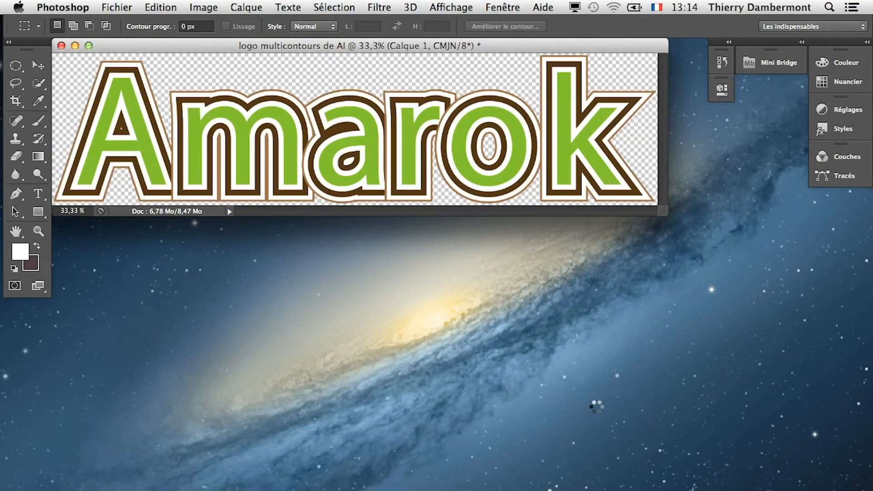
Enlarge the logo's Photoshop document window, return to Photoshop and hide the other applications again.
left_click_drag(664, 208, 733, 350)
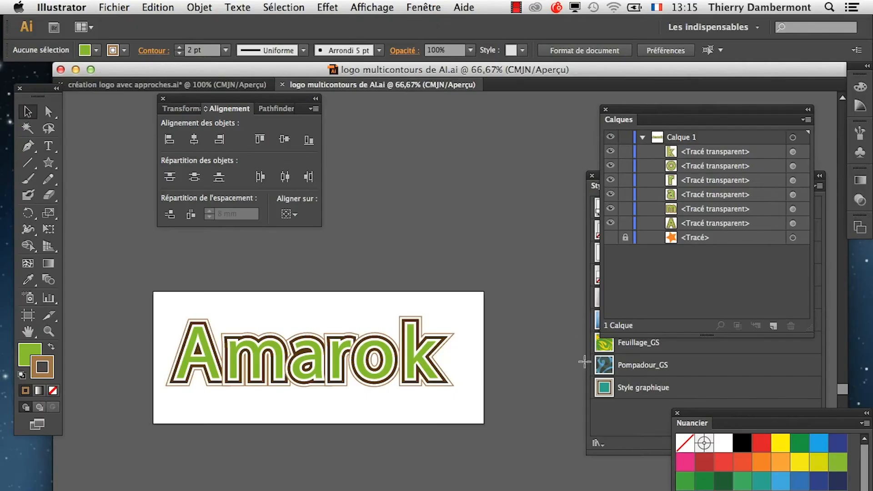
key("super+Tab")
left_click(427, 356)
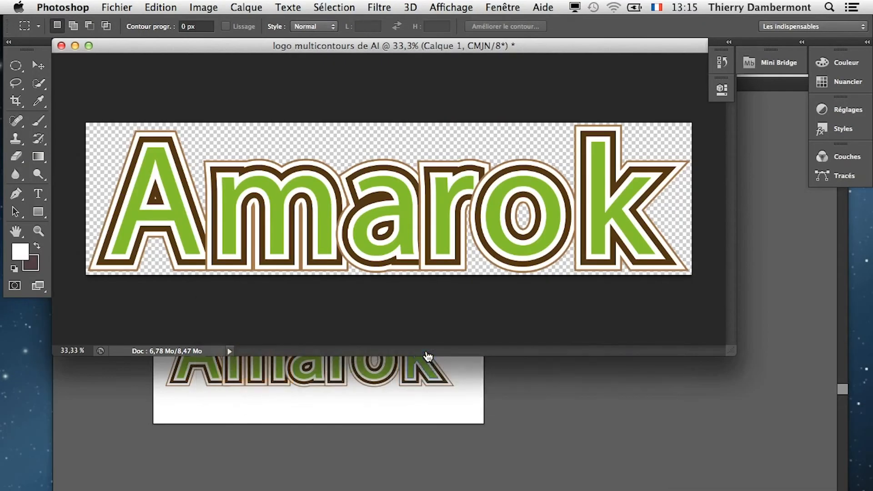
key("alt+super+h")
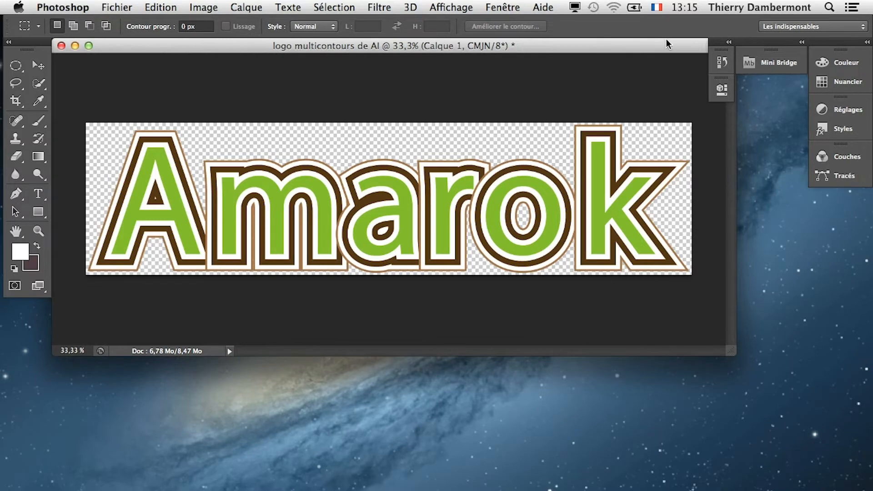
Display the Calques panel and place it below the logo's lettering.
left_click(502, 7)
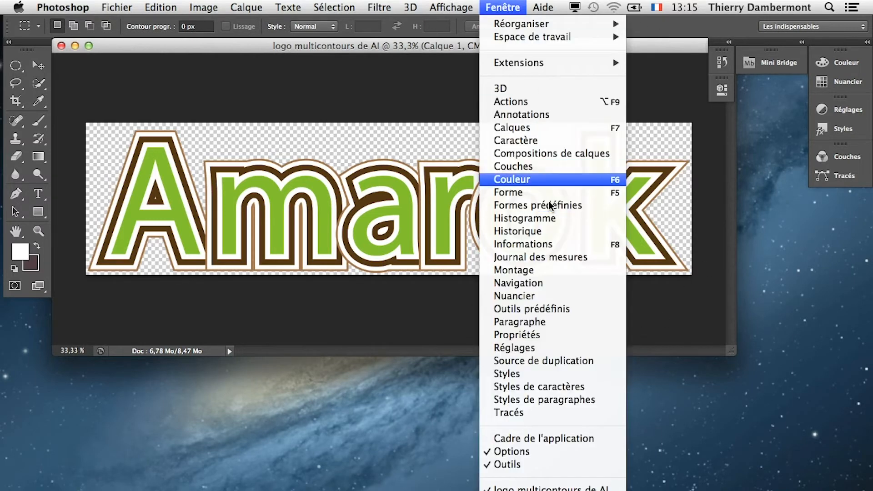
left_click(530, 127)
left_click_drag(640, 165, 545, 97)
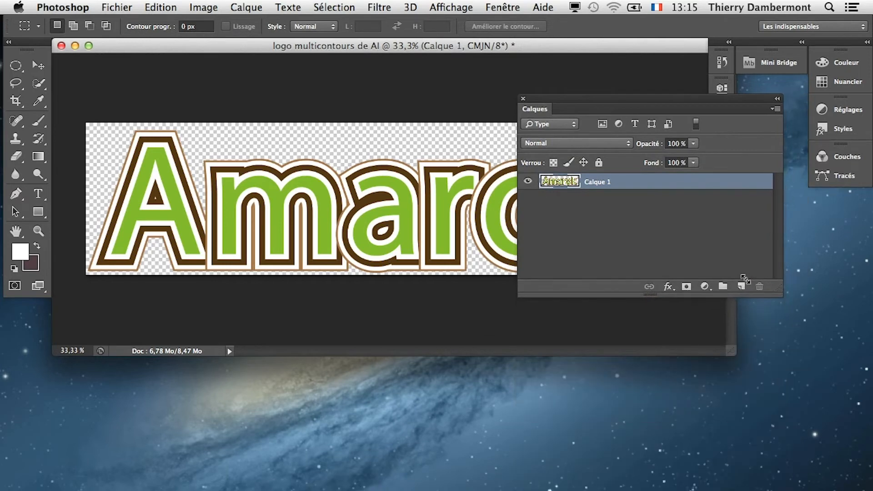
left_click_drag(592, 106, 642, 314)
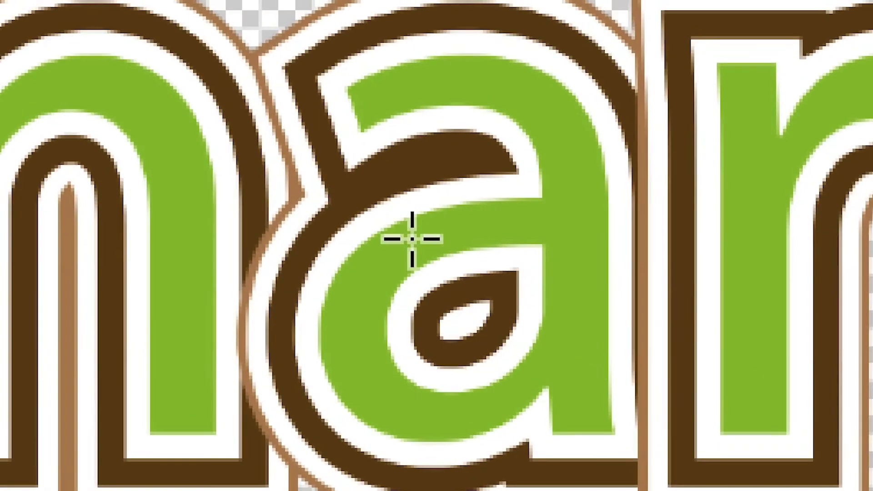
Examine the pixel edges of the imported Amarok letters at various magnifications and the logo's layer in the Calques panel.
scroll(412, 238, "up", 6)
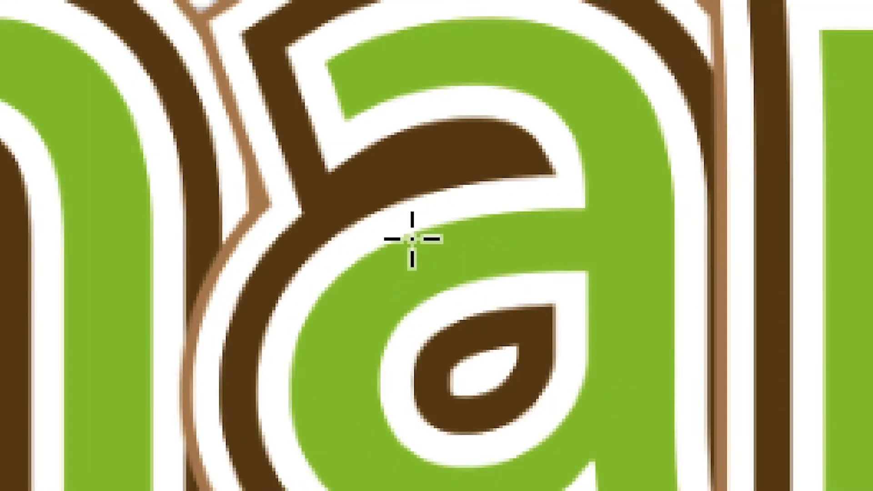
scroll(412, 238, "up", 5)
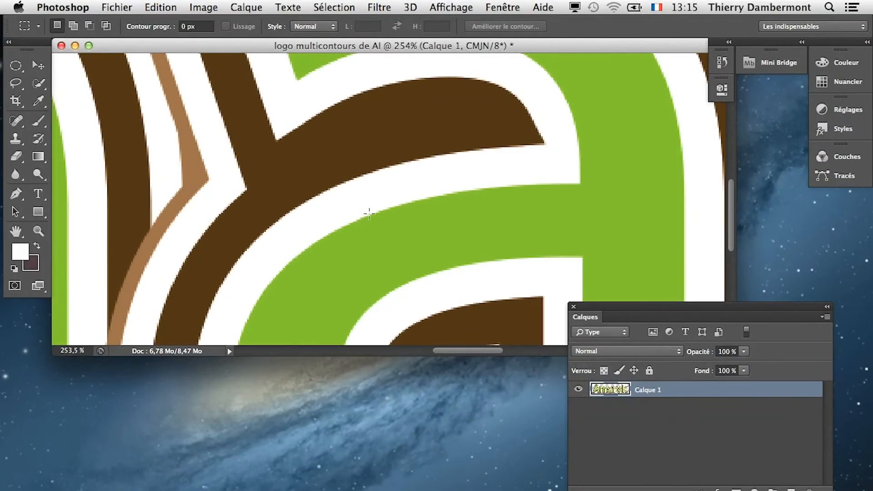
scroll(369, 213, "down", 5)
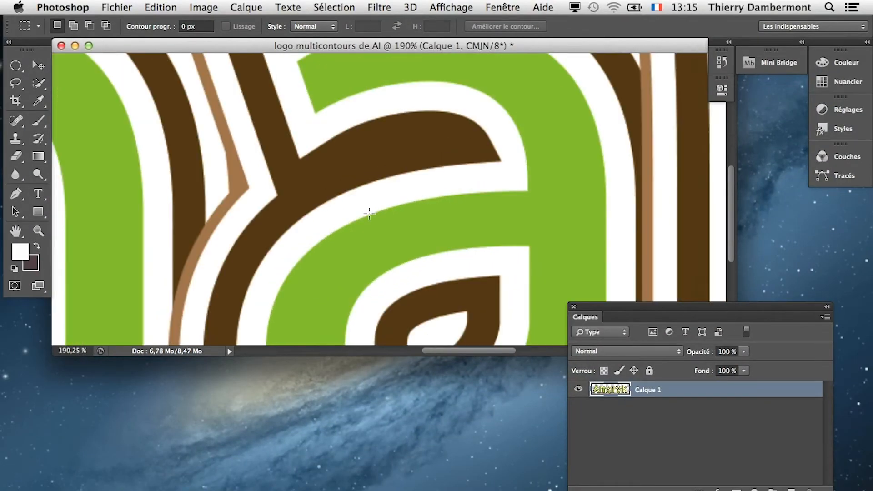
scroll(171, 188, "up", 6)
scroll(171, 188, "up", 2)
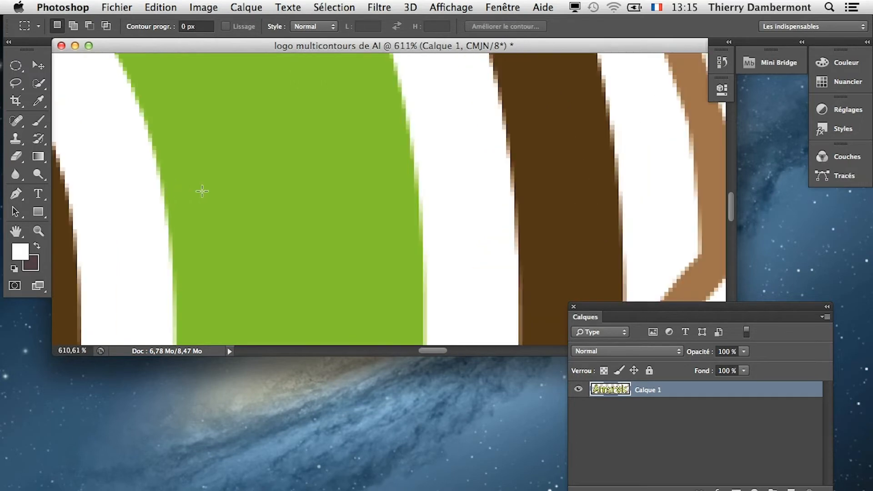
scroll(292, 181, "down", 6)
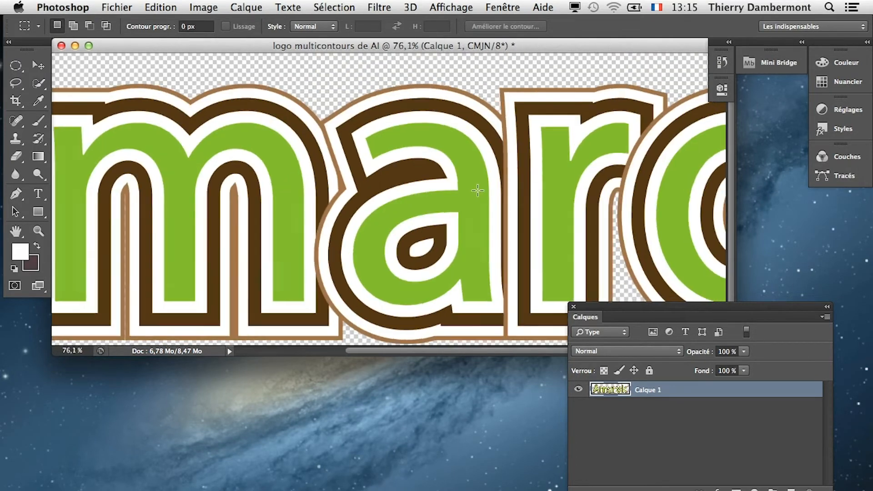
scroll(477, 190, "up", 9)
scroll(477, 190, "down", 3)
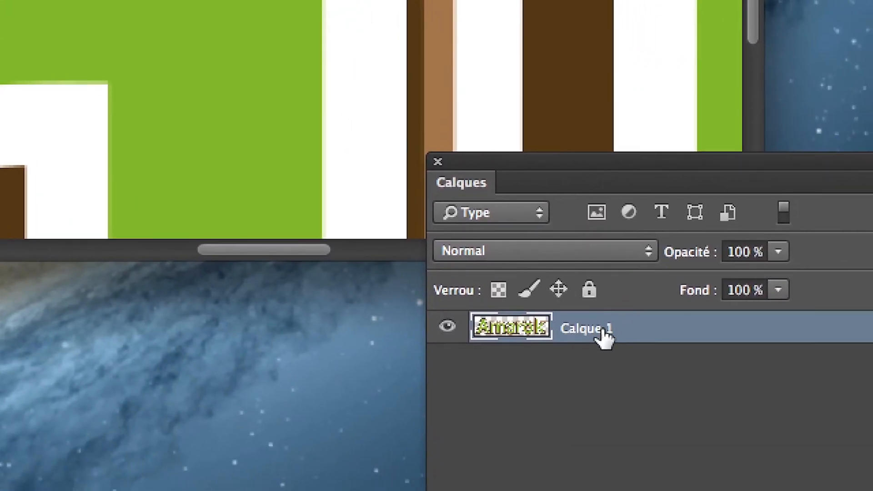
left_click_drag(859, 391, 872, 469)
left_click_drag(676, 359, 760, 473)
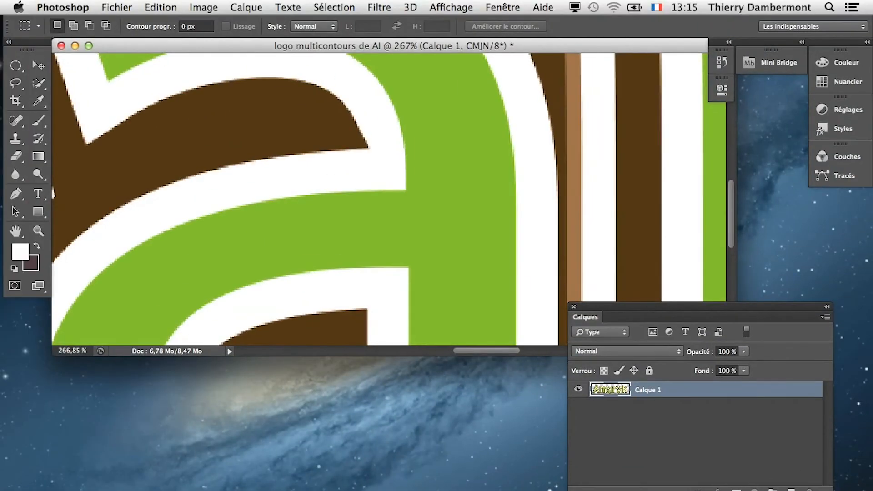
Select the entire image, delete the rasterized logo from Calque 1, and clear the selection.
scroll(305, 142, "down", 10)
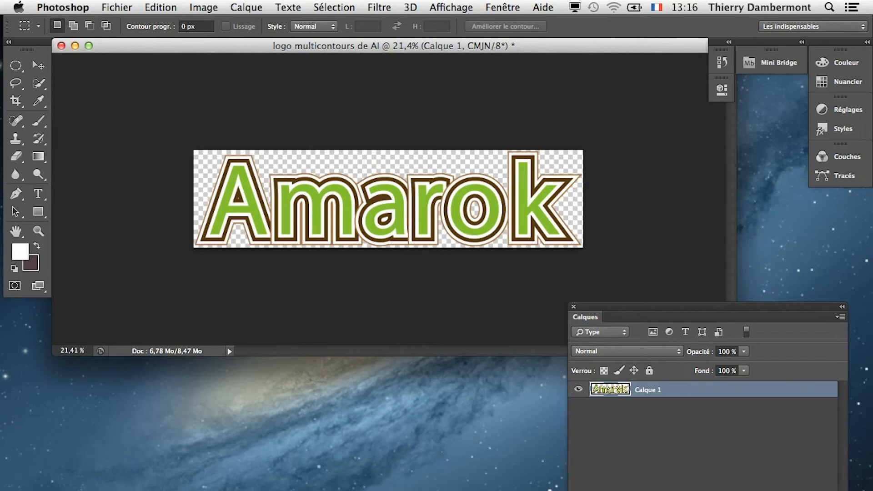
left_click(727, 424)
left_click(691, 397)
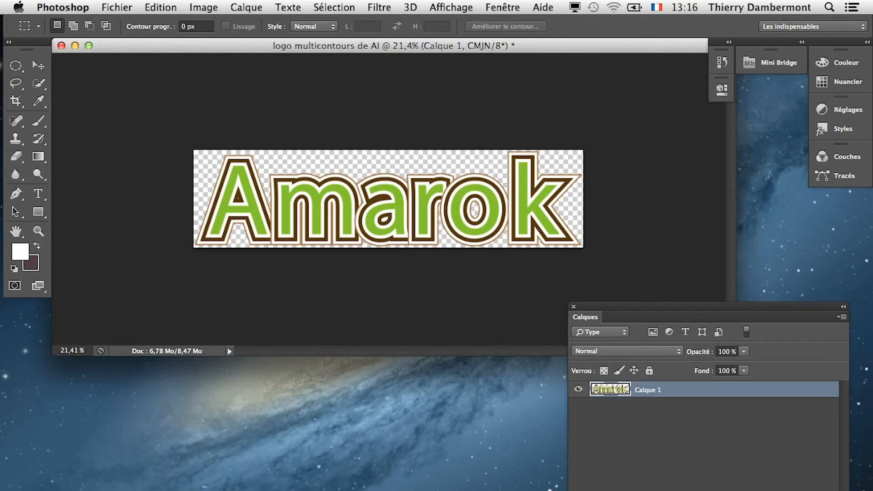
left_click_drag(774, 490, 765, 464)
left_click(334, 8)
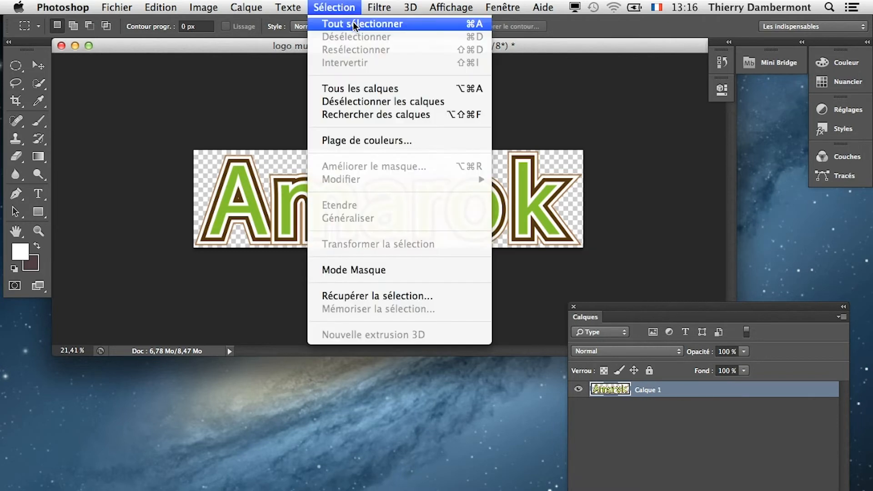
left_click(351, 22)
key("Delete")
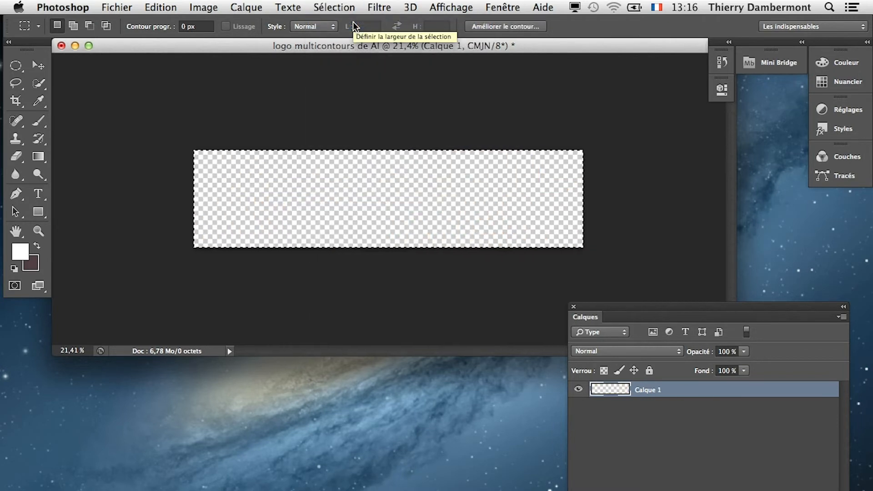
left_click(334, 7)
left_click(354, 25)
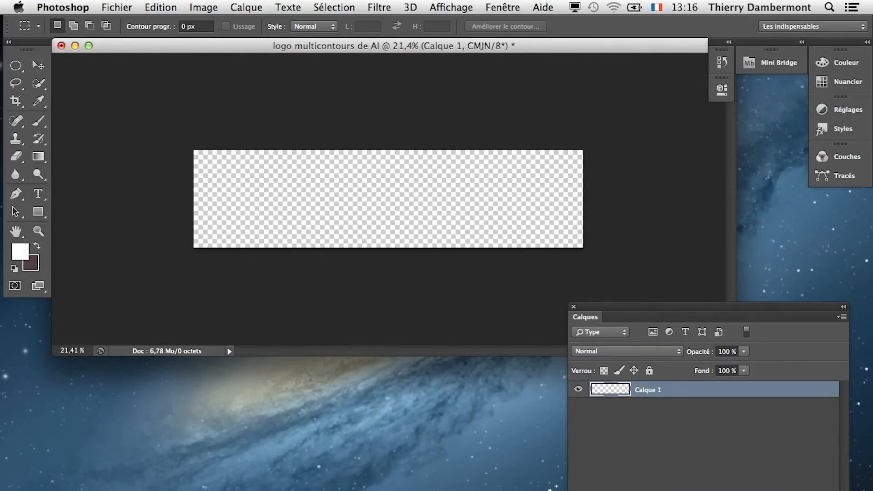
Review the commands for selecting all and deselecting, together with their keyboard equivalents.
left_click(335, 7)
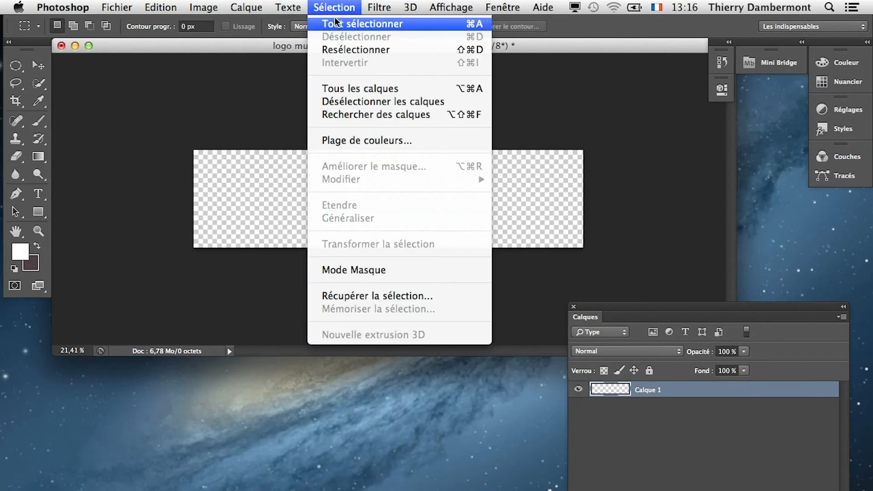
left_click(336, 23)
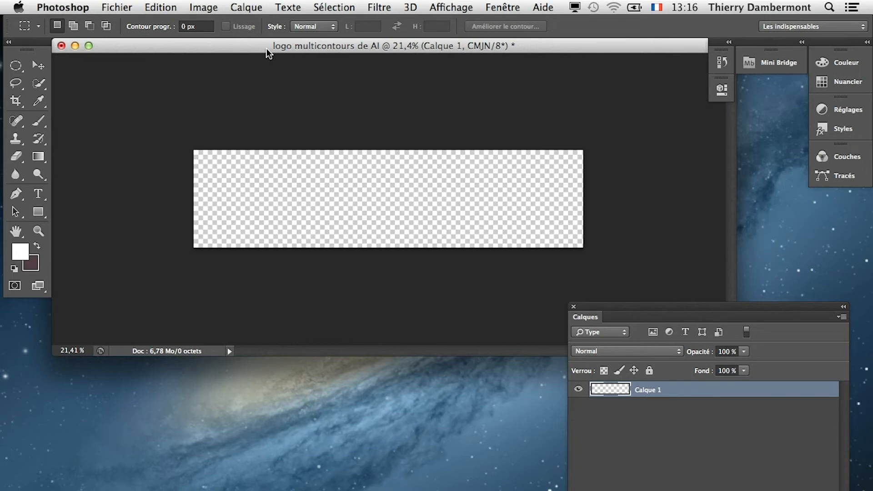
left_click(337, 7)
left_click(359, 37)
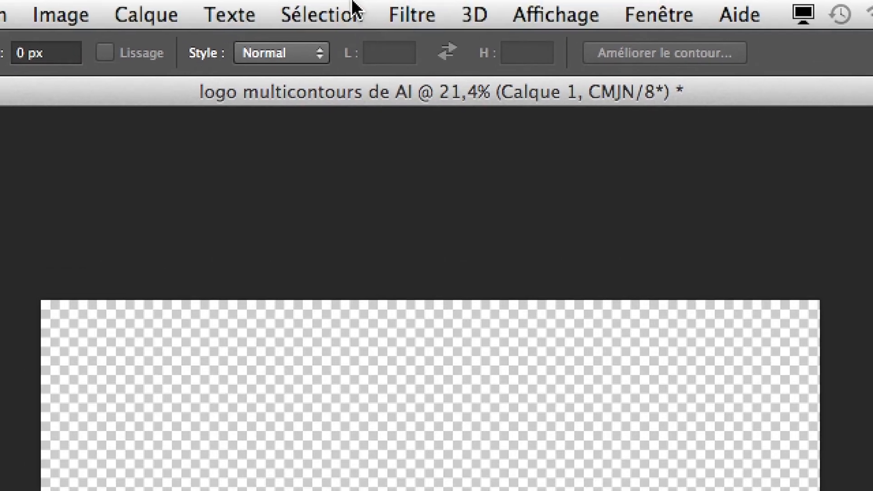
left_click(352, 6)
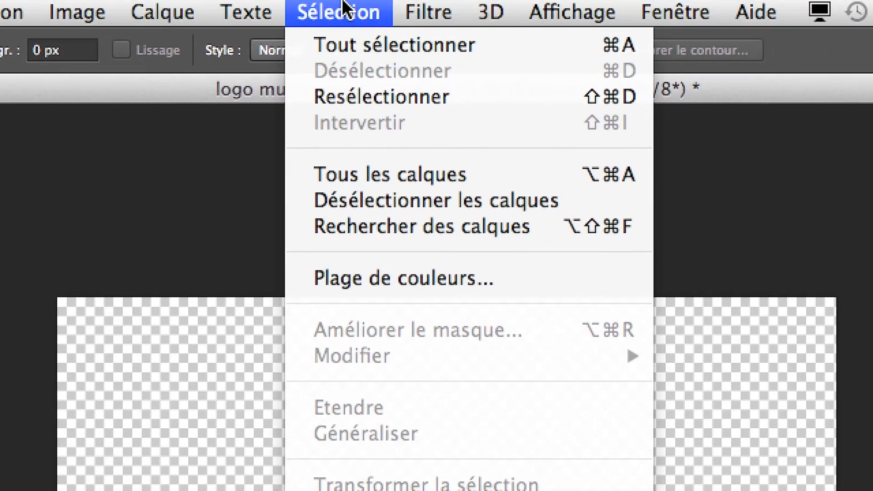
left_click(343, 6)
left_click(341, 6)
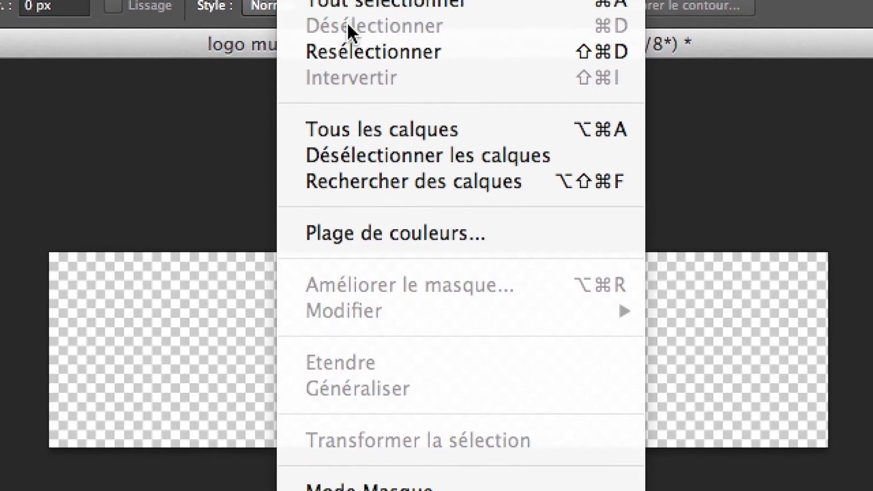
left_click(347, 71)
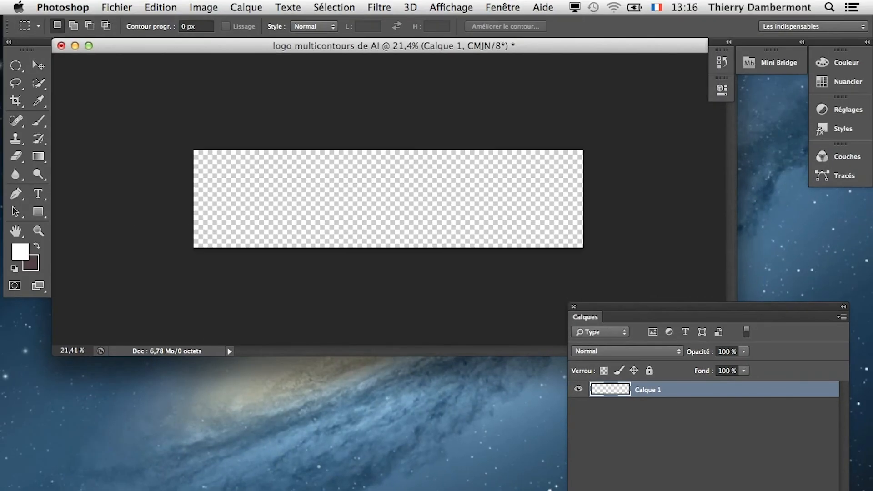
Place "logo multicontours de AI.ai" from the folder "le 12 décembre 2013" into the emptied document as a smart object at its original size.
left_click(127, 6)
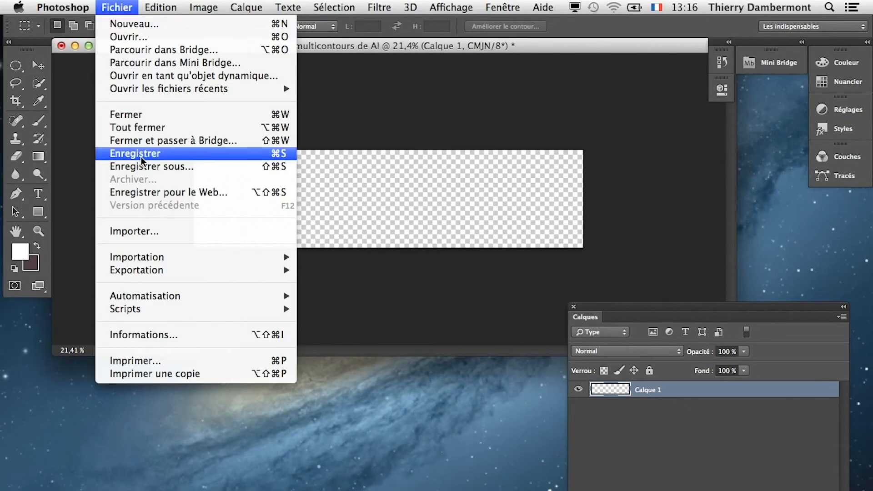
left_click(151, 231)
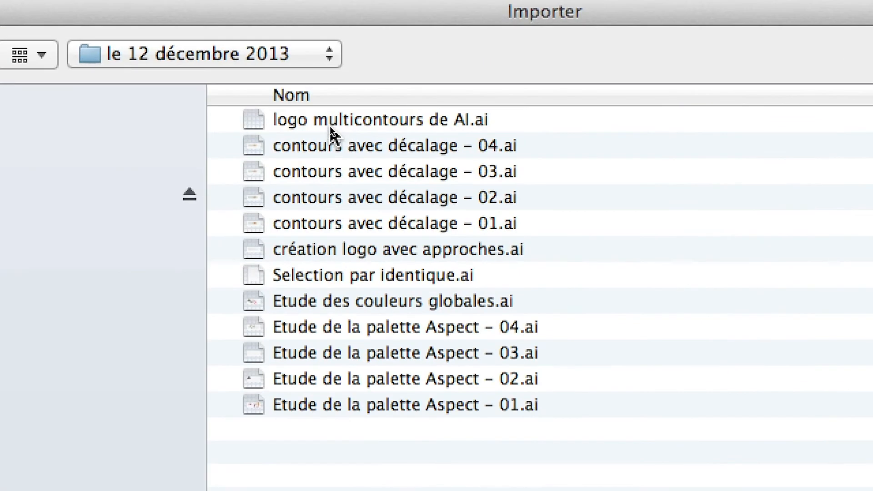
left_click(330, 128)
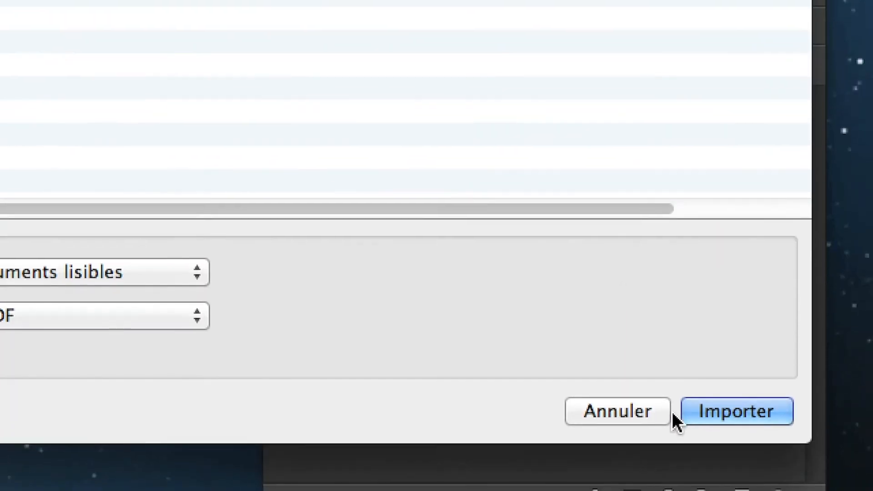
left_click(700, 414)
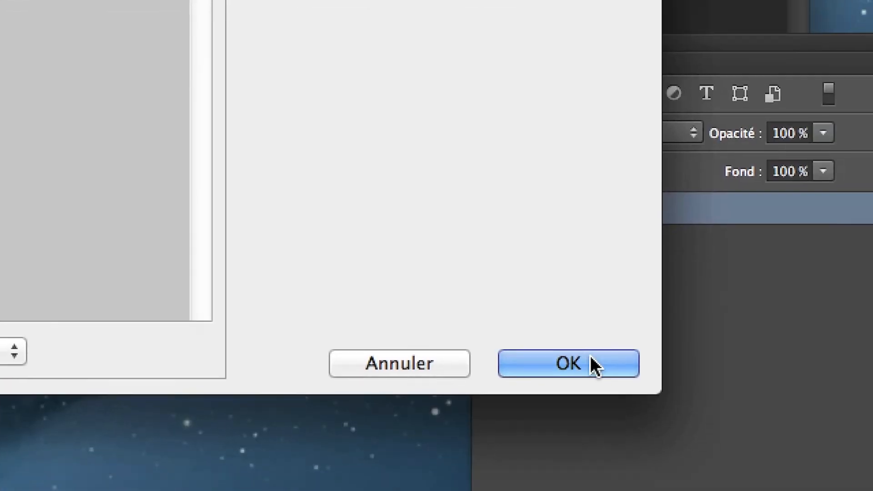
left_click(590, 362)
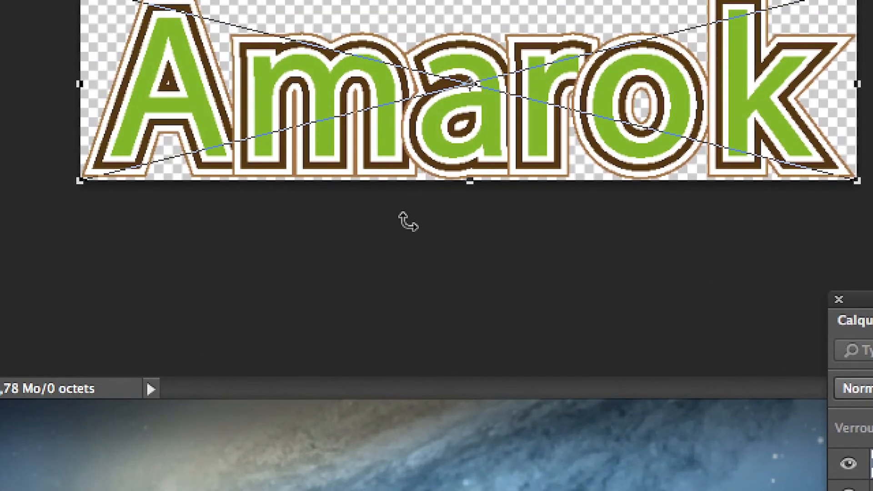
key("Return")
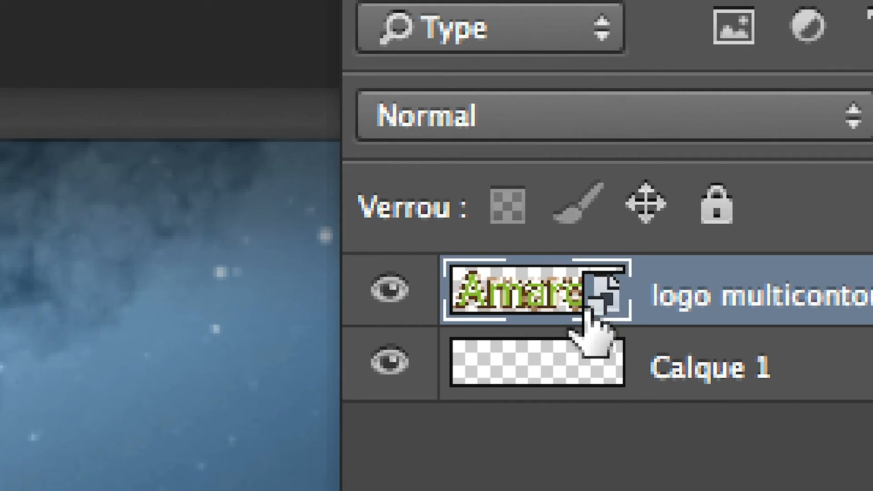
Examine the placed logo's edges at various magnifications and its smart object thumbnail, moving the Calques panel clear of the lettering.
double_click(489, 296)
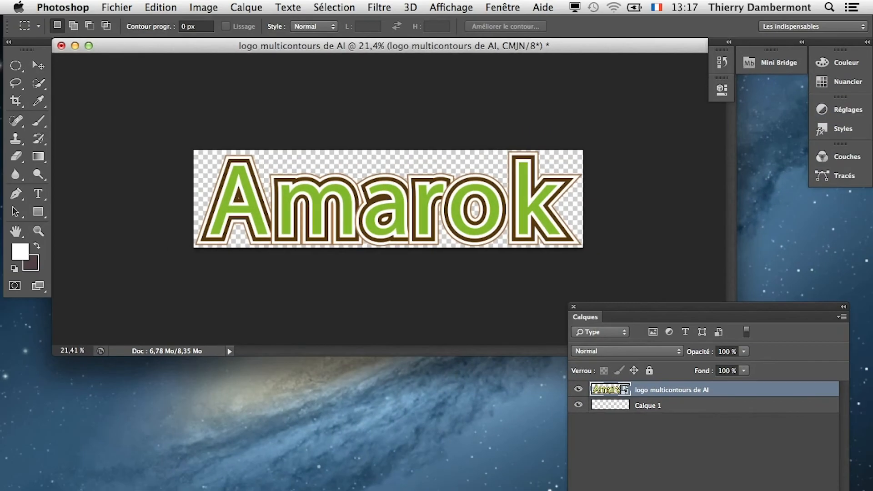
scroll(407, 200, "up", 10)
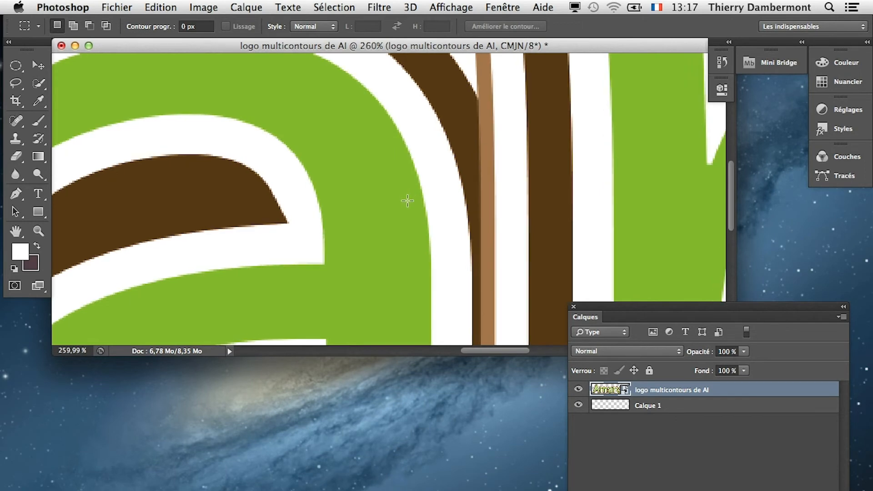
scroll(407, 201, "down", 8)
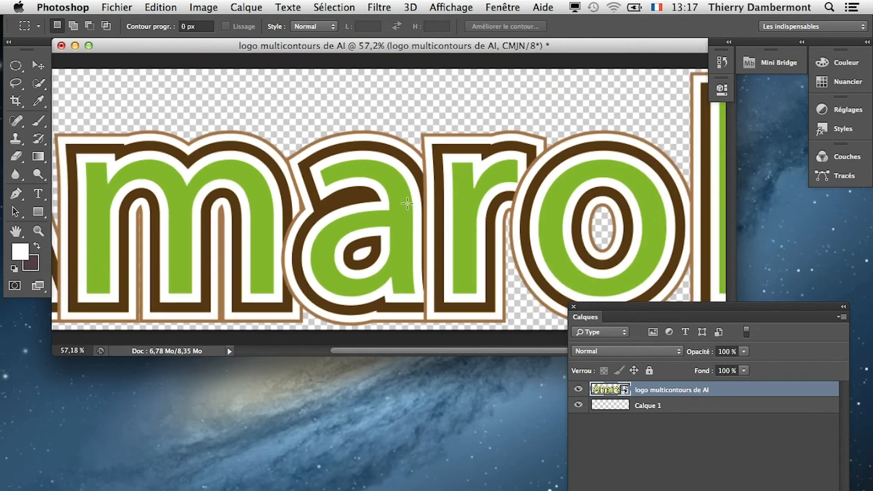
scroll(407, 203, "down", 2)
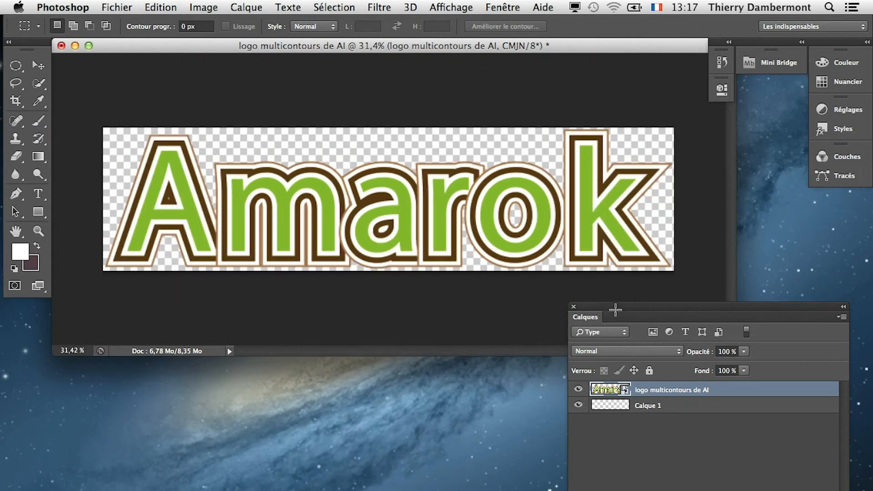
left_click_drag(616, 306, 599, 295)
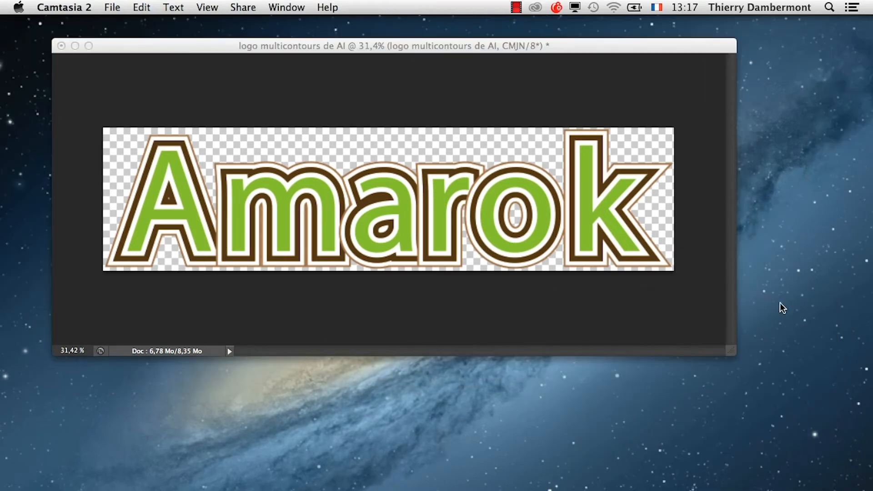
left_click(724, 349)
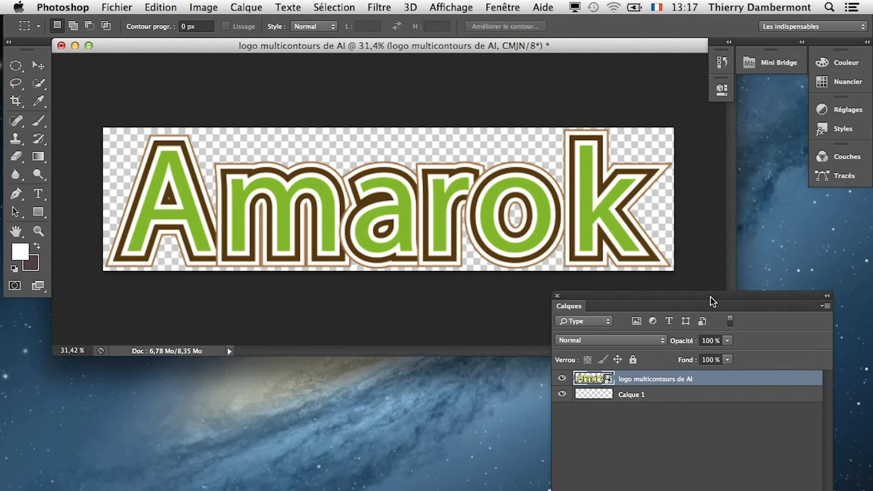
left_click_drag(712, 298, 687, 336)
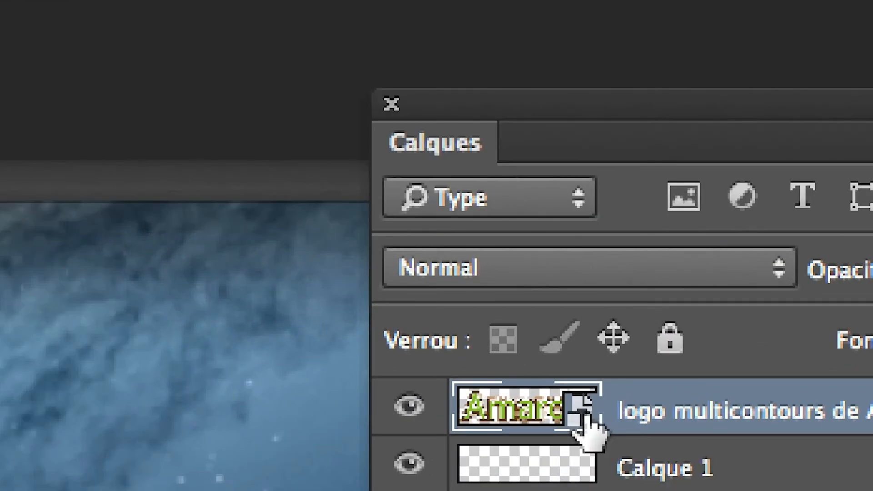
double_click(583, 414)
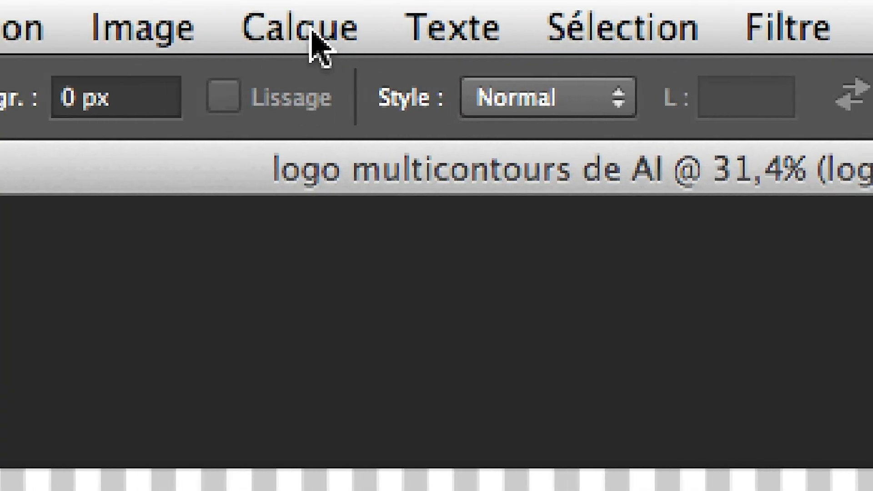
Resize the image to 15 % of its pixel width and height, and inspect the reduced logo's pixels up close.
left_click(138, 29)
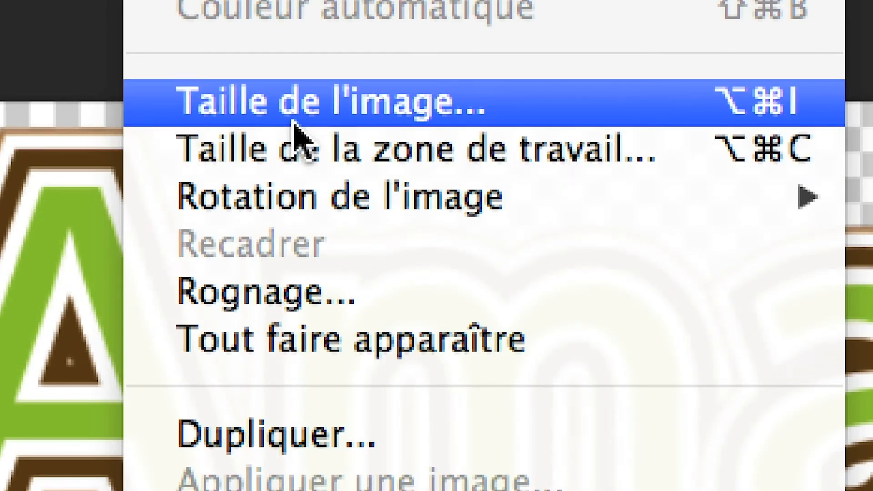
left_click(293, 120)
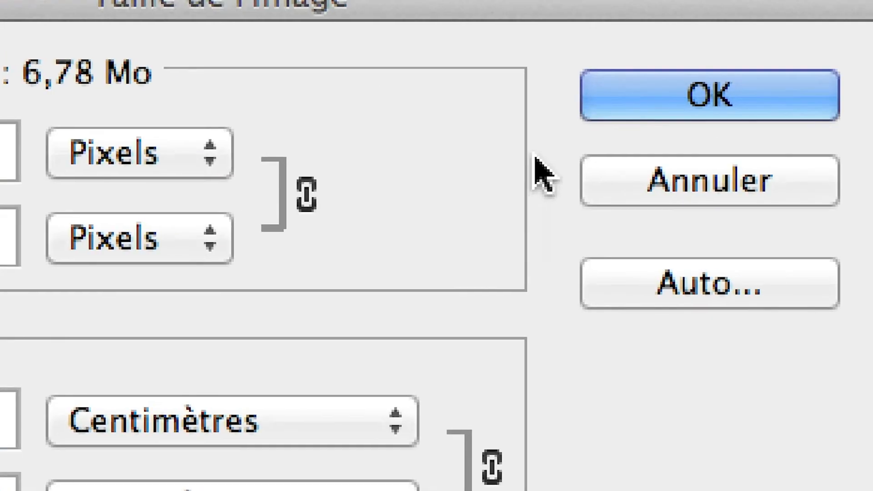
key("alt")
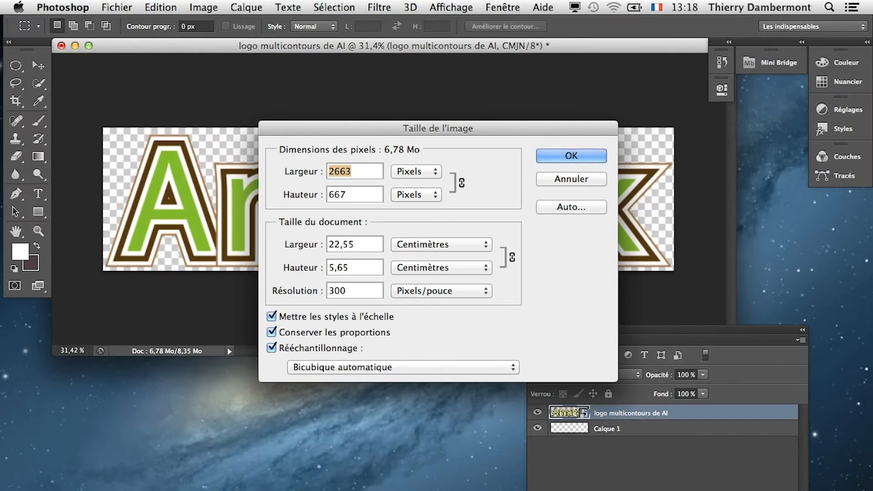
left_click_drag(508, 130, 432, 325)
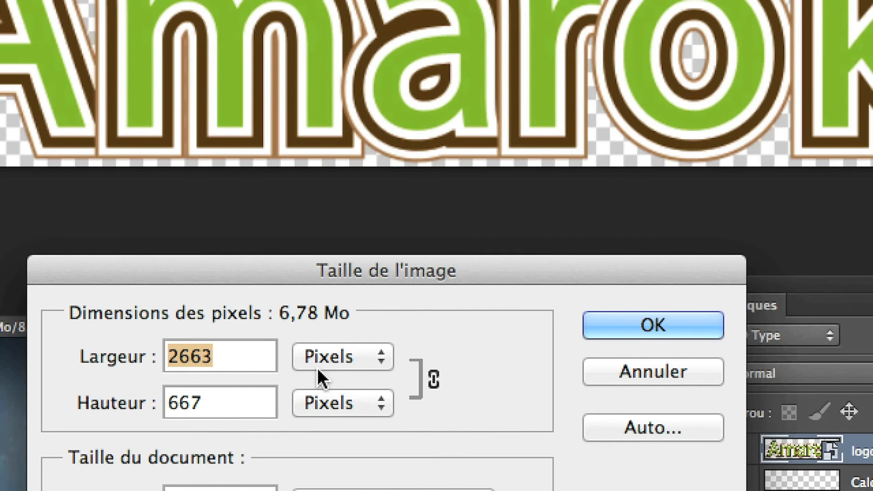
left_click(409, 137)
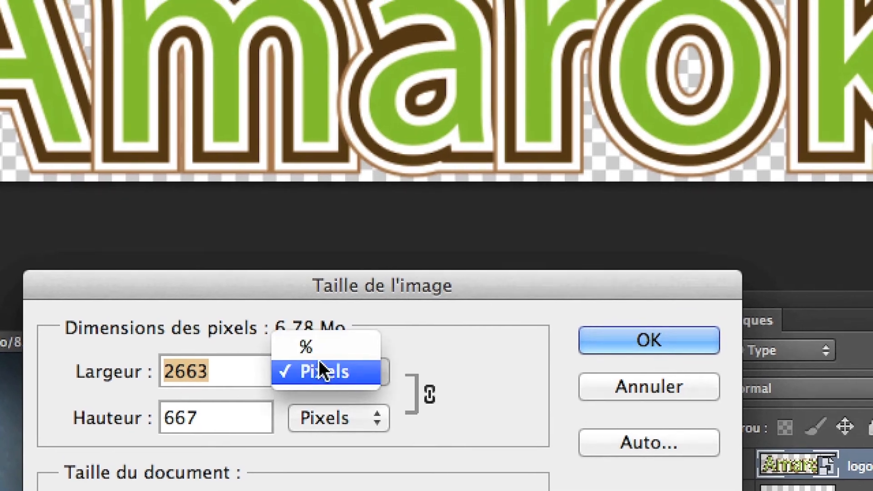
left_click(321, 356)
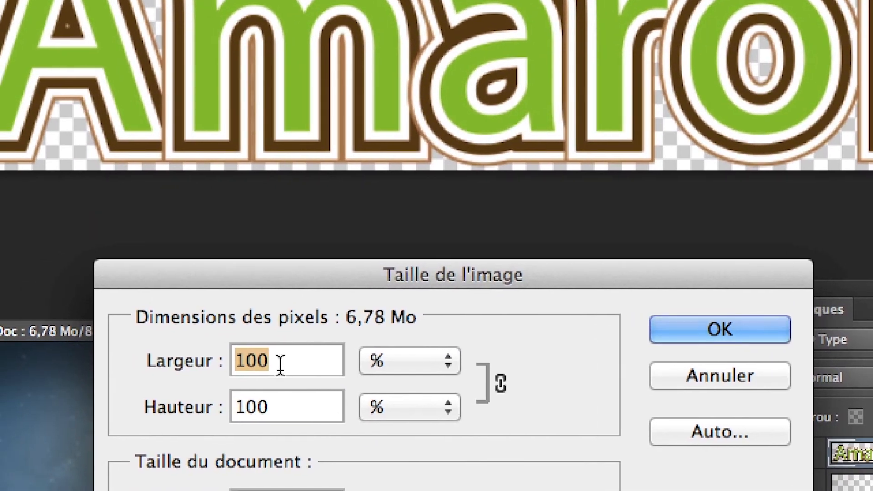
type("15")
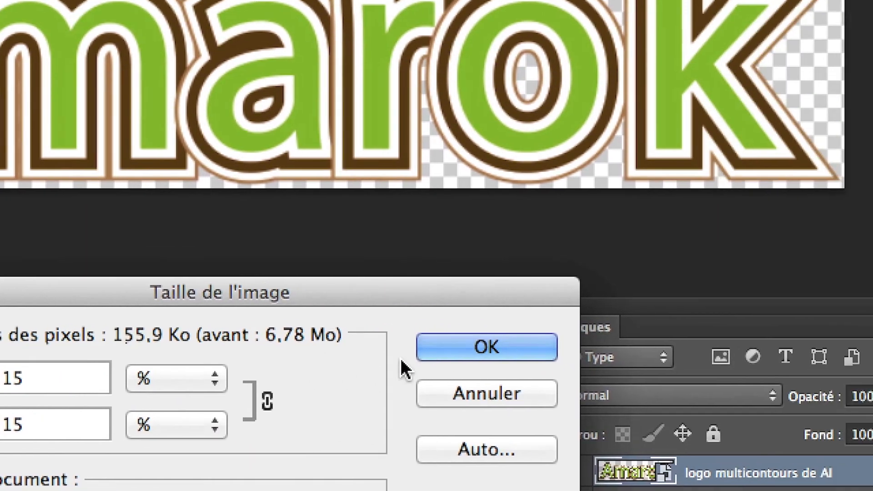
left_click(436, 356)
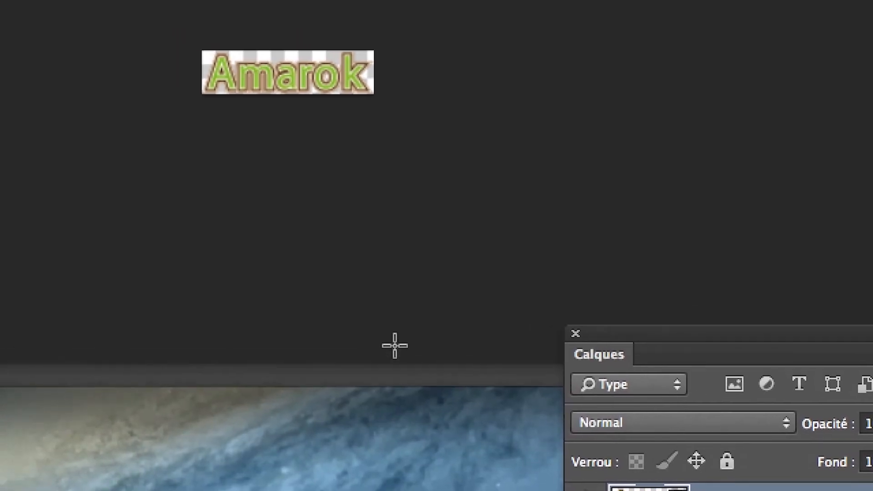
scroll(353, 242, "up", 8)
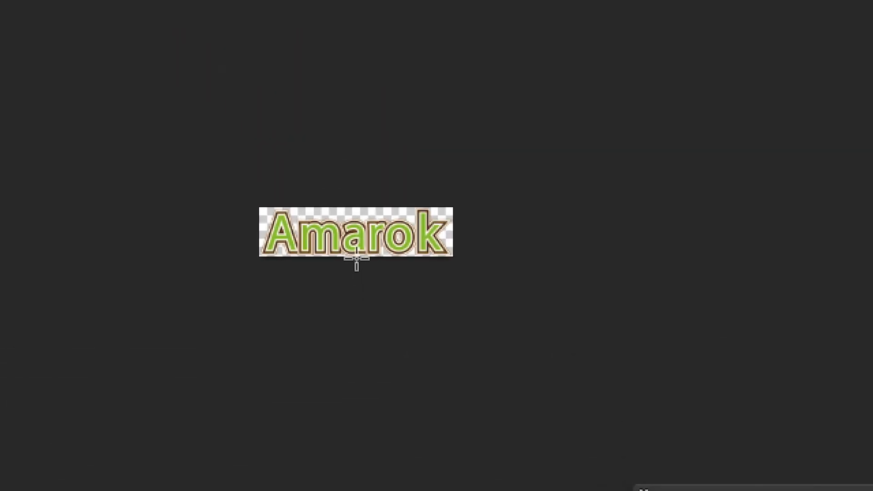
scroll(355, 258, "up", 10)
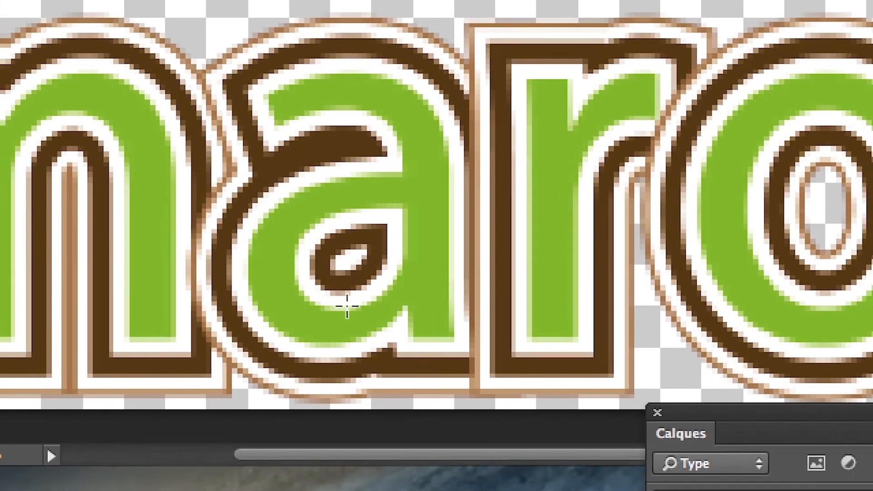
Resize the image to 600 % of its pixel width and height.
scroll(346, 308, "down", 1)
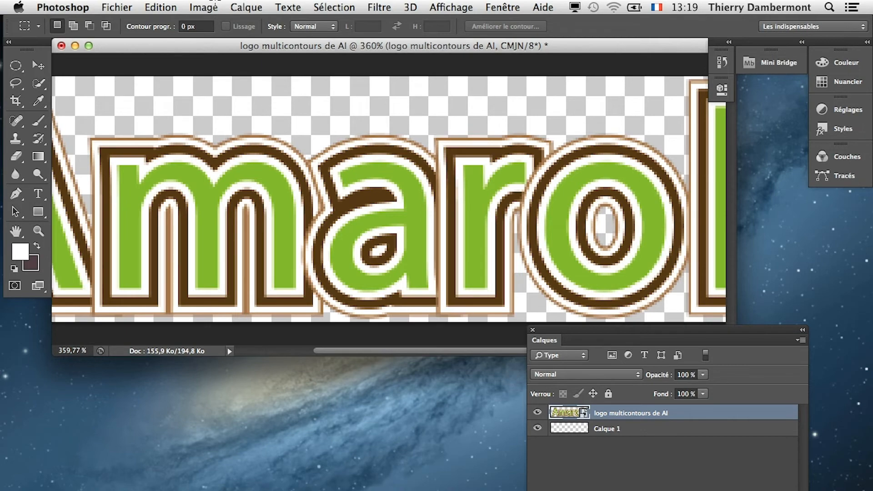
left_click(214, 7)
left_click(232, 126)
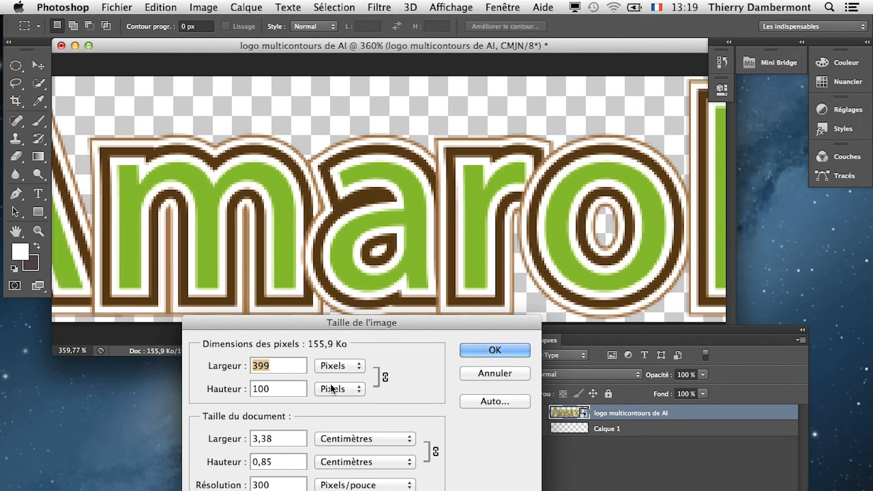
left_click(489, 373)
left_click(210, 8)
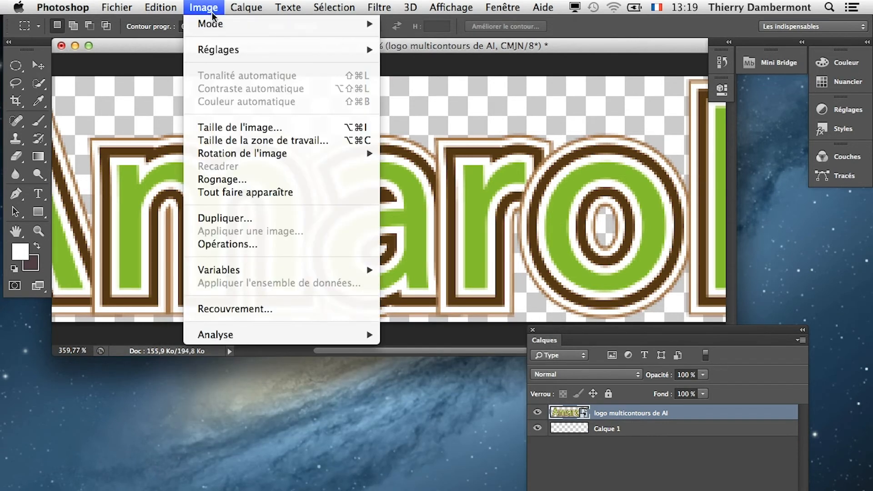
left_click(246, 127)
key("alt")
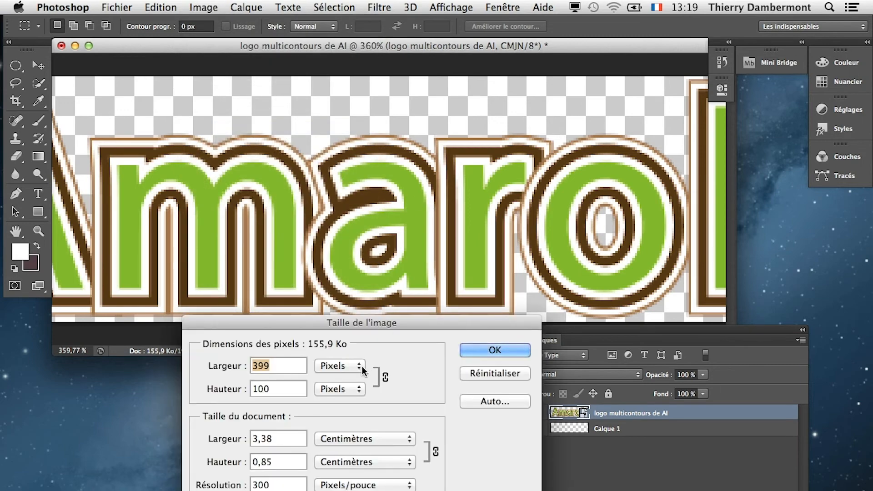
left_click(362, 366)
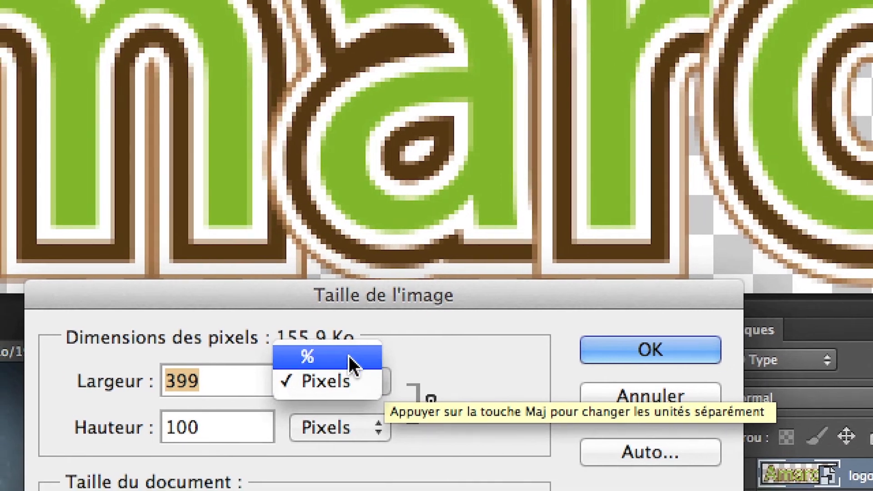
left_click(346, 355)
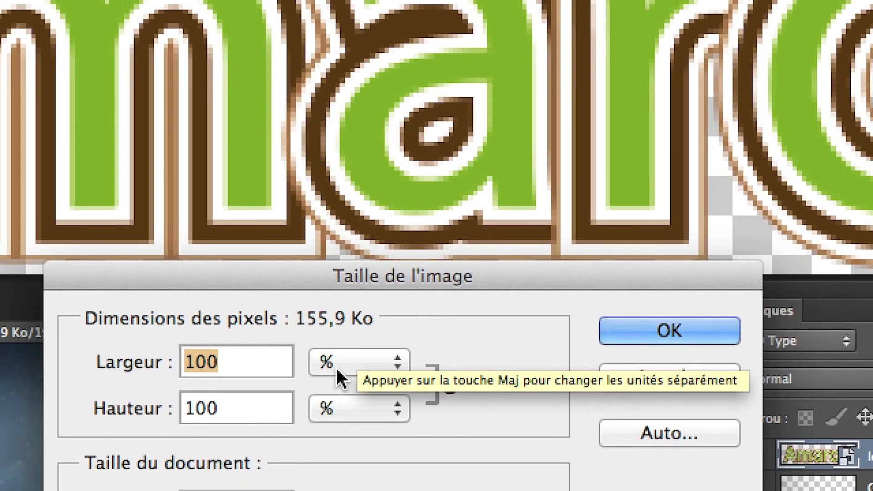
type("600")
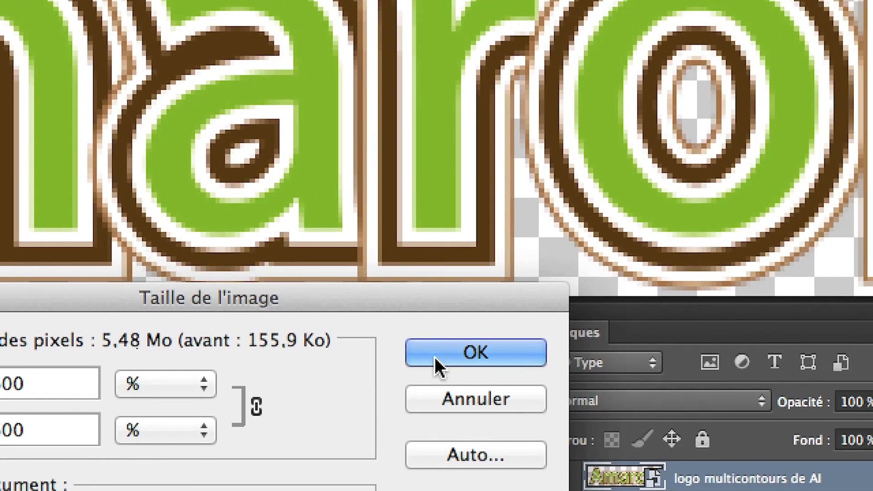
left_click(639, 361)
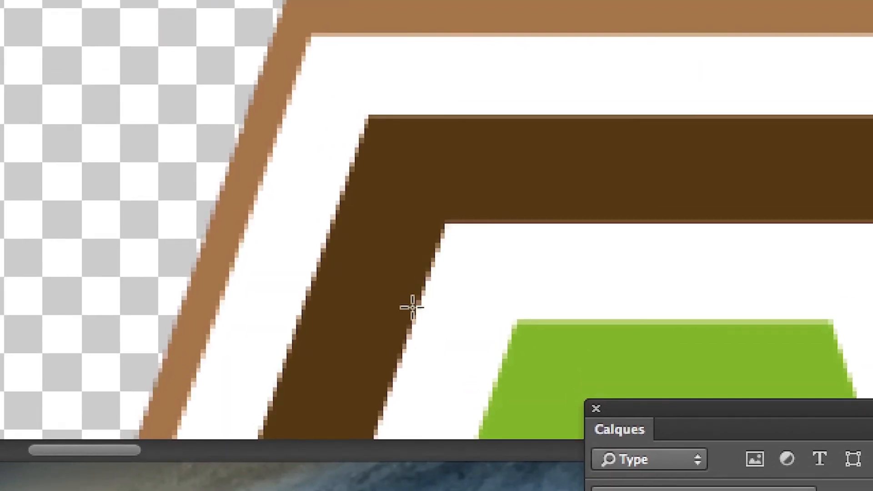
Examine the enlarged logo's contours and lettering edges at various magnifications.
scroll(412, 307, "down", 5)
scroll(412, 308, "down", 4)
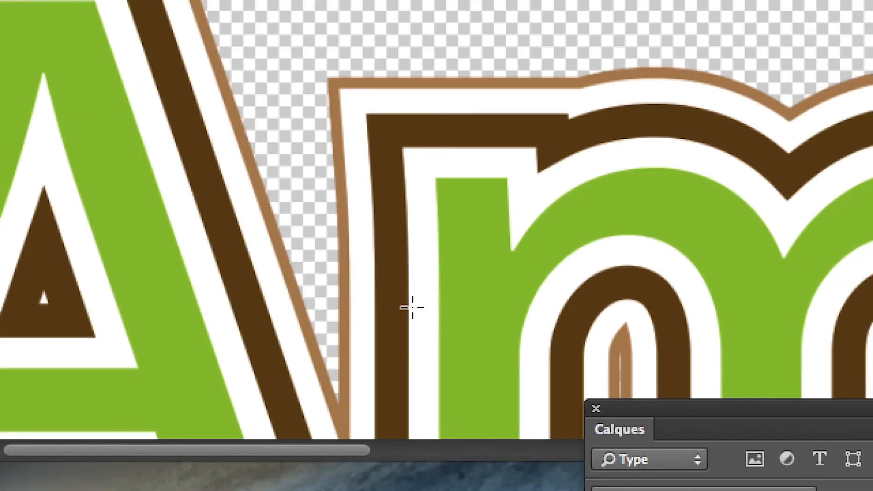
scroll(412, 308, "down", 4)
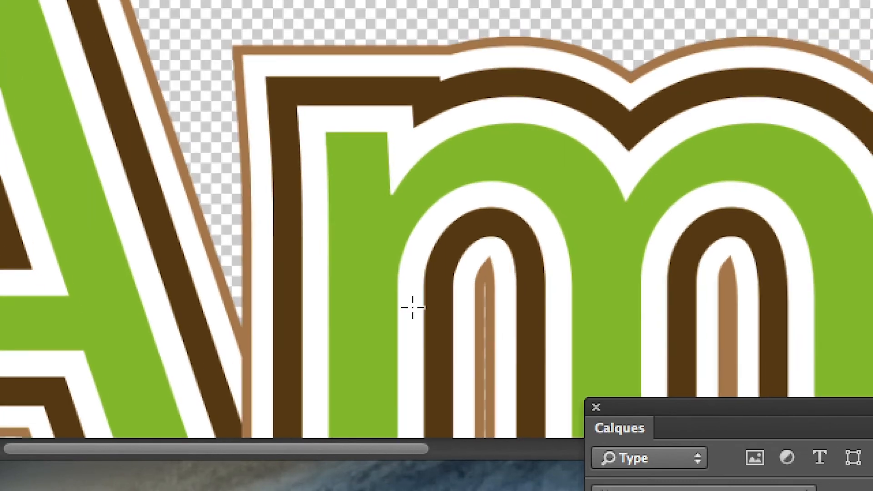
scroll(412, 307, "down", 5)
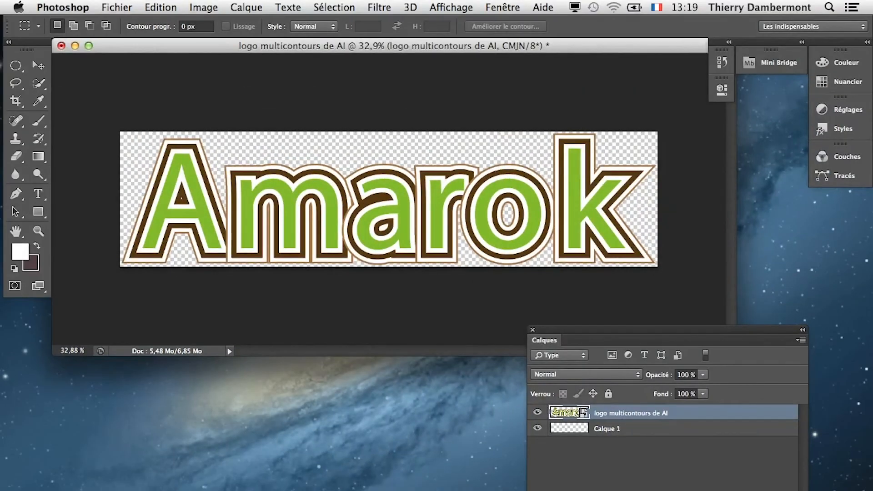
scroll(480, 249, "up", 5)
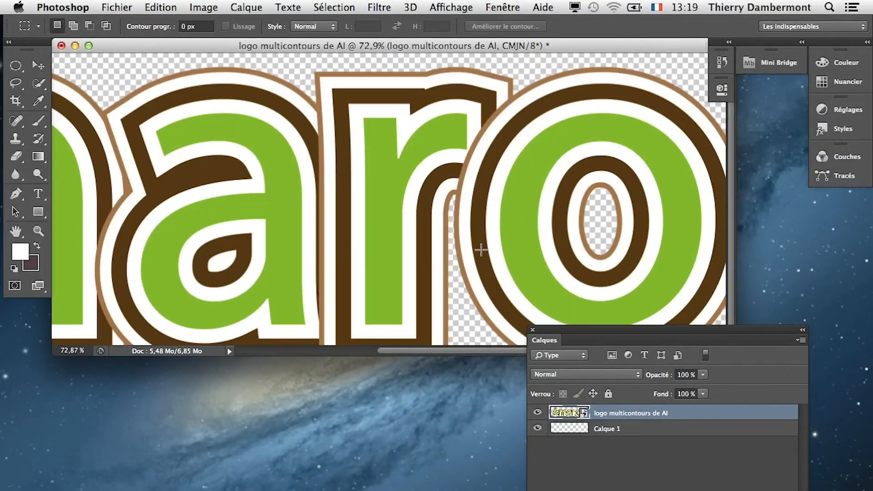
scroll(481, 250, "up", 4)
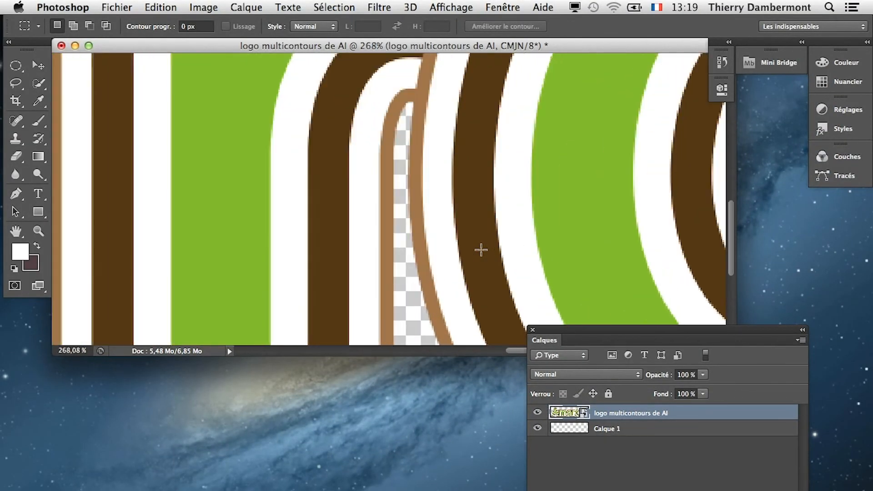
scroll(481, 249, "down", 7)
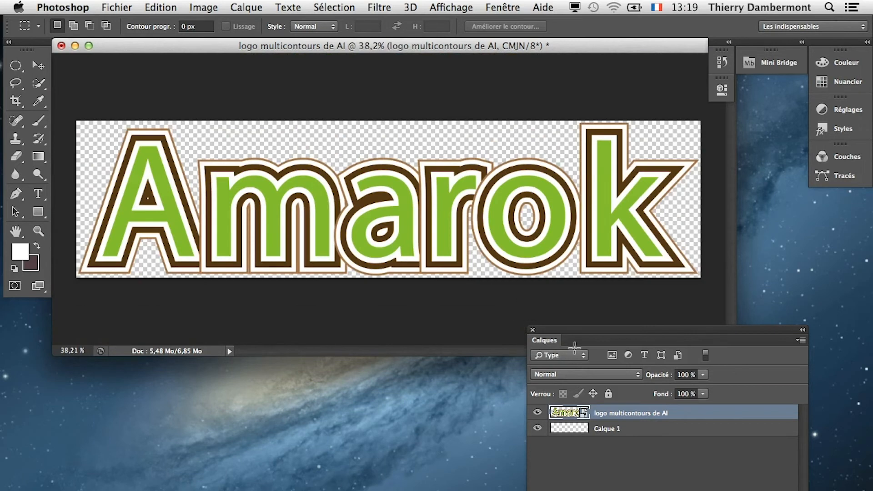
Bring the tools next to the Calques panel and try to paint on the smart object with the Brush, declining to rasterize it.
left_click_drag(570, 329, 475, 309)
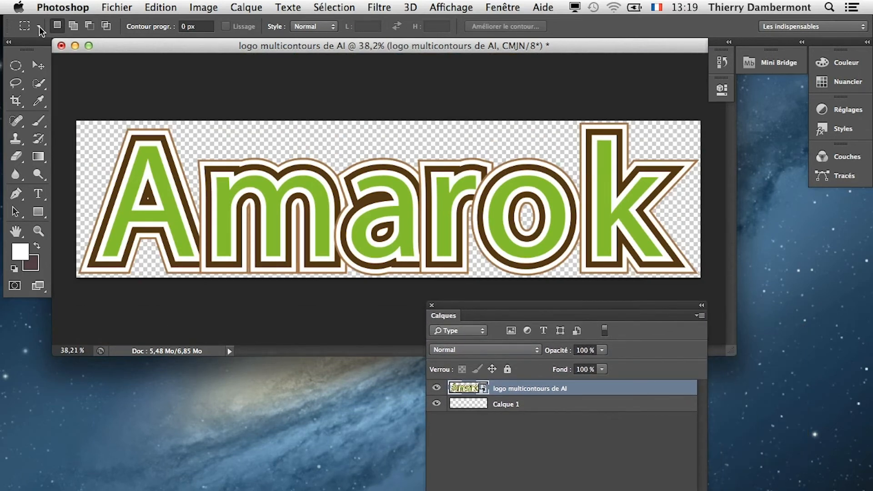
left_click_drag(29, 45, 349, 312)
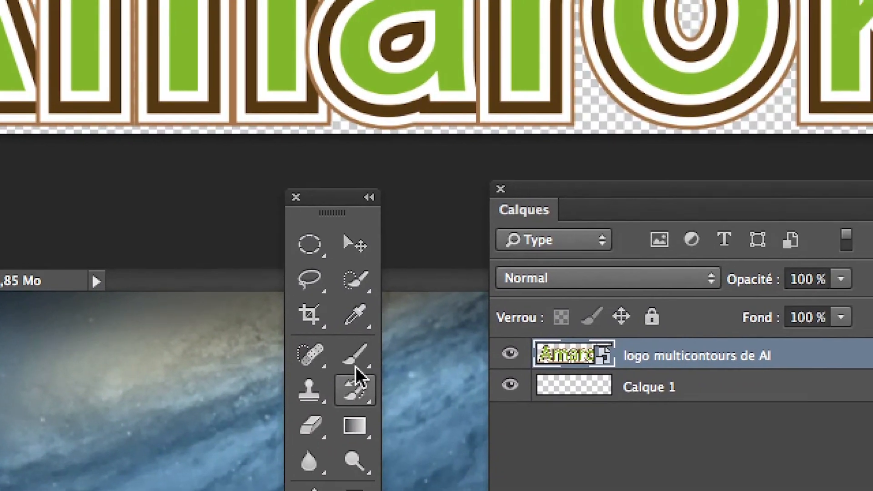
left_click(354, 355)
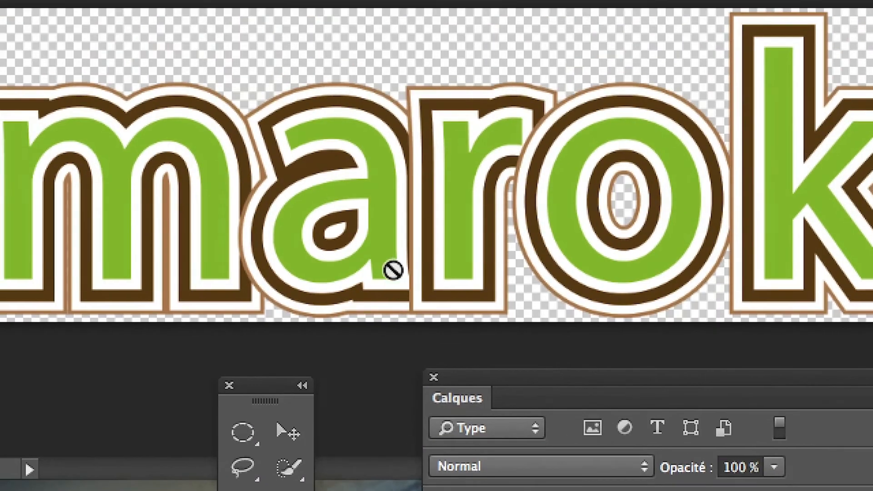
left_click(442, 44)
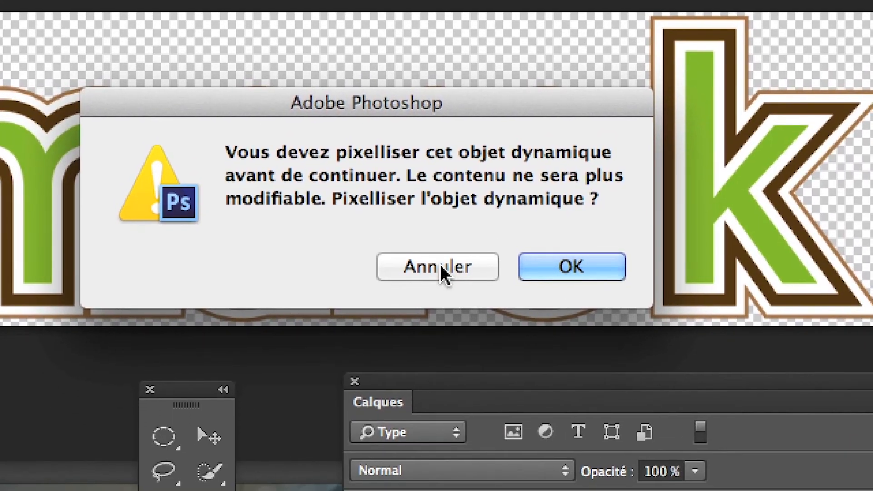
left_click(441, 270)
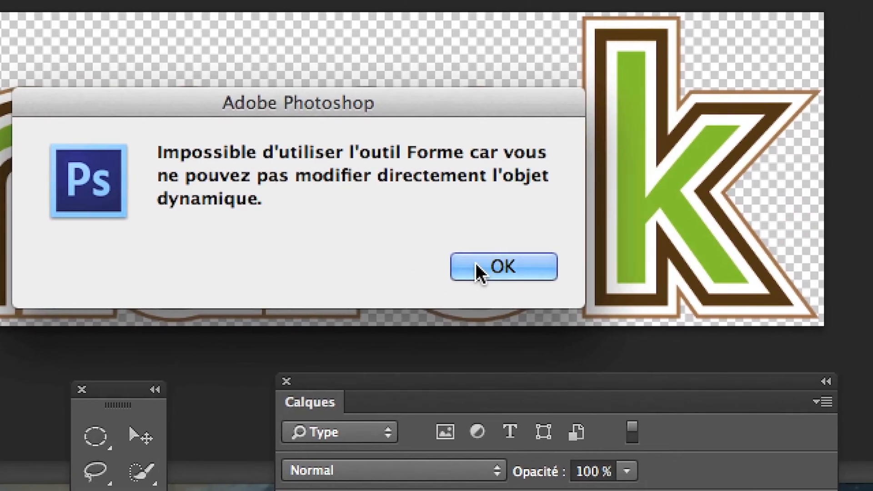
left_click(477, 271)
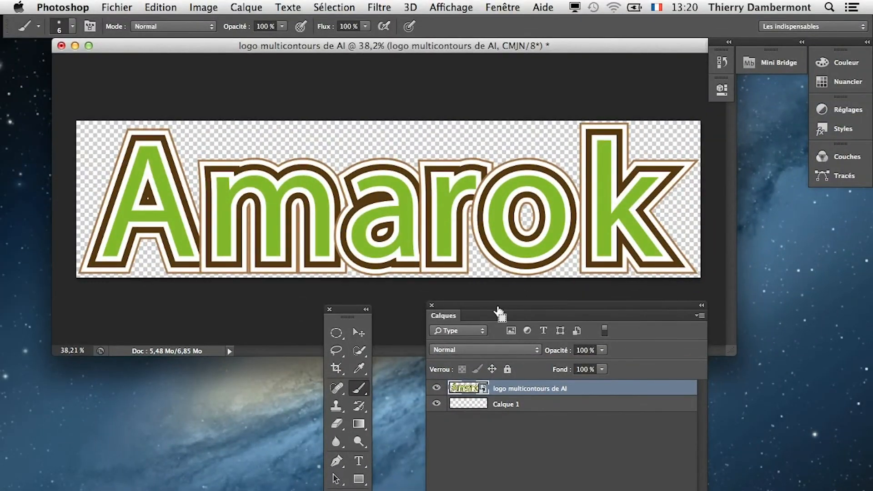
Move the tool palette away from the Calques panel, then widen and reposition the Calques panel below the logo.
key("super+alt+2")
left_click(435, 50)
left_click_drag(354, 311, 51, 306)
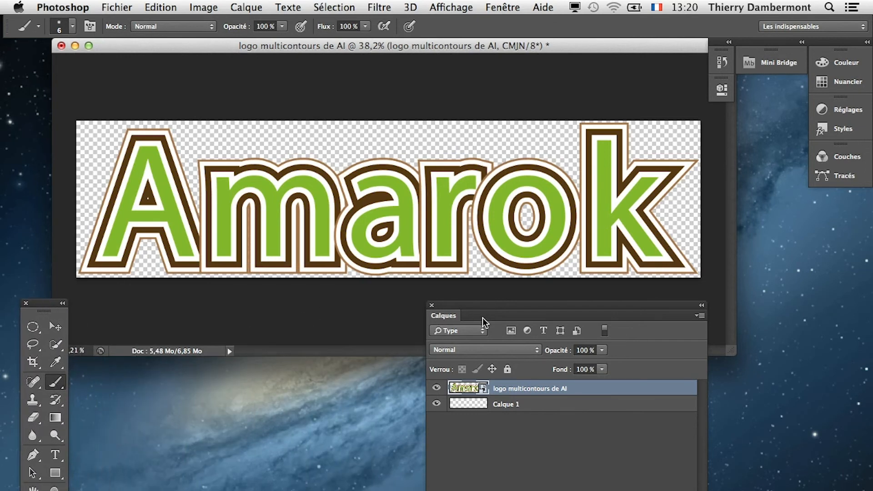
left_click_drag(708, 490, 788, 474)
left_click_drag(645, 305, 667, 334)
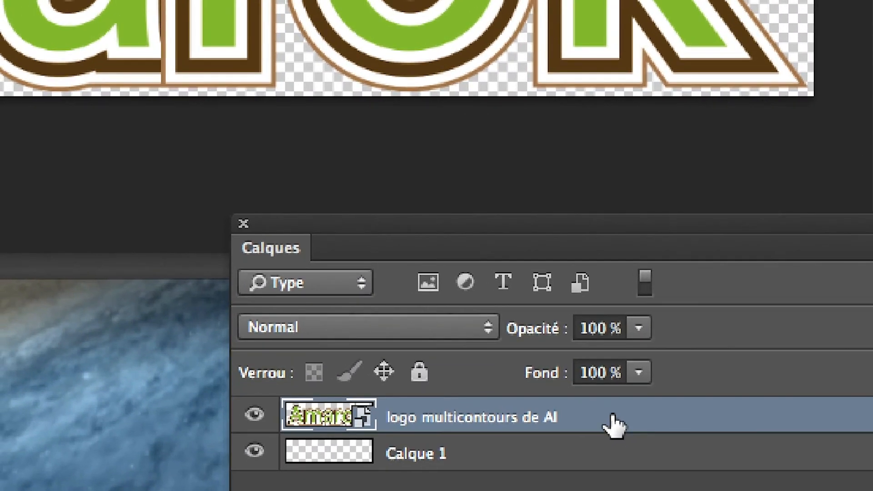
Hide the logo layer's white areas by lowering the white limit of Ce calque in its blending options, with comparison on Gris.
double_click(614, 425)
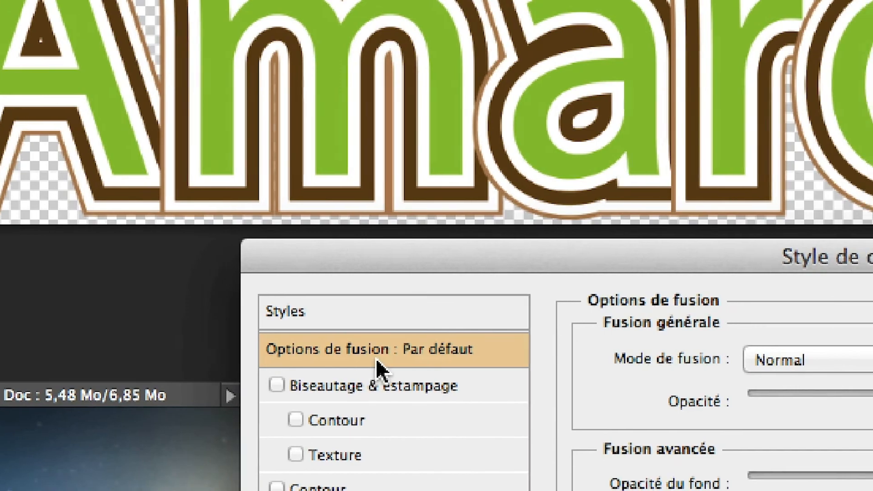
left_click_drag(537, 326, 549, 467)
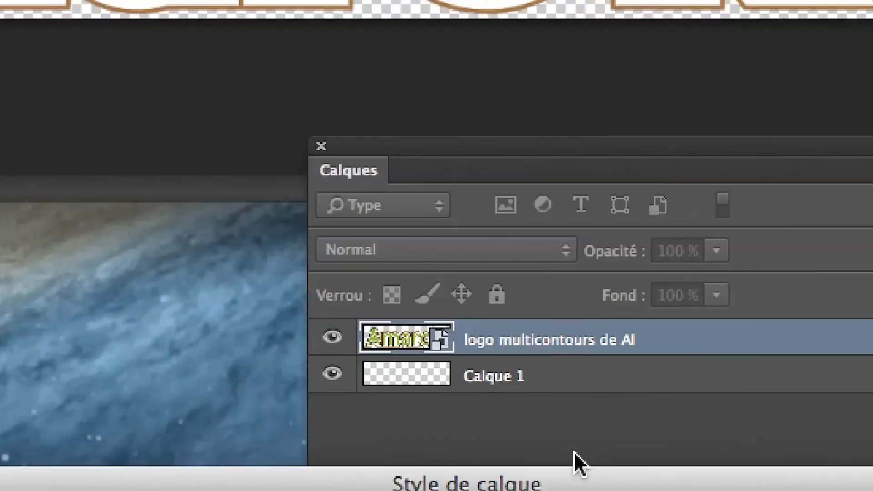
left_click_drag(503, 480, 506, 48)
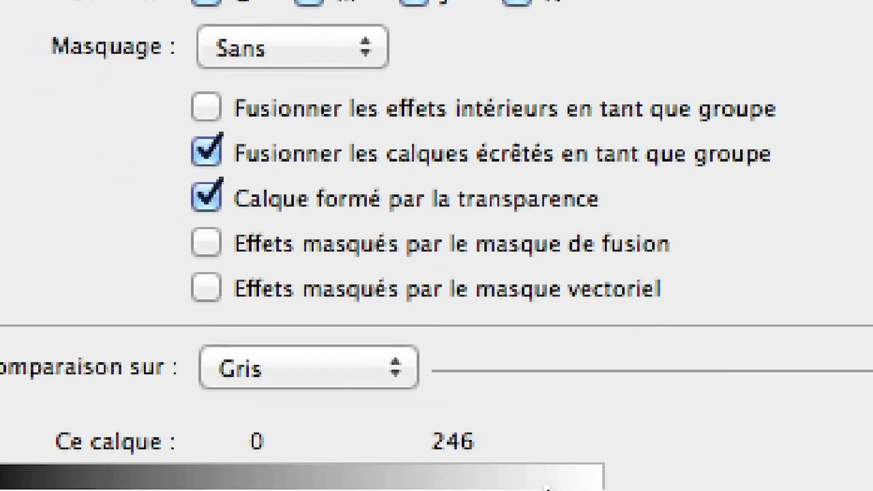
left_click_drag(547, 489, 604, 488)
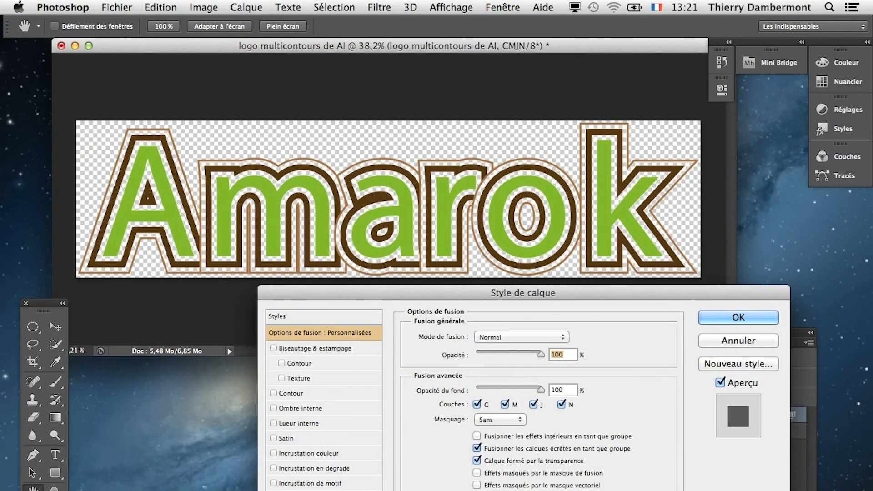
left_click(720, 318)
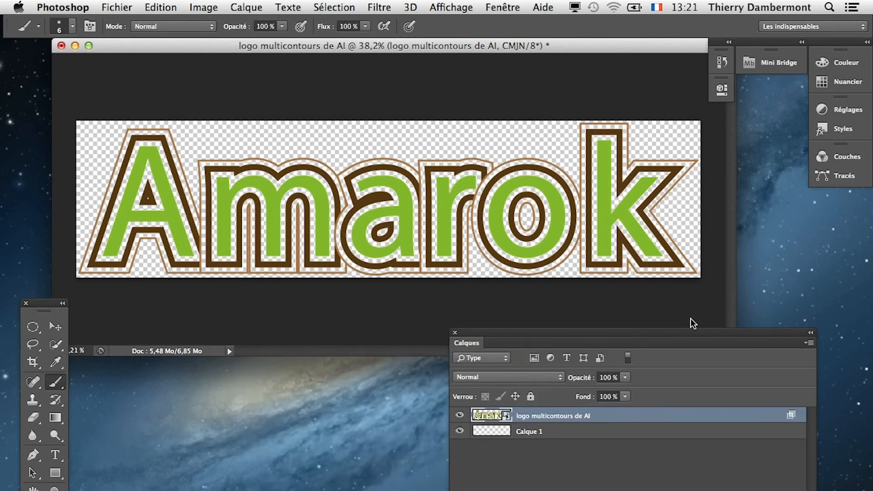
Soften the transparent edges by setting the logo layer's split white limit of Ce calque to 197 / 233 in its blending options.
scroll(527, 208, "up", 10)
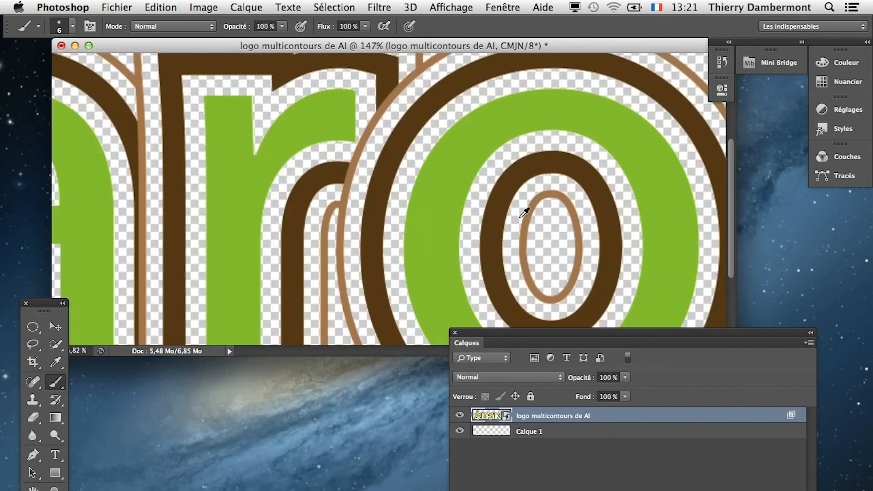
scroll(521, 217, "down", 3)
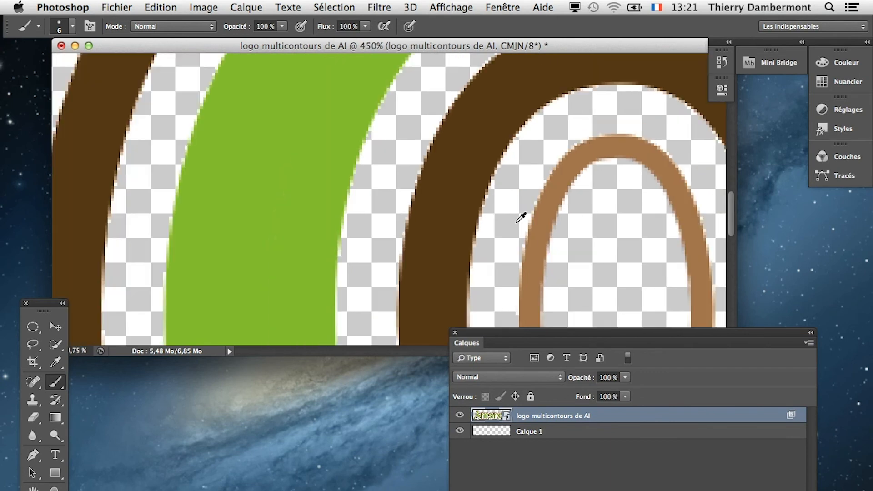
scroll(521, 218, "up", 3)
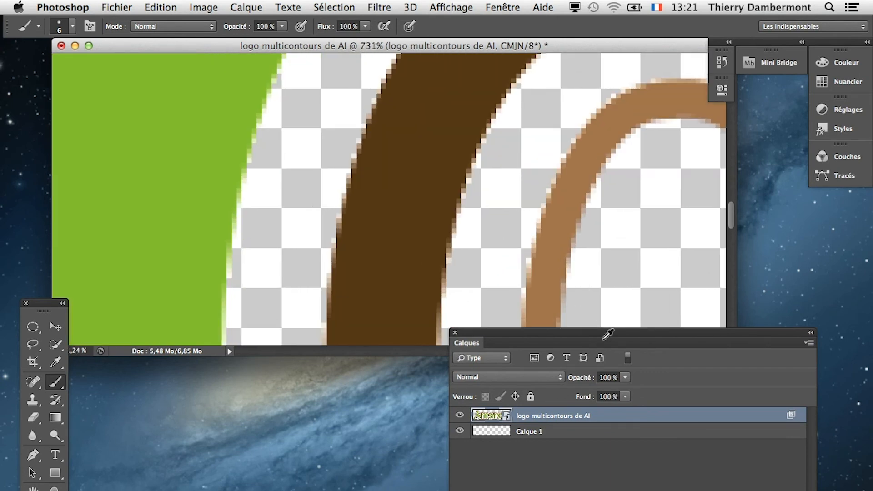
double_click(643, 418)
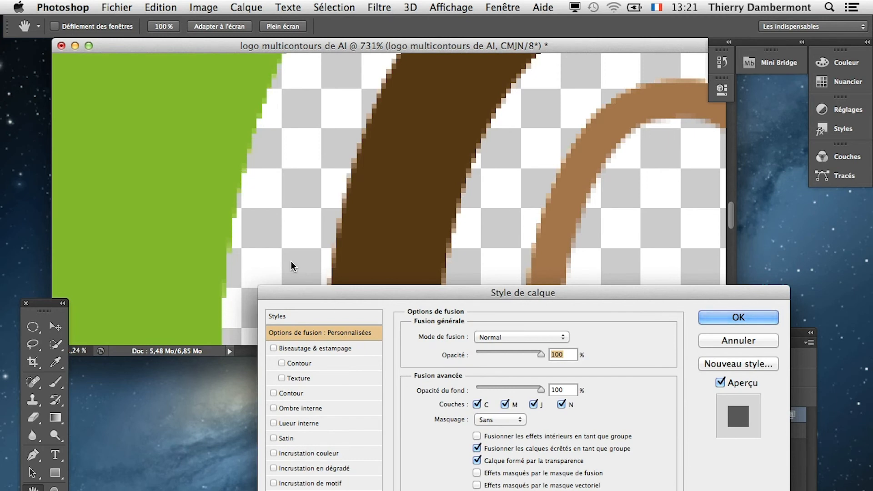
key("alt")
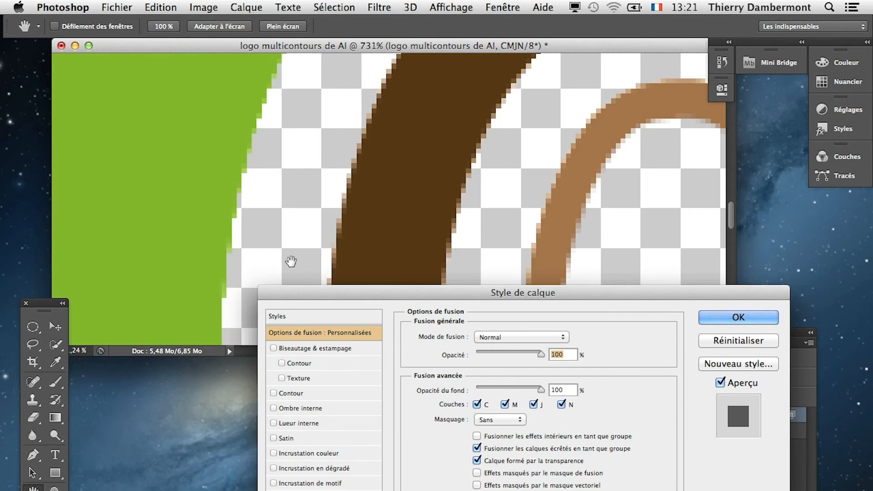
key("alt+super+2")
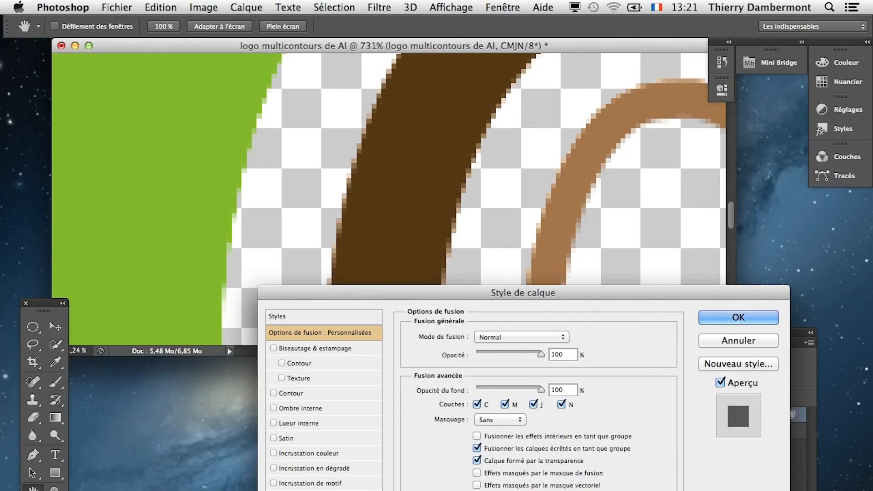
scroll(282, 214, "up", 5, "alt")
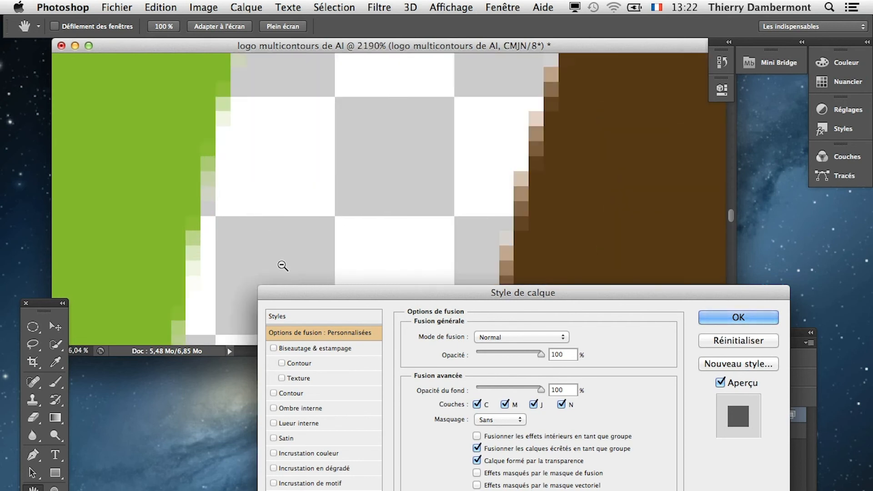
left_click_drag(499, 292, 468, 117)
left_click_drag(547, 368, 515, 370)
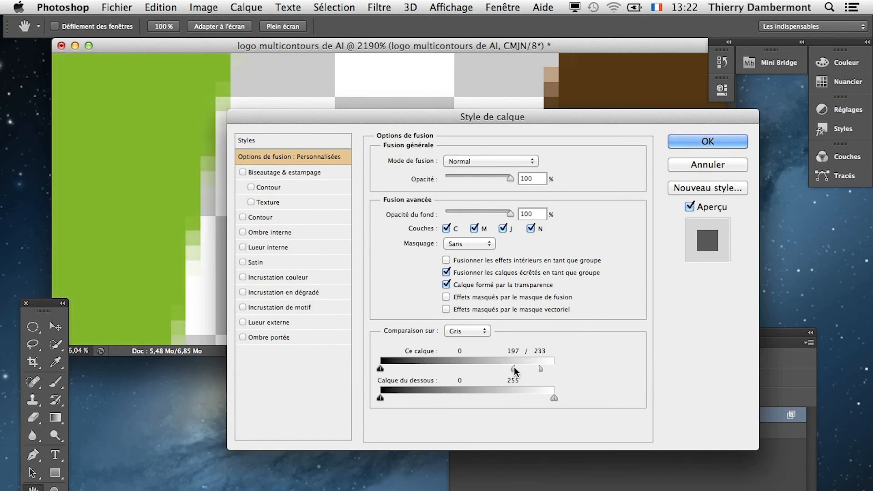
Move the Style de calque dialog off the logo, check the contour edges up to the whole logo, and apply the blending options.
left_click_drag(454, 121, 489, 346)
key("alt")
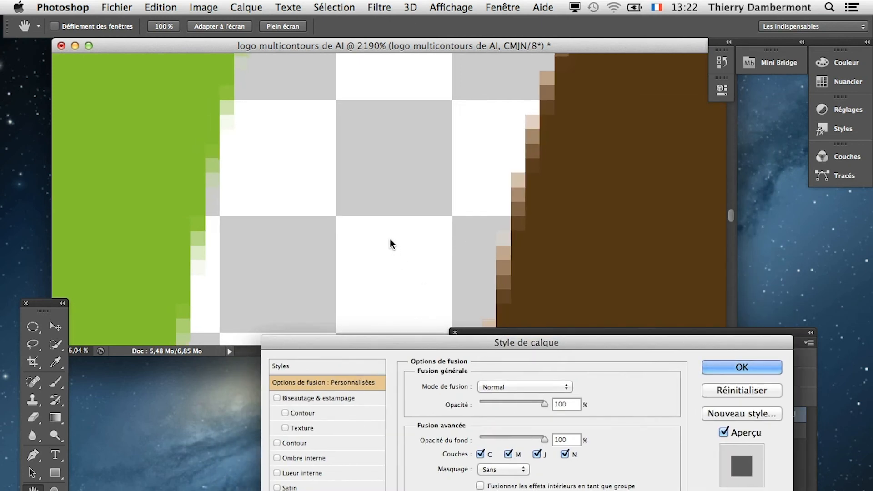
scroll(390, 244, "down", 12)
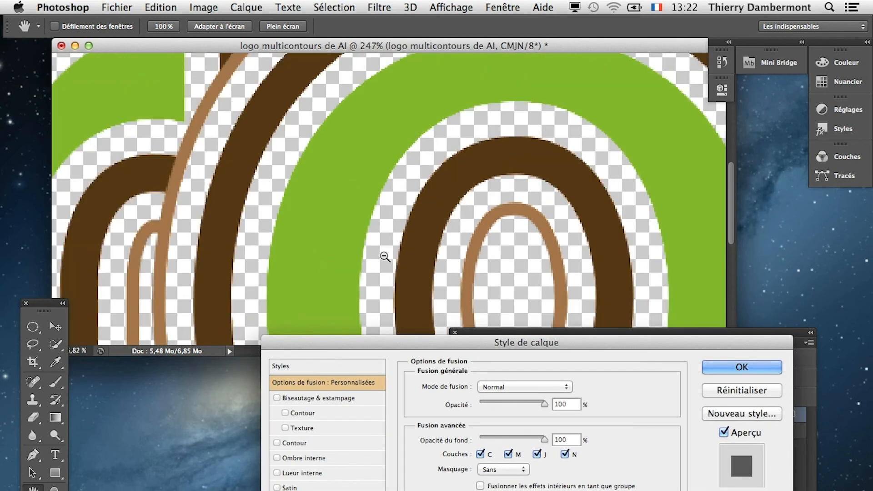
scroll(385, 257, "down", 4)
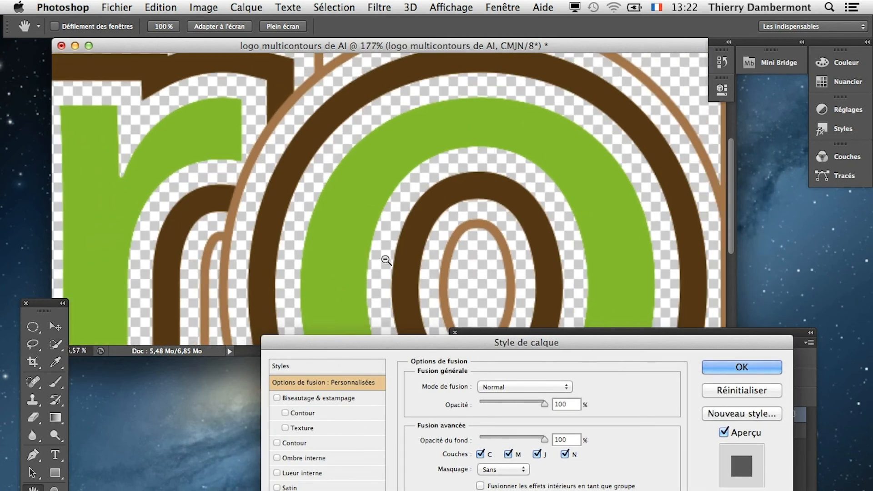
scroll(386, 260, "down", 10)
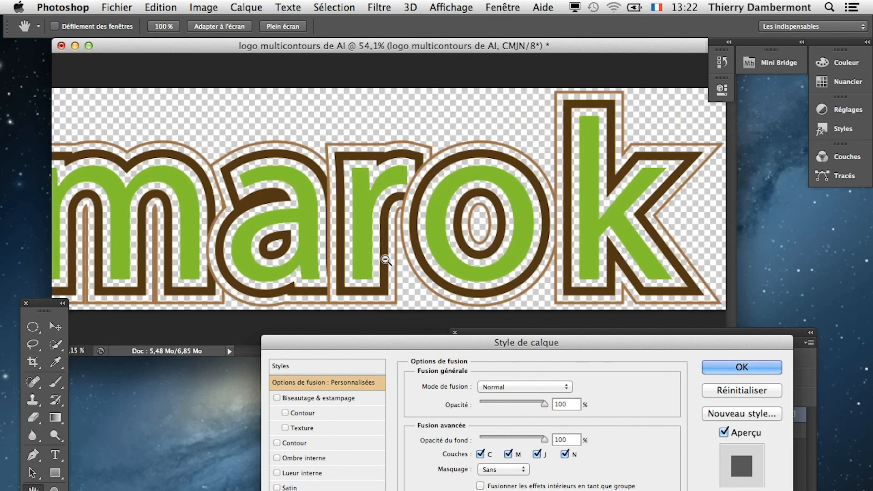
scroll(386, 260, "down", 3)
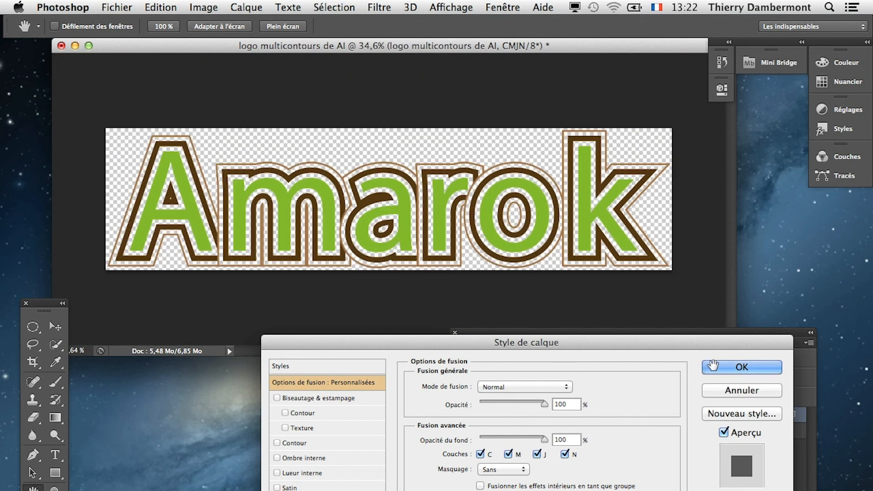
left_click(713, 365)
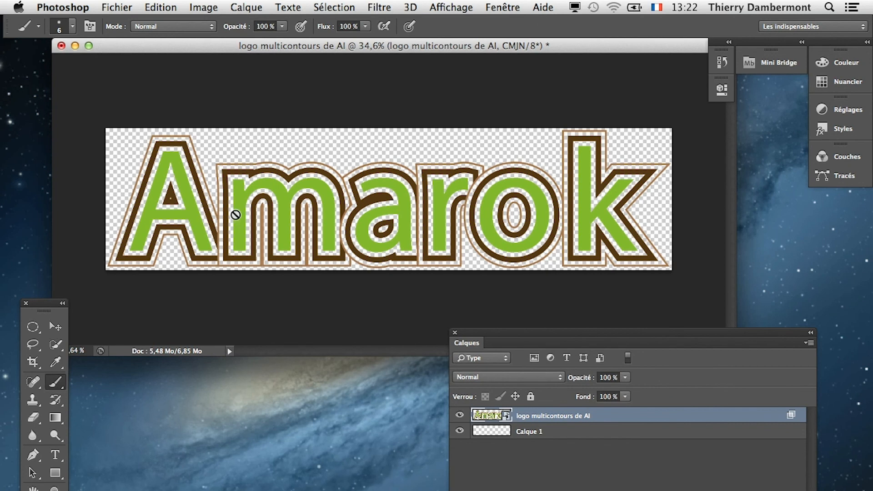
Save the document in Photoshop format as "logo multicontours de AI passé dans PS.psd" with layers and maximised compatibility.
left_click(127, 4)
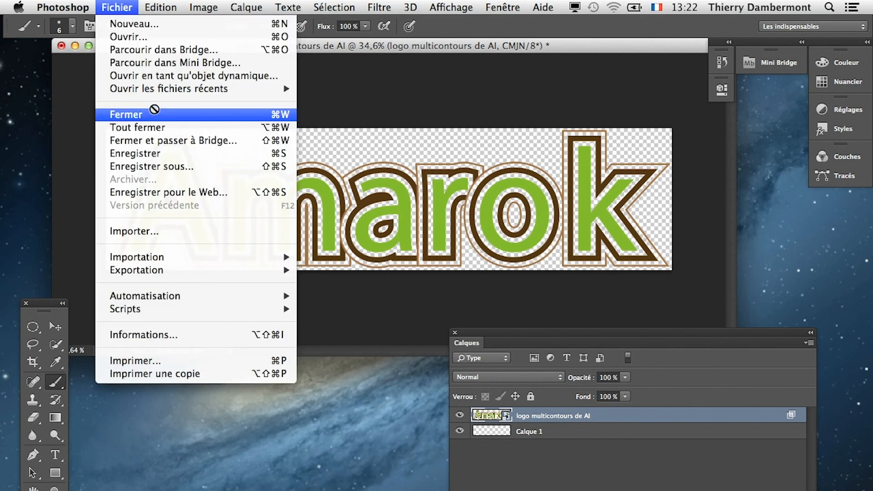
left_click(150, 166)
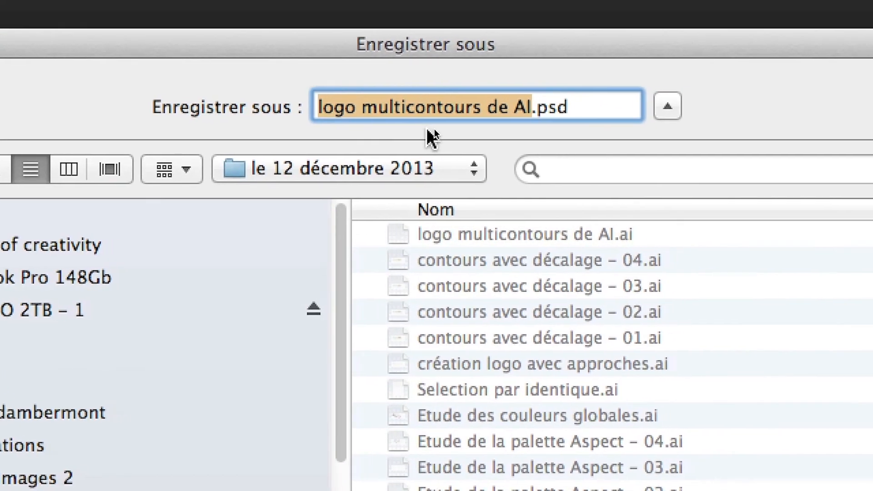
left_click(444, 107)
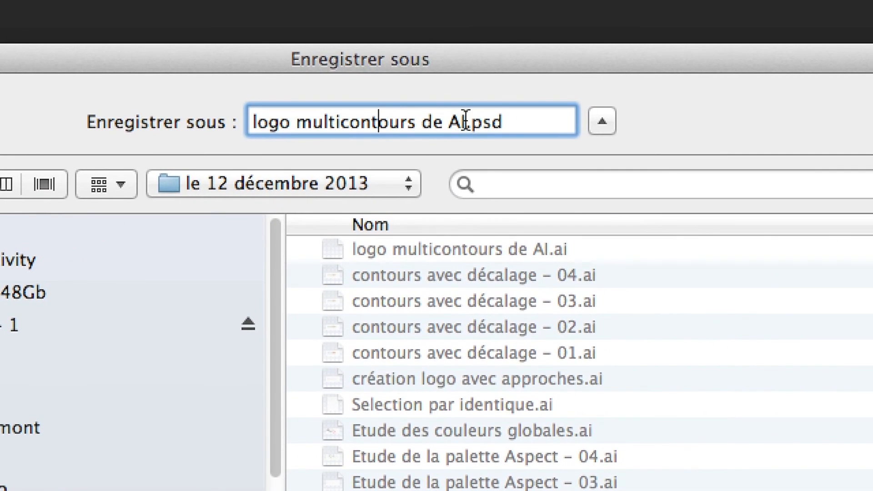
left_click(465, 120)
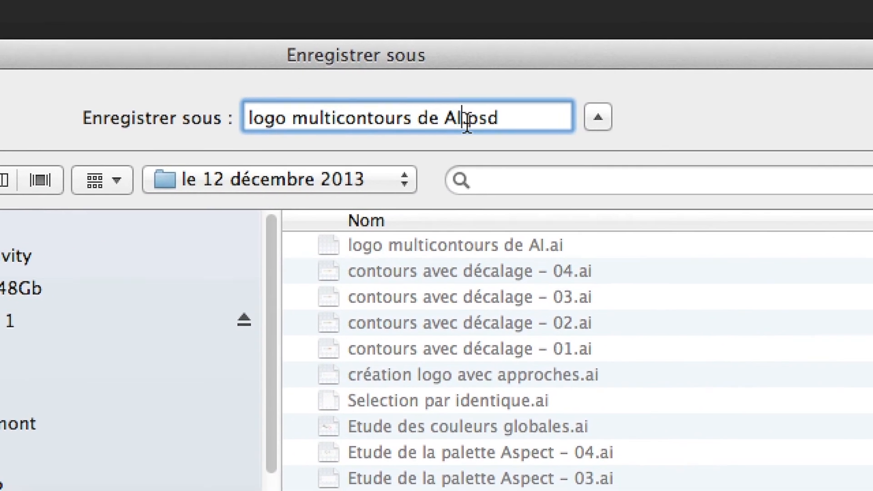
type("passé")
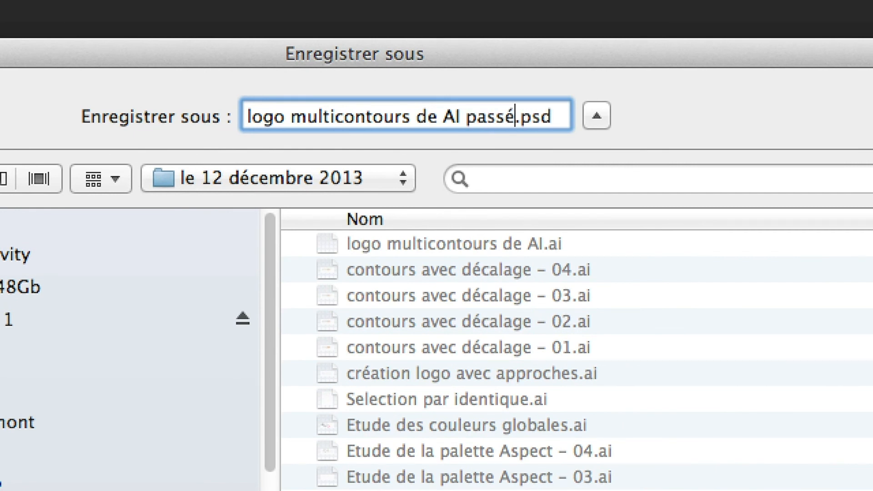
type(" dans PS")
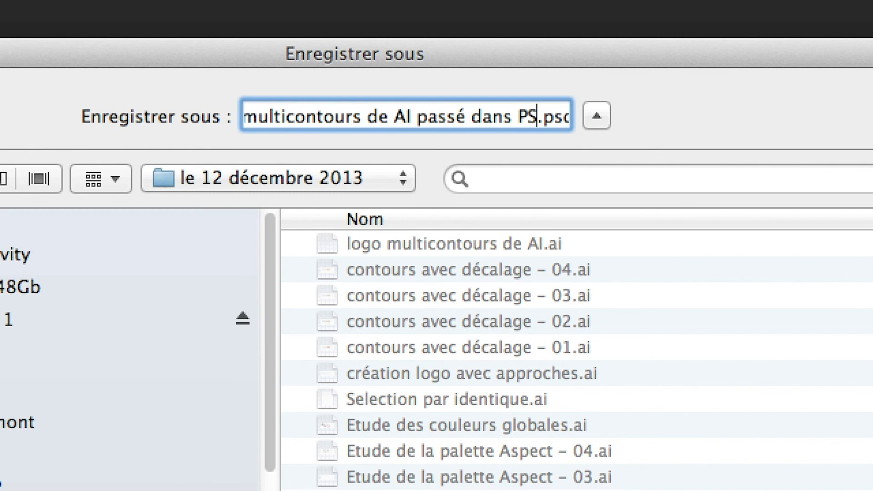
key("Right")
key("Right")
key("Right")
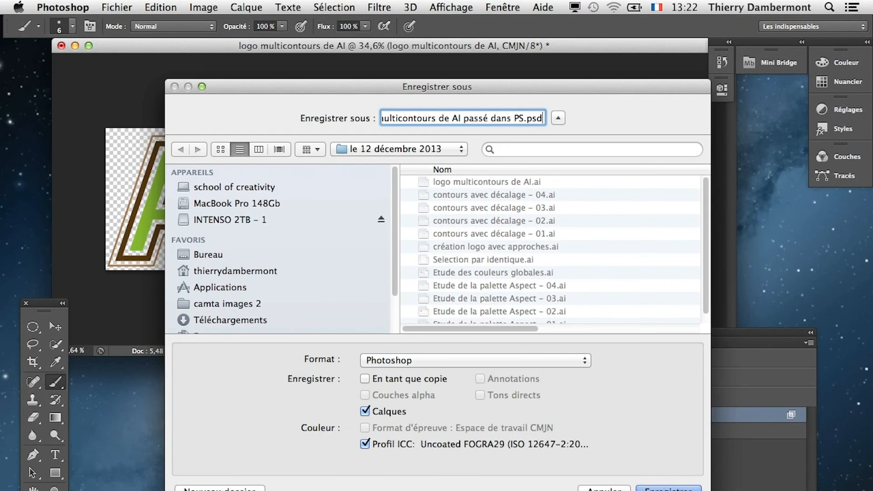
key("Return")
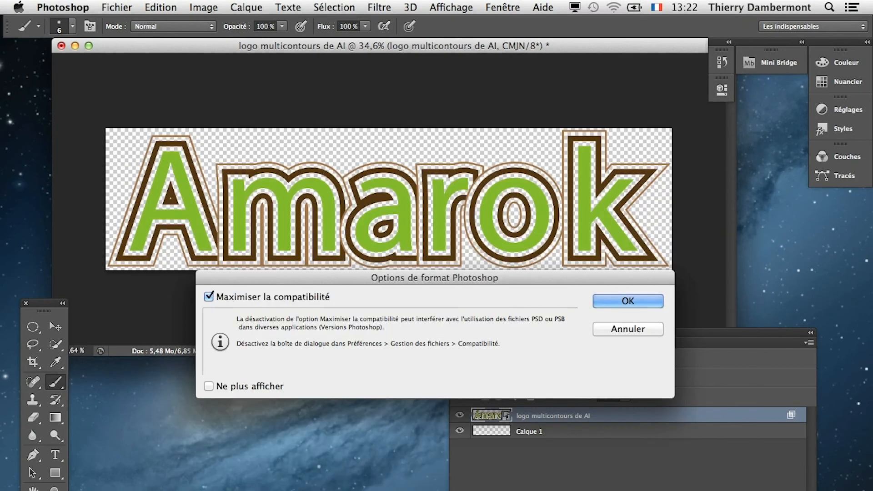
key("Return")
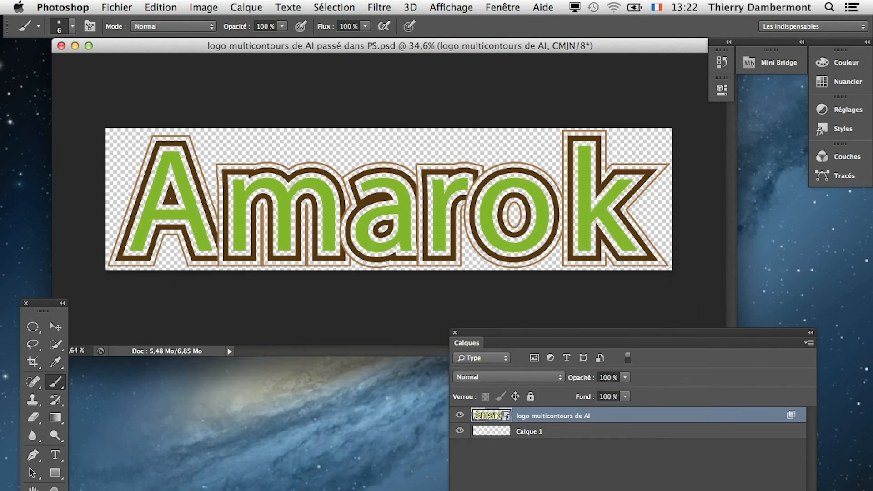
Switch to Illustrator and create a new A3 document in portrait orientation, 297 × 420 mm, in CMJN mode.
key("super+Tab")
key("super+Tab")
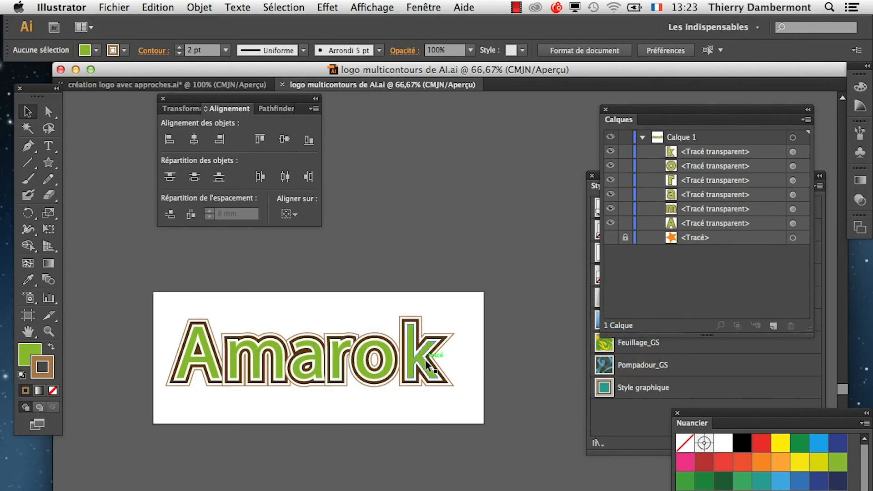
key("super+minus")
left_click(114, 7)
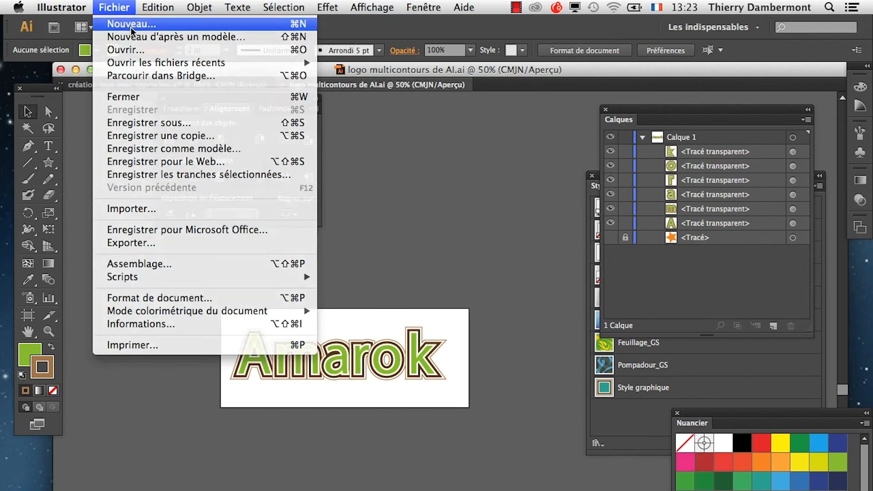
left_click(131, 25)
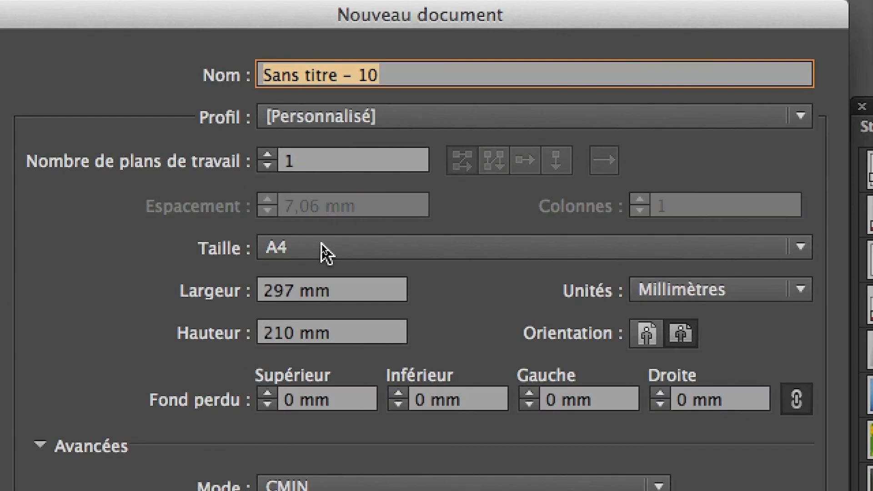
left_click(323, 249)
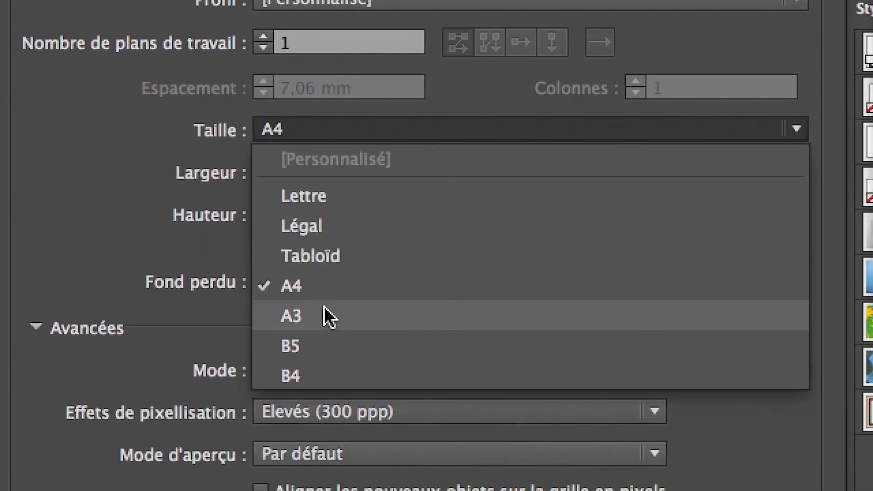
left_click(337, 436)
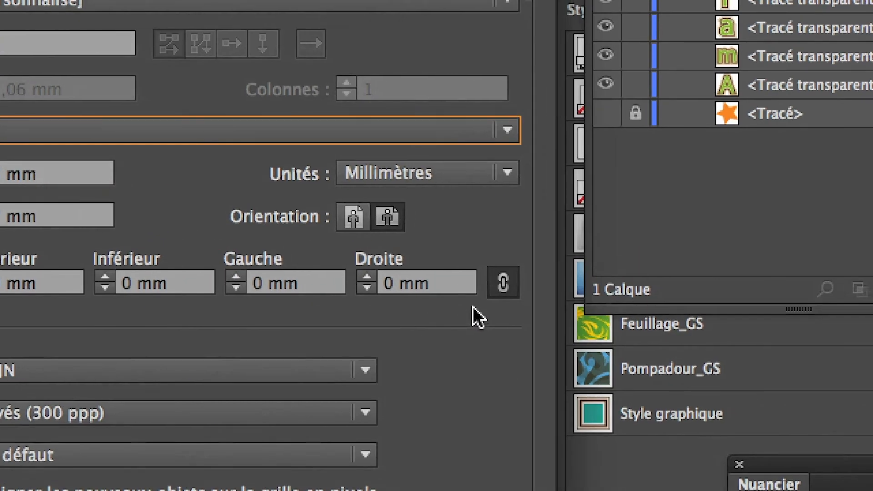
left_click(354, 217)
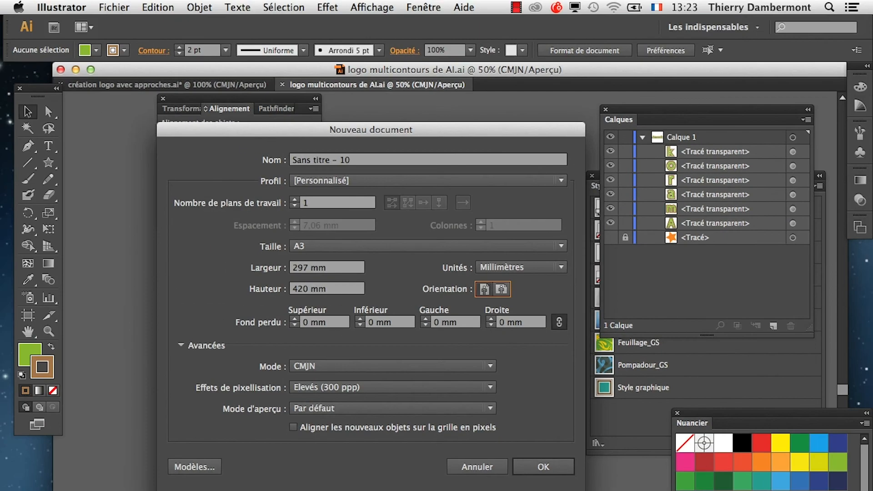
left_click(543, 467)
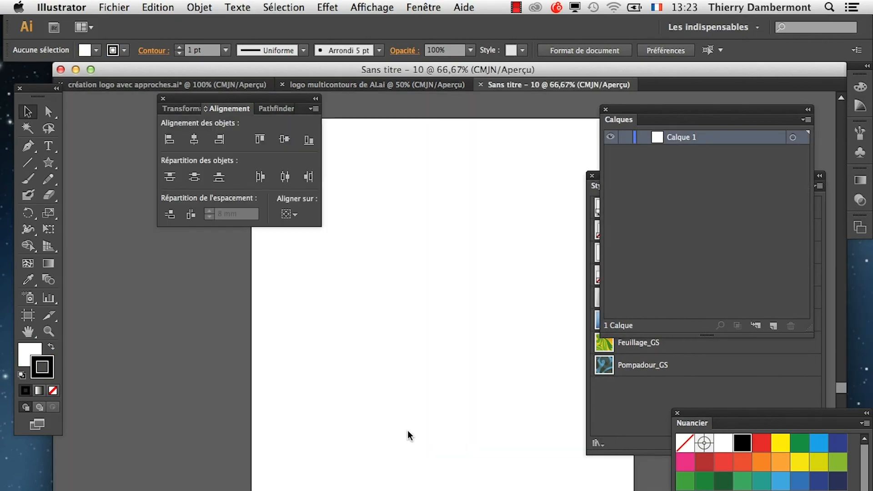
Import "logo multicontours de AI passé dans PS.psd" as a linked file and move it onto the artboard.
left_click_drag(354, 397, 193, 381)
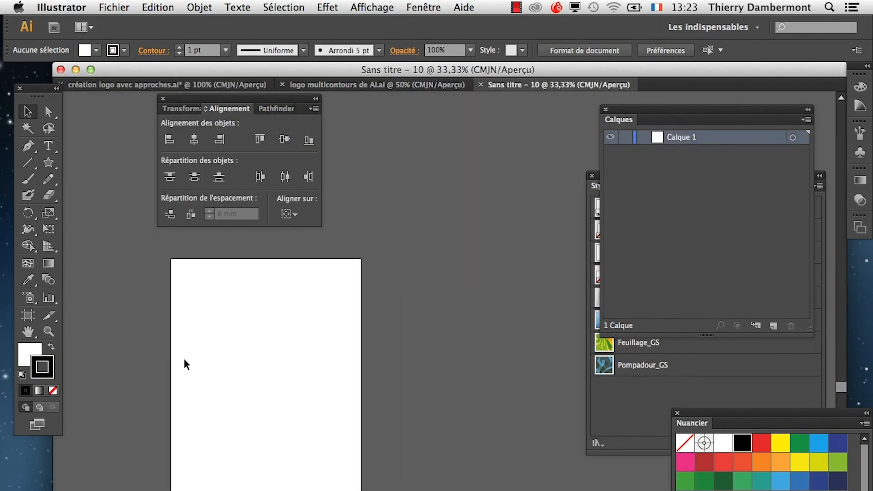
left_click(109, 6)
left_click(169, 212)
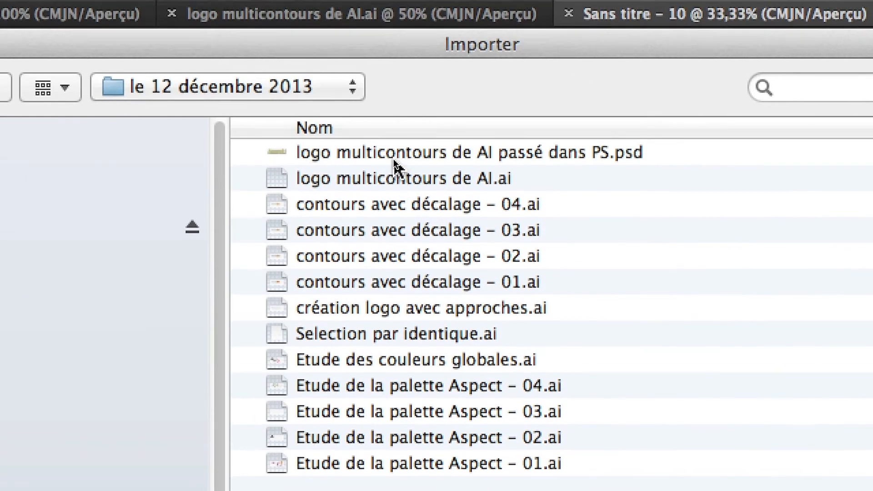
left_click(394, 155)
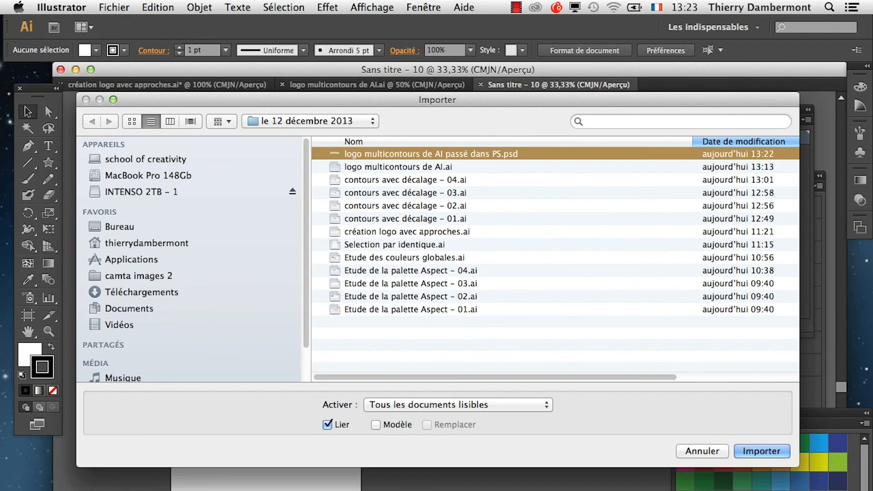
left_click(763, 452)
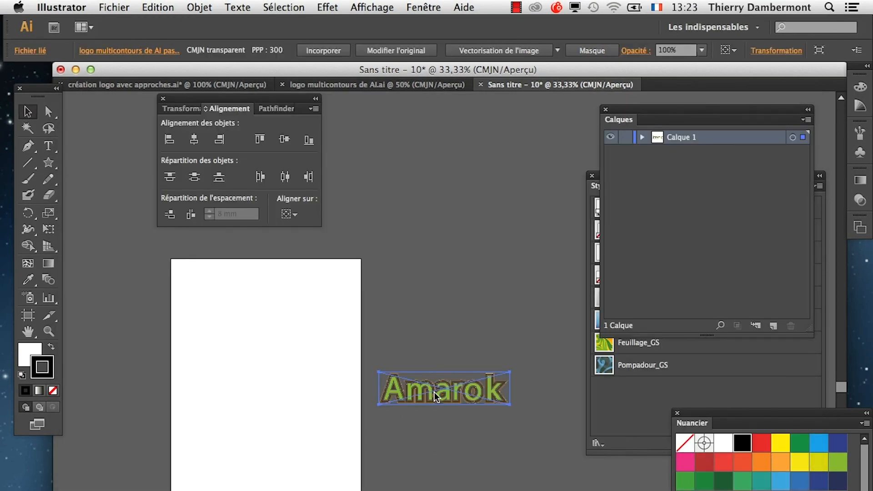
left_click_drag(435, 396, 257, 362)
Show the transparency grid behind the enlarged imported logo.
scroll(260, 353, "up", 7)
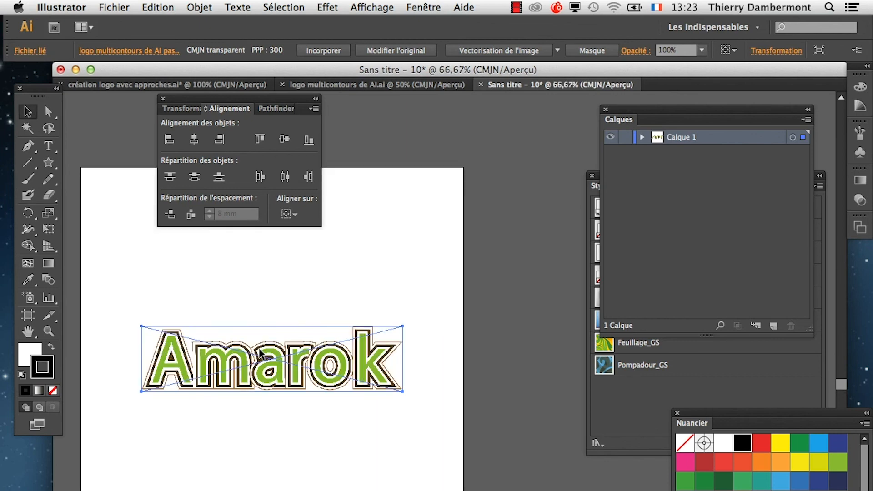
left_click(385, 6)
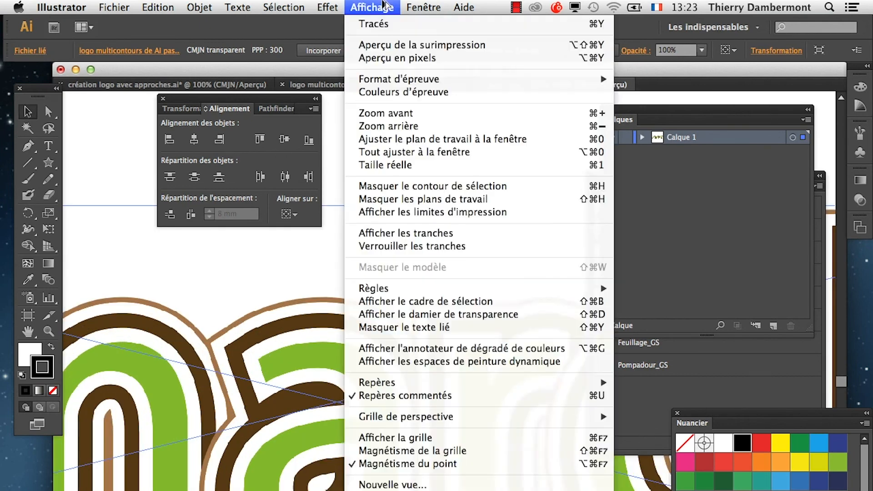
left_click(449, 315)
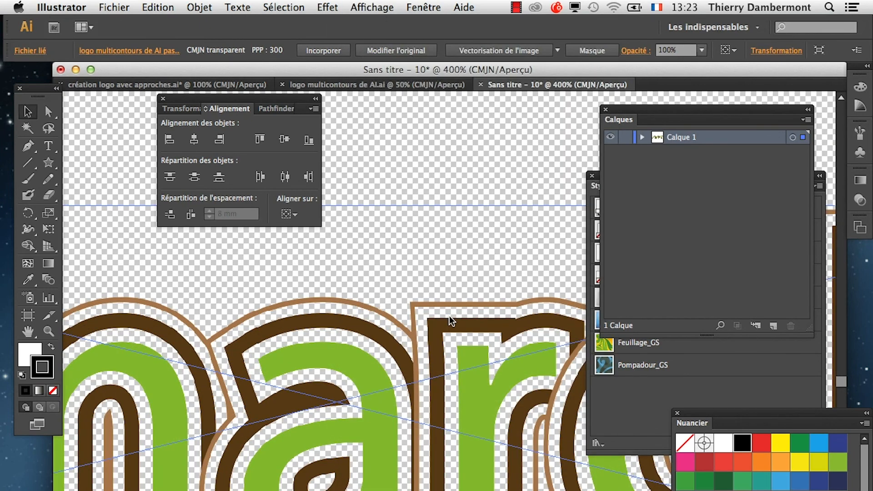